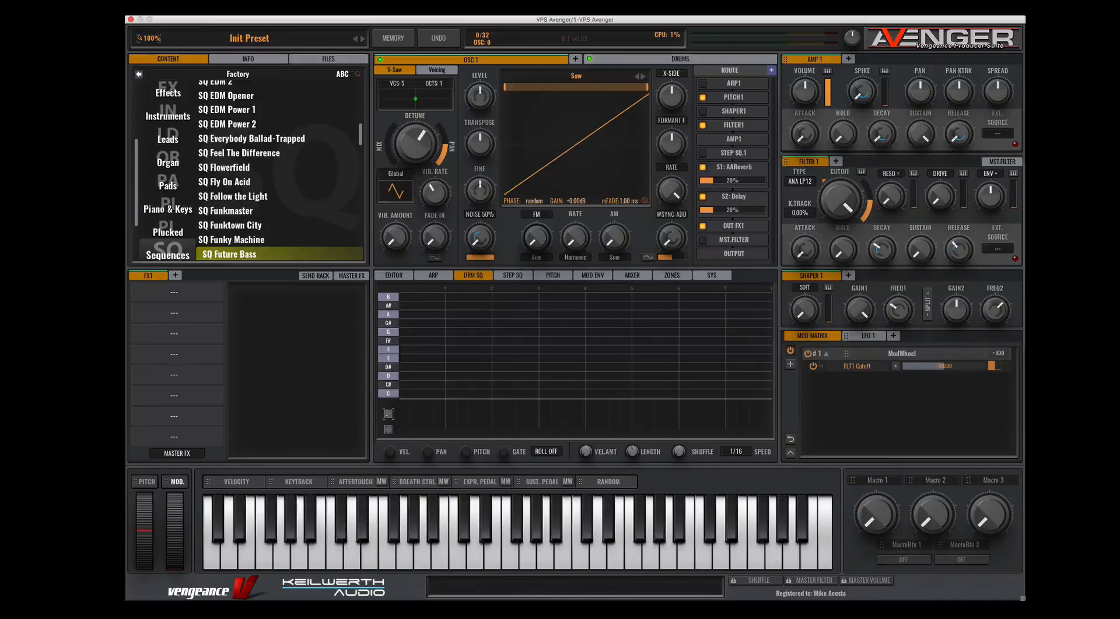
drag(864, 20, 865, 16)
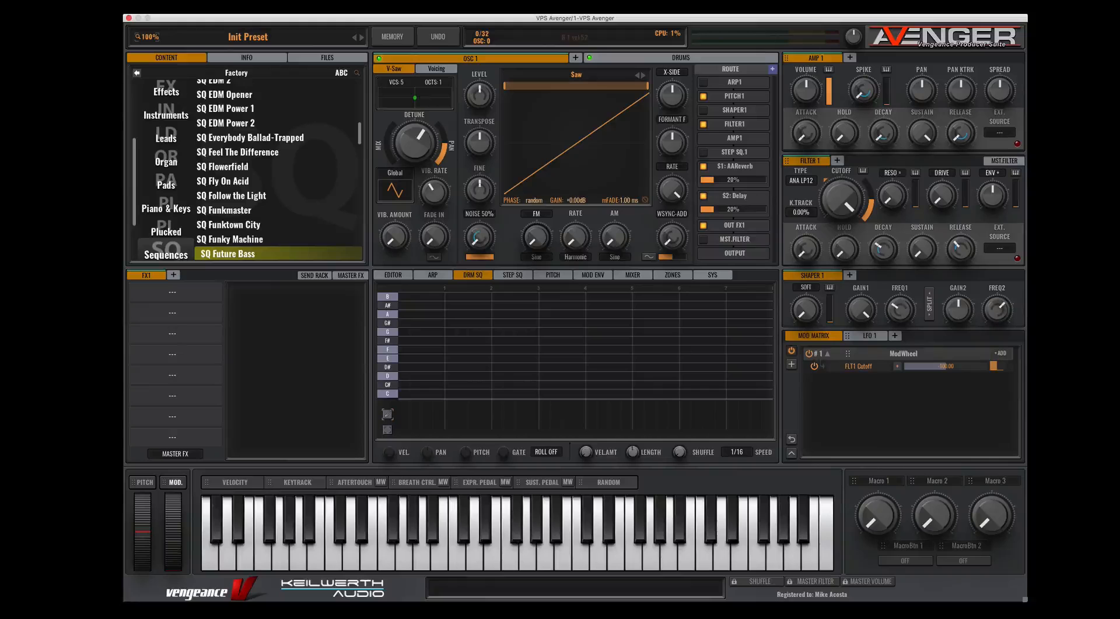
drag(865, 17, 866, 13)
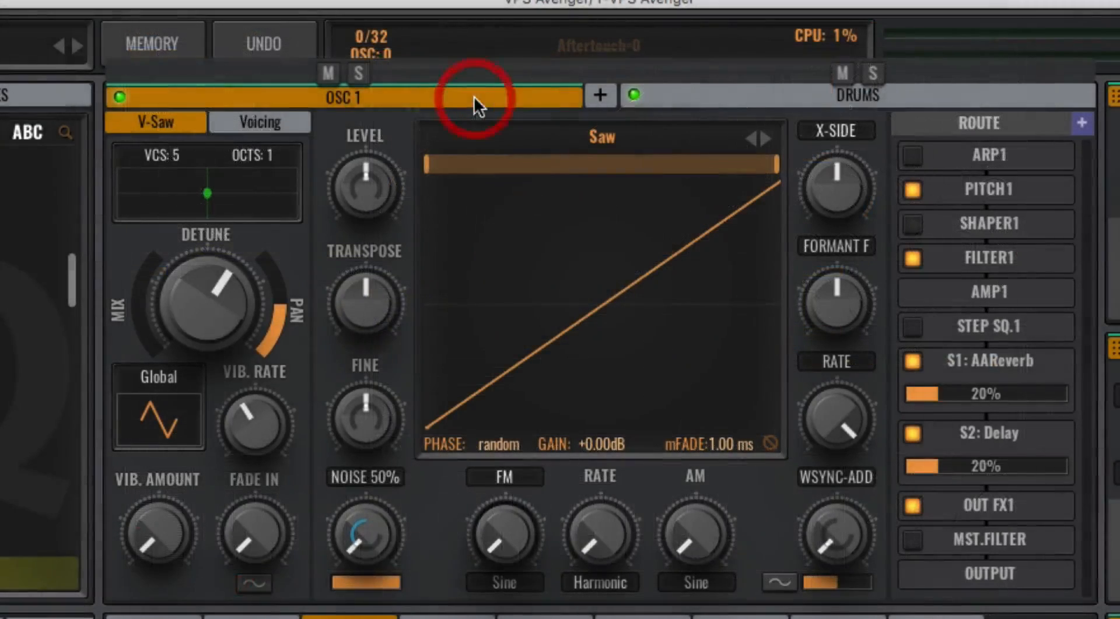
- Add seven more oscillators so that OSC 1 through OSC 8 are available
click(602, 97)
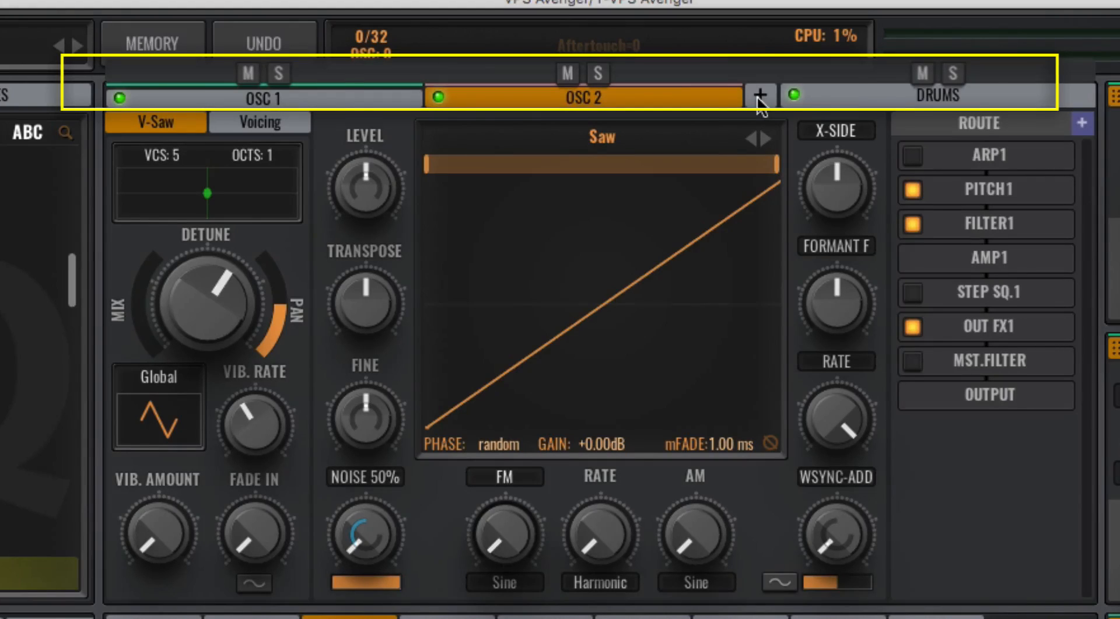
click(760, 95)
click(841, 95)
click(891, 95)
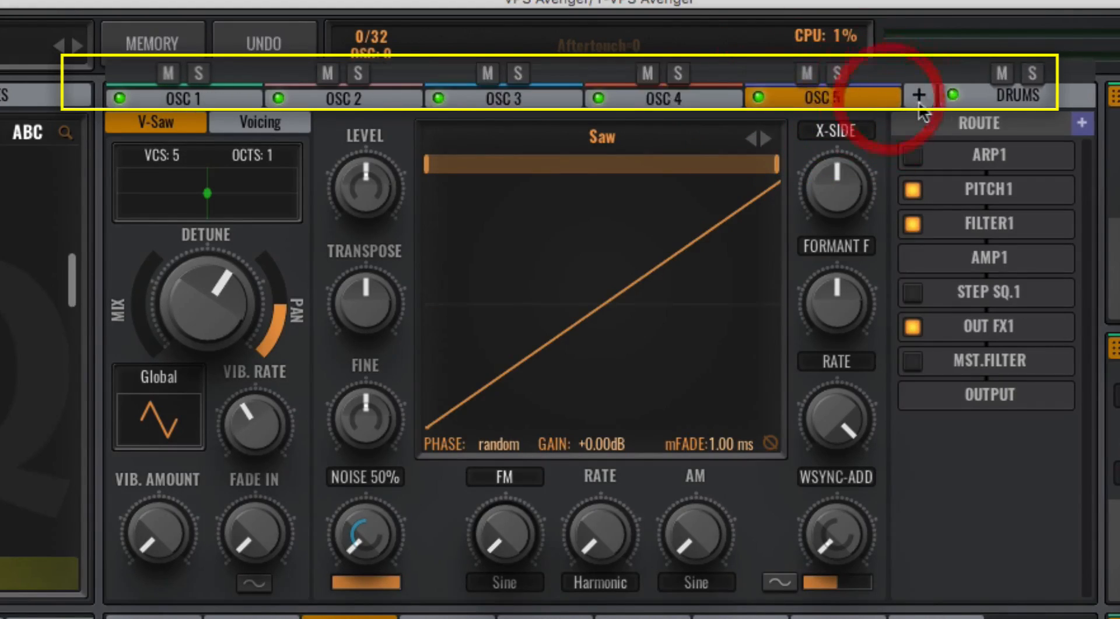
click(919, 95)
click(936, 95)
click(950, 95)
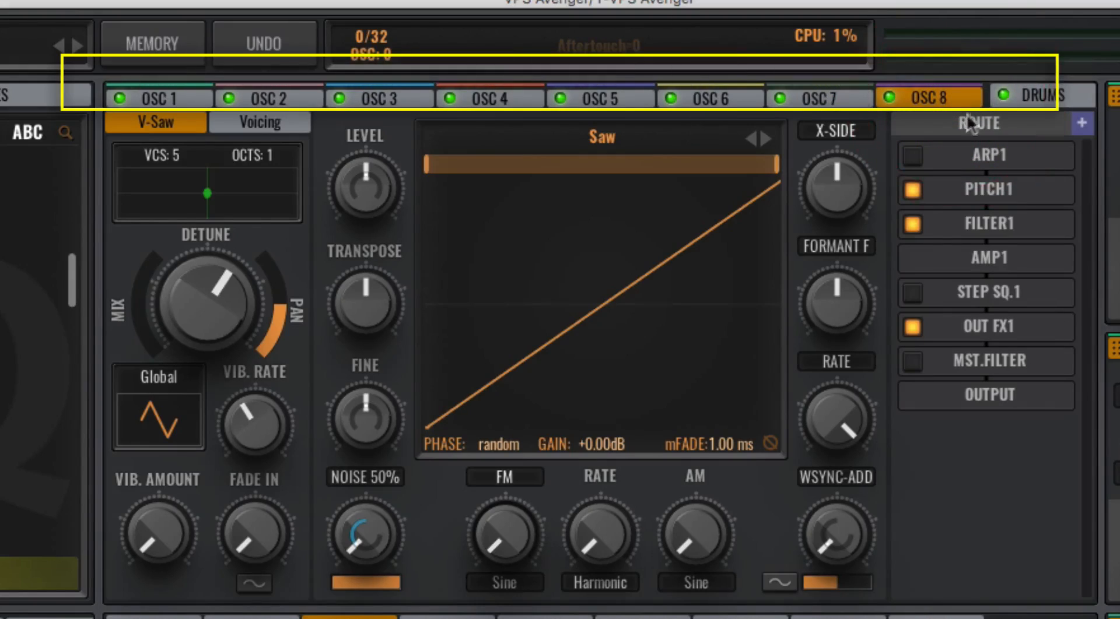
- View the settings of OSC 1 and OSC 2, ending on OSC 1
click(182, 99)
click(277, 98)
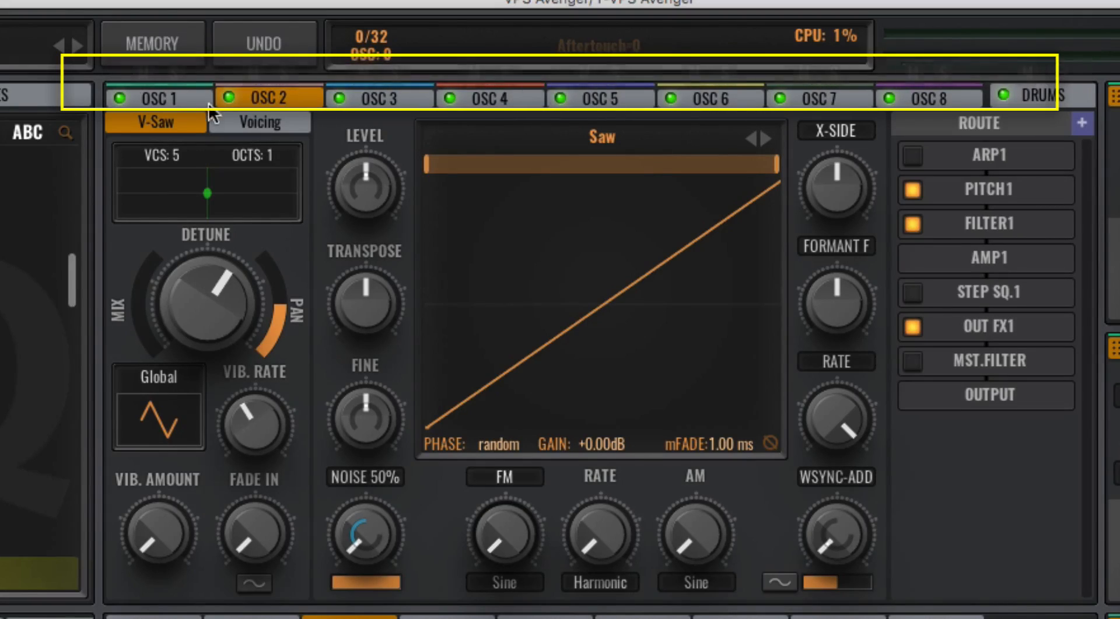
click(158, 98)
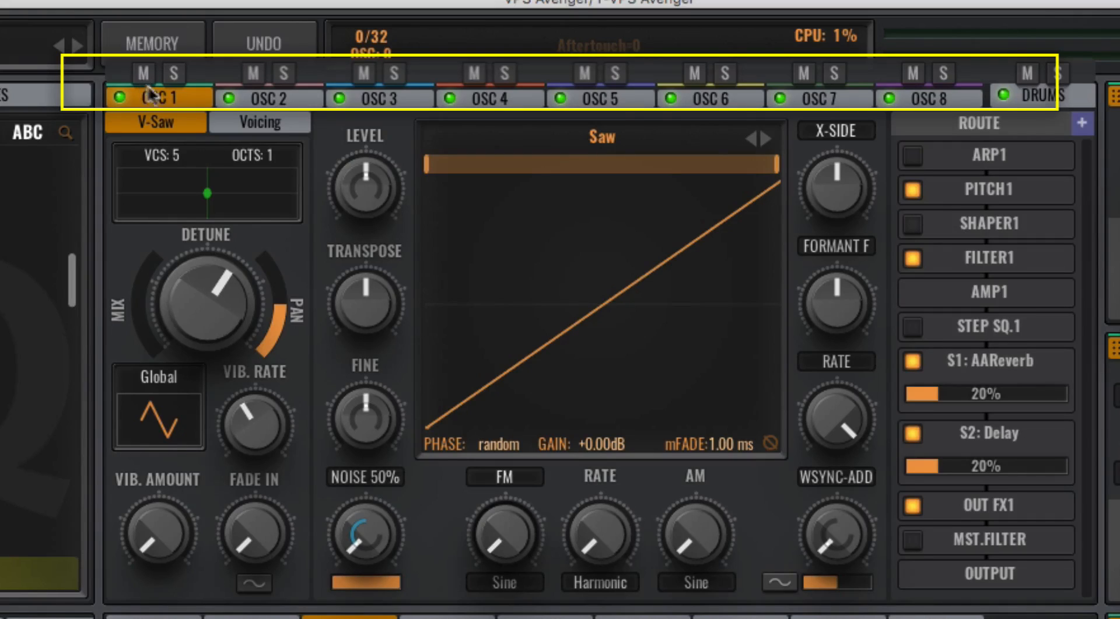
- Try the solo and mute switches of OSC 1, turning each one on and back off
click(173, 75)
click(170, 75)
click(144, 74)
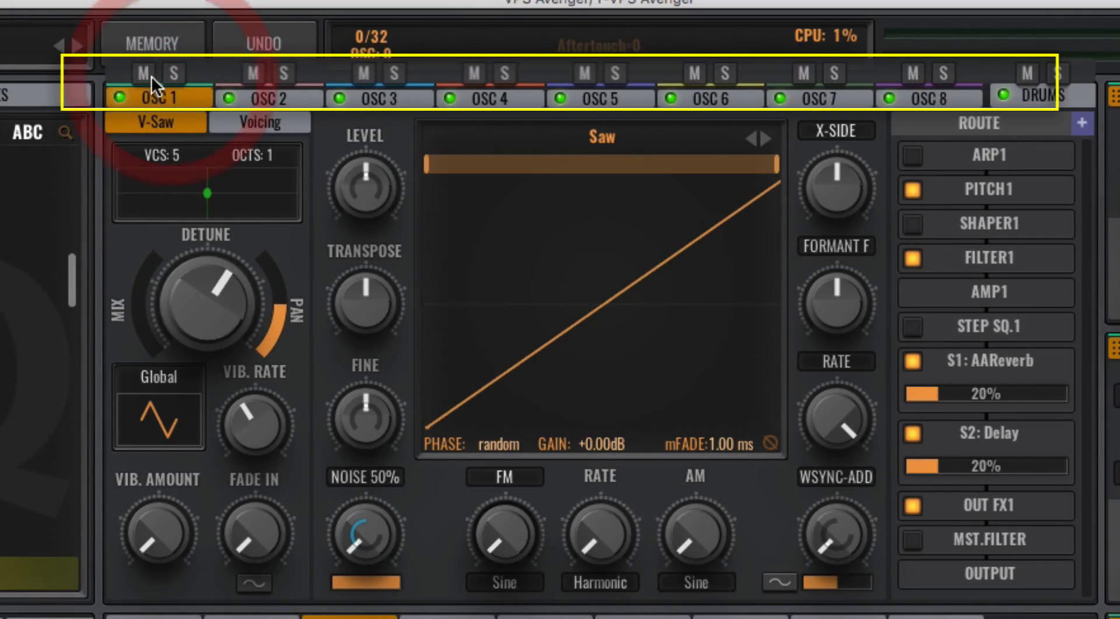
click(144, 74)
click(173, 75)
click(173, 75)
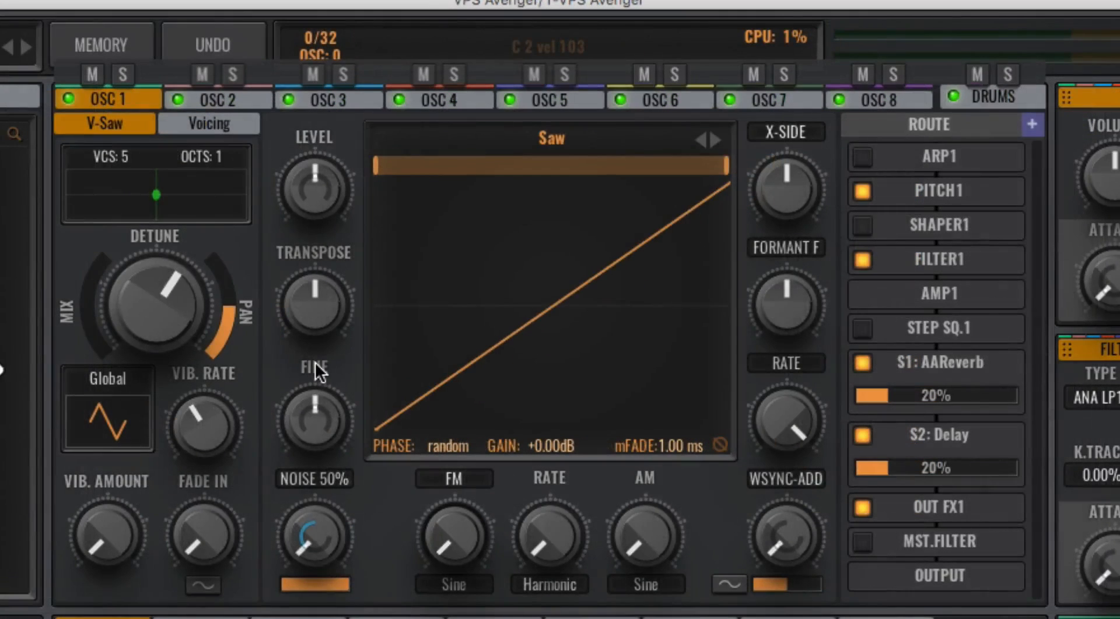
- Rename OSC 1 as Sample
double_click(114, 101)
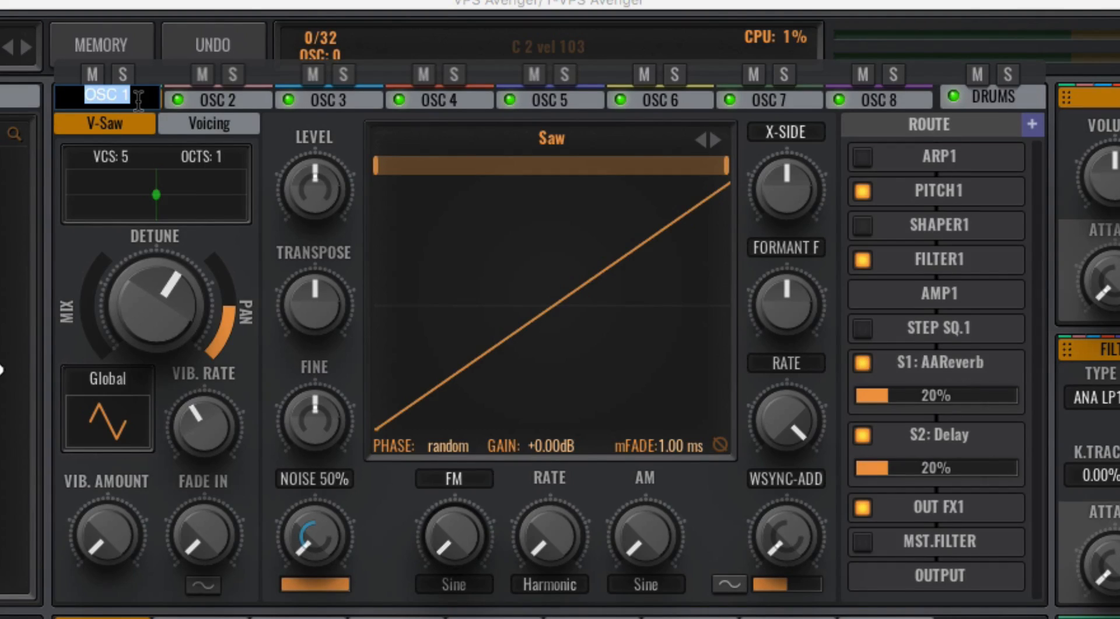
text(Sample)
key(Return)
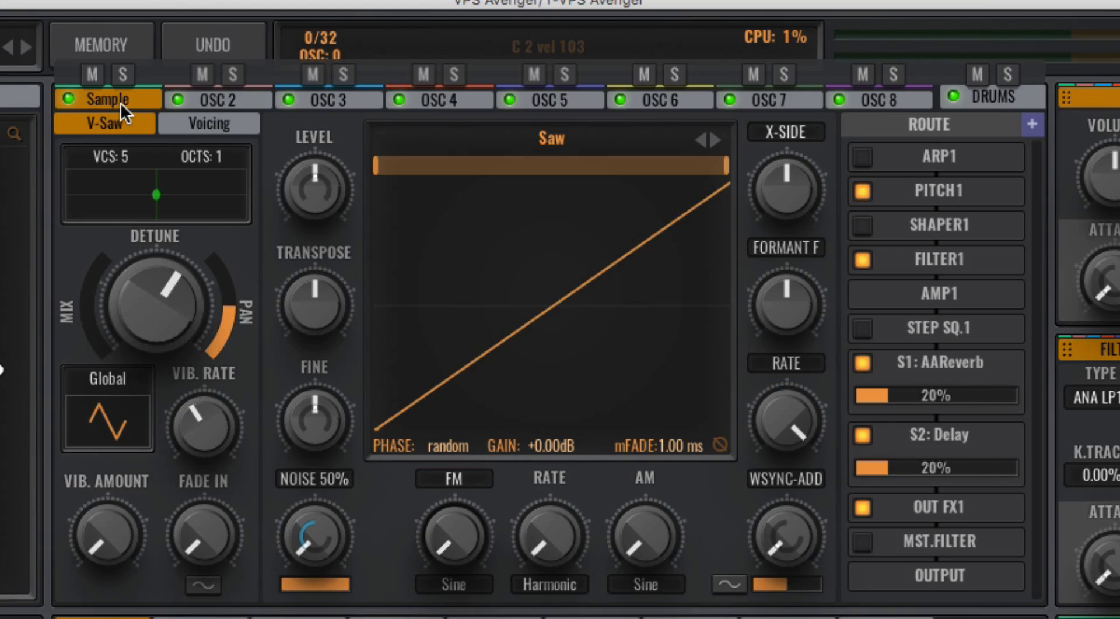
- Select OSC 2, open the name of OSC 3 for editing and close it without entering a new name
click(217, 97)
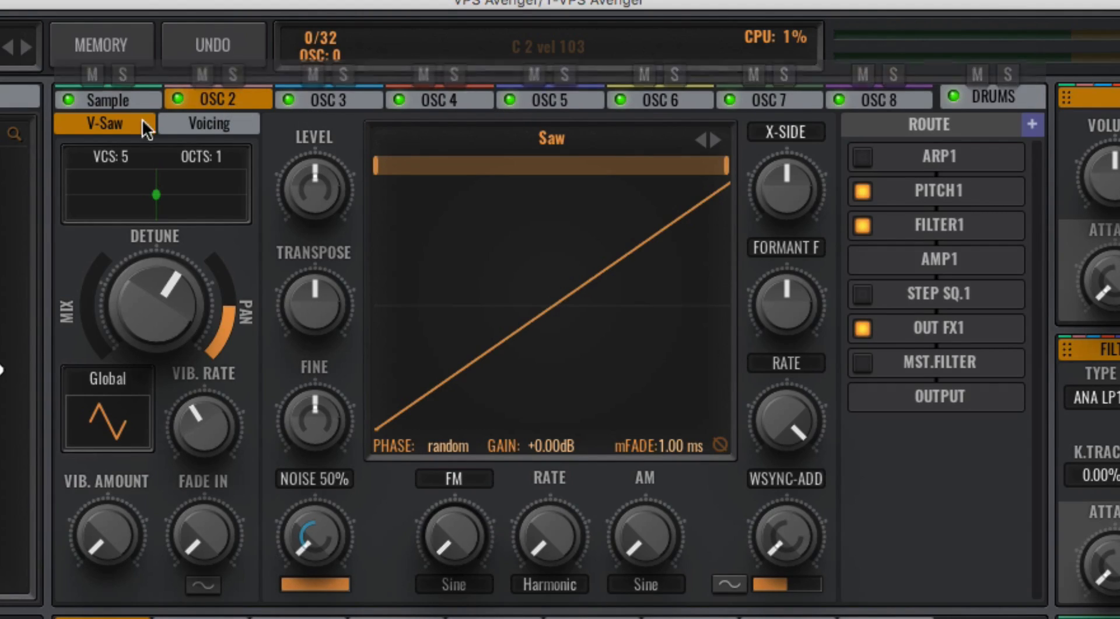
double_click(323, 97)
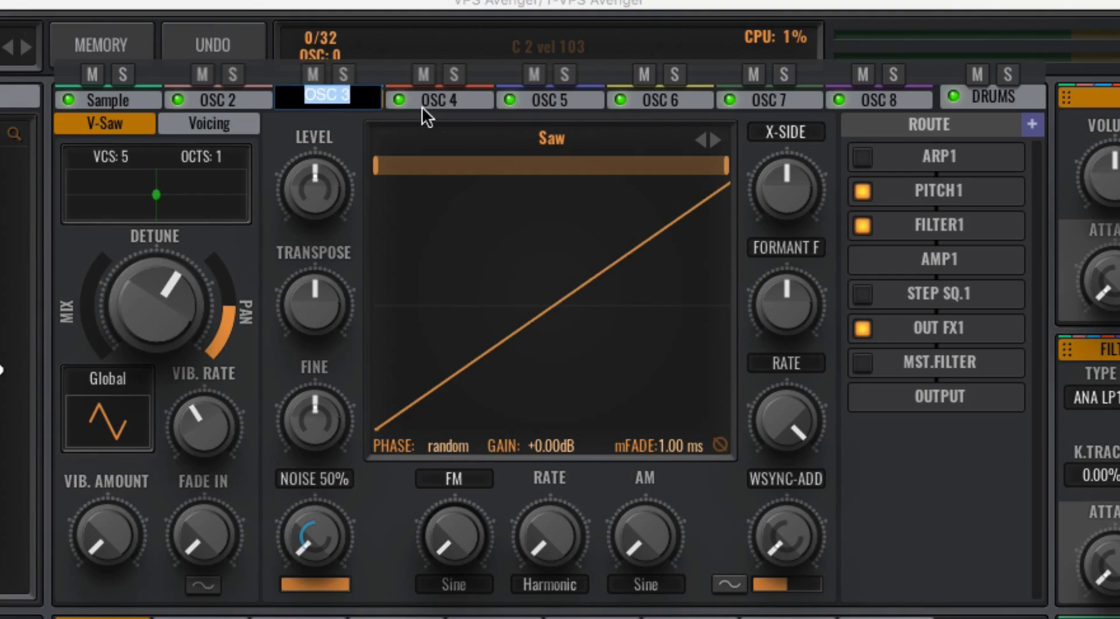
key(Return)
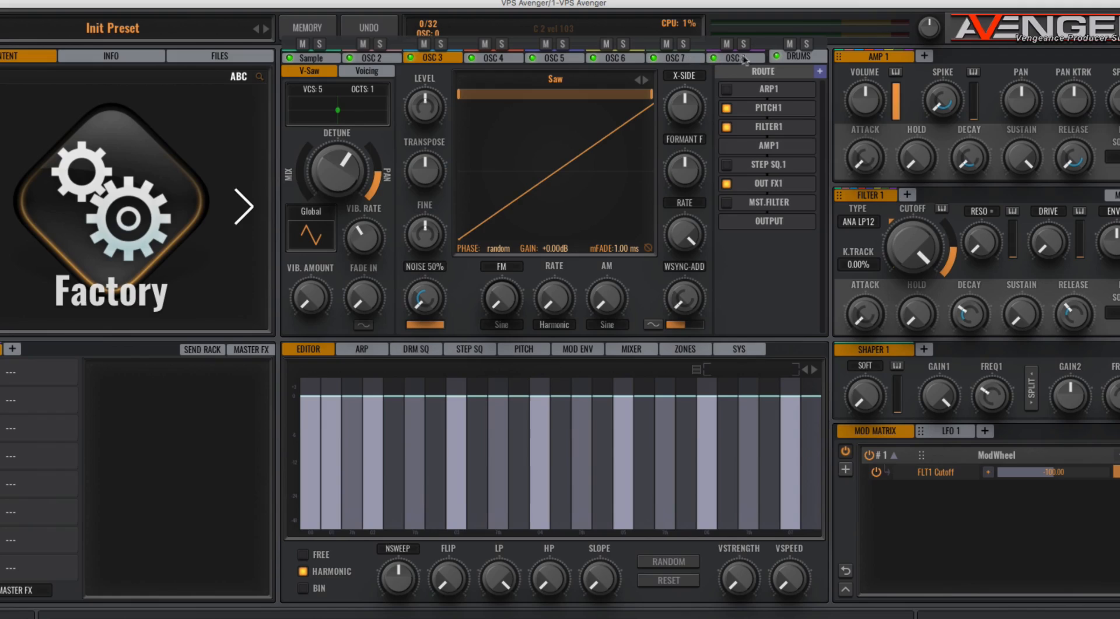
- Show the drum section, browse the sample files and assign Ride - Am.wav to the Ride slot of the drum kit
click(790, 58)
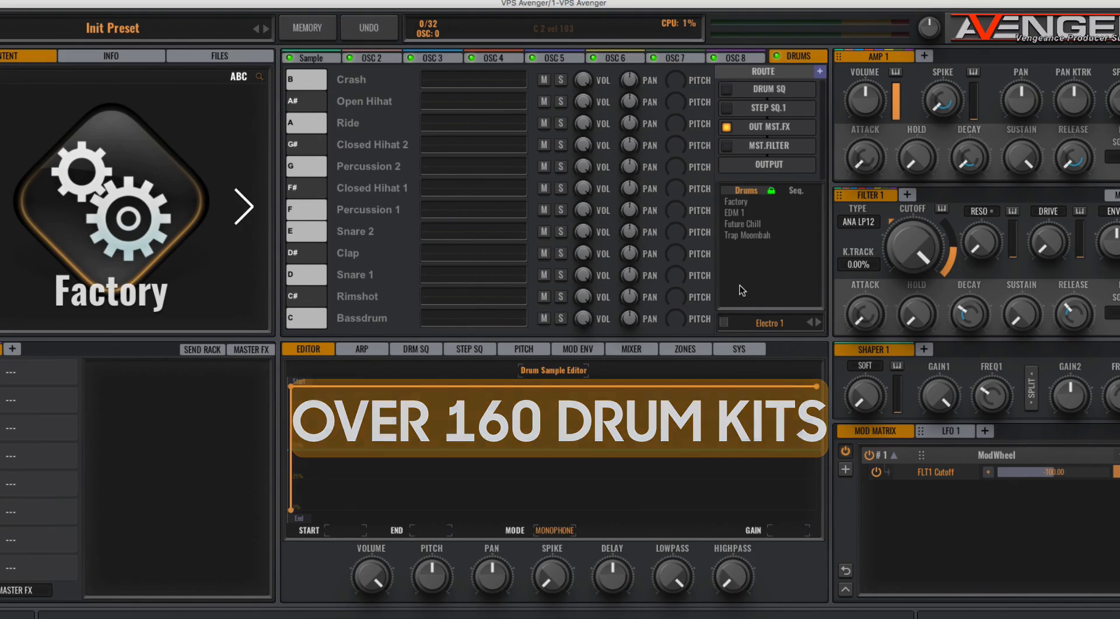
click(112, 249)
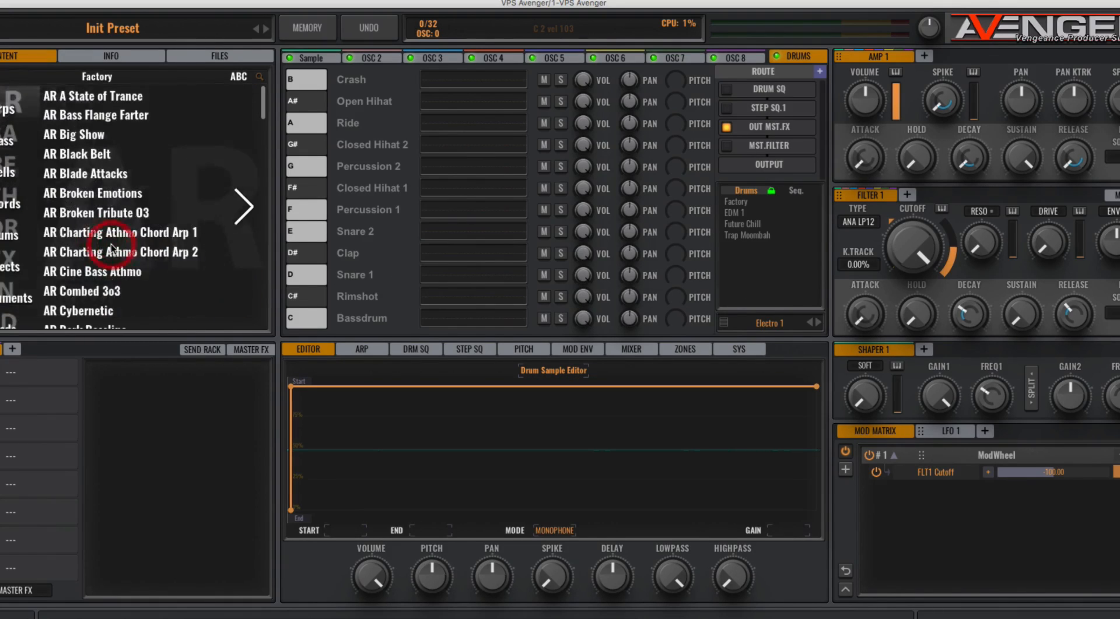
click(199, 66)
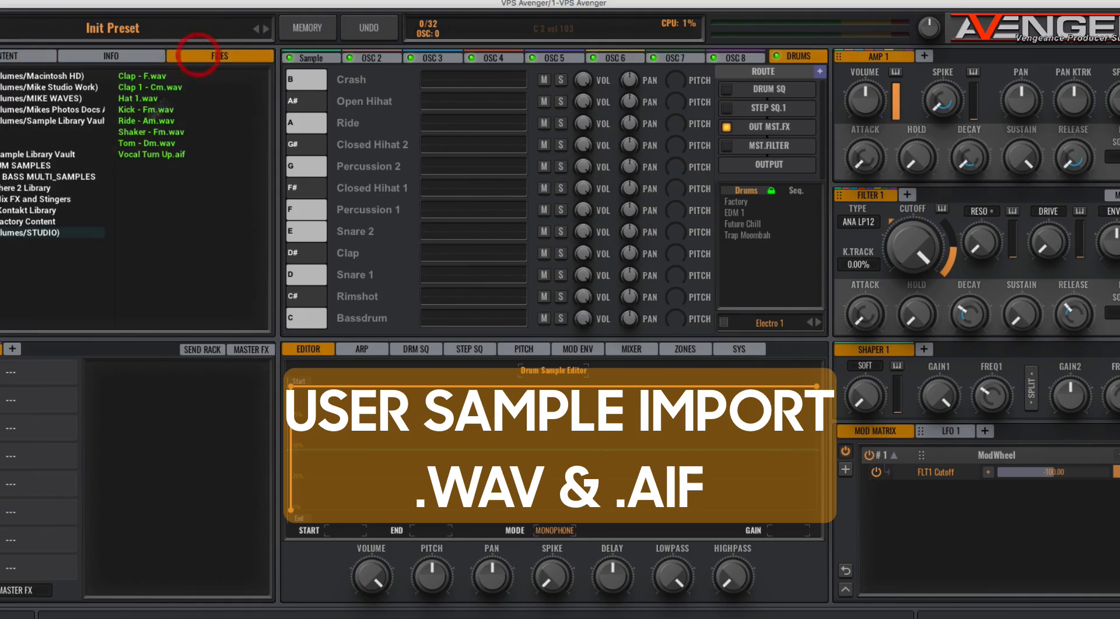
click(141, 122)
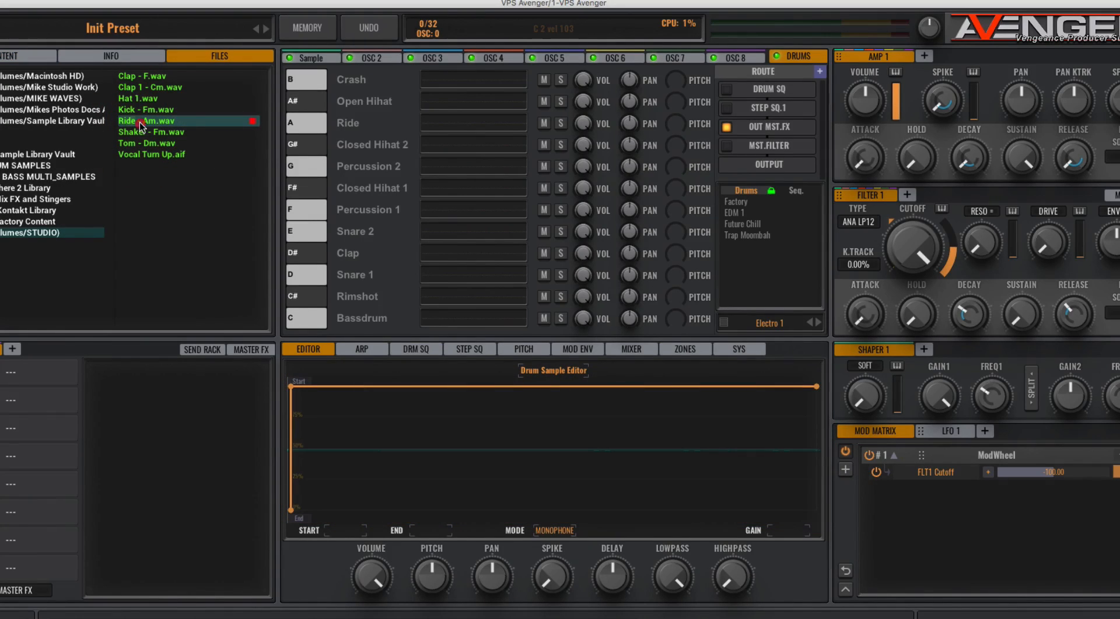
drag(139, 121, 474, 124)
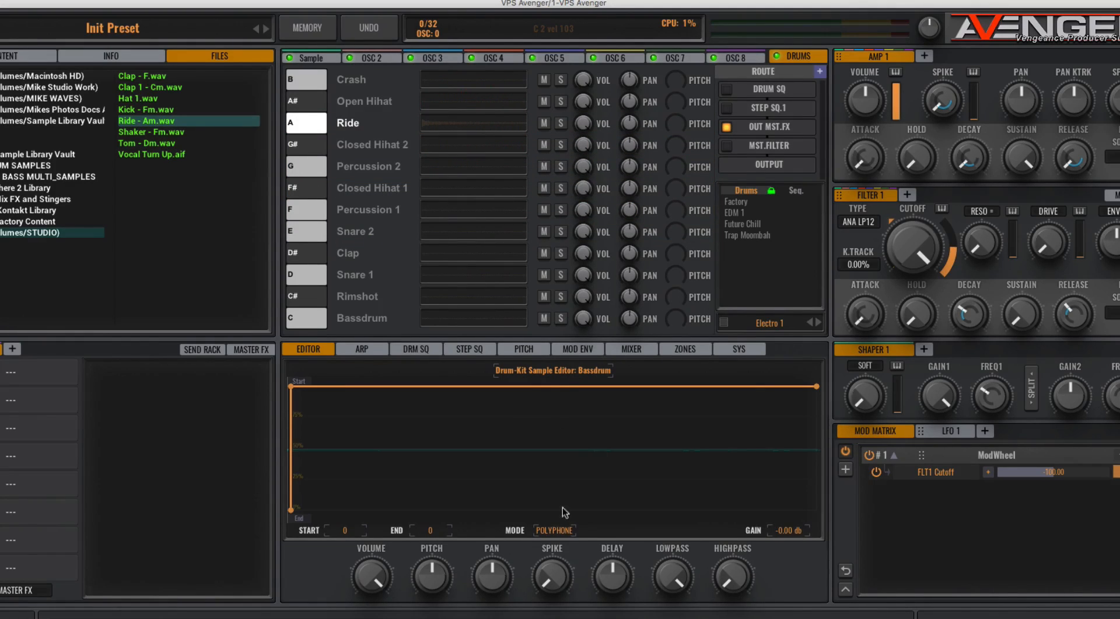
- Show the drum sequencer grid and browse the available factory drum kits
click(471, 349)
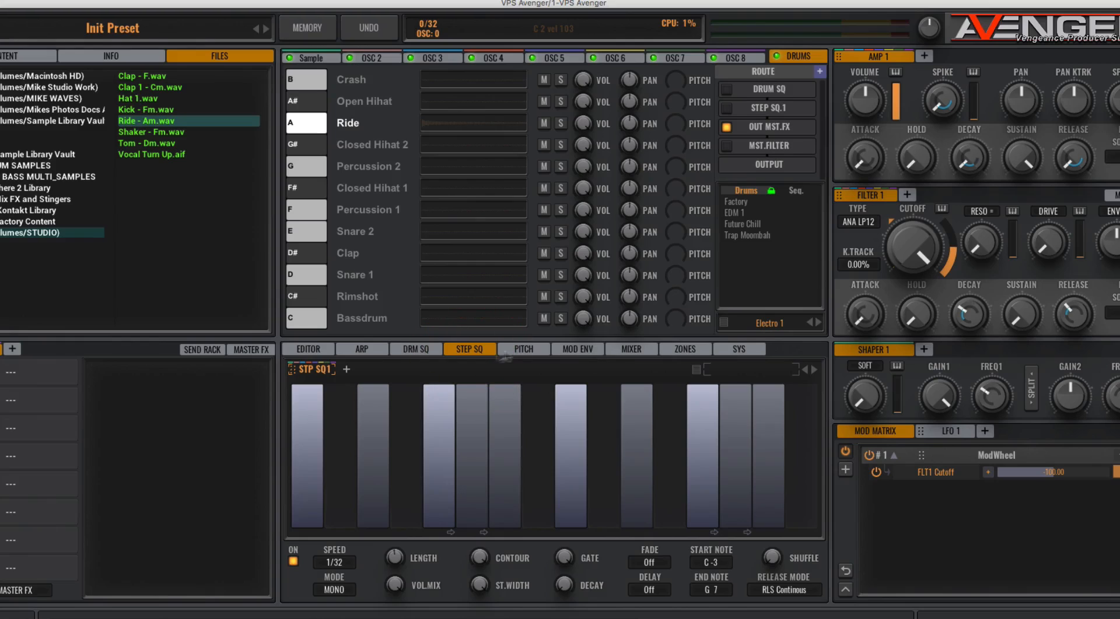
click(420, 350)
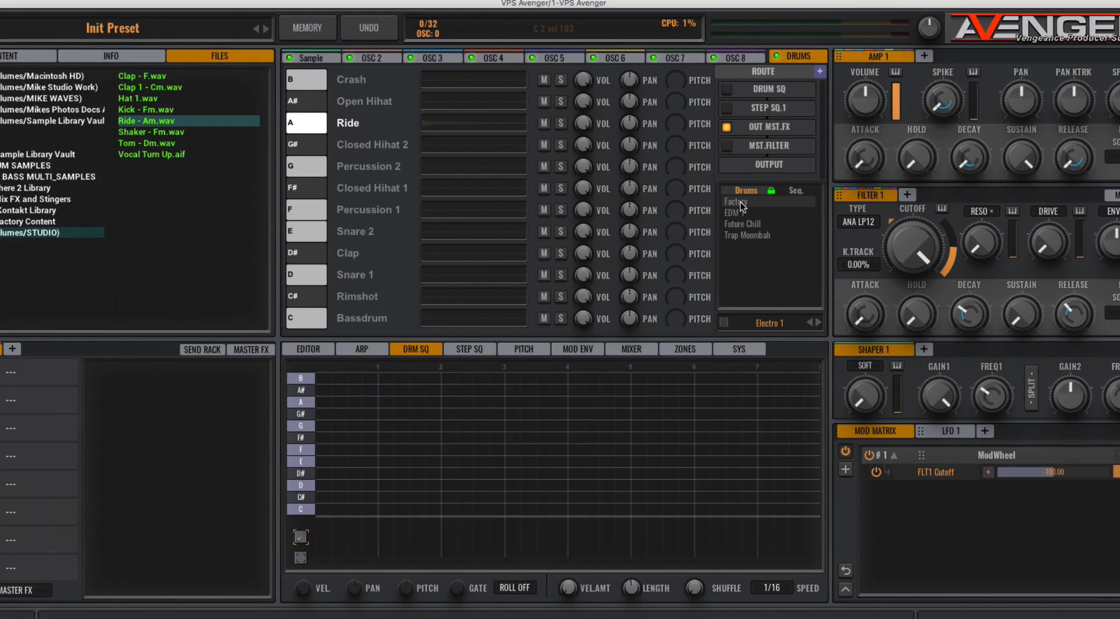
click(740, 202)
click(740, 202)
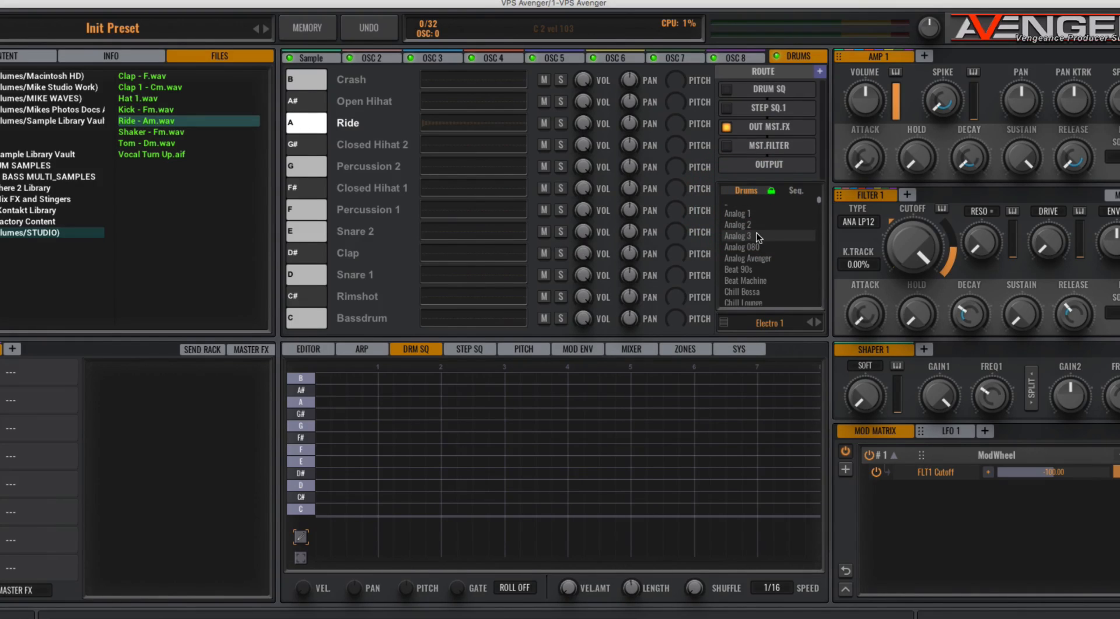
scroll(757, 234, down, 3)
scroll(758, 238, down, 10)
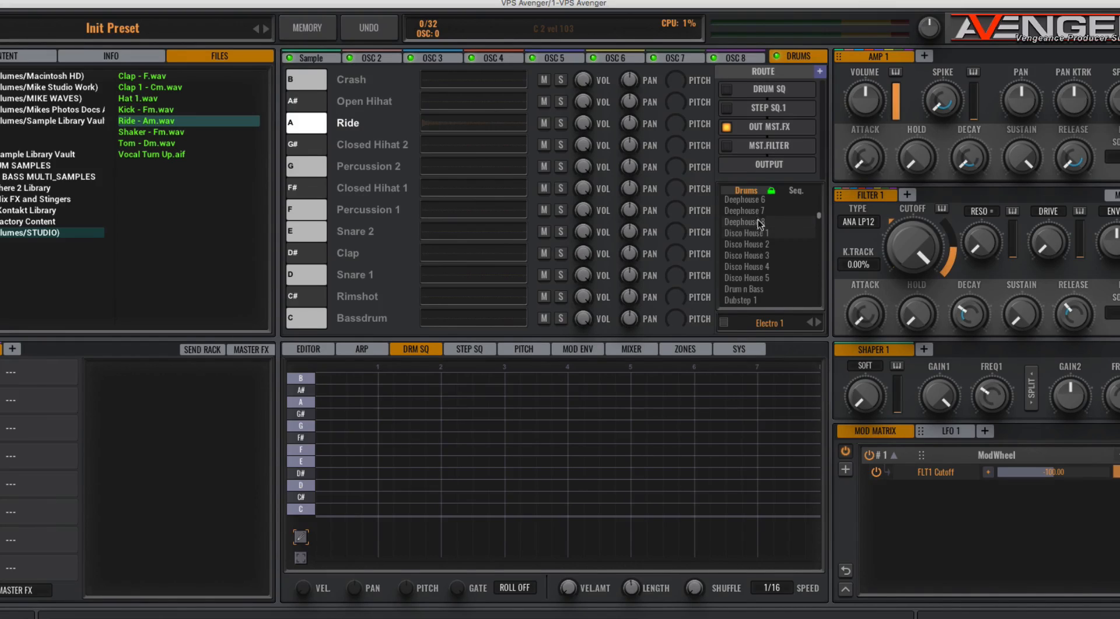
- Browse the factory drum sequences and load Pistol Drums with its matching kit
click(804, 192)
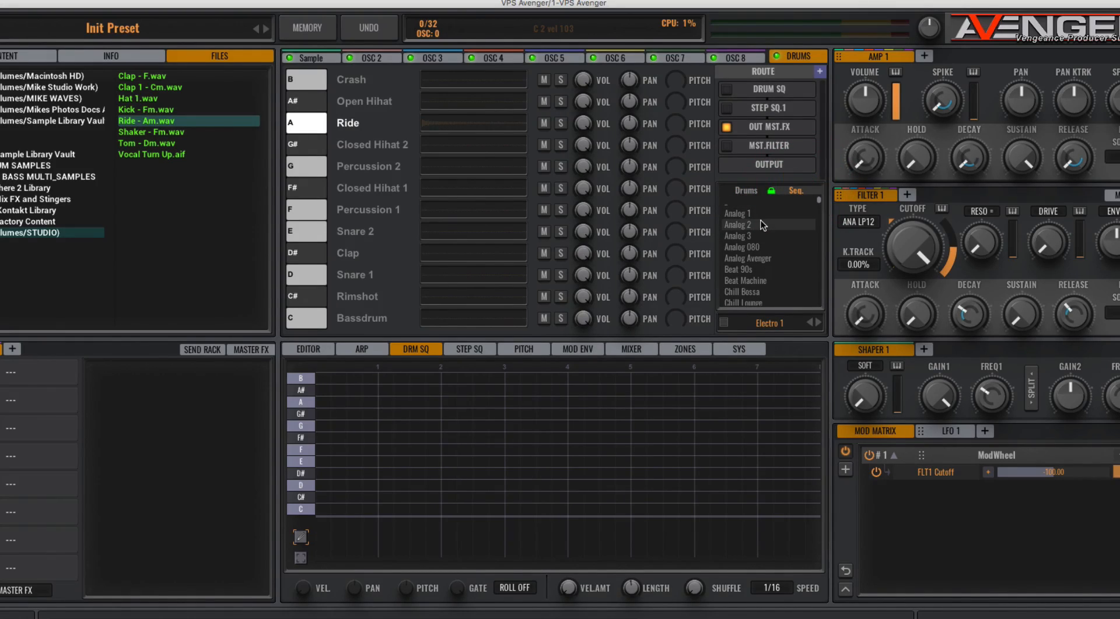
scroll(760, 220, down, 5)
scroll(760, 220, down, 6)
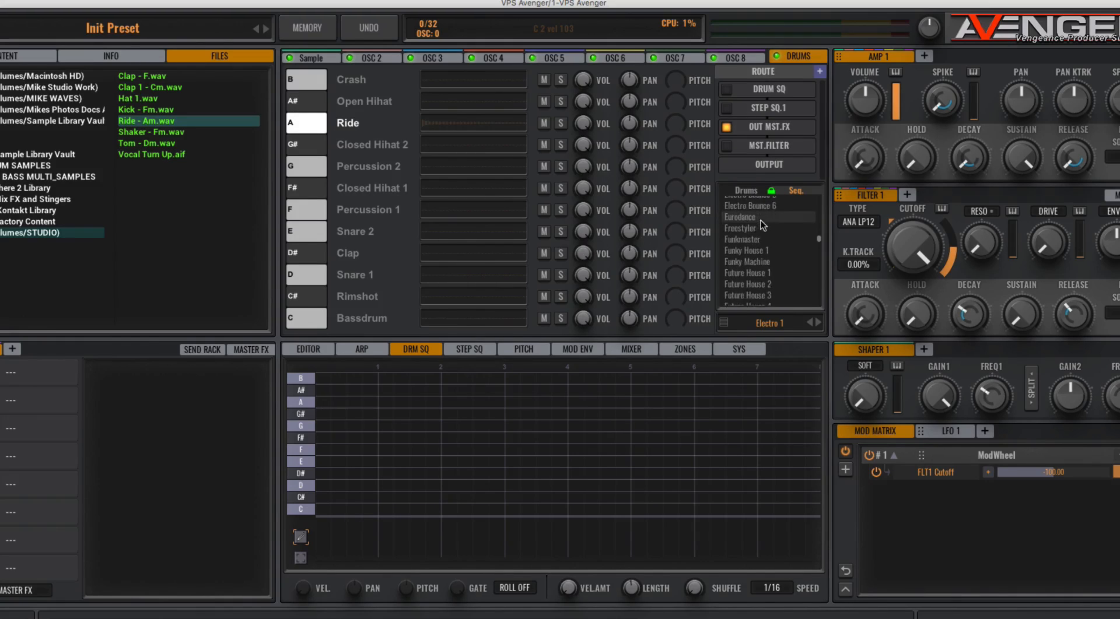
scroll(761, 220, down, 6)
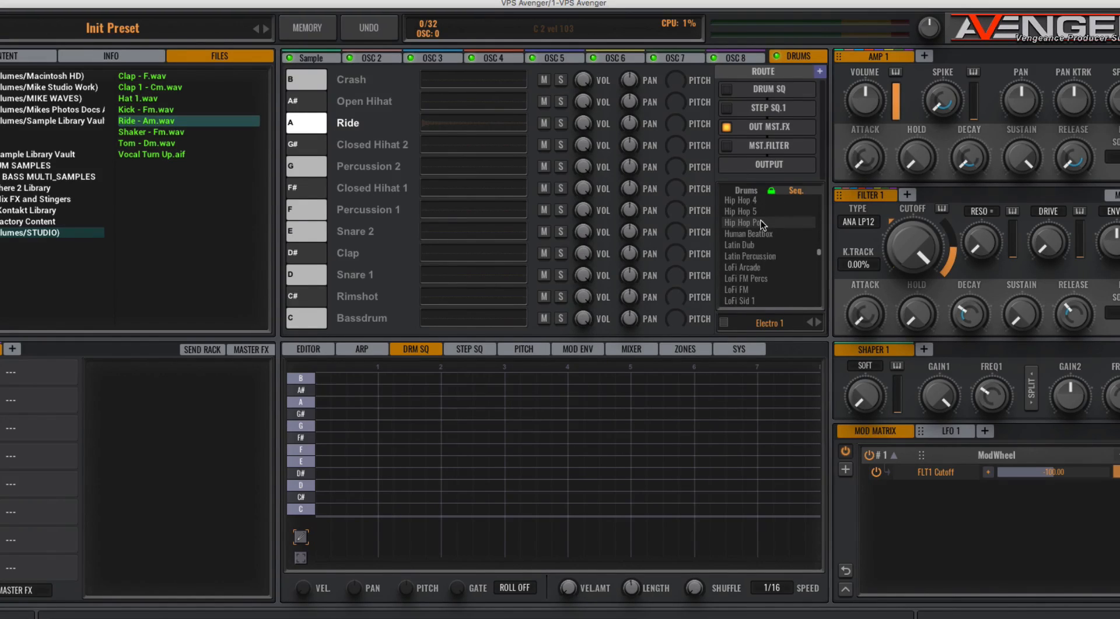
scroll(760, 220, down, 6)
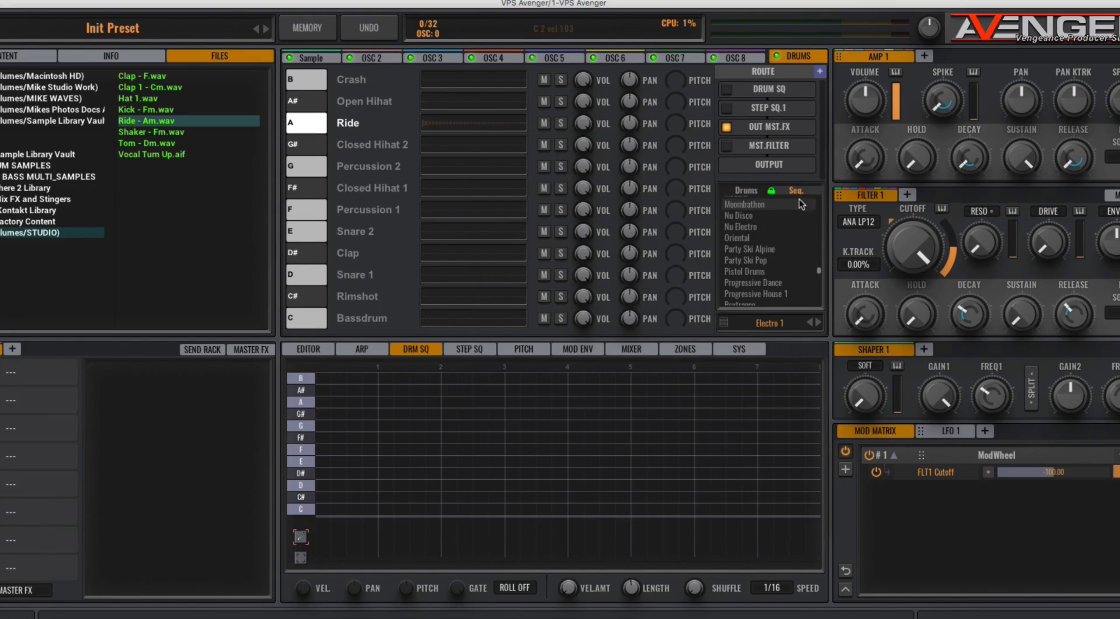
scroll(792, 242, down, 1)
scroll(792, 242, down, 2)
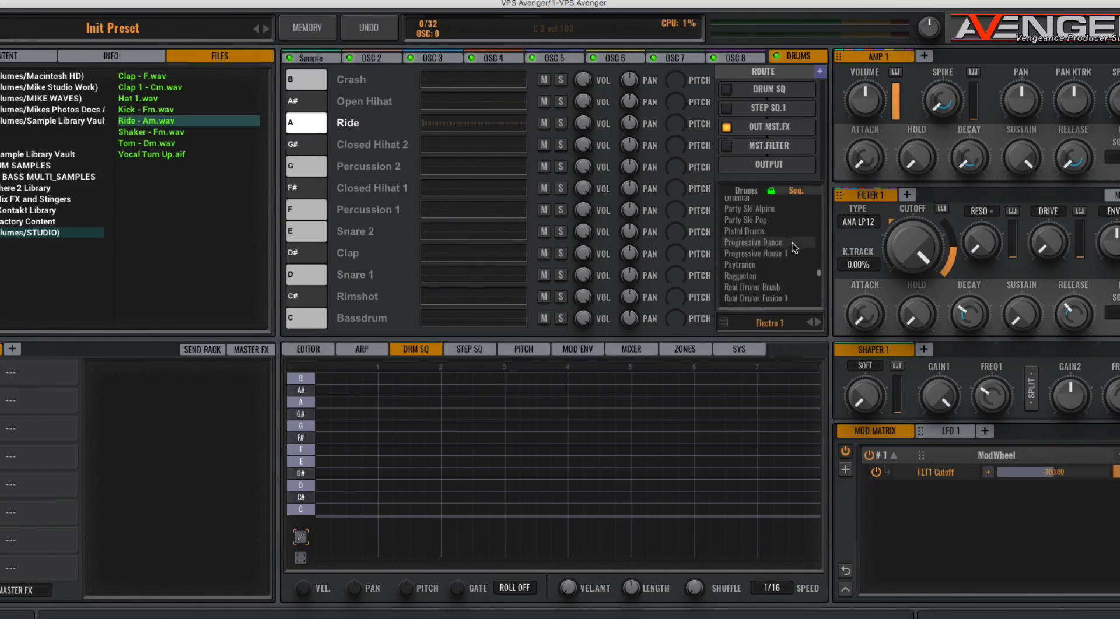
click(758, 231)
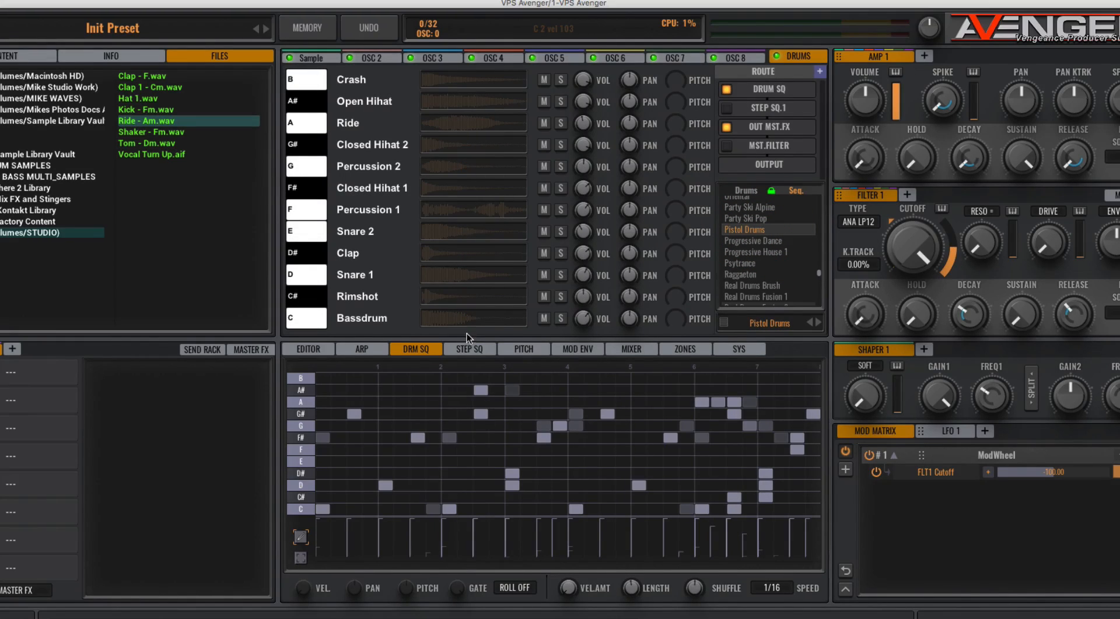
- Toggle the link between drums and sequence off and back on, and load Progressive House 1 as both kit and sequence
click(770, 190)
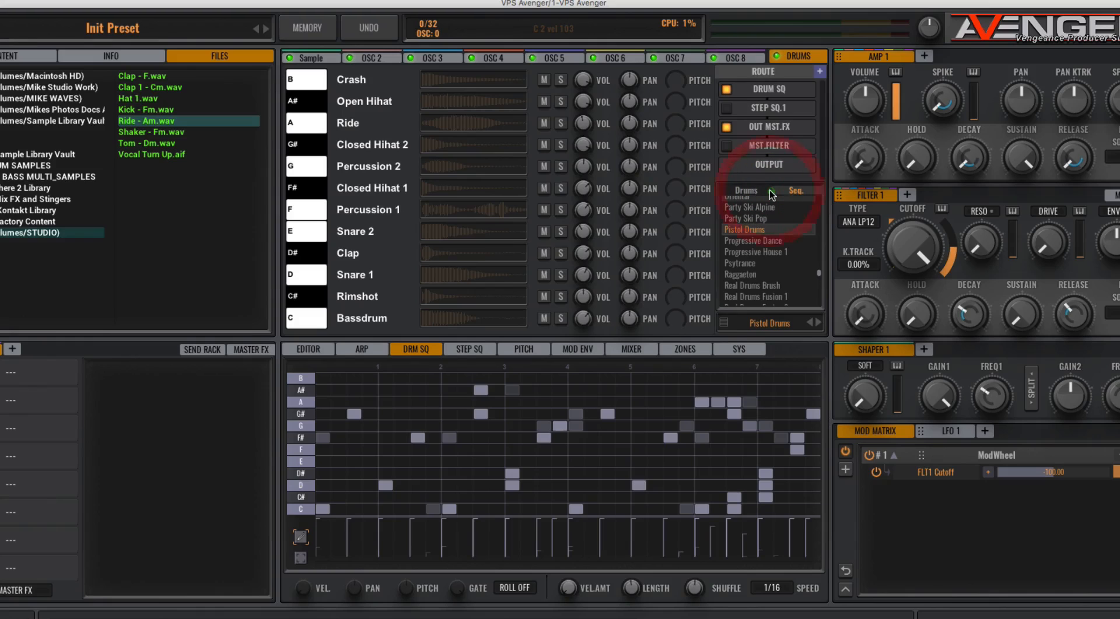
click(771, 191)
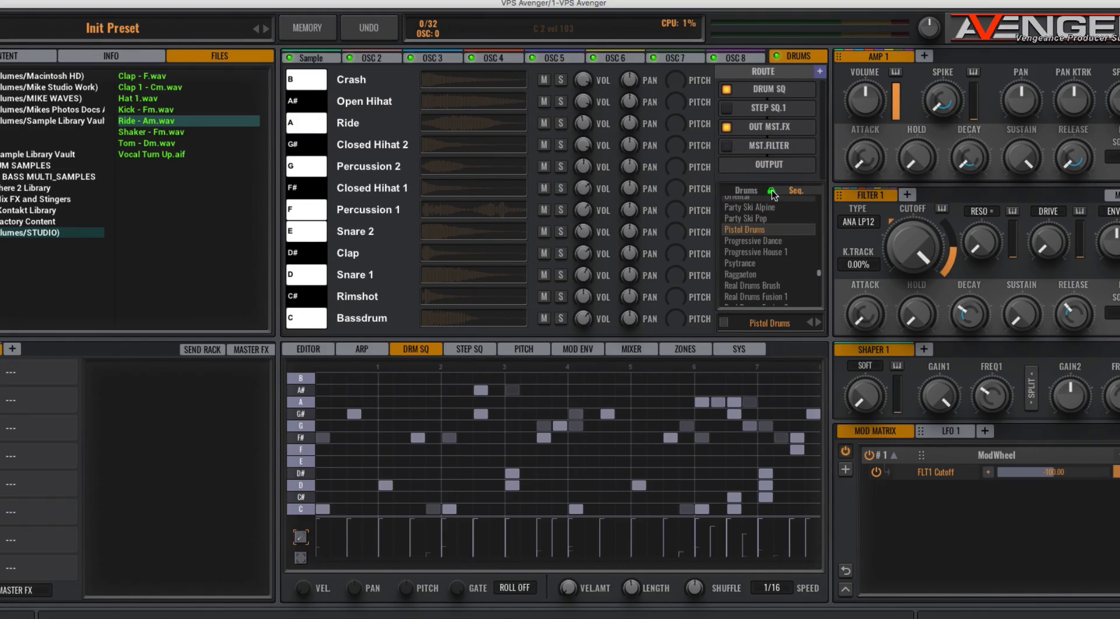
click(754, 251)
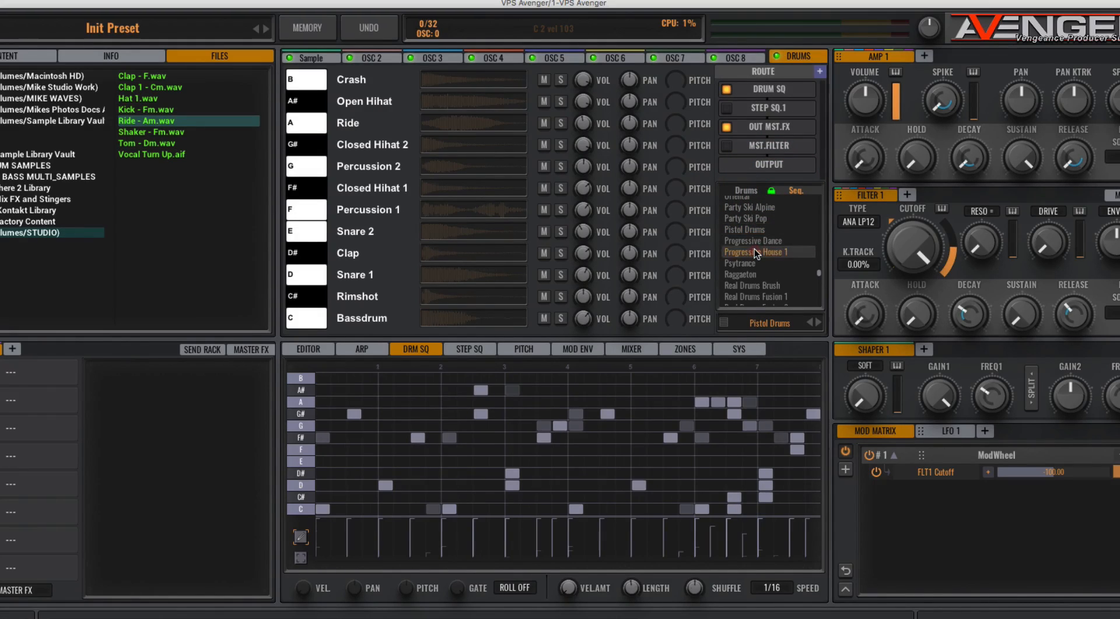
click(754, 251)
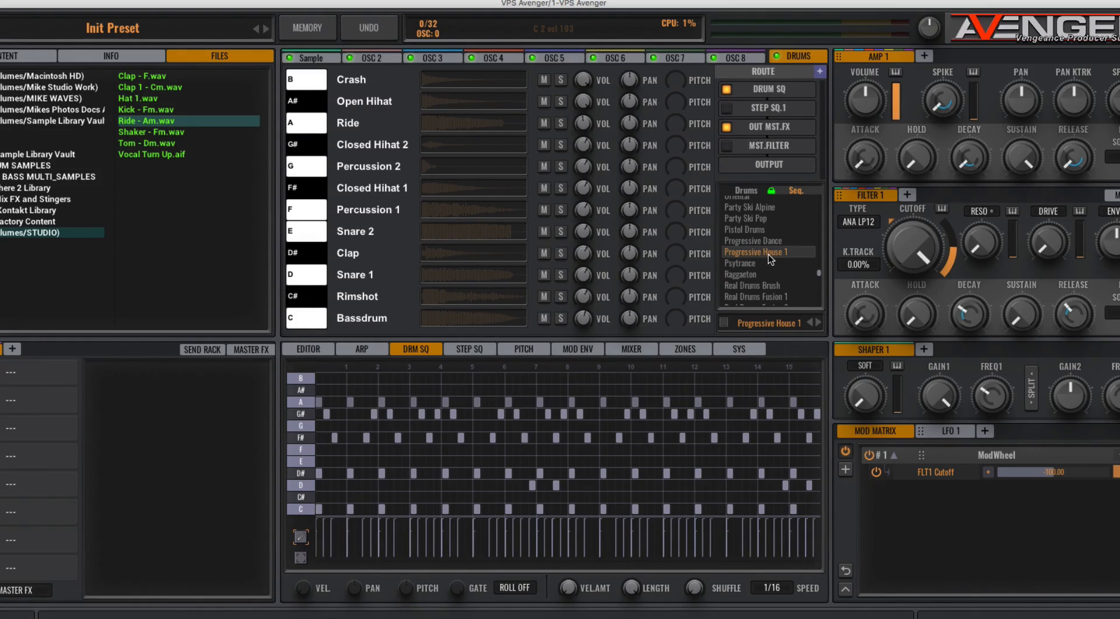
- With the drums unlinked from the sequence, swap only the drum kit, trying Oriental and choosing Nu Electro
click(746, 191)
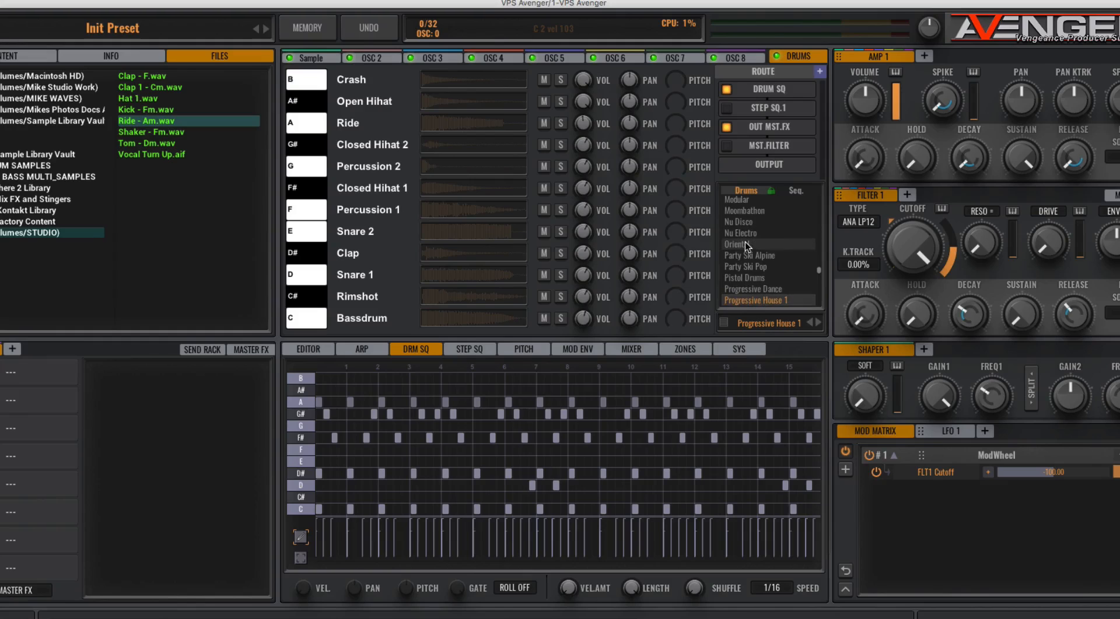
click(746, 243)
click(749, 232)
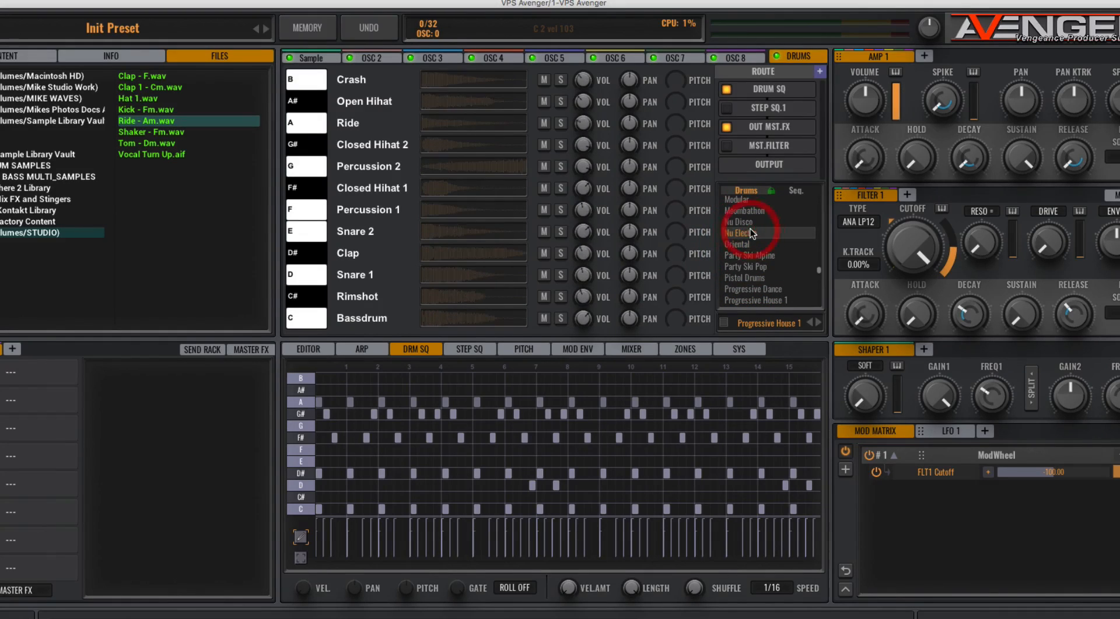
- Swap the drum kit to Real Drums Pop 1 and relink the drums with the sequence
scroll(758, 247, down, 5)
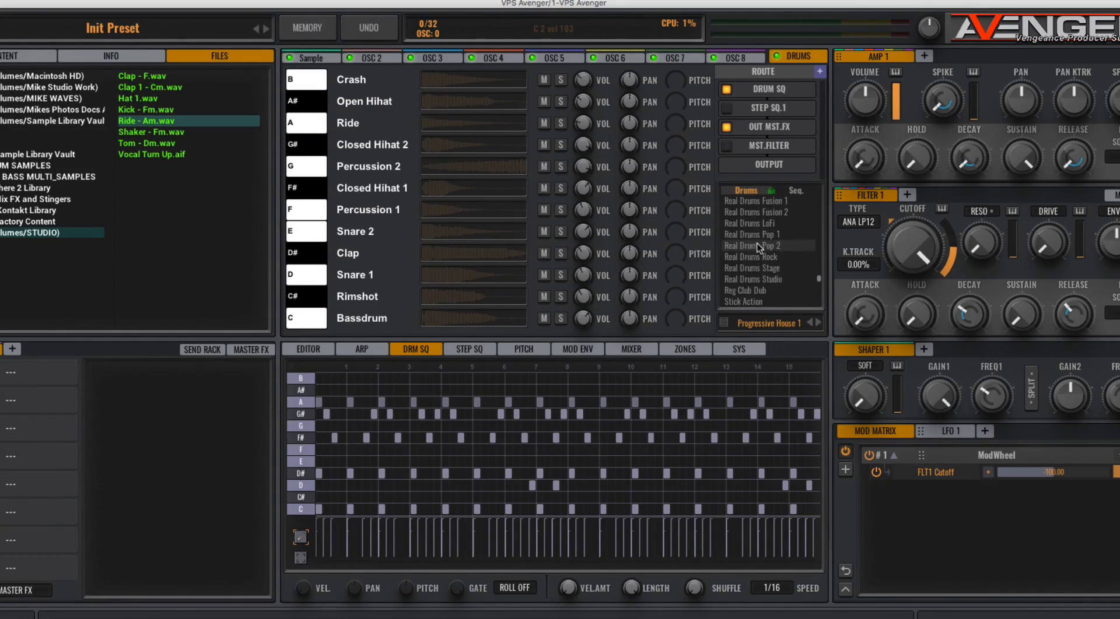
click(753, 236)
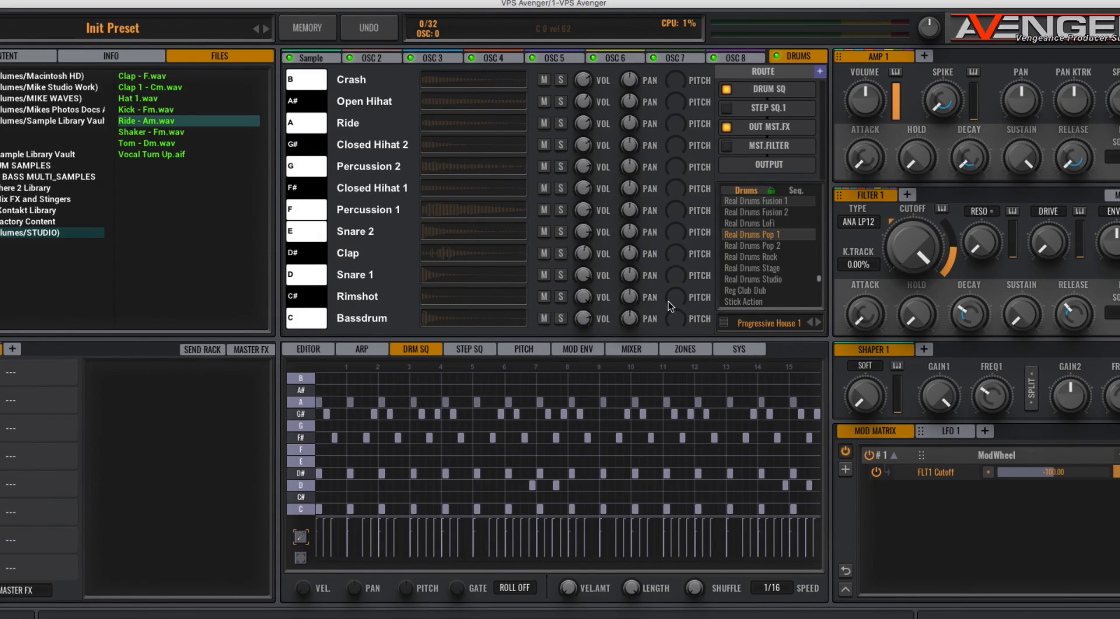
click(772, 191)
- Solo the drums section and initialize all settings of the preset
mouse_move(804, 57)
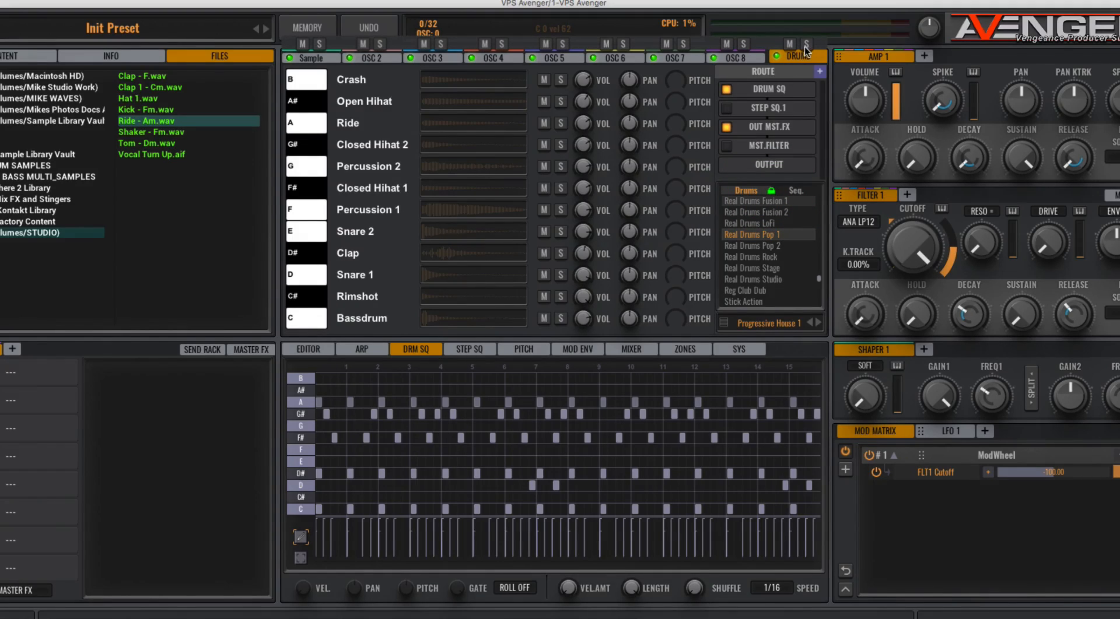
click(805, 45)
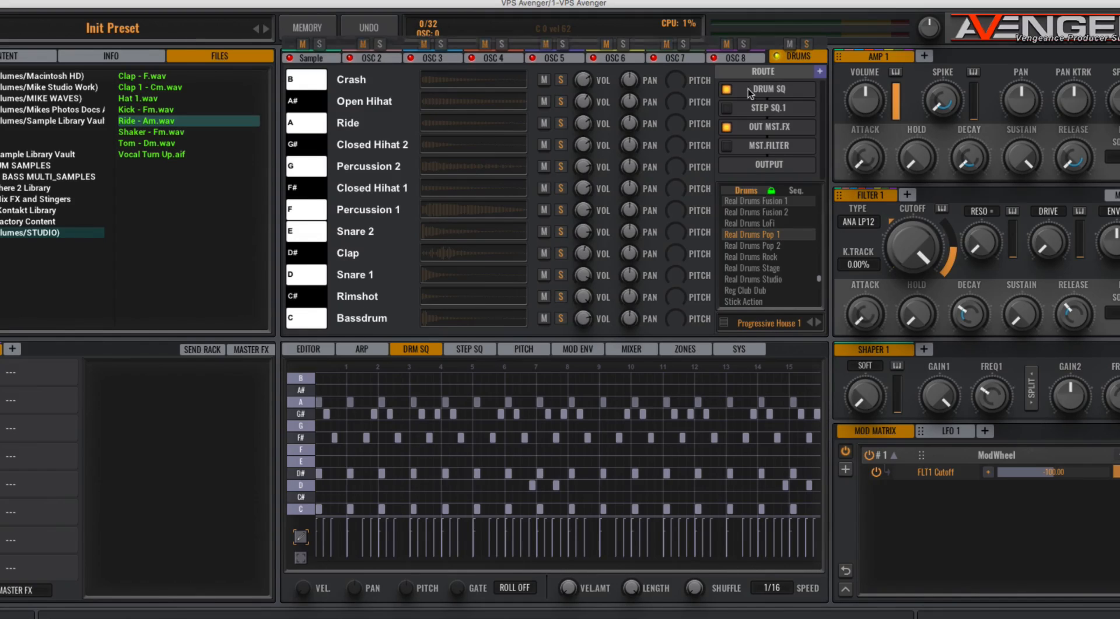
click(306, 32)
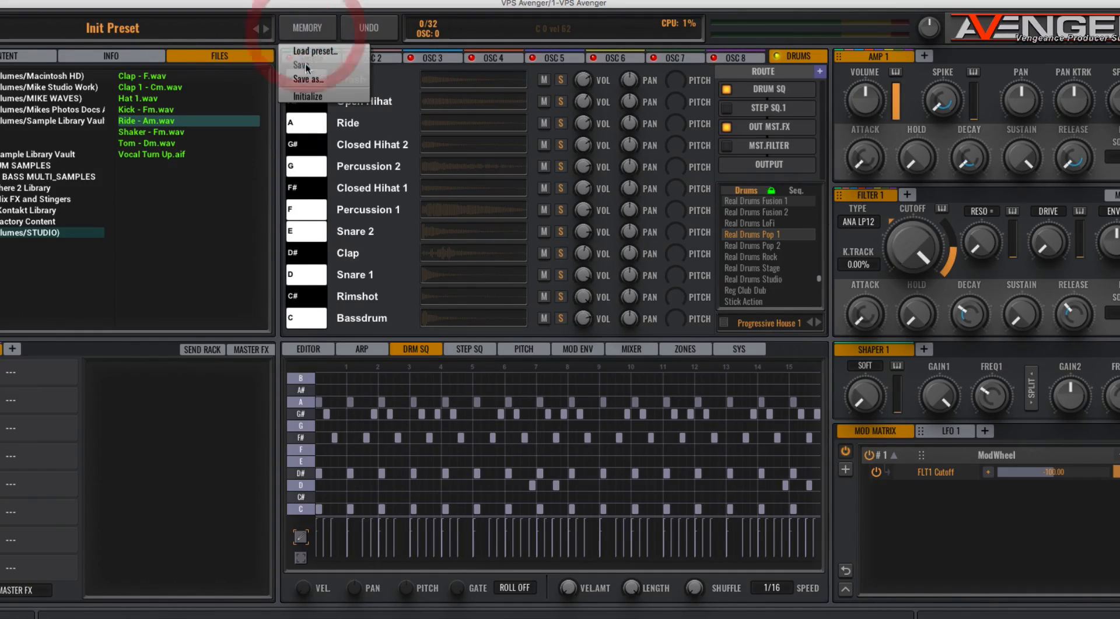
click(315, 96)
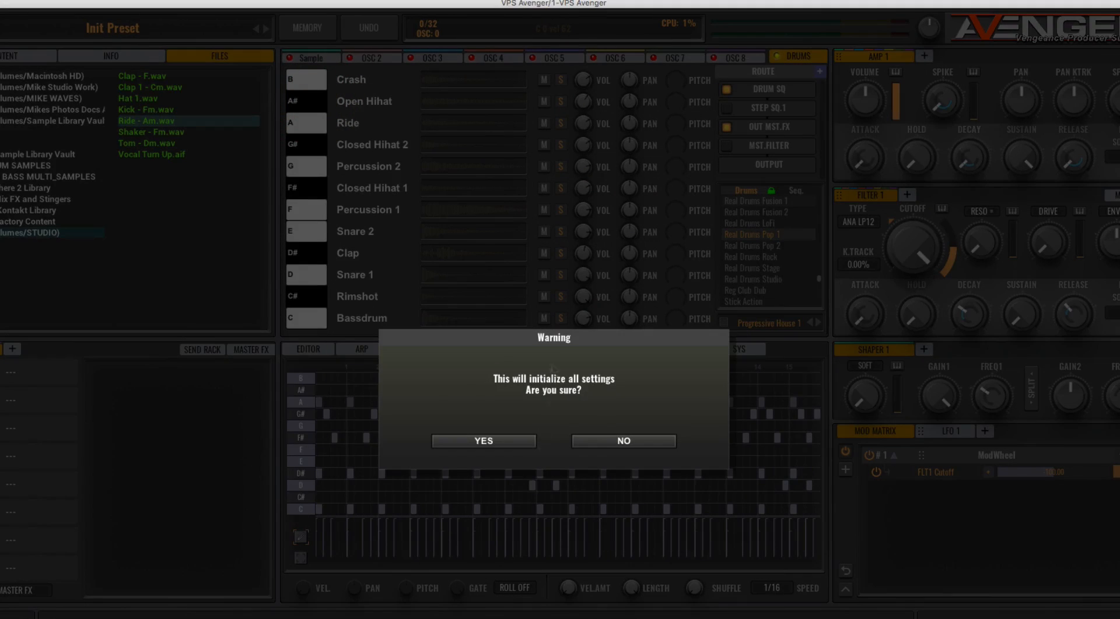
click(513, 442)
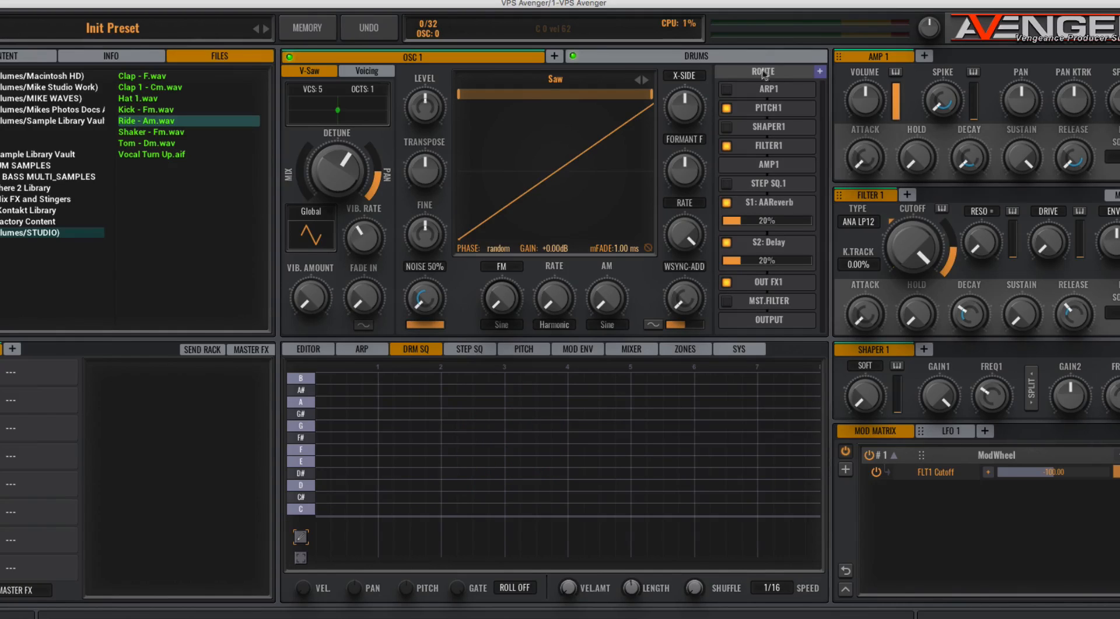
- Load Deephouse 1 as linked kit and sequence in the drums section, and solo the drums
click(749, 57)
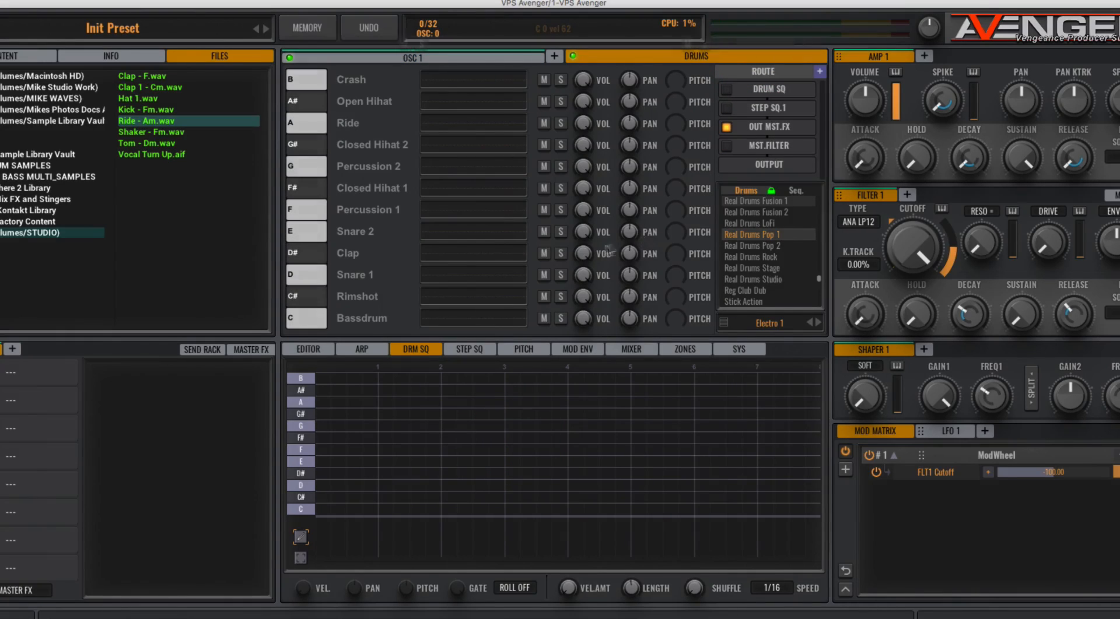
scroll(762, 257, up, 15)
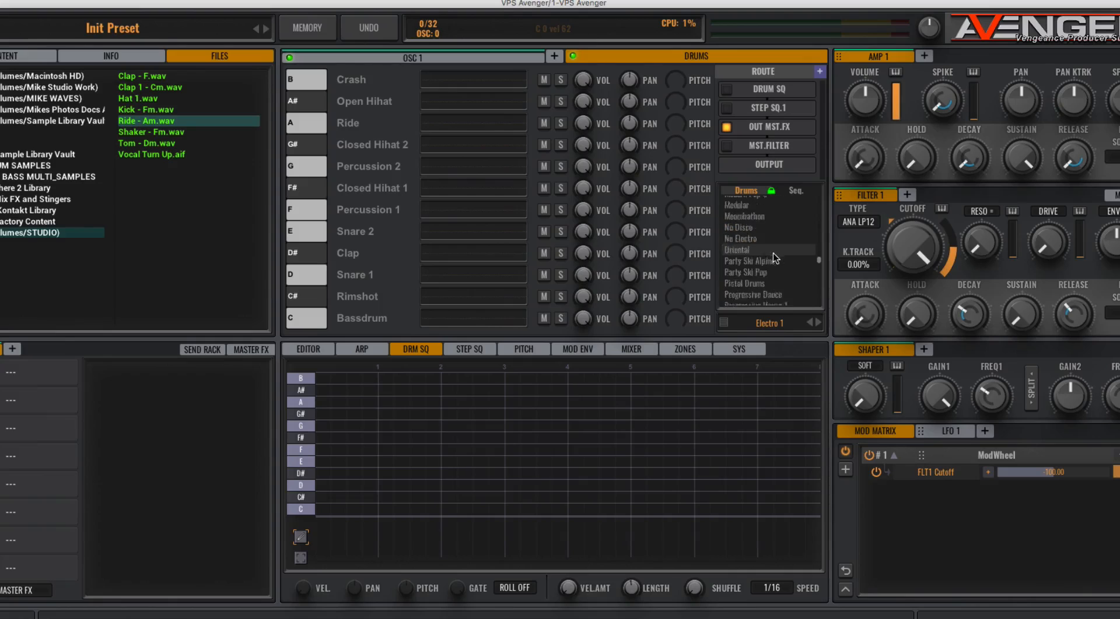
scroll(776, 257, down, 8)
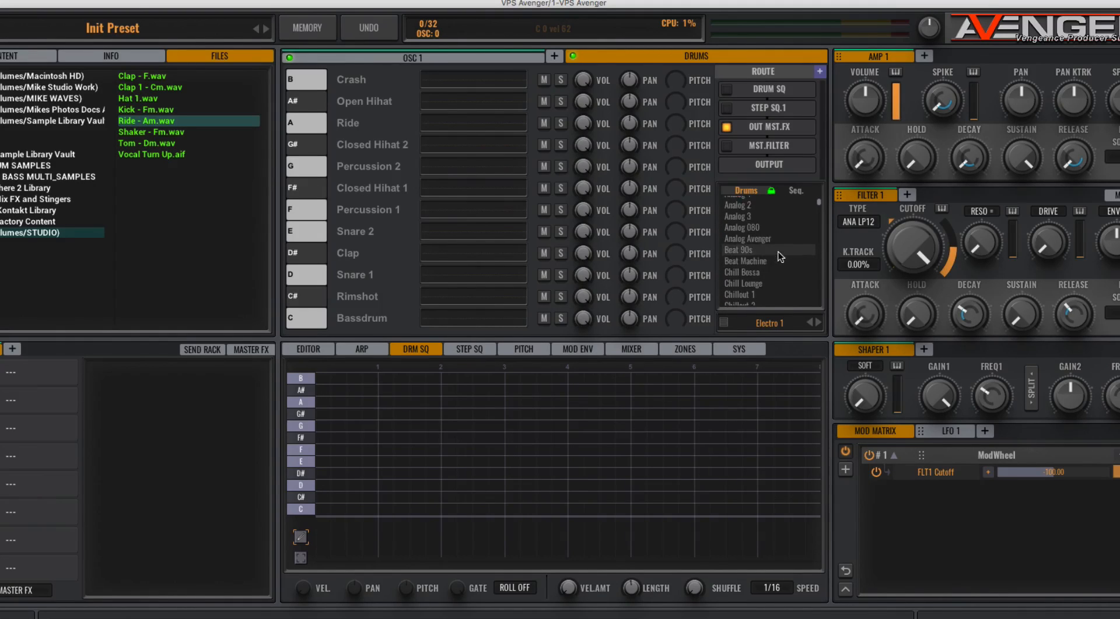
scroll(778, 252, down, 3)
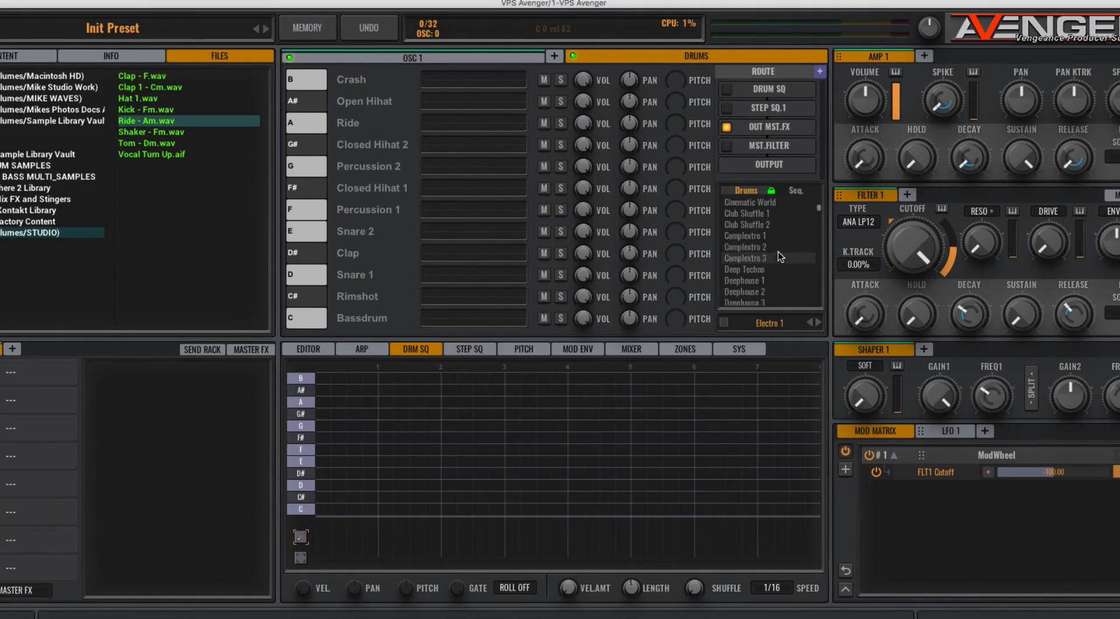
click(776, 253)
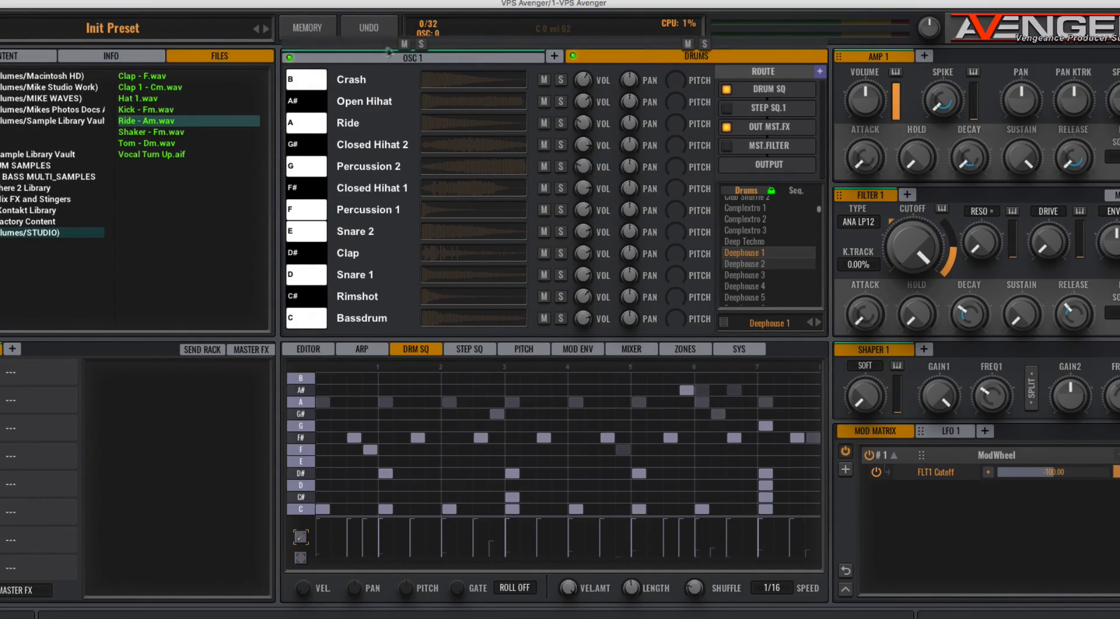
click(706, 44)
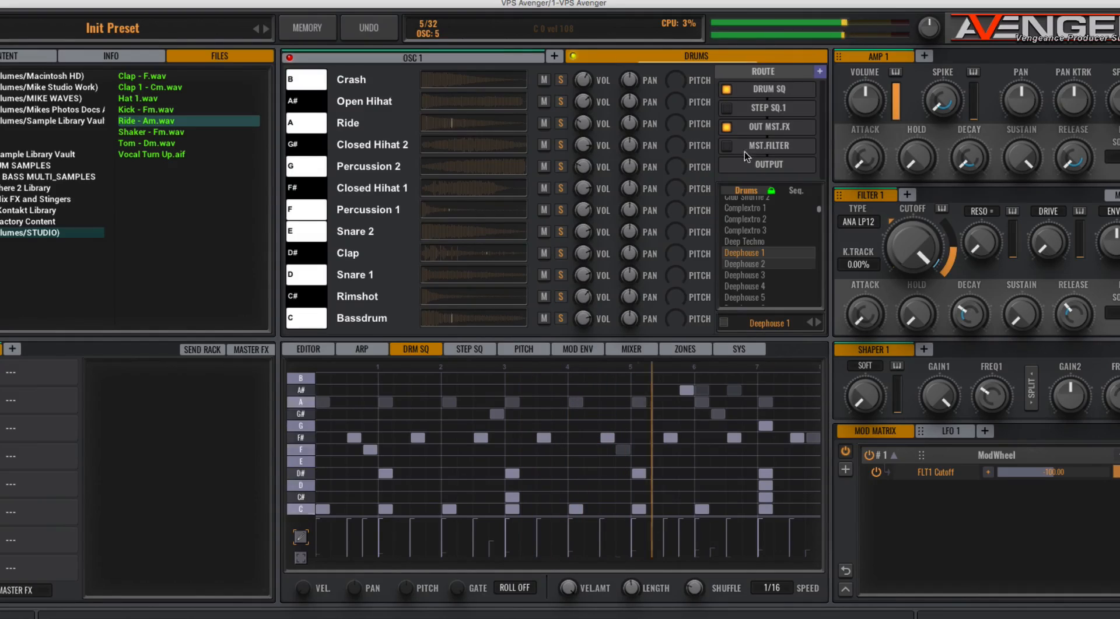
- Audition the linked drum presets Deephouse 3, Dubstep 1 and Dubstep 5
click(761, 275)
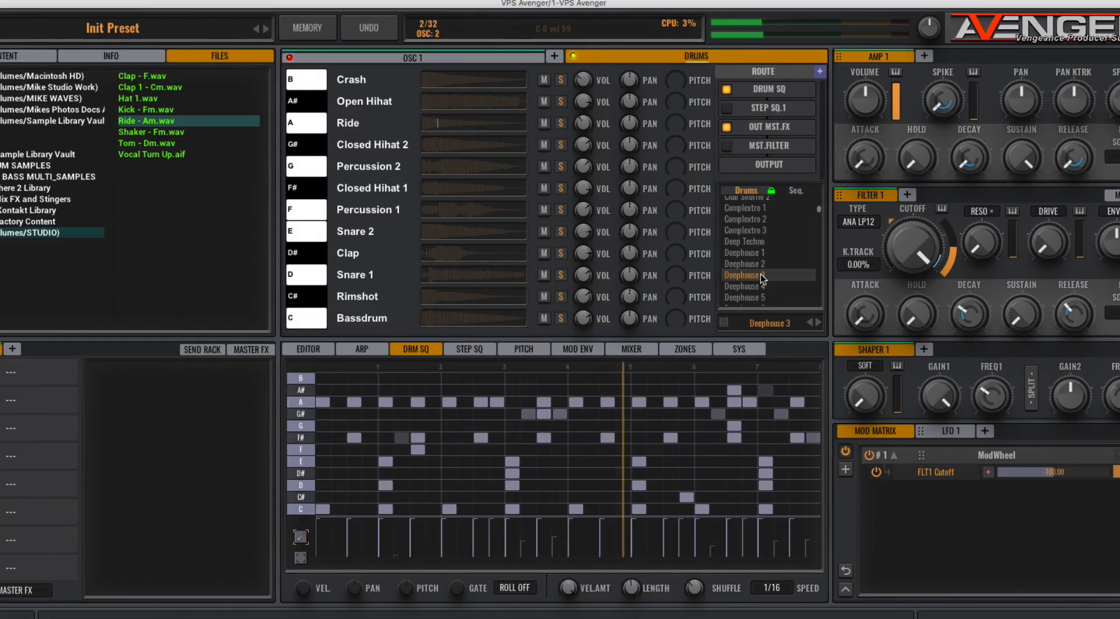
scroll(761, 274, down, 3)
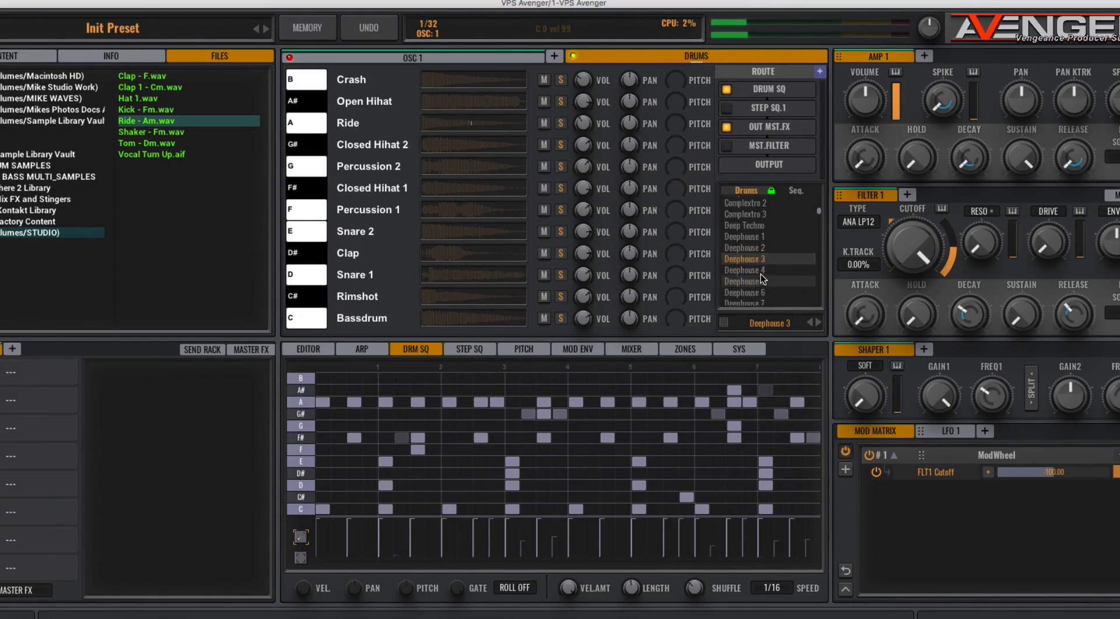
scroll(760, 274, down, 3)
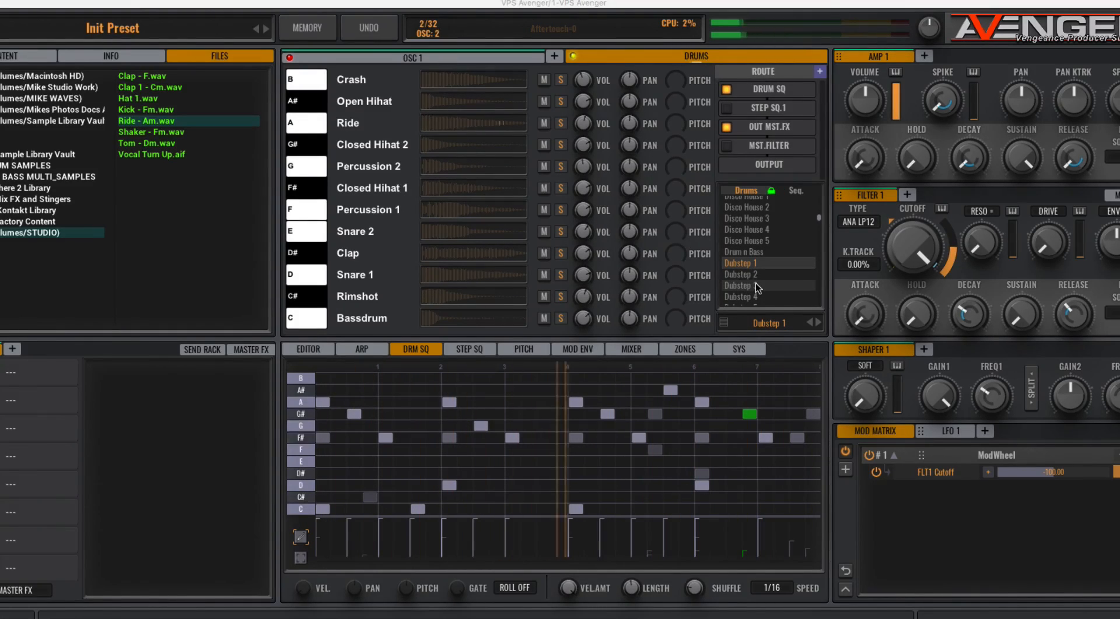
scroll(755, 282, down, 1)
scroll(755, 282, down, 2)
click(752, 261)
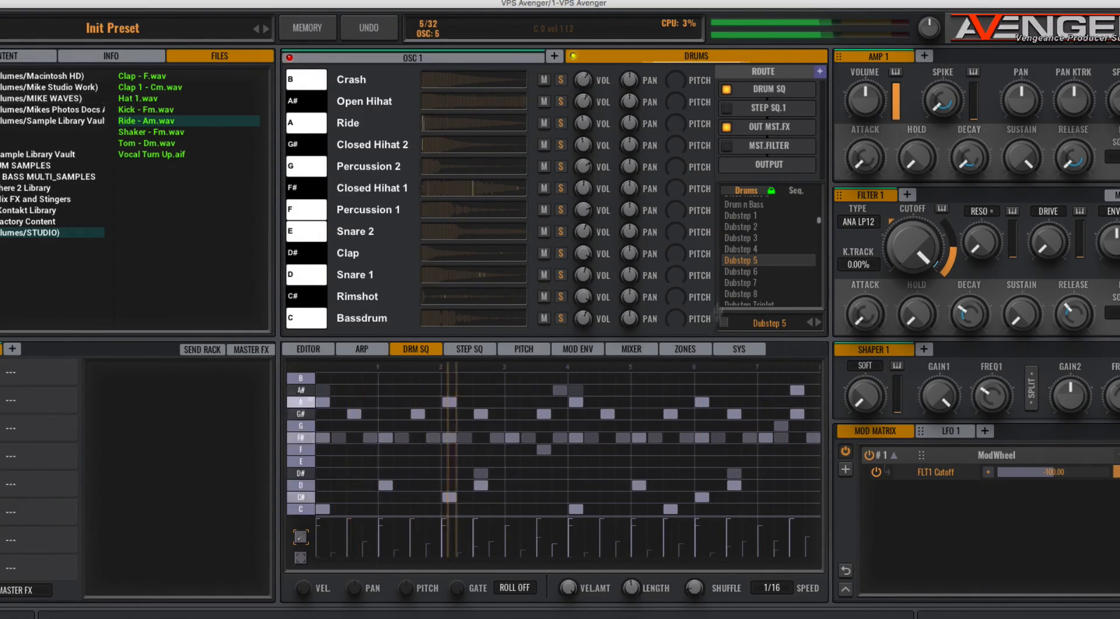
- Audition the linked drum presets Dubstep Triplet, Electro Bounce 1, Funky House 1 and Future House 2
scroll(751, 296, down, 1)
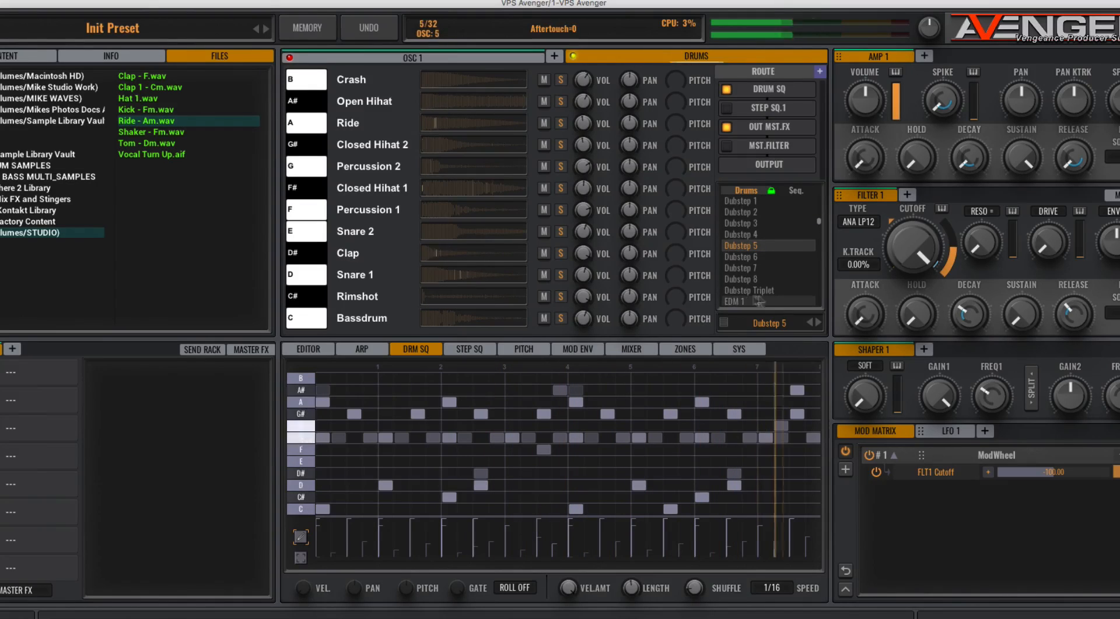
click(773, 295)
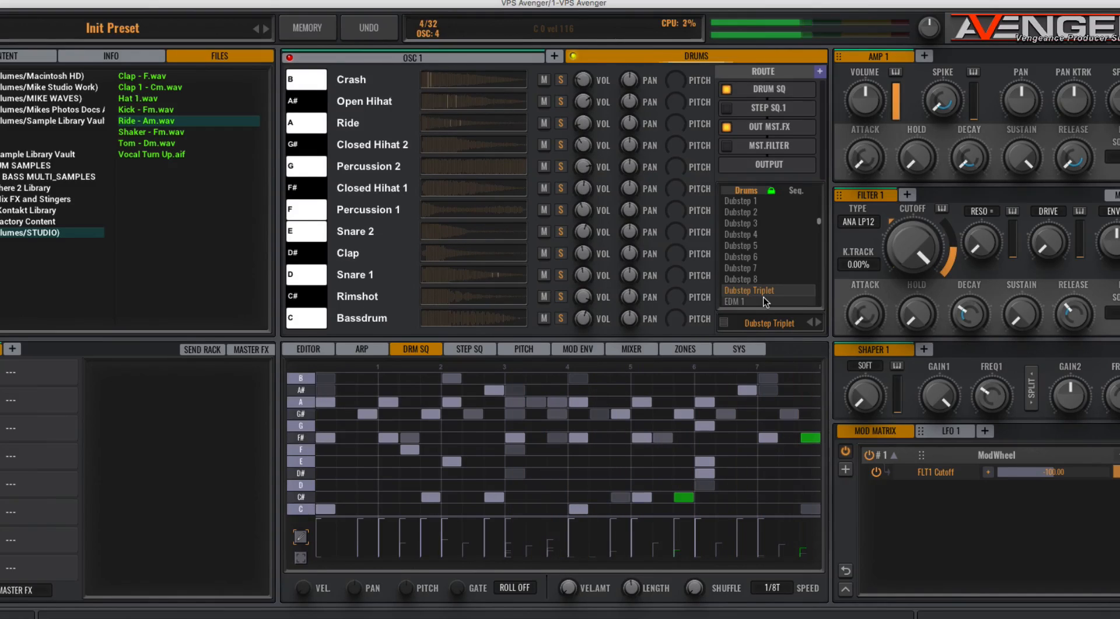
scroll(762, 286, down, 4)
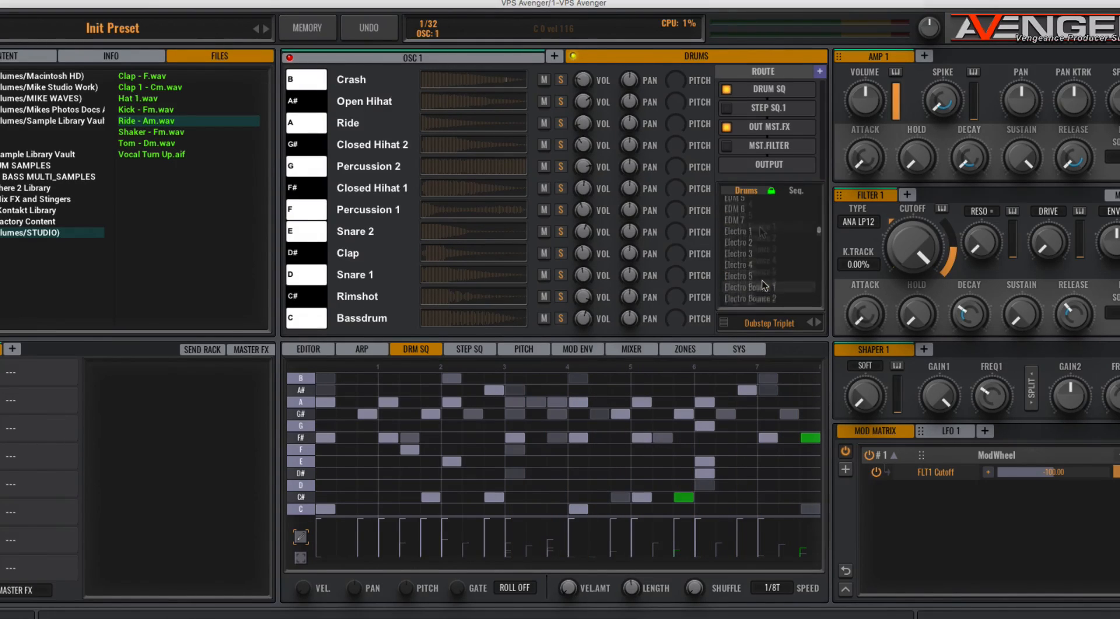
click(762, 229)
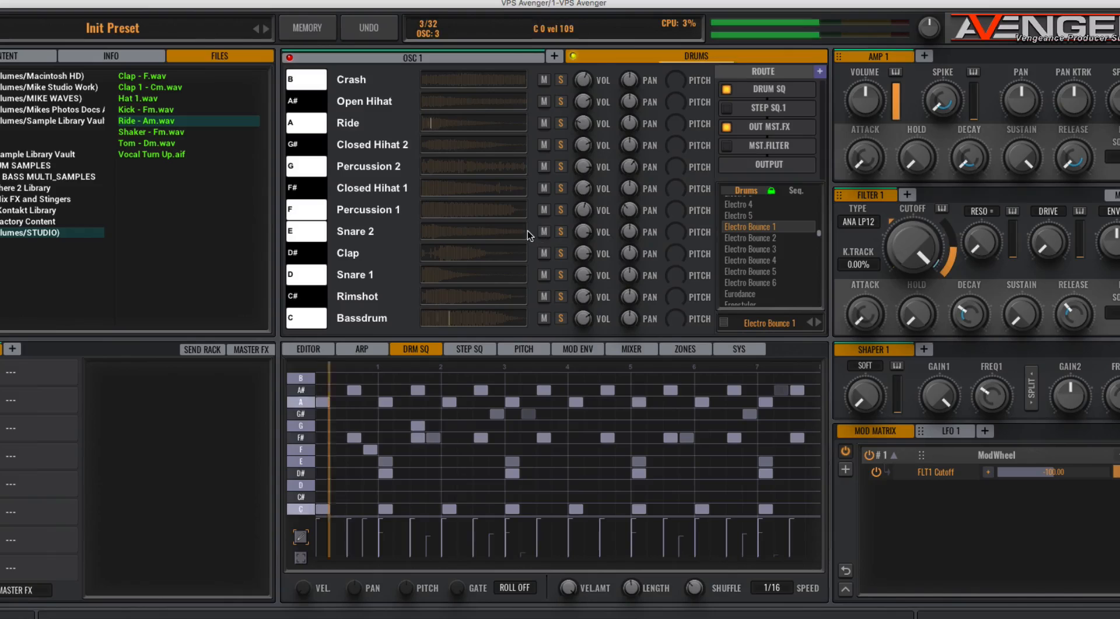
scroll(788, 291, down, 2)
click(780, 285)
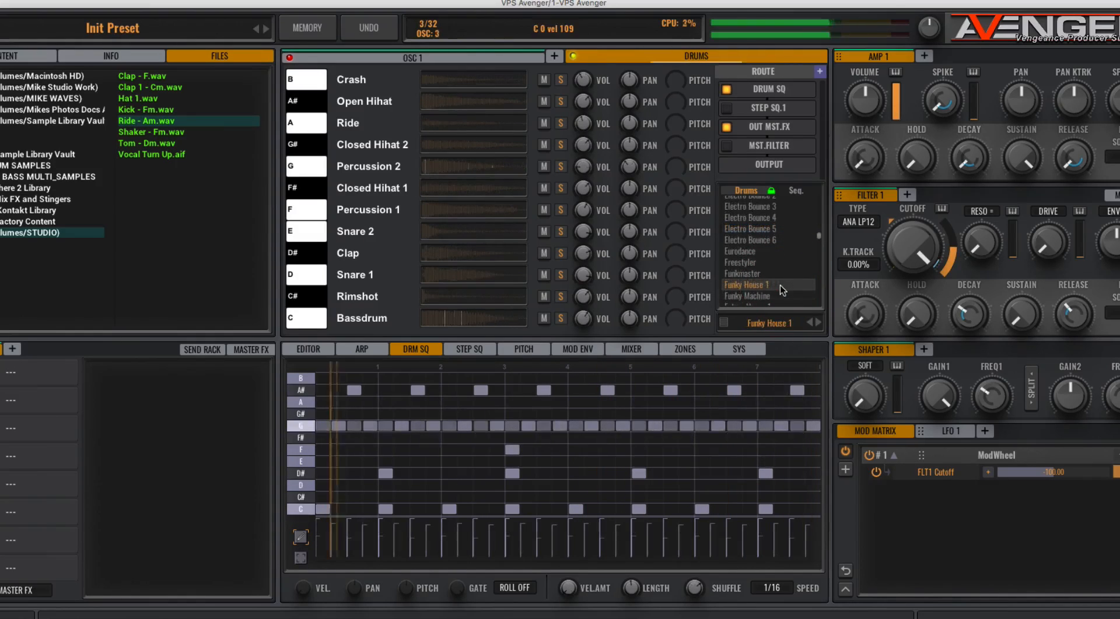
scroll(779, 285, down, 3)
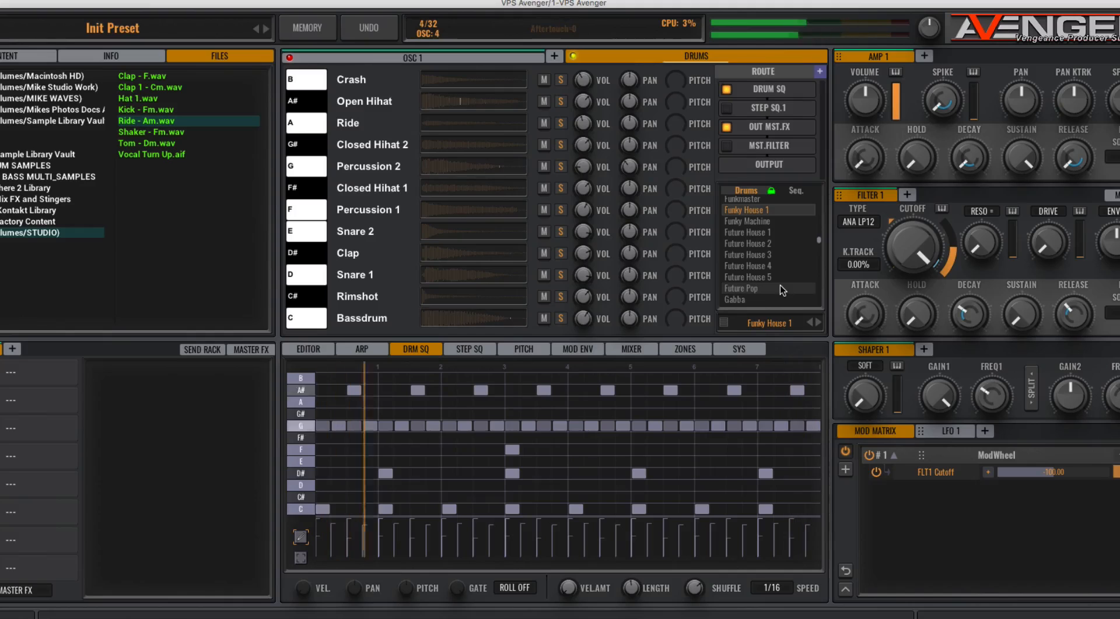
click(772, 244)
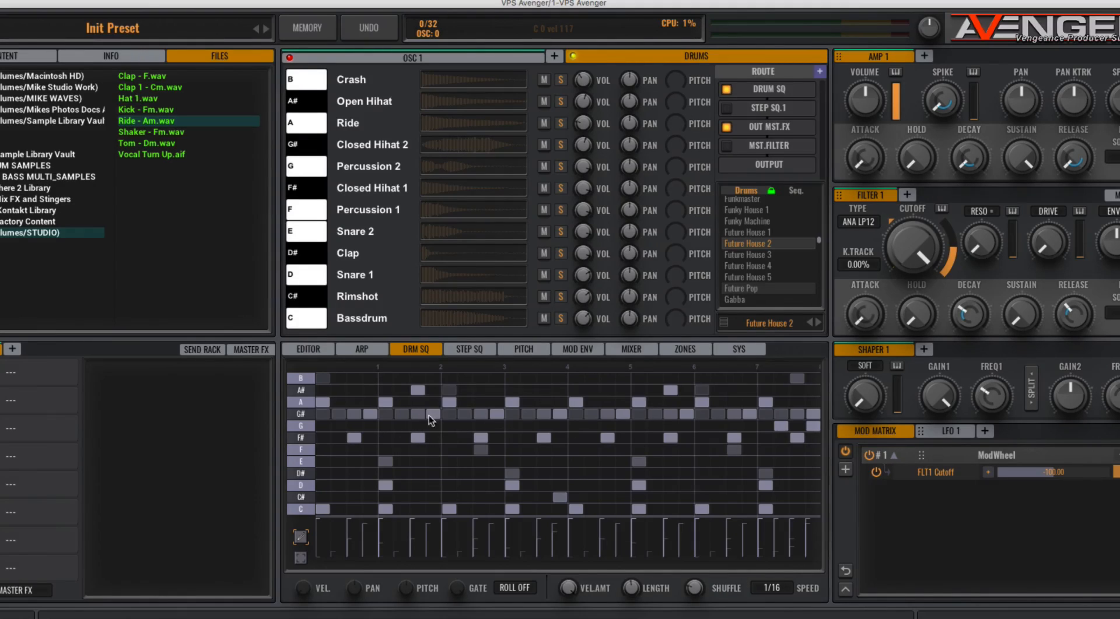
- Add and remove an early step in the drum grid's A# row, and raise the sequence shuffle to about 50%
click(421, 390)
click(415, 391)
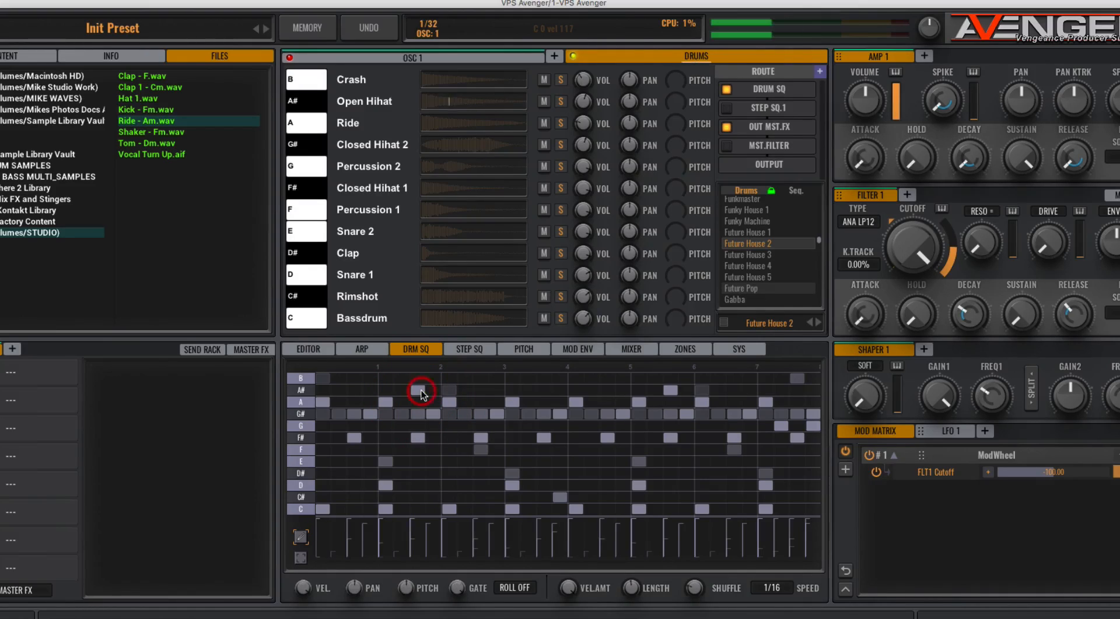
click(367, 390)
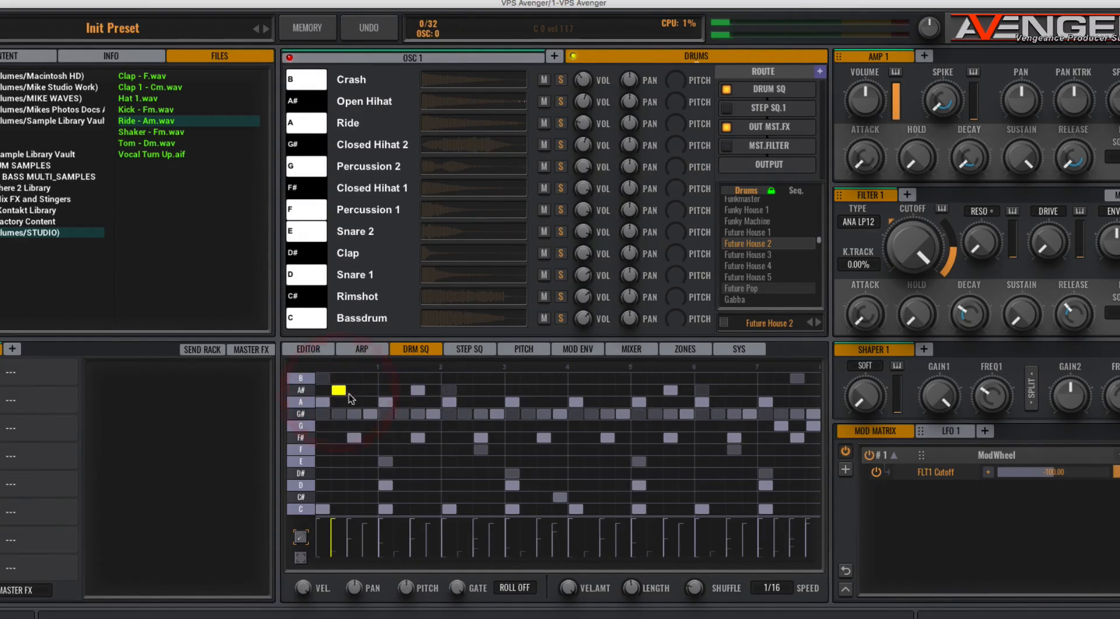
click(342, 390)
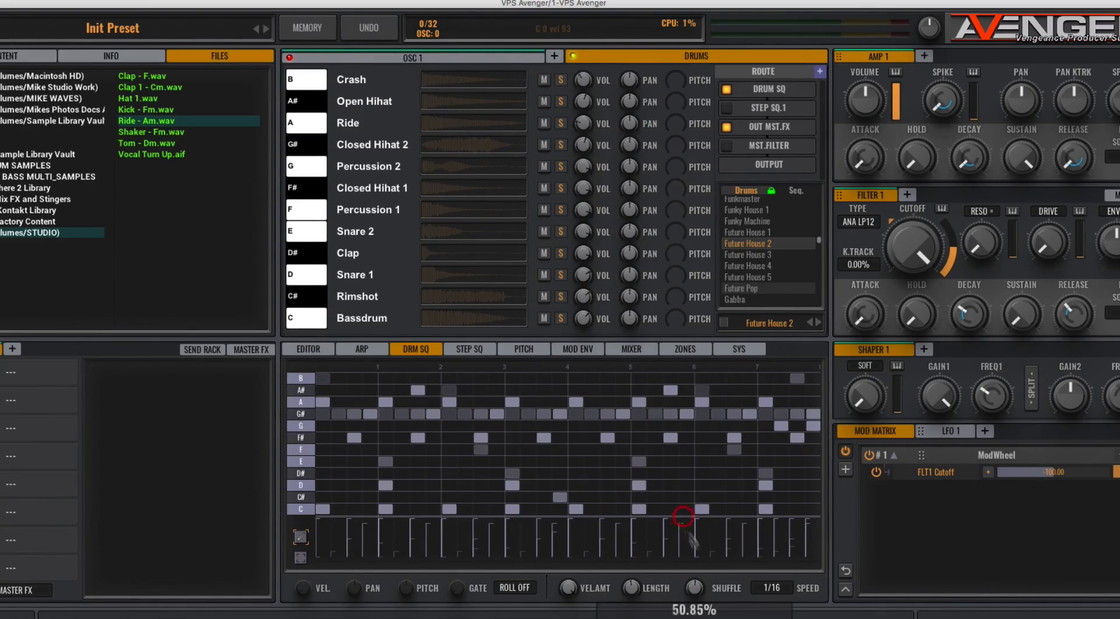
drag(695, 588, 694, 559)
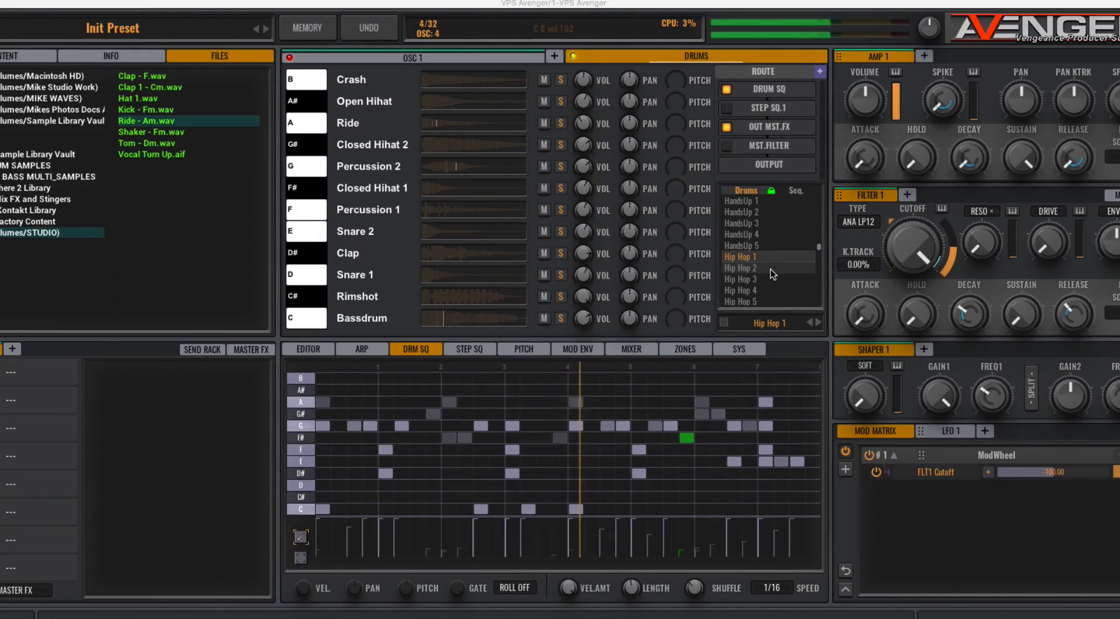
- Audition the linked drum presets Hip Hop 4 and Hip Hop Pop, and stop playback
scroll(792, 268, down, 3)
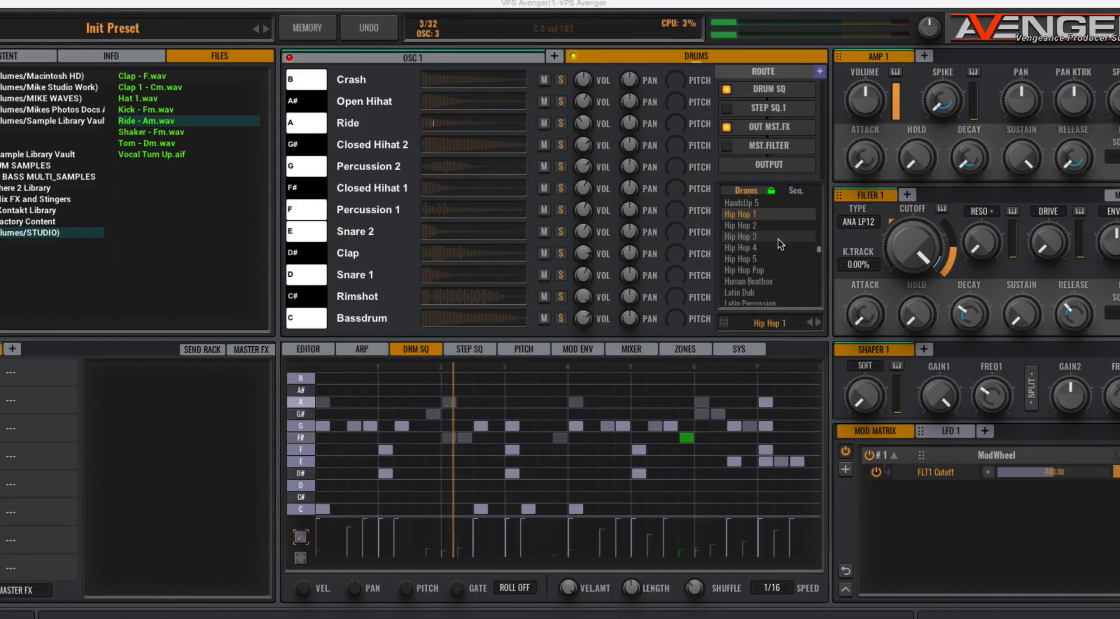
click(775, 247)
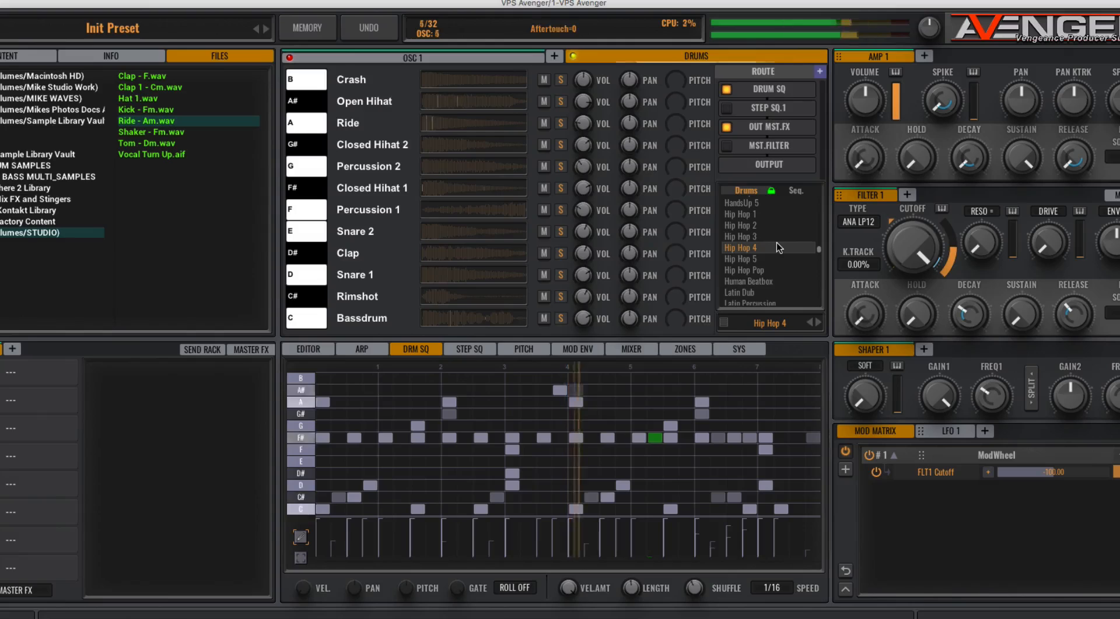
scroll(776, 243, down, 1)
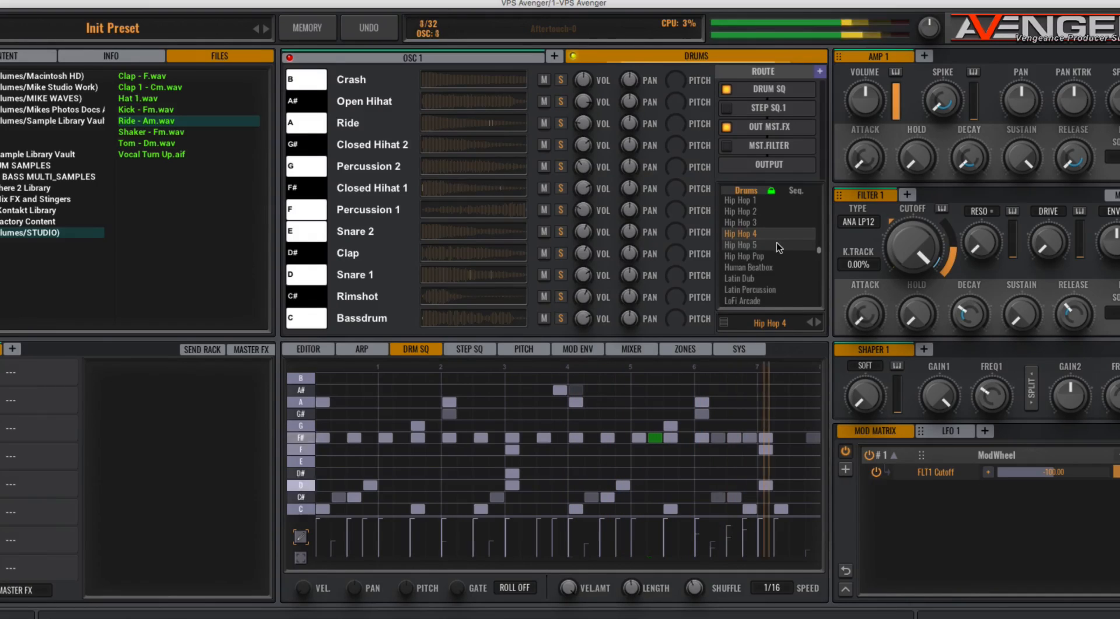
click(776, 254)
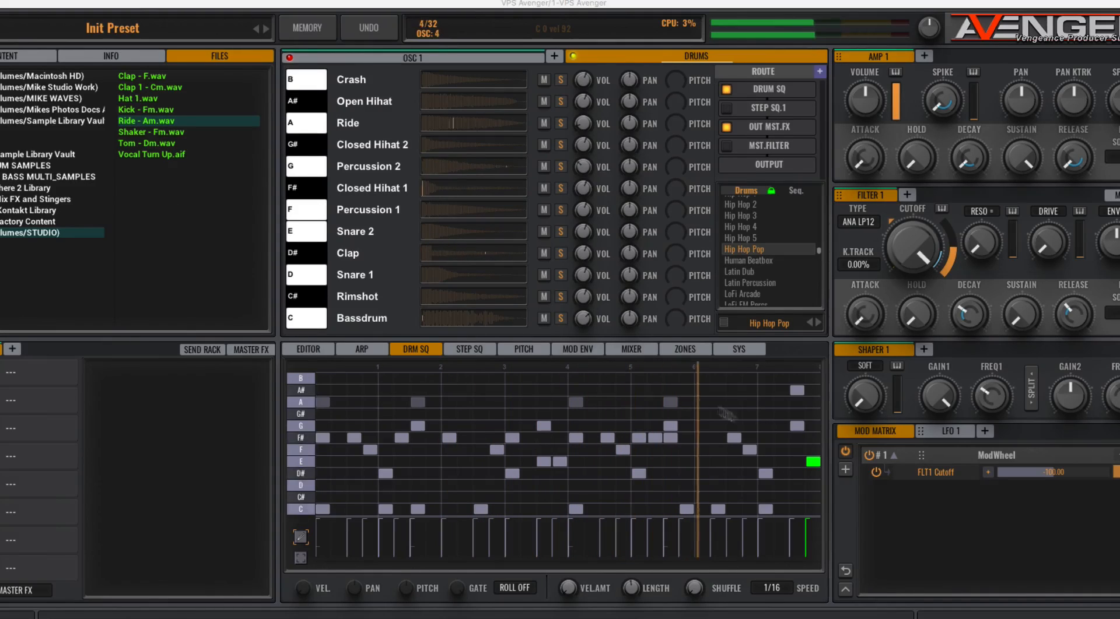
key(space)
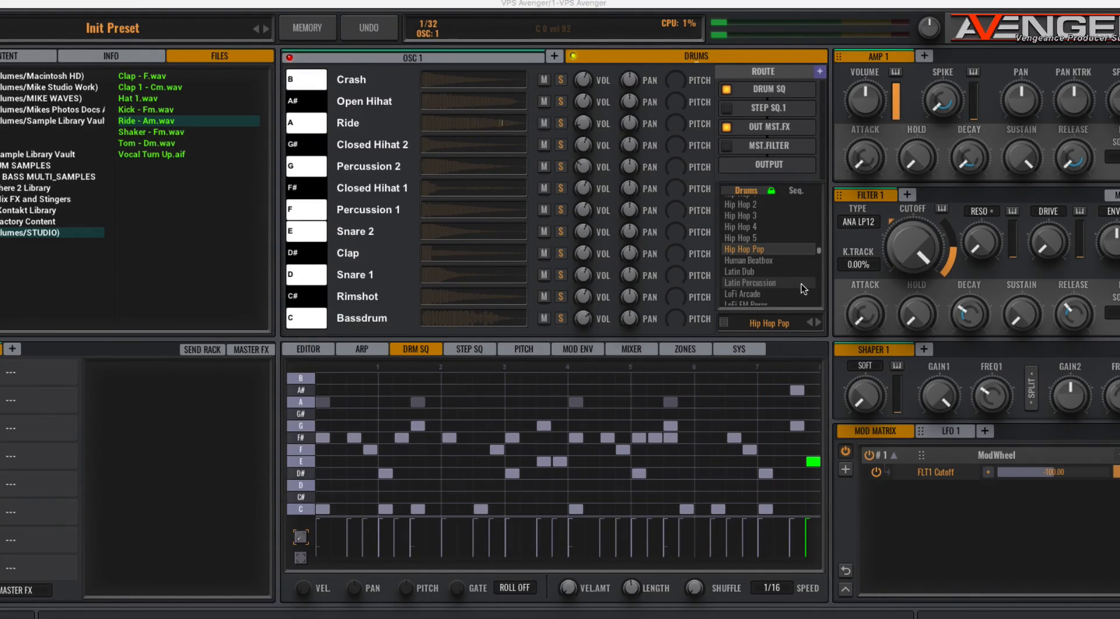
- Load LoFi Arcade as linked drum kit and sequence and start playback
scroll(801, 284, down, 1)
scroll(800, 285, down, 3)
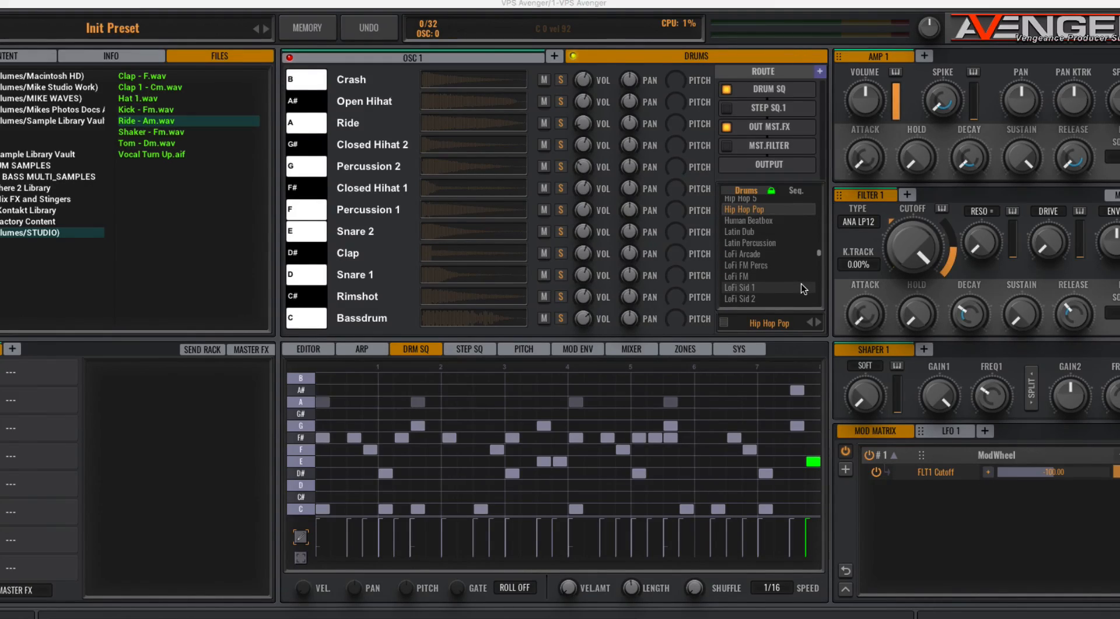
click(775, 256)
key(space)
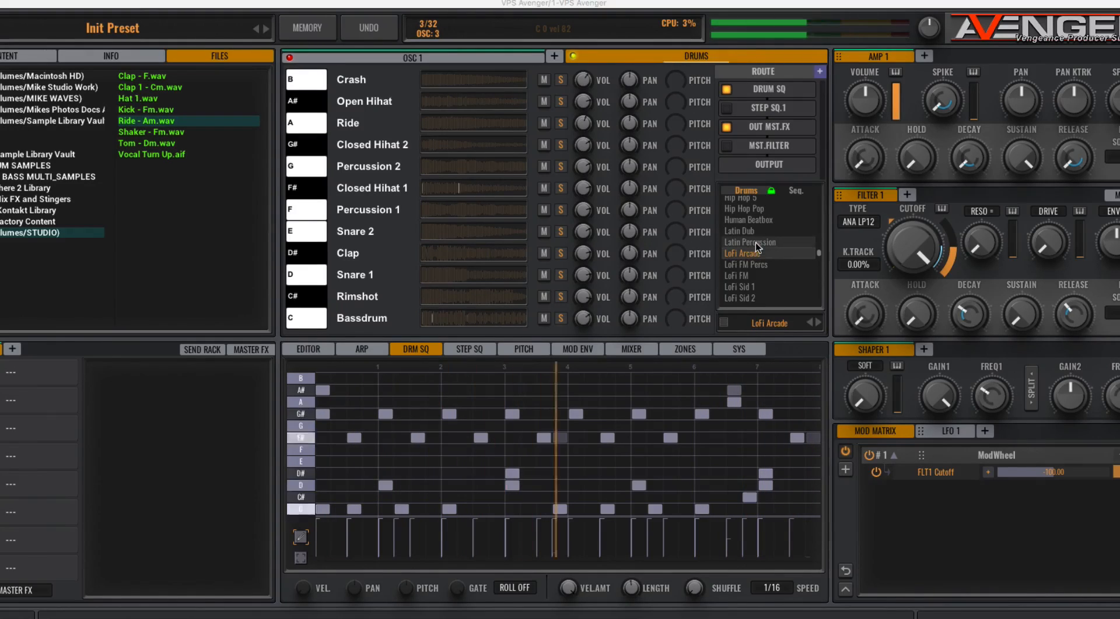
- Stop playback and audition the linked drum presets Latin Percussion and Raggaeton
key(space)
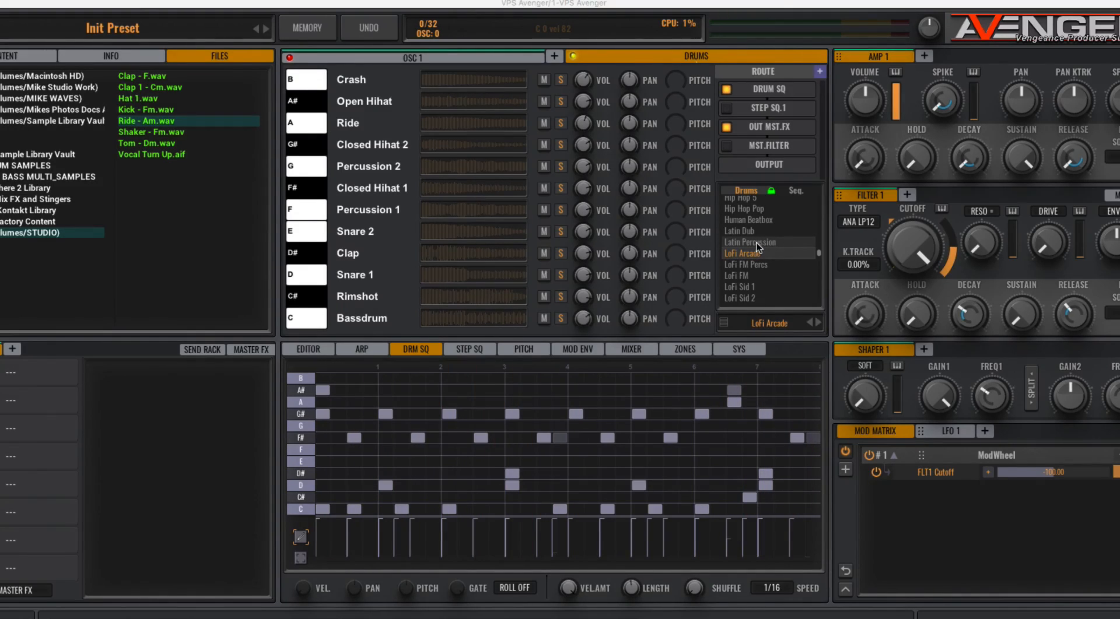
click(757, 244)
key(space)
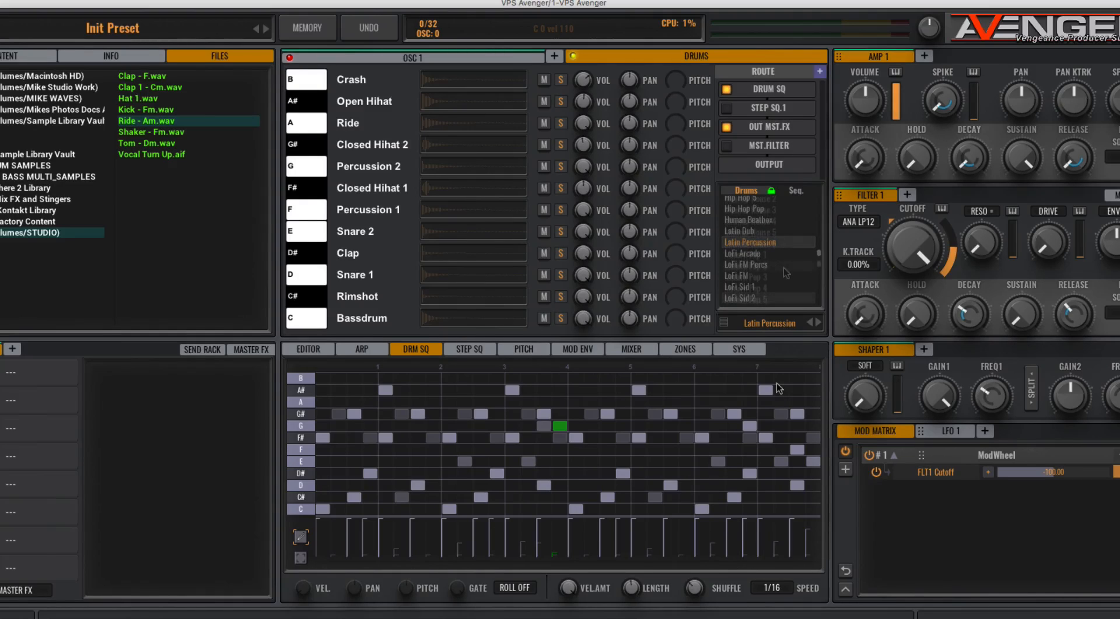
scroll(785, 273, down, 8)
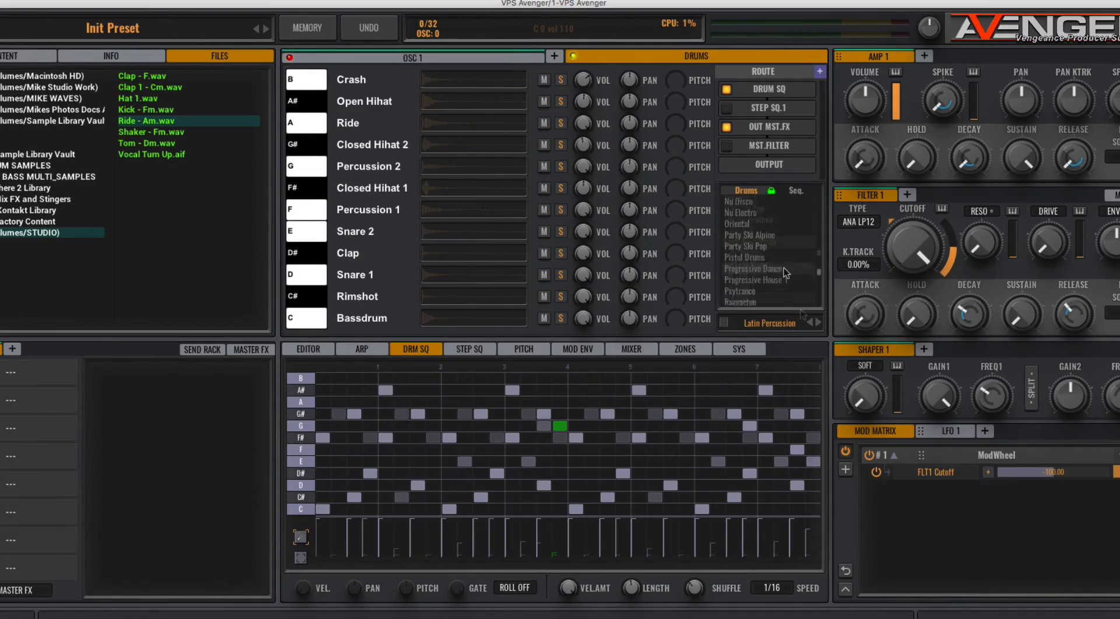
scroll(783, 268, down, 2)
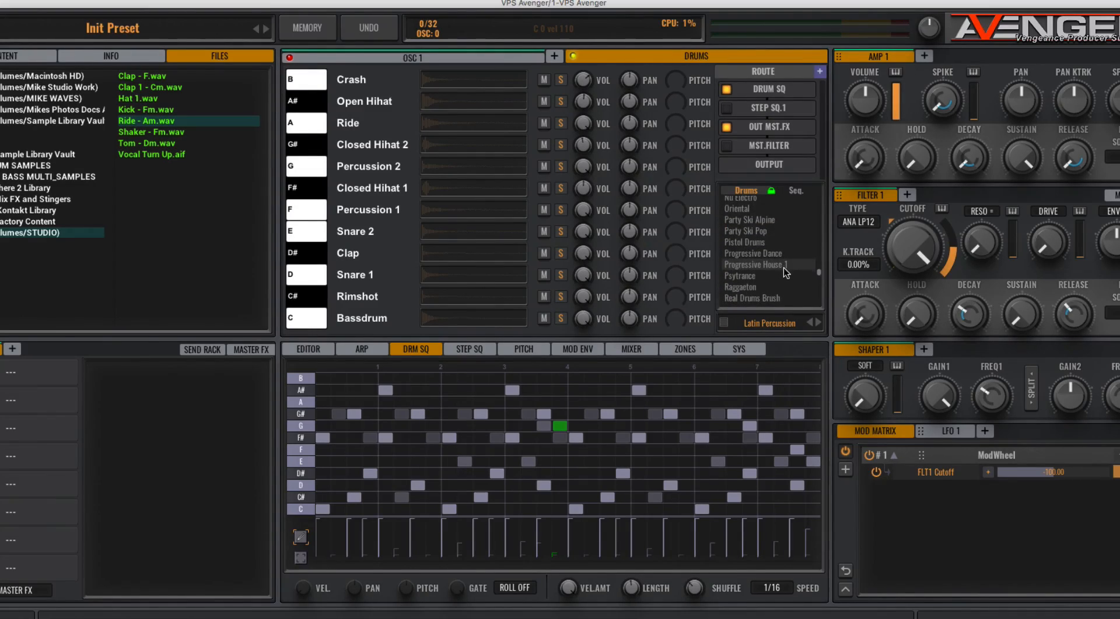
scroll(783, 268, down, 1)
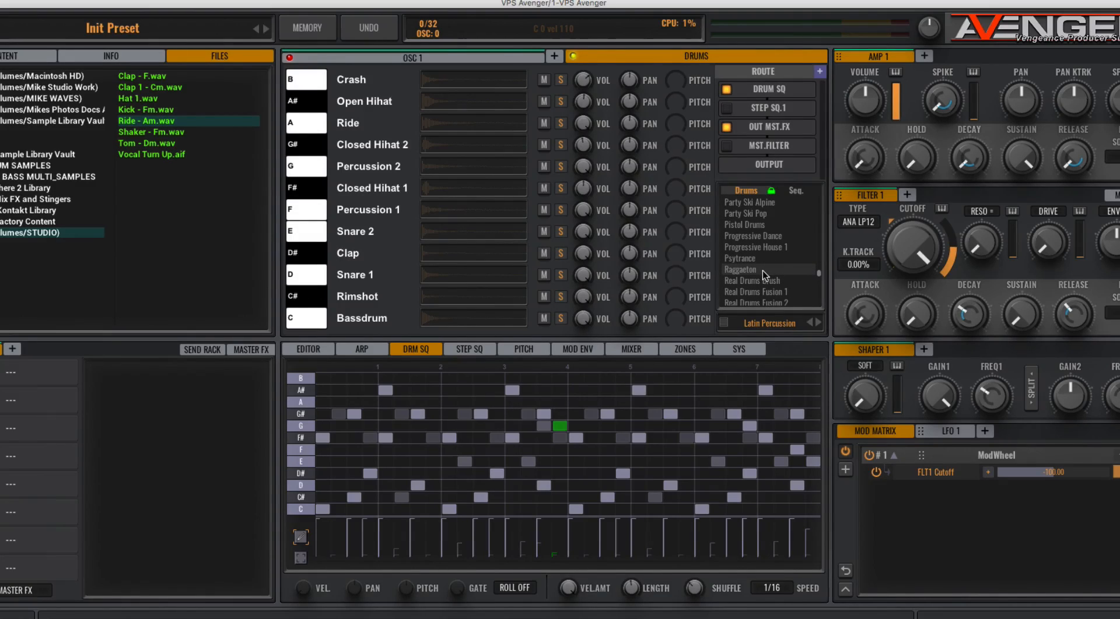
click(762, 271)
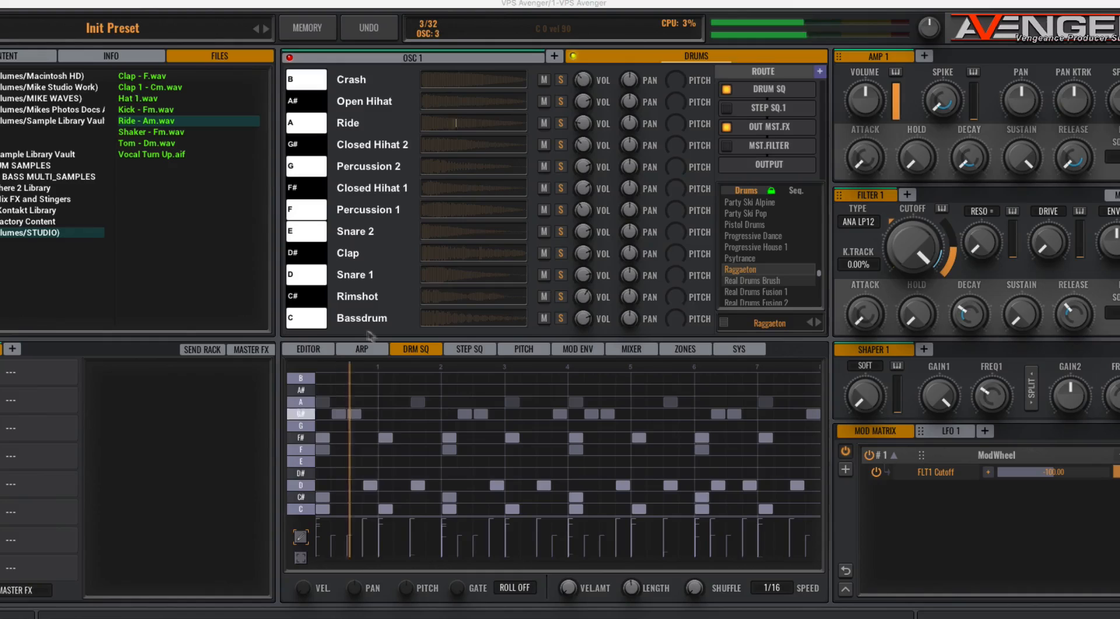
- Audition the linked drum presets Real Drums Pop 1 and Real Drums Stage
scroll(775, 292, down, 3)
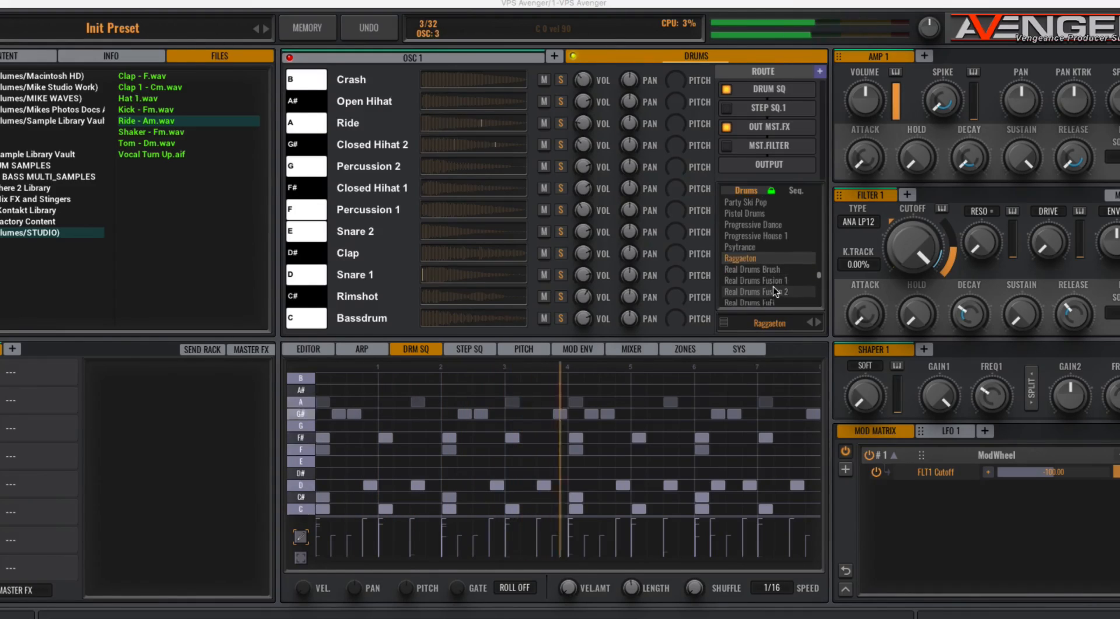
scroll(776, 291, up, 1)
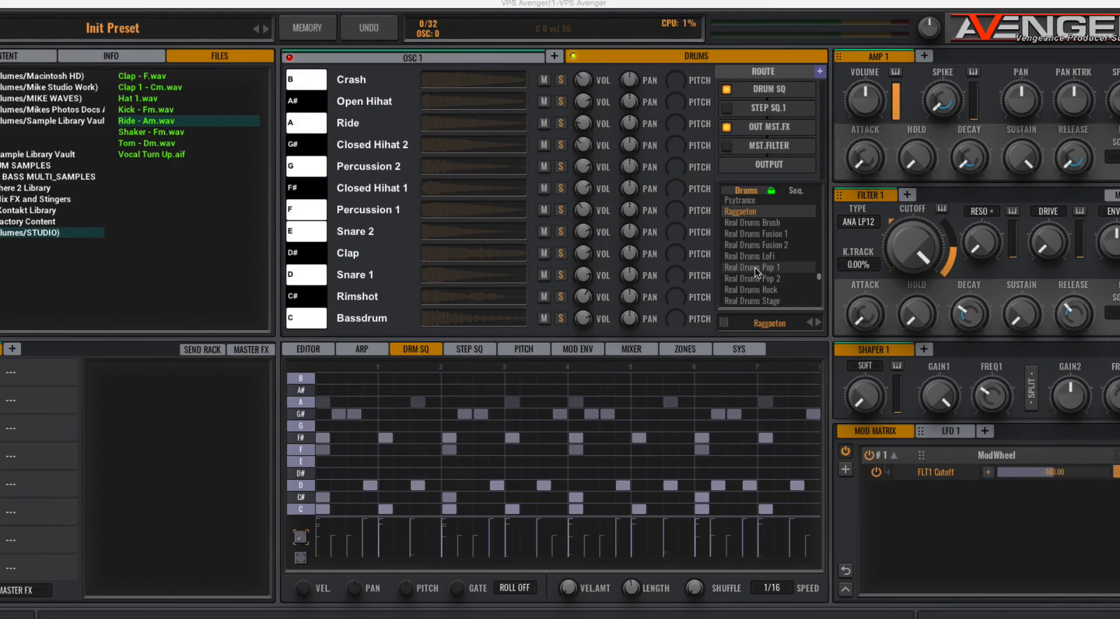
click(755, 267)
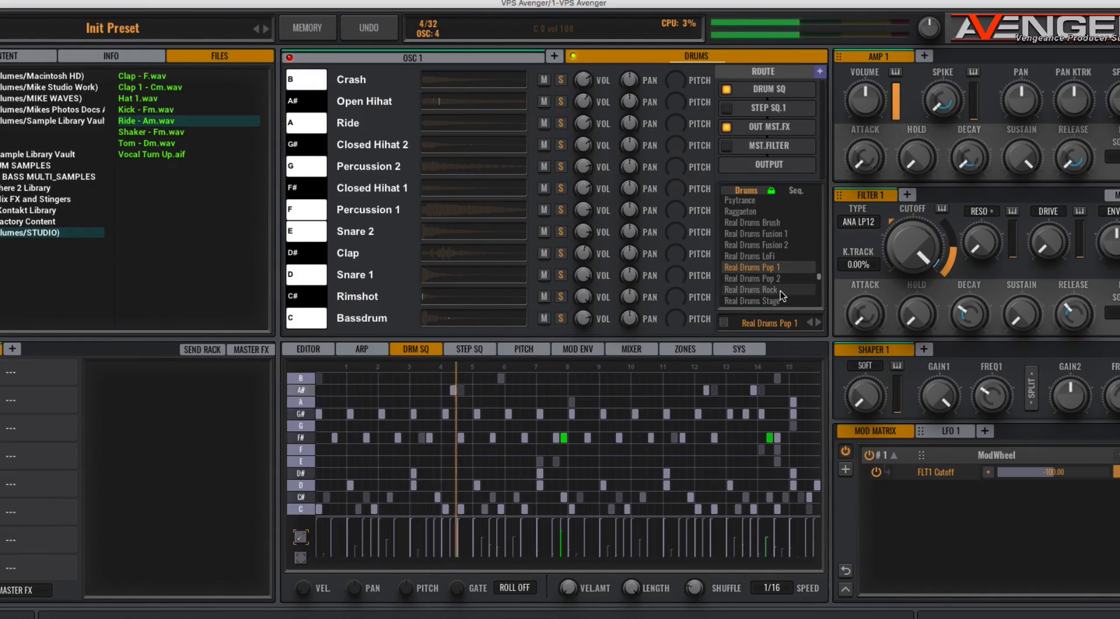
scroll(780, 272, down, 1)
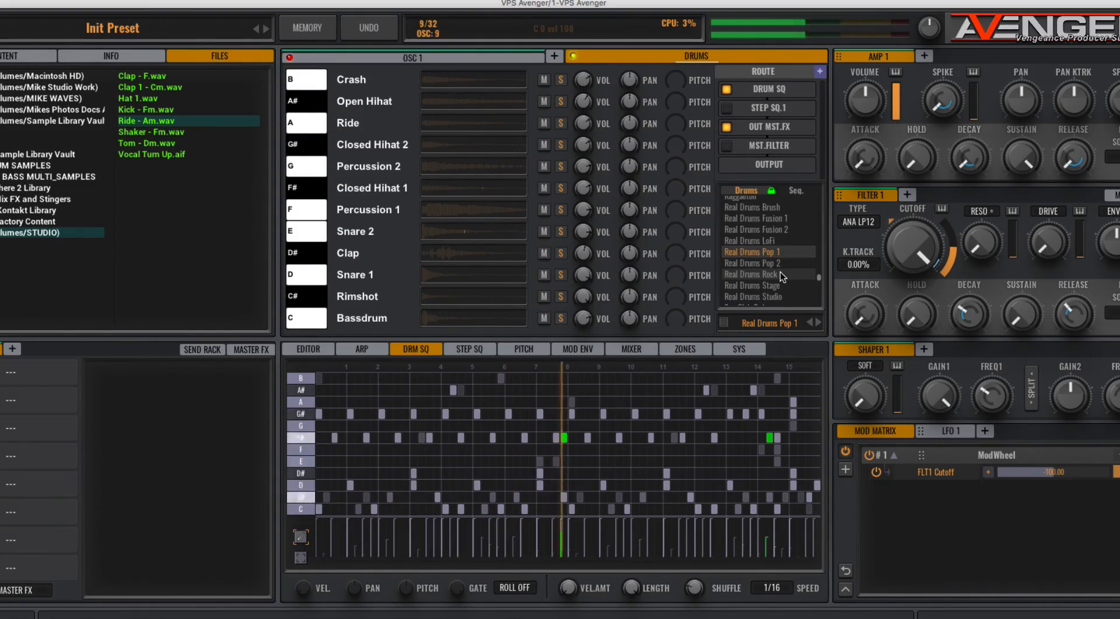
scroll(779, 272, down, 1)
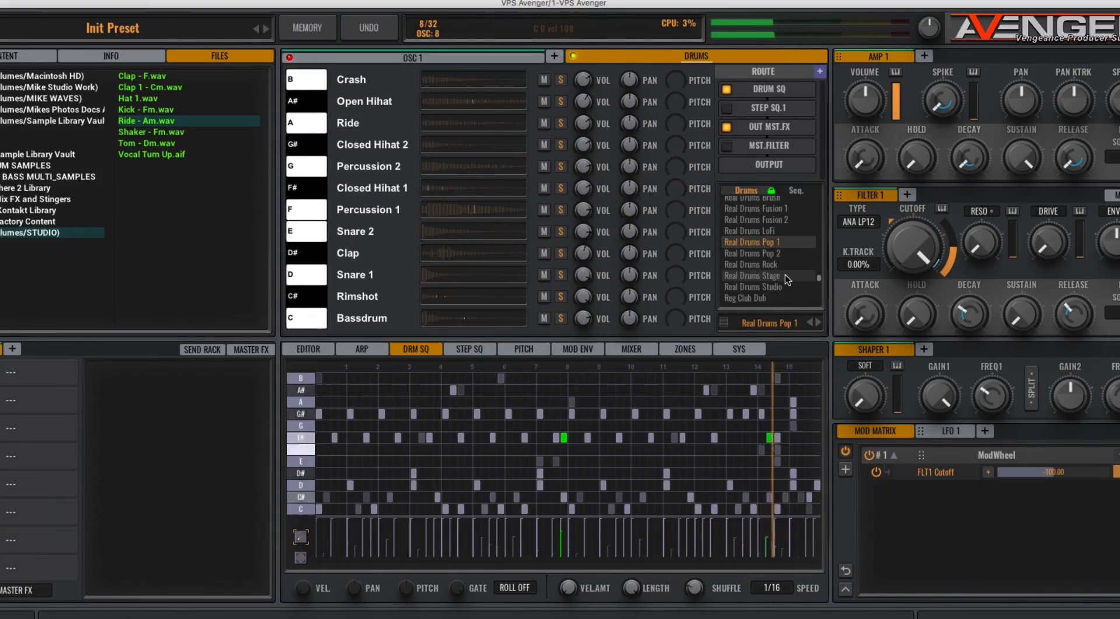
click(785, 275)
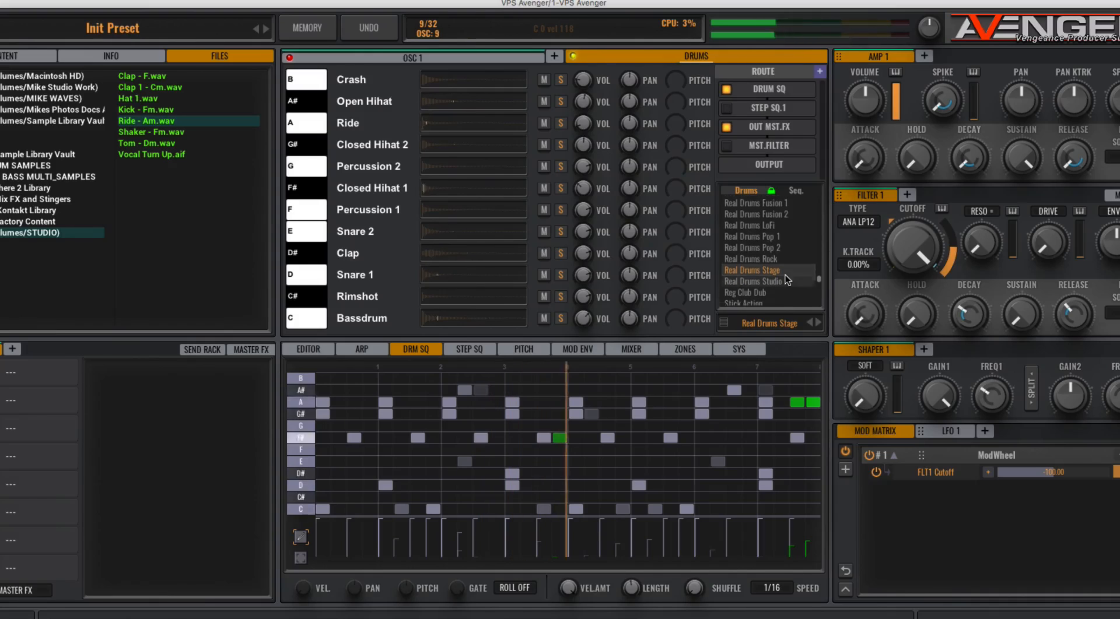
- Load Stick Action as the linked drum kit and sequence and listen to it
scroll(786, 274, down, 5)
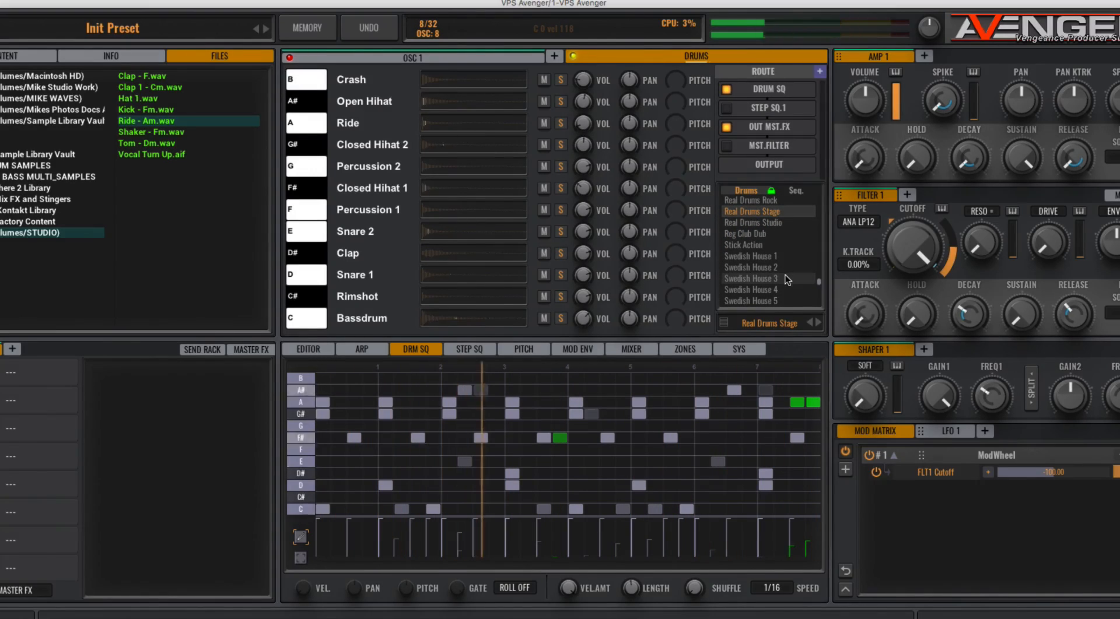
scroll(785, 274, down, 1)
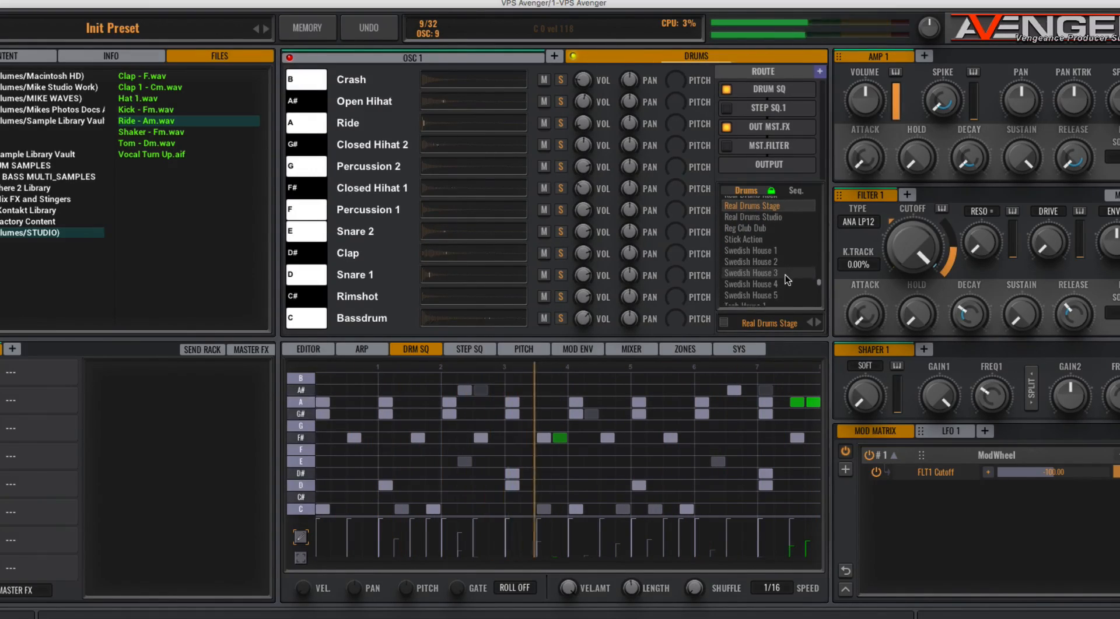
click(775, 237)
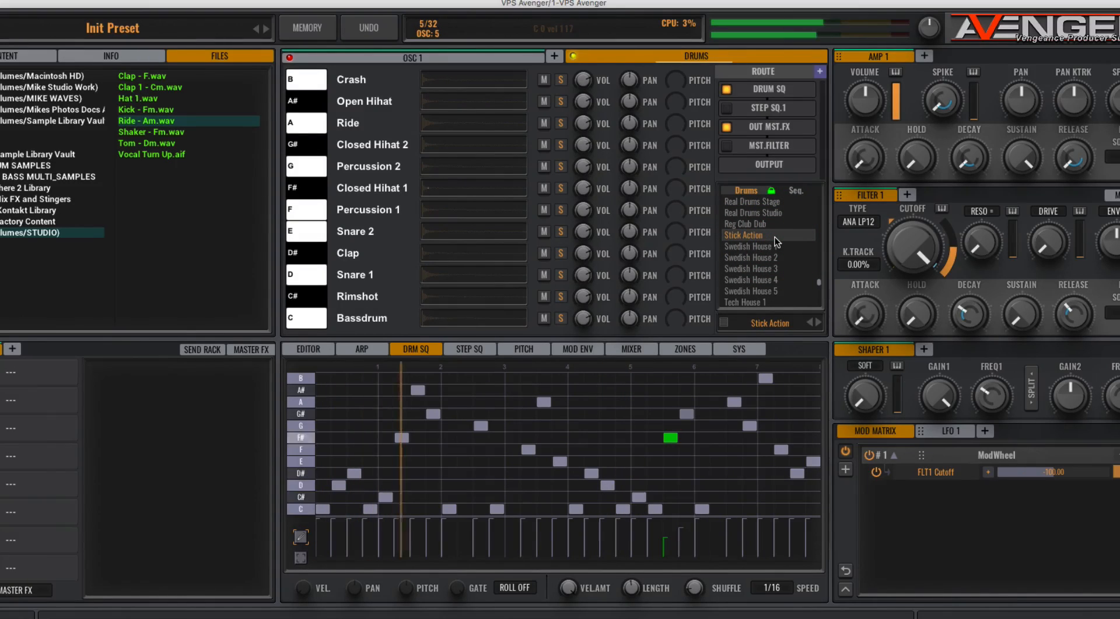
- Audition the linked drum presets Trap 1, Trap 2, Trap 3 and Trap 5
scroll(775, 237, down, 5)
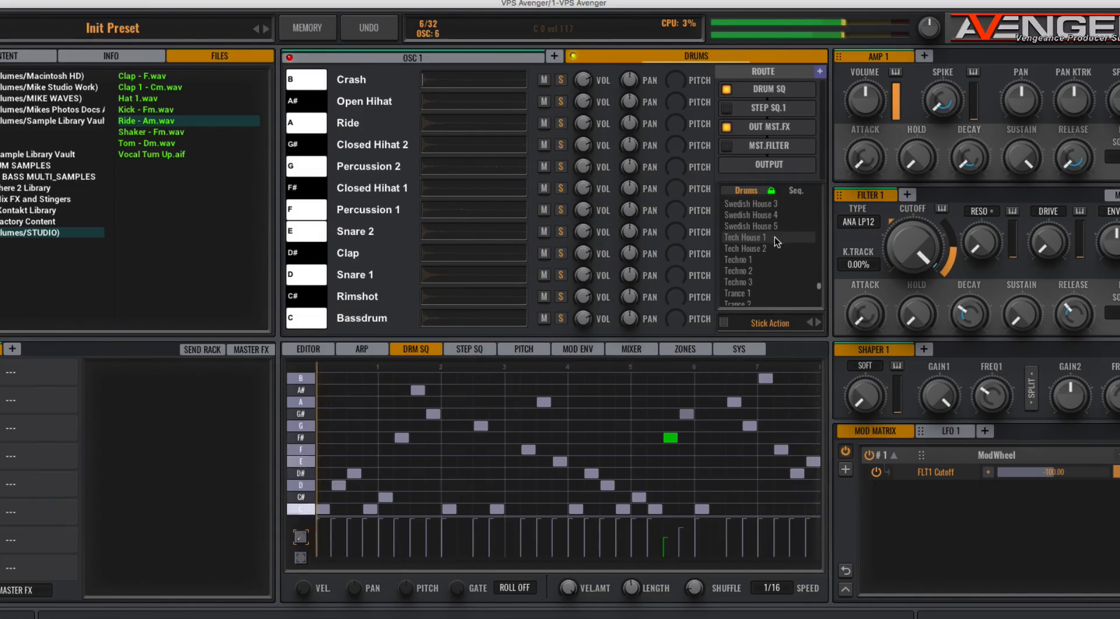
scroll(775, 237, down, 1)
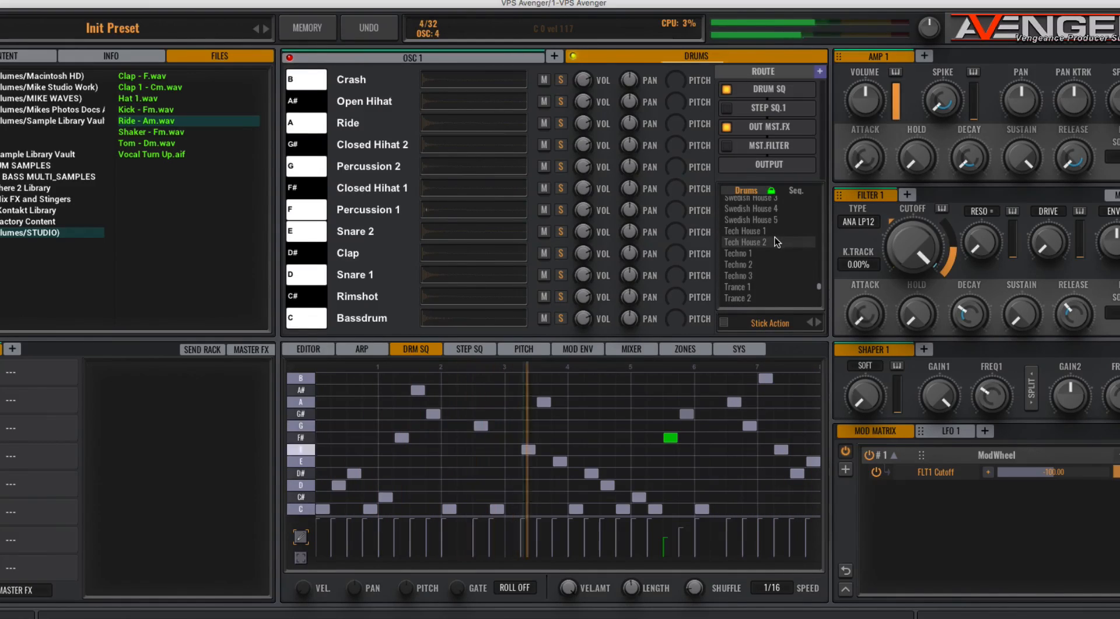
scroll(775, 236, down, 1)
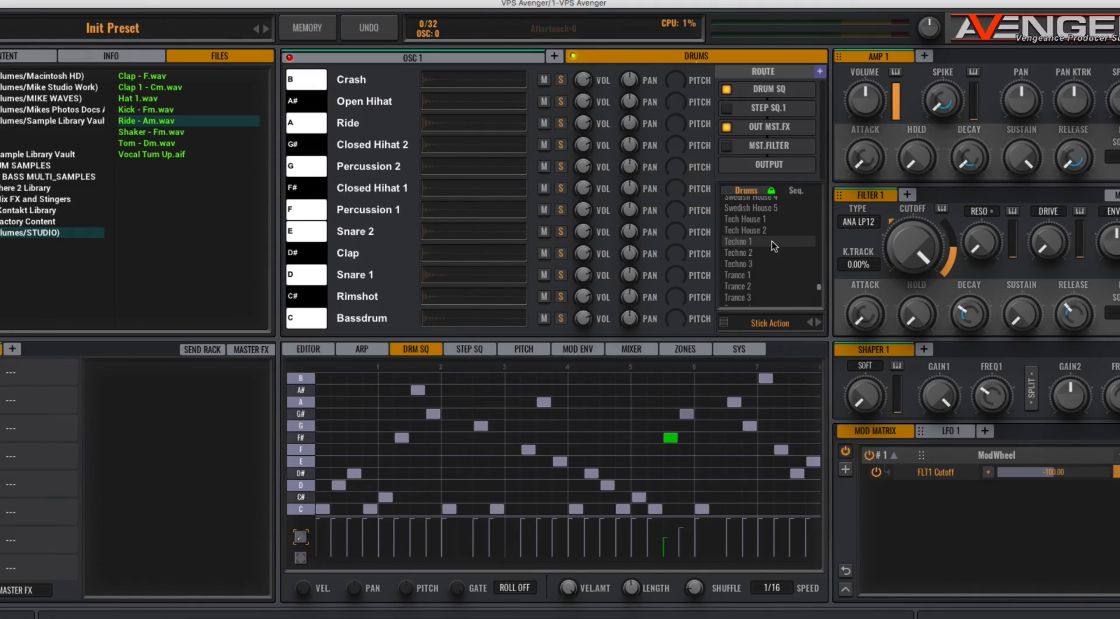
scroll(771, 242, down, 9)
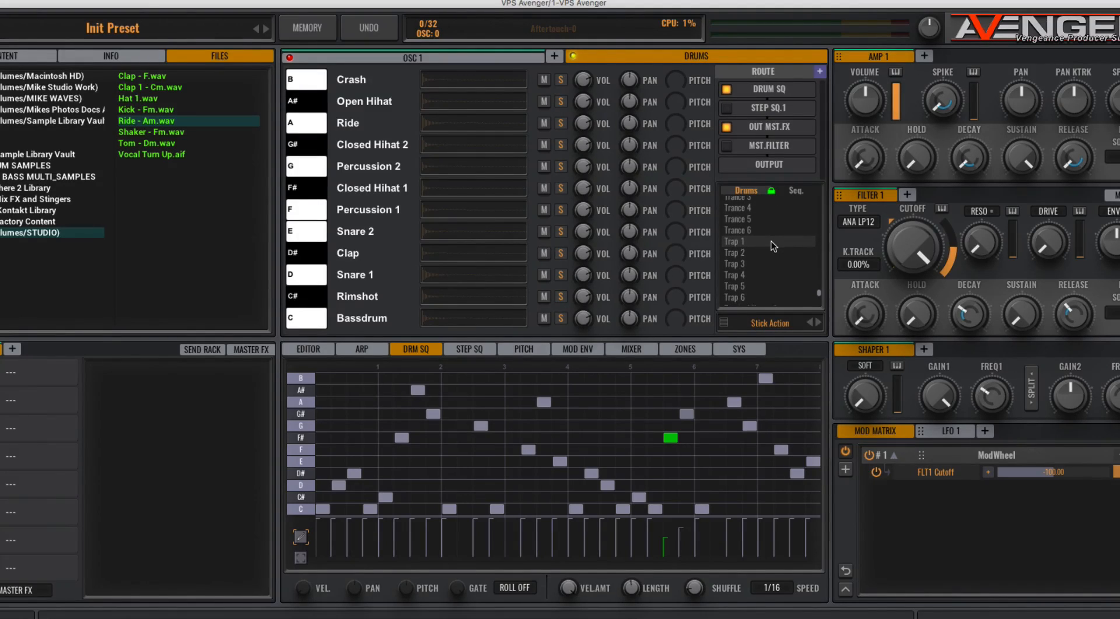
click(771, 241)
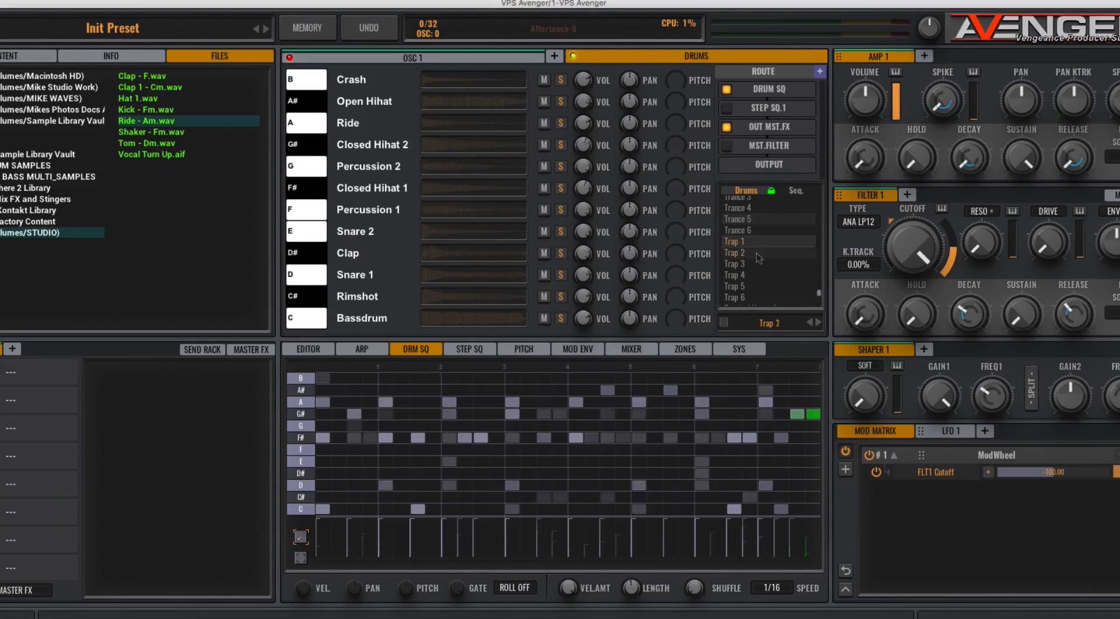
click(757, 255)
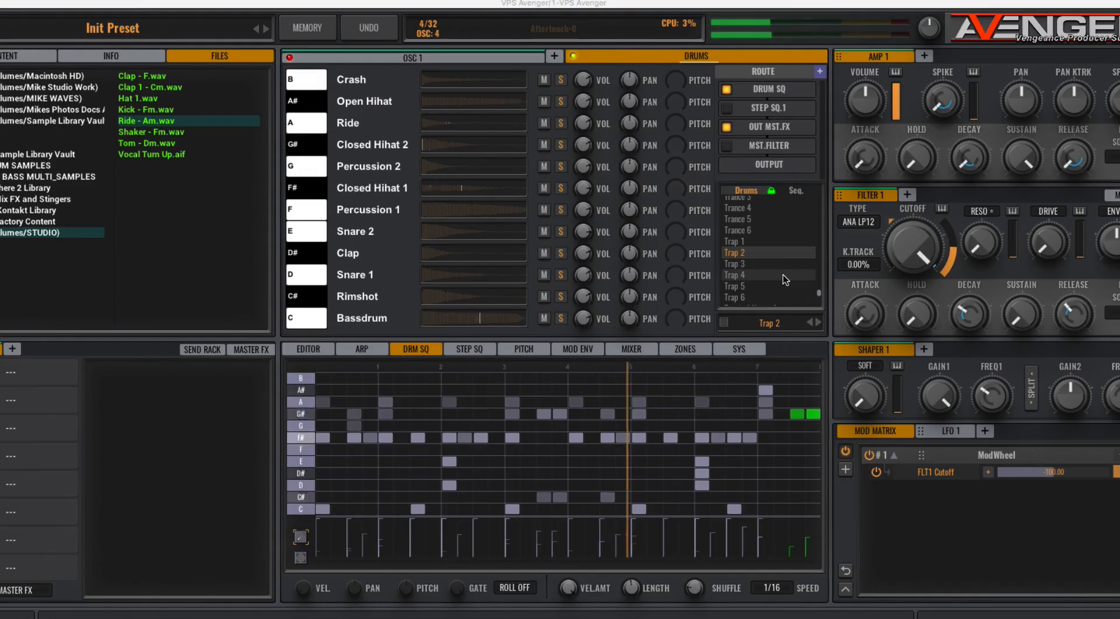
click(772, 264)
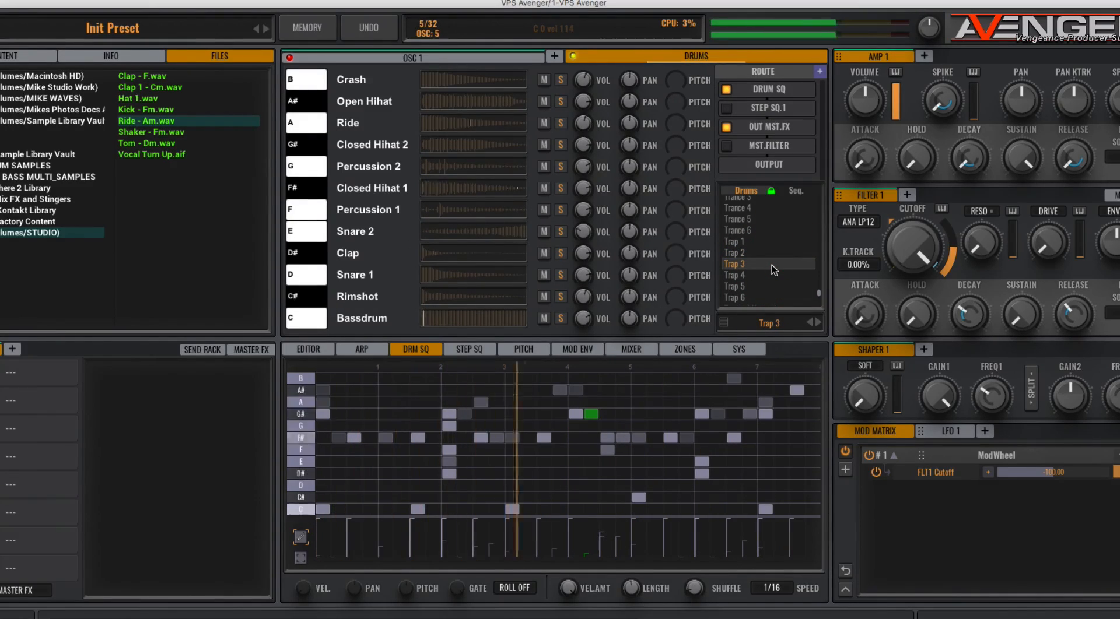
scroll(772, 264, down, 2)
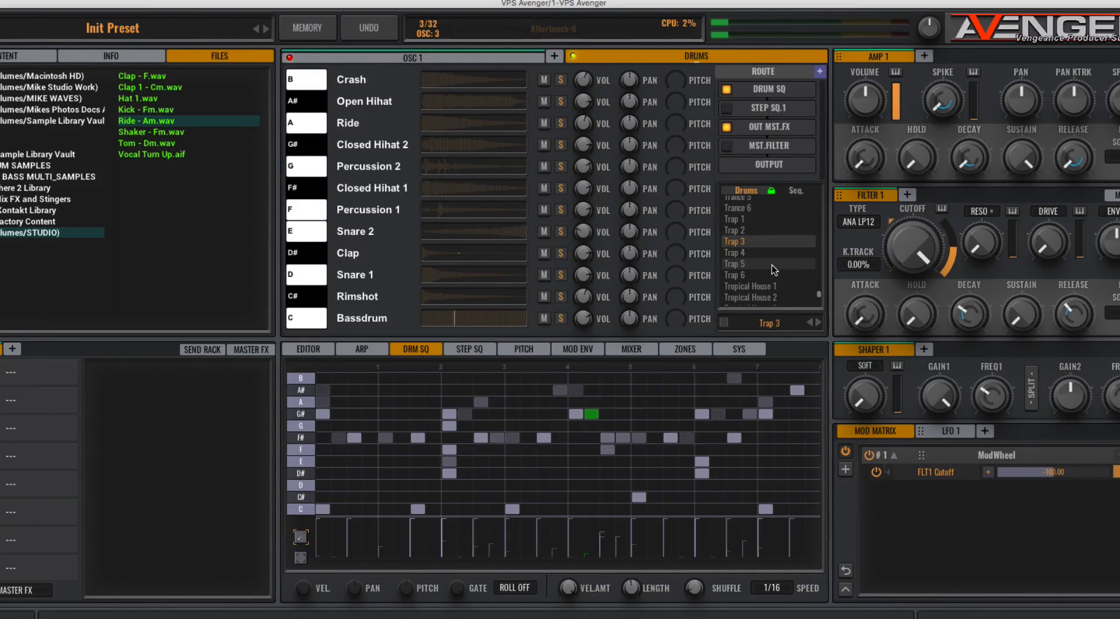
click(771, 265)
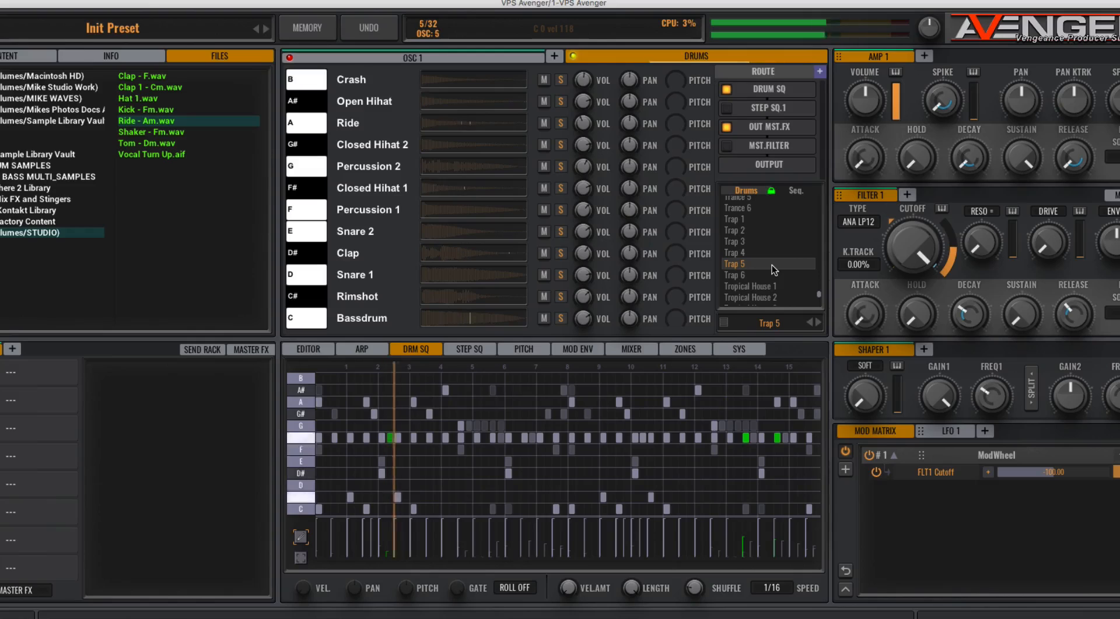
- Audition the linked drum presets Tropical House 1, Tropical House 3 and Tropical House 4
scroll(772, 265, down, 1)
scroll(773, 269, down, 5)
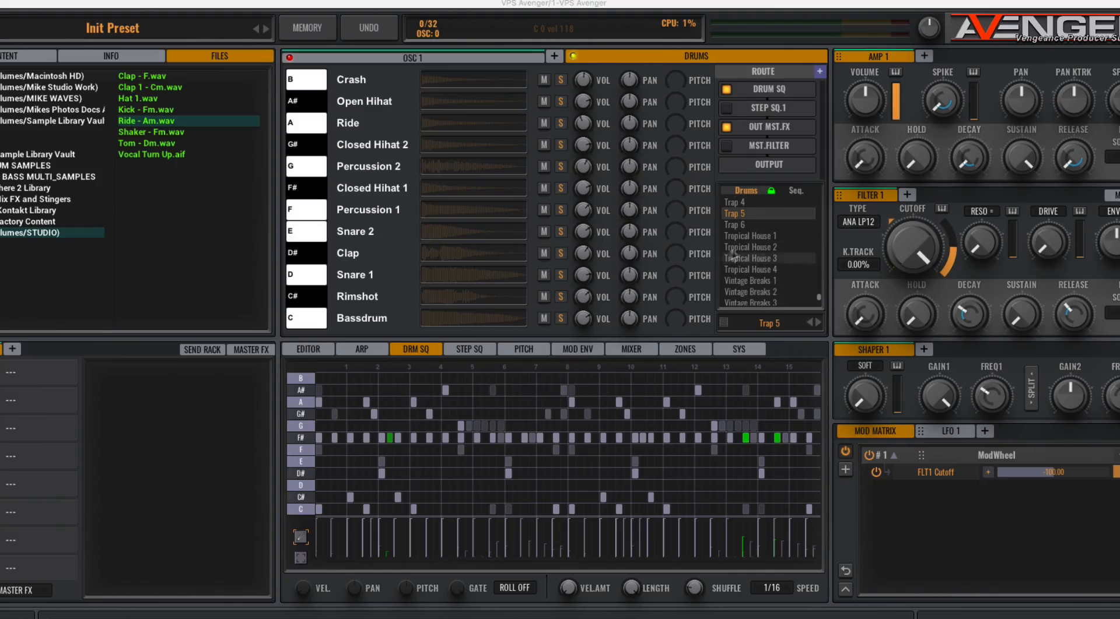
click(761, 239)
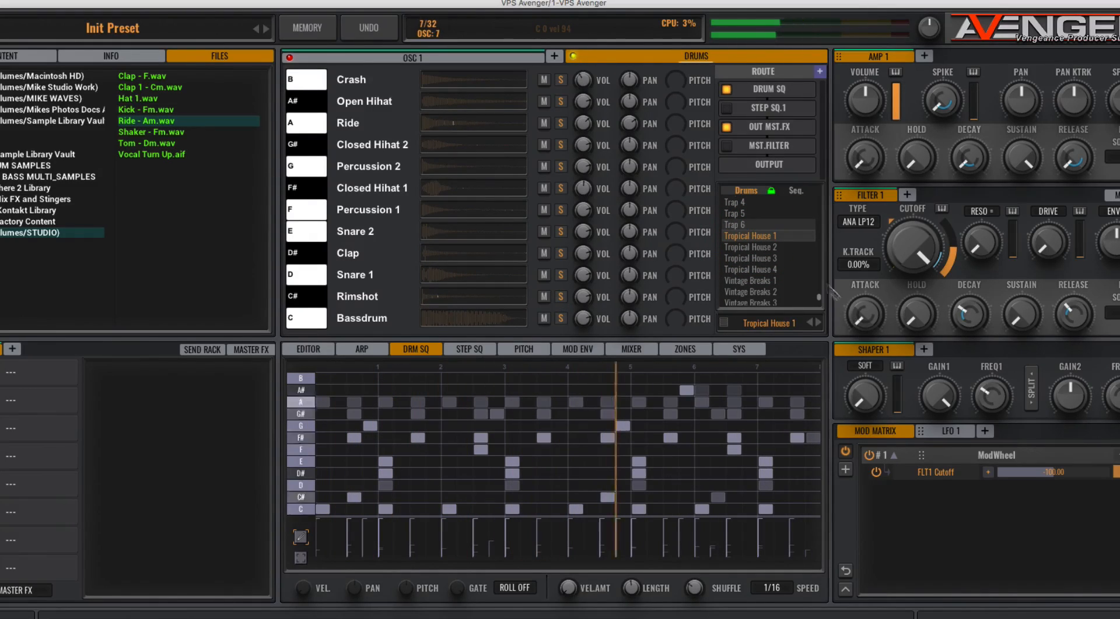
click(779, 258)
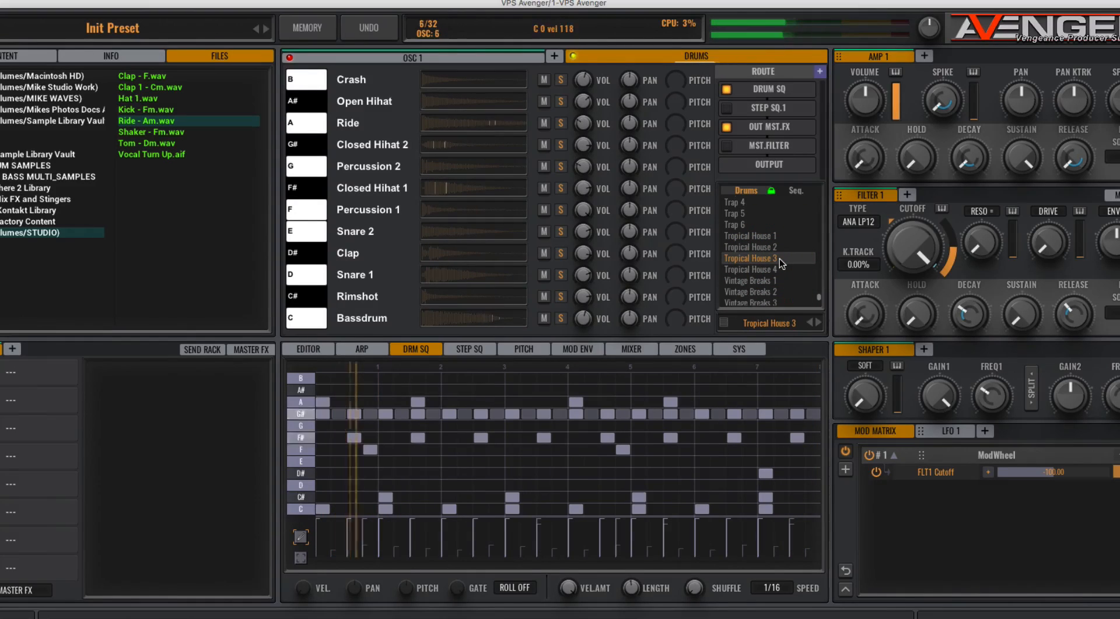
scroll(780, 258, down, 1)
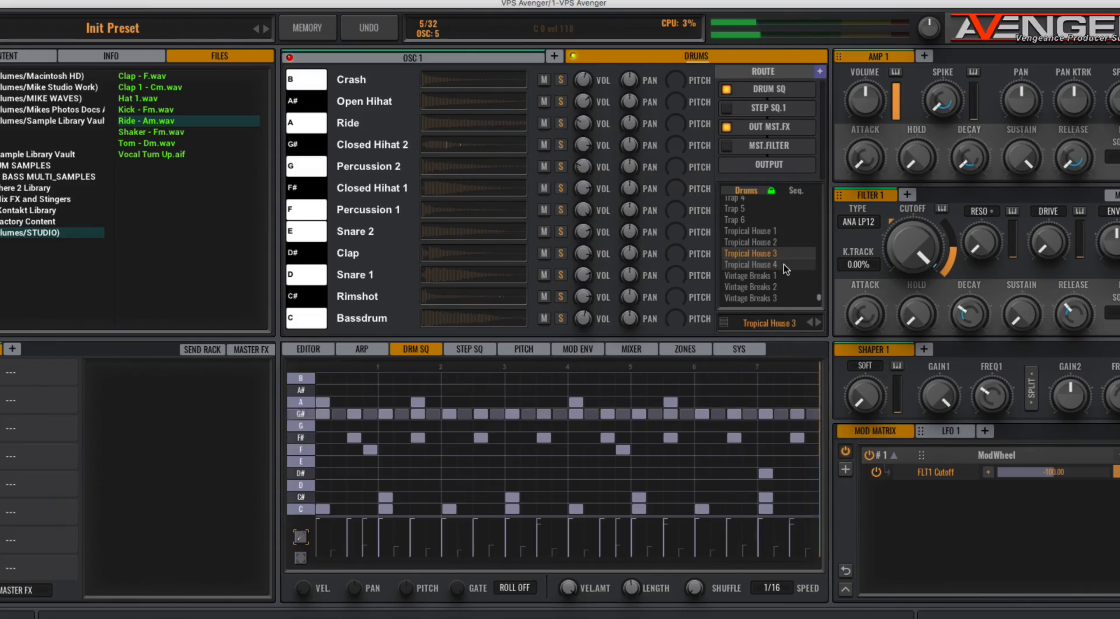
click(783, 264)
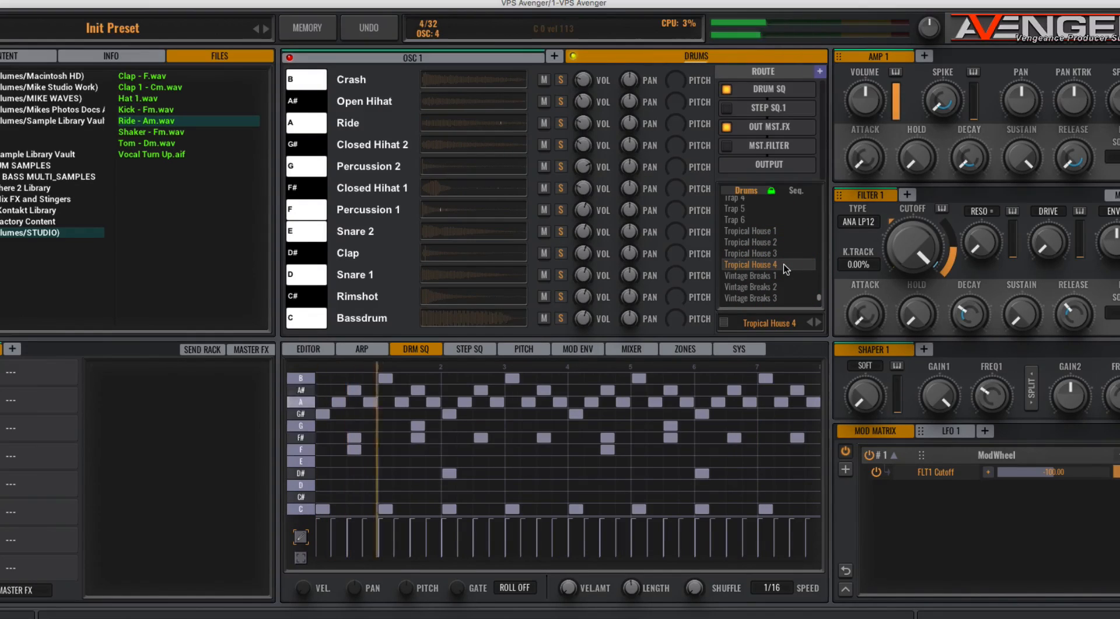
- Audition the linked drum presets Vintage Breaks 5 and Vintage Breaks 3
scroll(782, 265, down, 3)
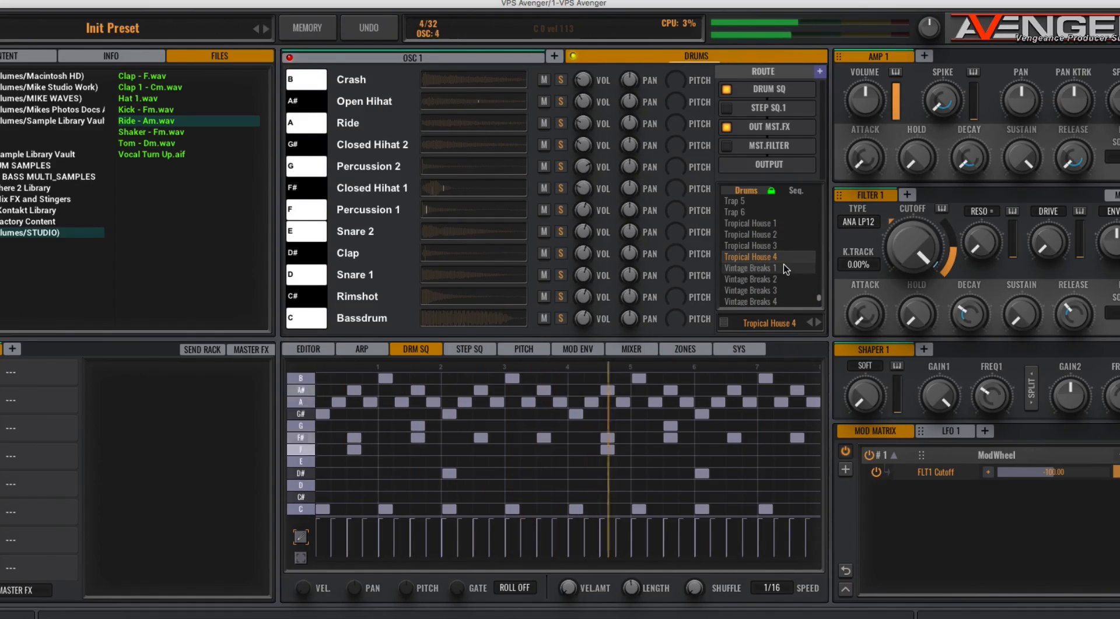
scroll(783, 264, down, 3)
scroll(783, 265, down, 1)
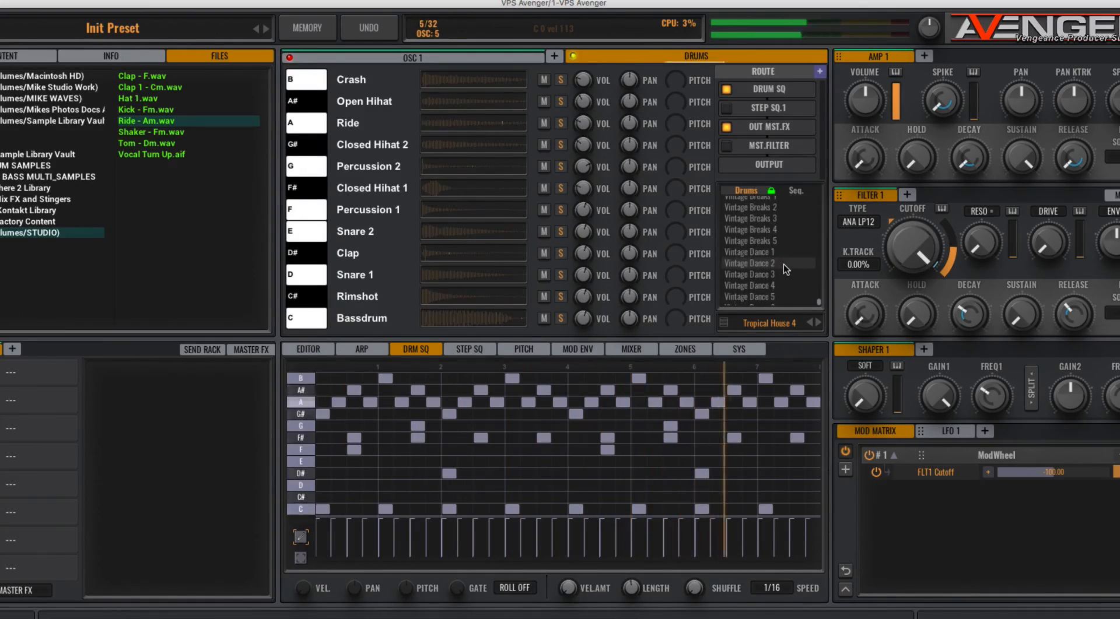
click(764, 242)
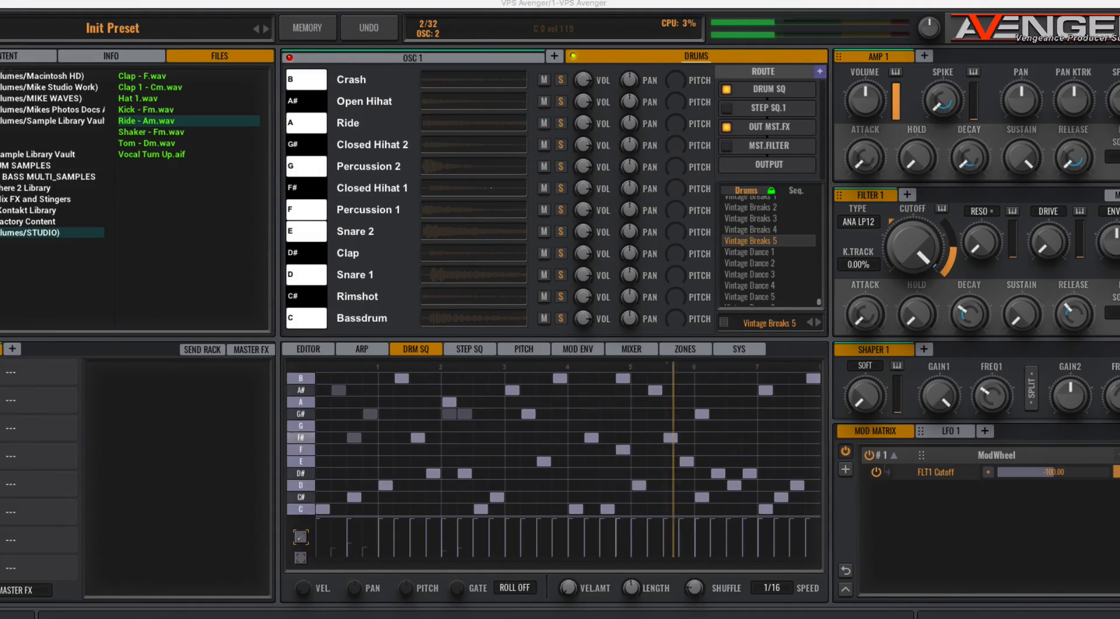
click(760, 219)
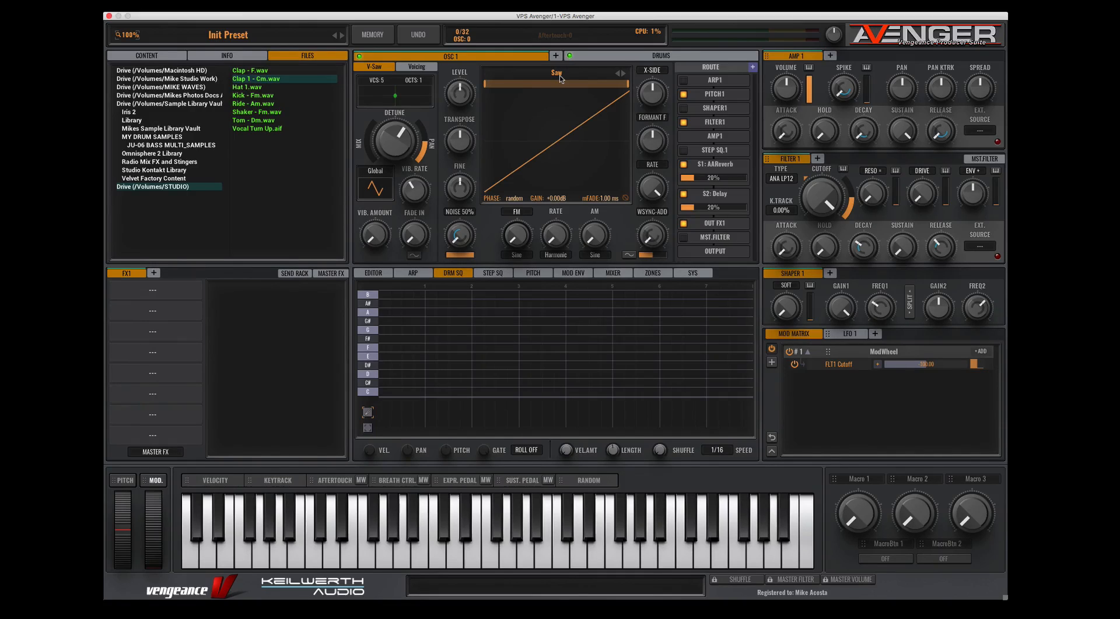
- Open OSC 1's shape list to view the basic, wavetable and sample categories, and close it keeping Saw
click(557, 73)
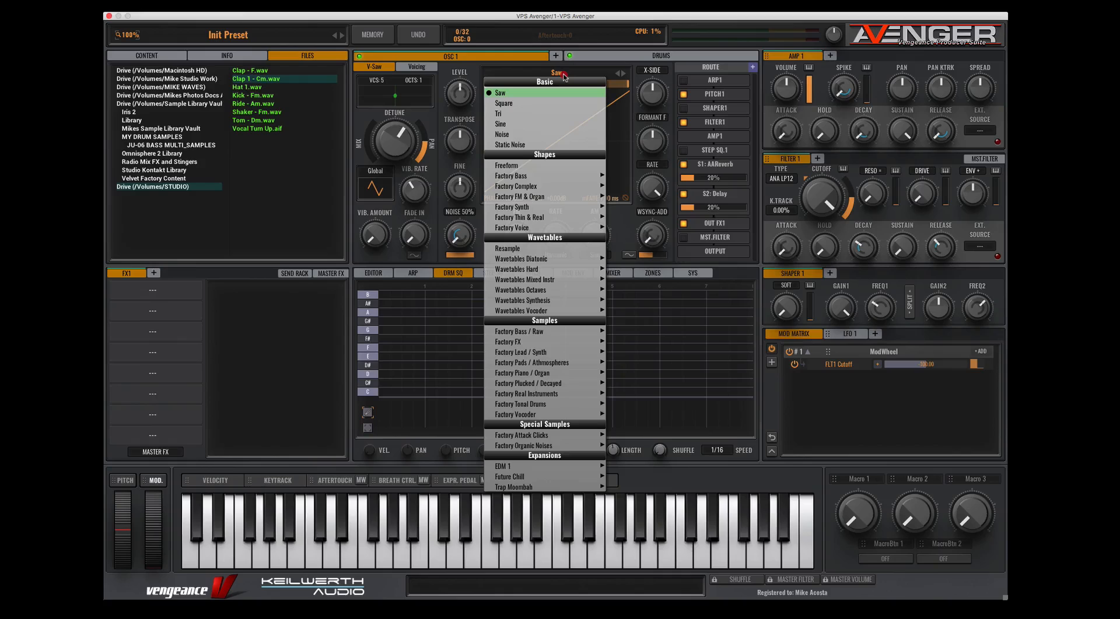
click(564, 77)
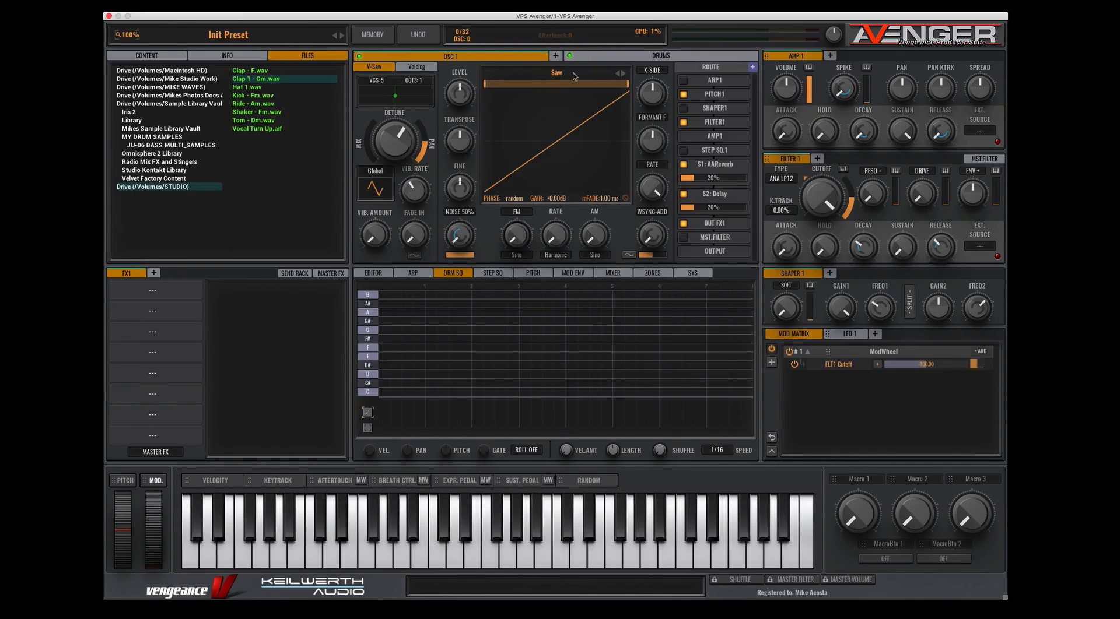
- Browse OSC 1's shape list through the factory shapes, wavetables, samples, attack clicks, organic noises and expansions, keeping Saw
click(571, 76)
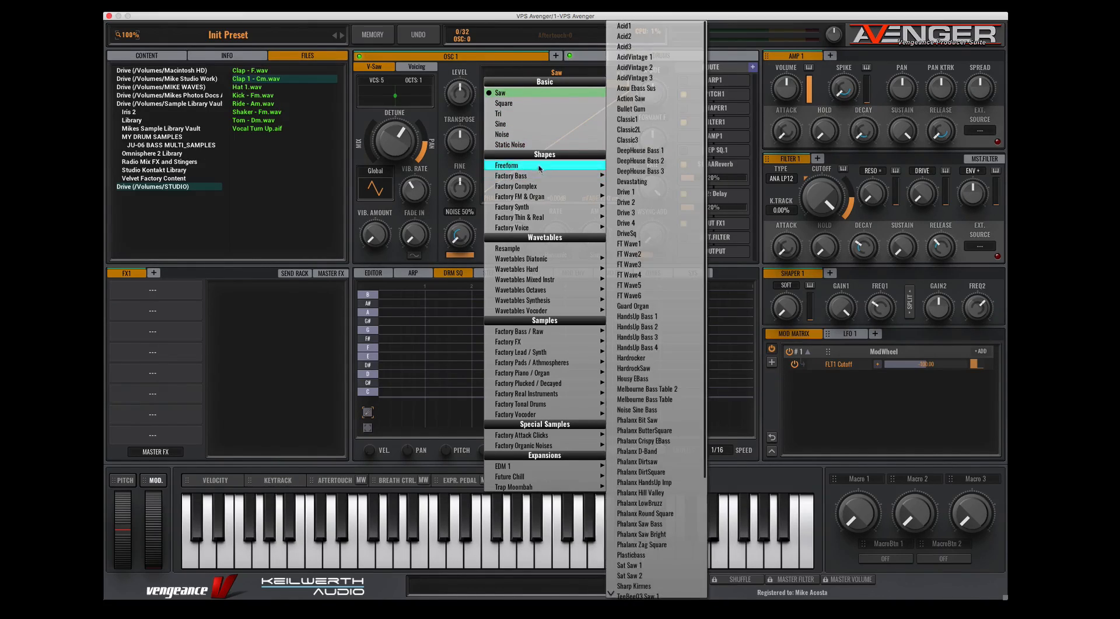
mouse_move(540, 201)
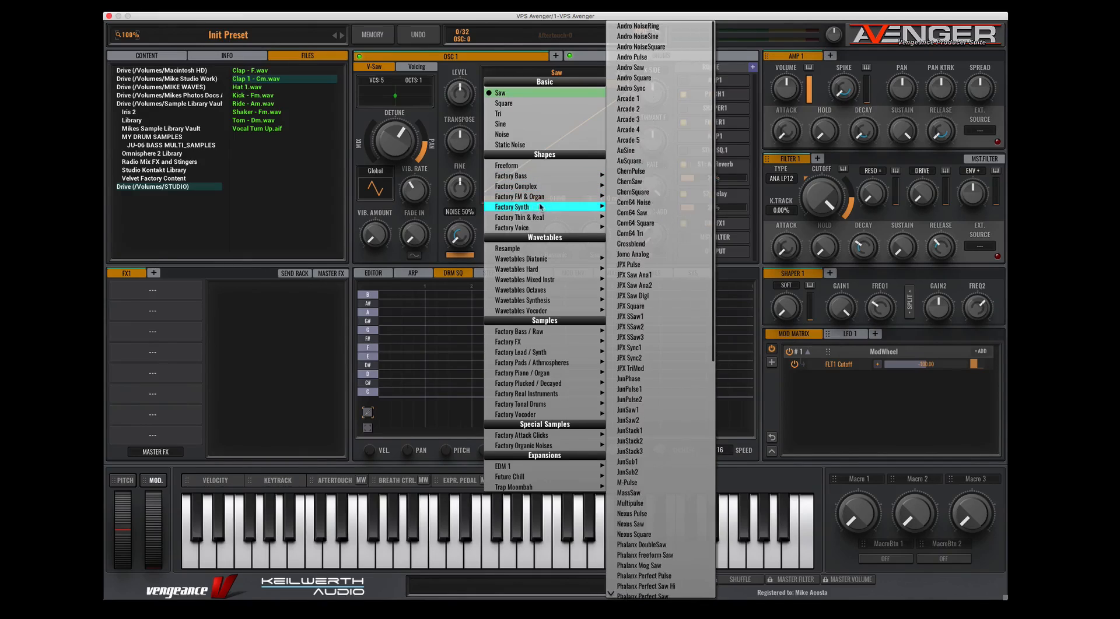
mouse_move(537, 220)
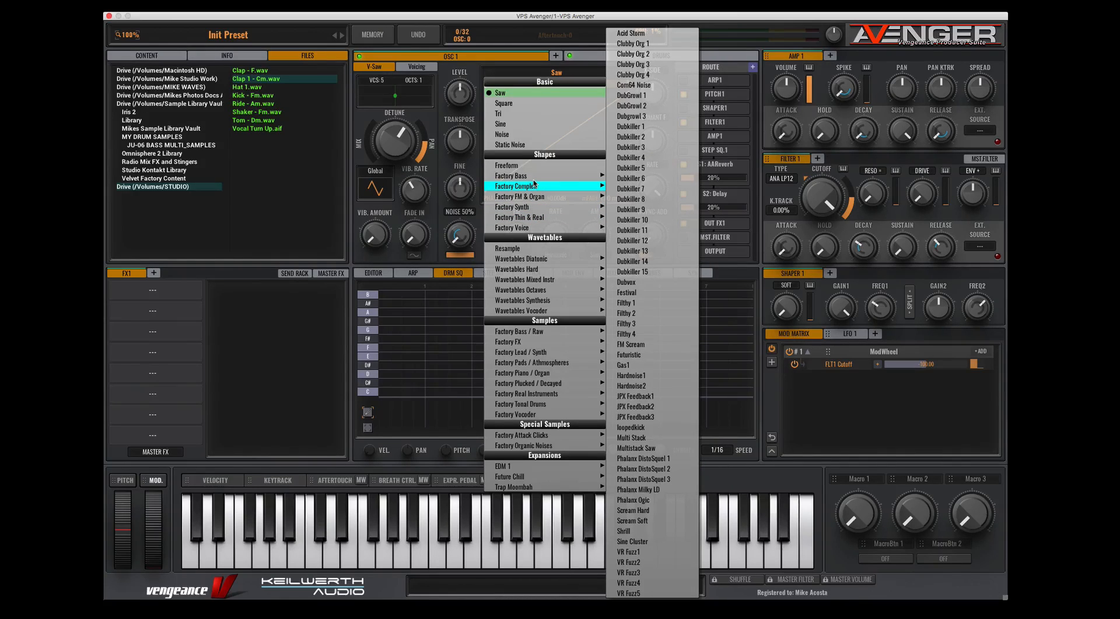
mouse_move(535, 260)
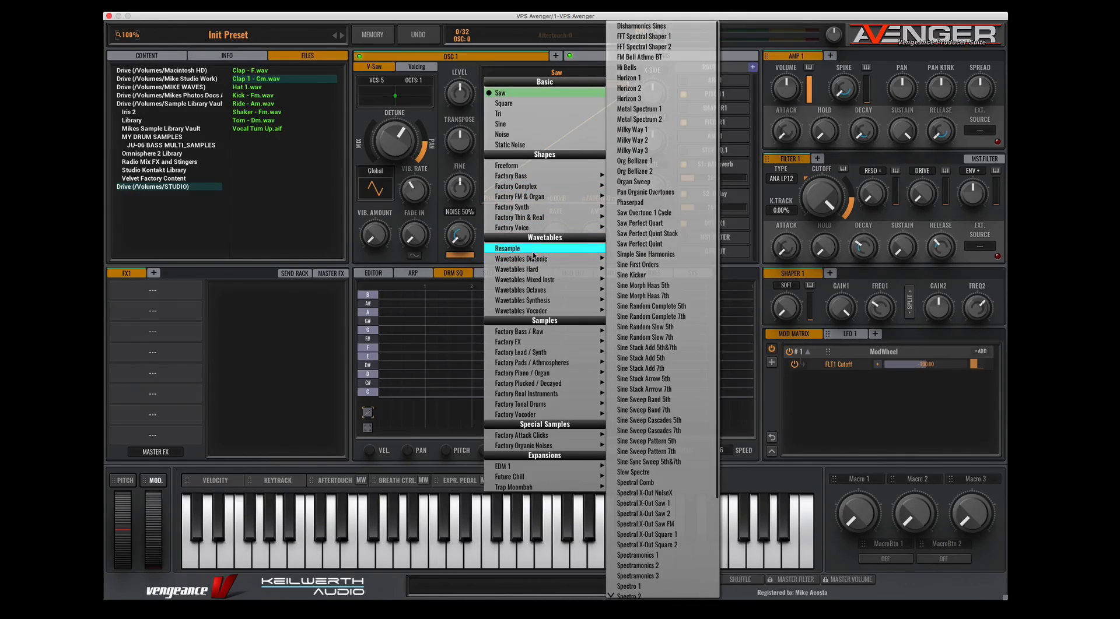
mouse_move(532, 311)
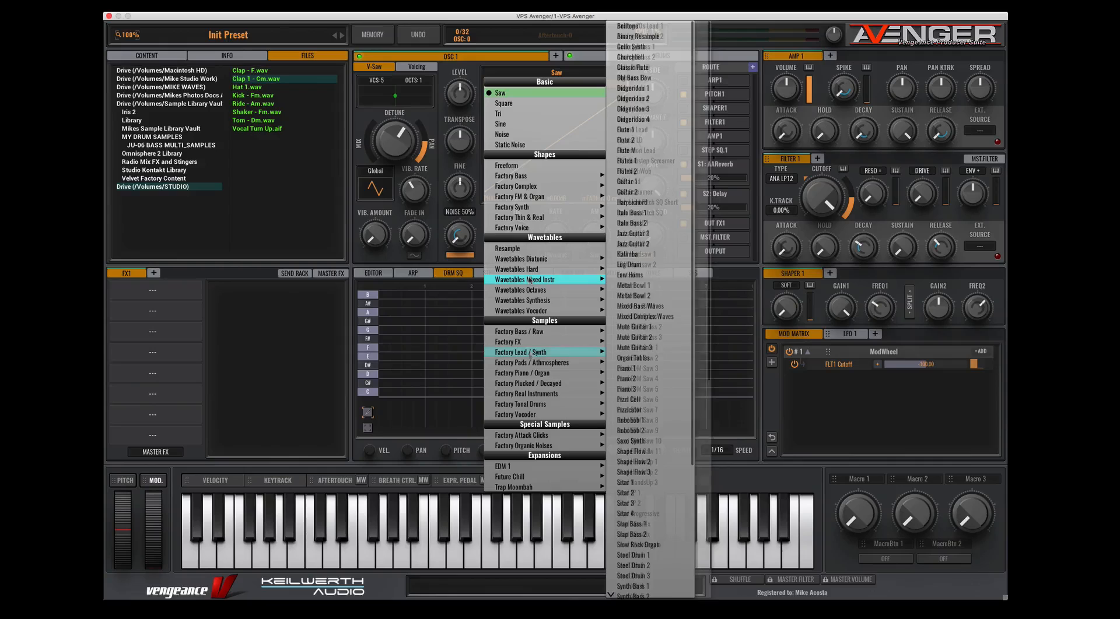
mouse_move(525, 395)
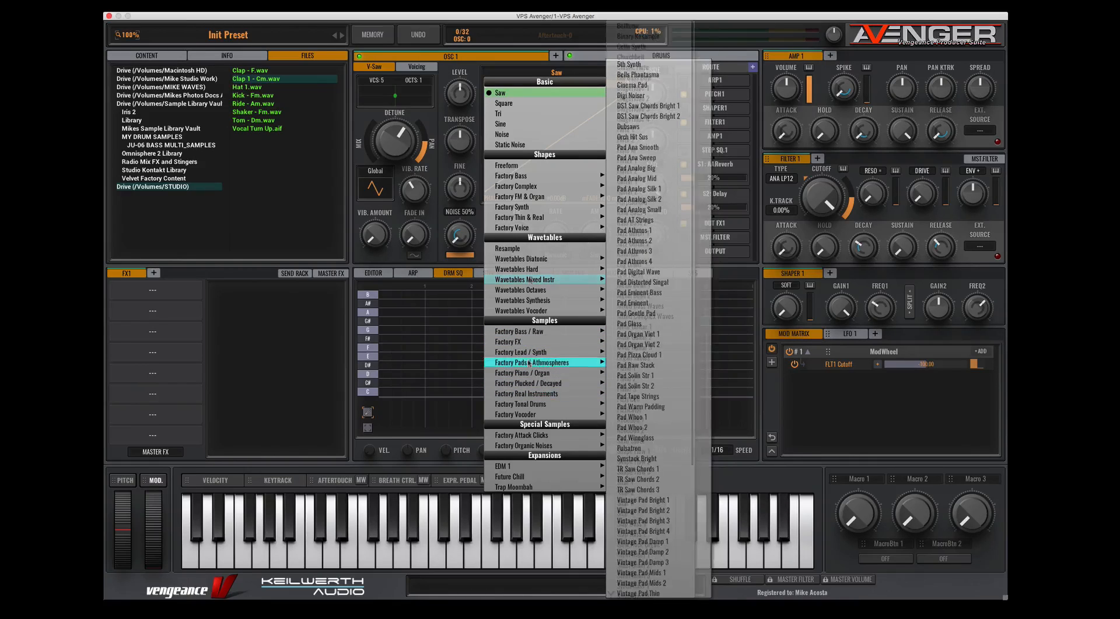
mouse_move(529, 356)
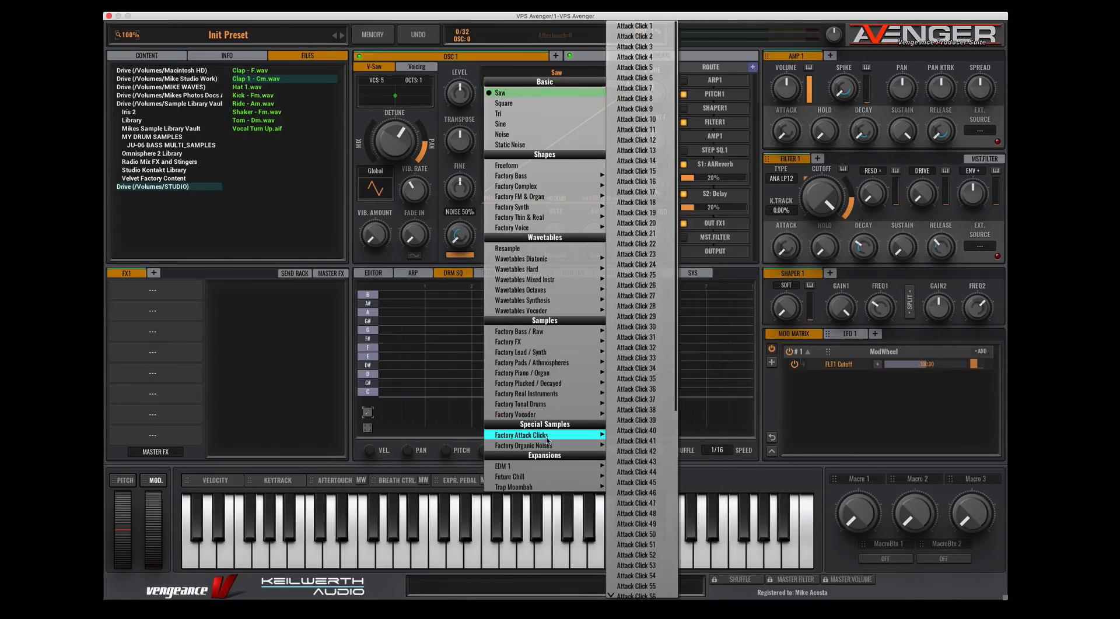
mouse_move(545, 447)
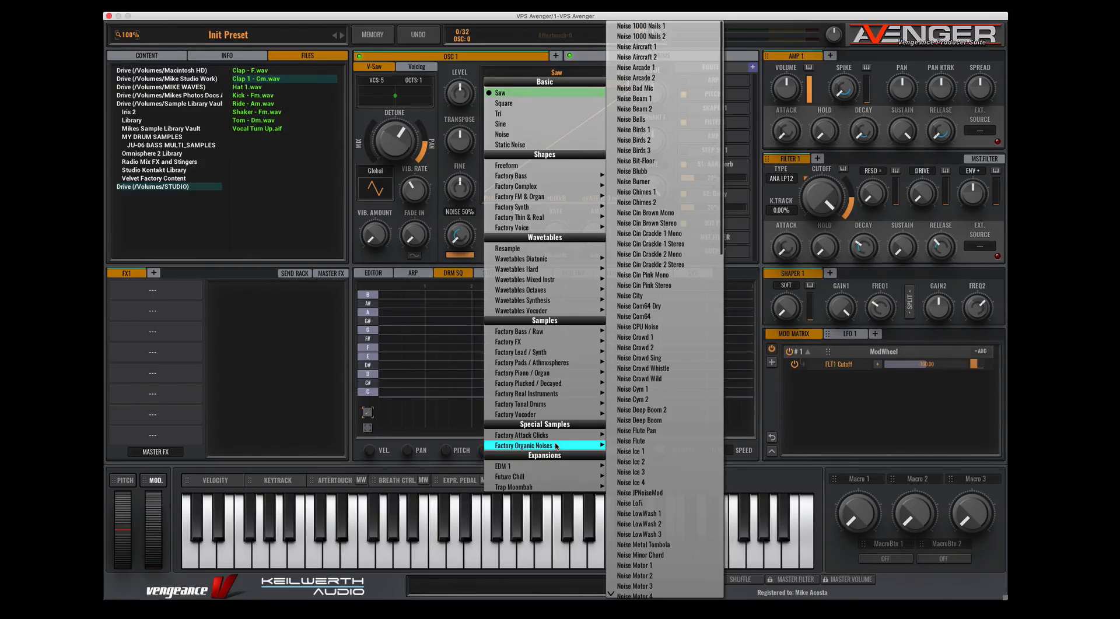
mouse_move(559, 470)
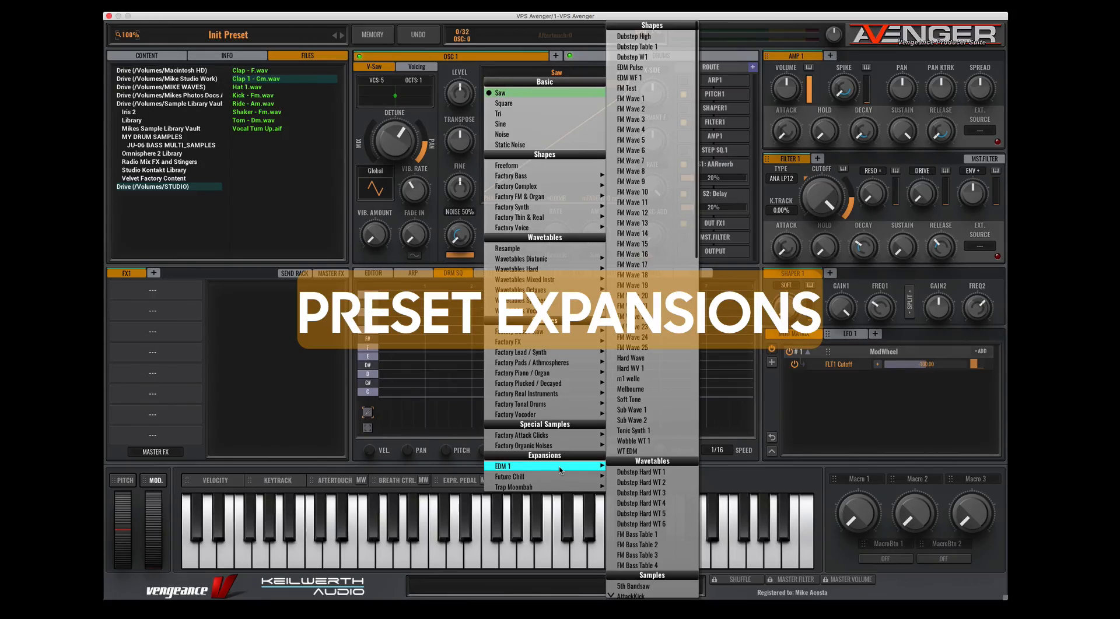
mouse_move(560, 490)
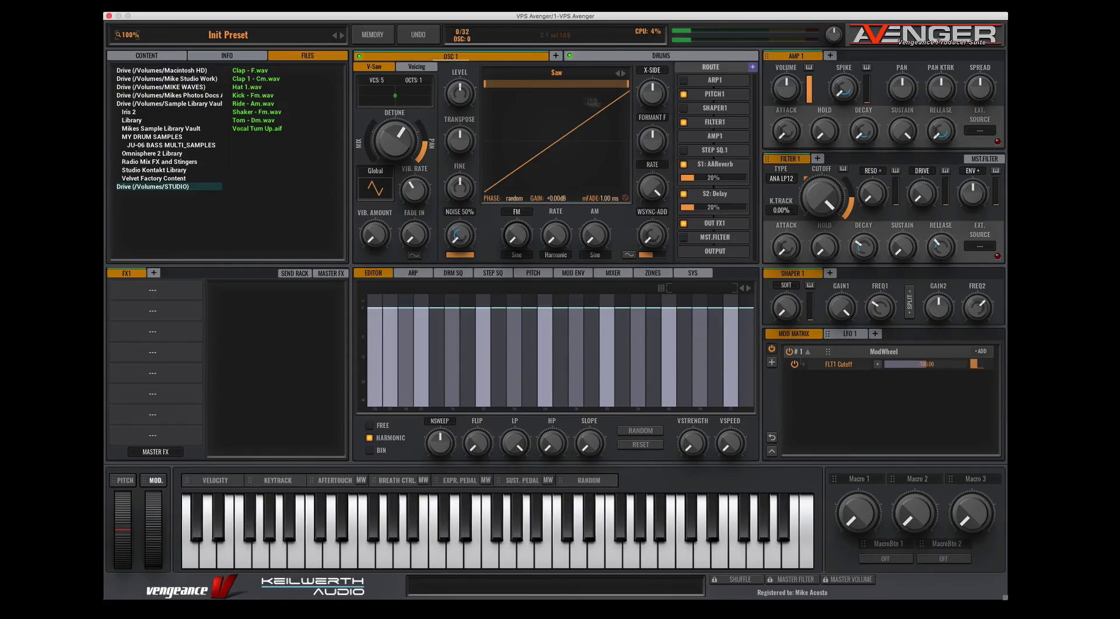
- Turn off OSC 1's S1 AAReverb and S2 Delay sends, and narrow the Saw's harmonic range from both ends
click(682, 165)
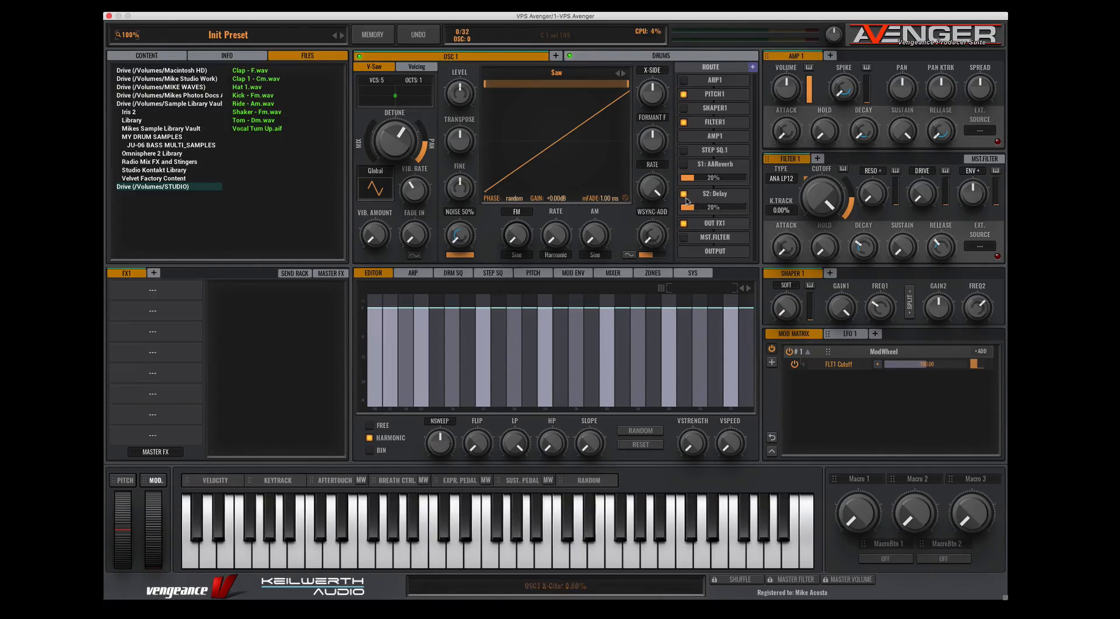
click(683, 194)
mouse_move(485, 85)
mouse_down()
mouse_move(532, 88)
mouse_move(518, 90)
mouse_up()
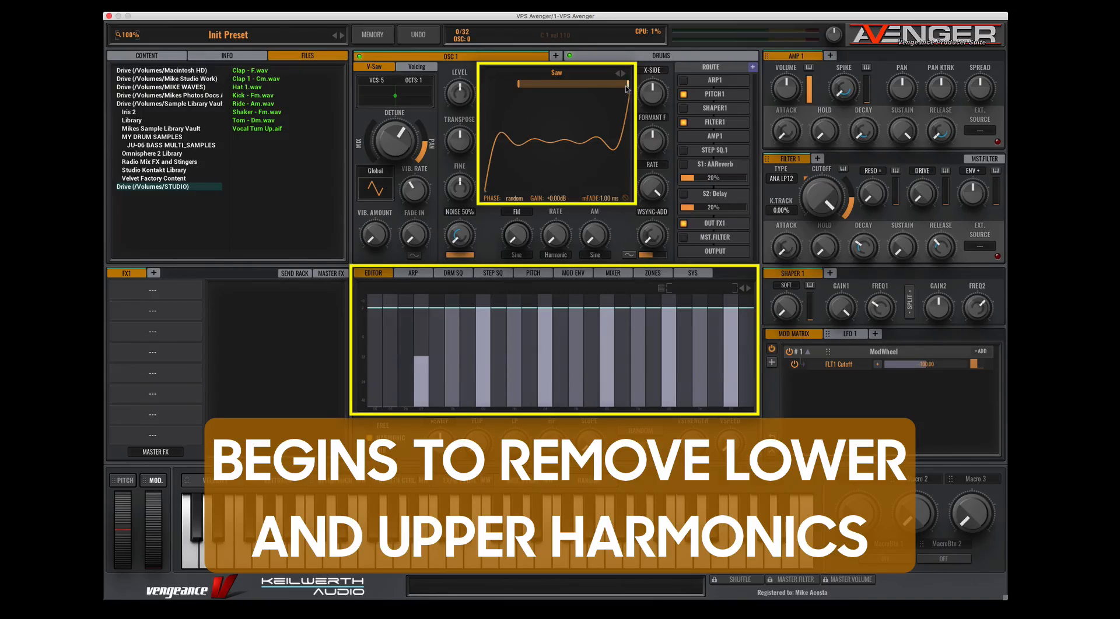
drag(629, 88, 582, 88)
mouse_move(551, 144)
mouse_down()
mouse_move(490, 162)
mouse_move(607, 159)
mouse_up()
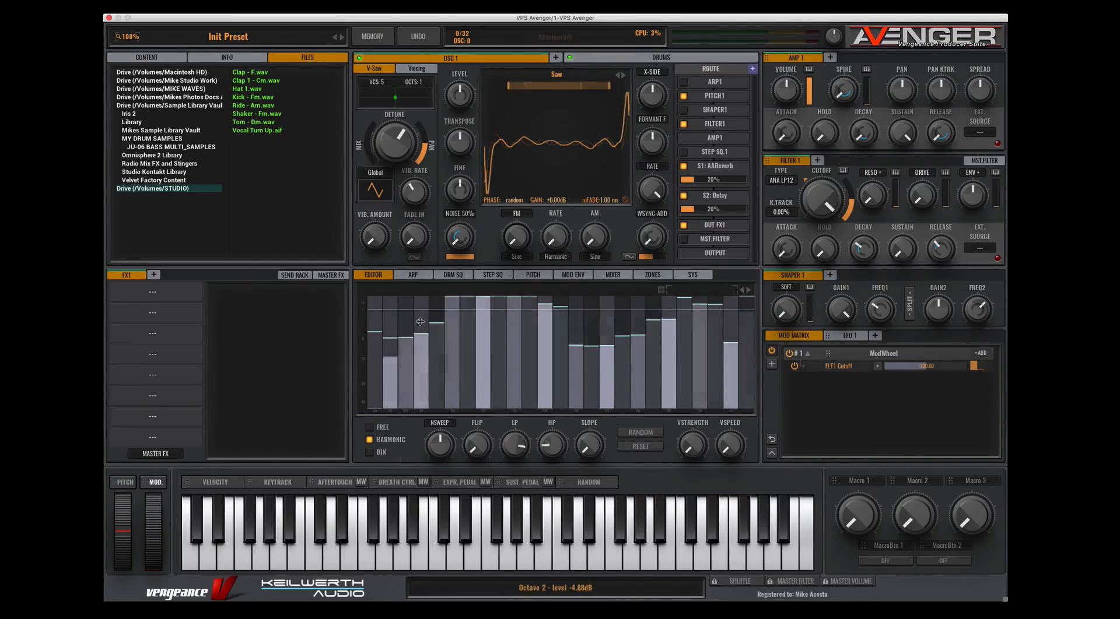
- Reshape the Saw's individual harmonic levels in the editor, cutting several bars to near zero and raising others
mouse_move(421, 318)
mouse_down()
mouse_move(422, 303)
mouse_move(441, 406)
mouse_up()
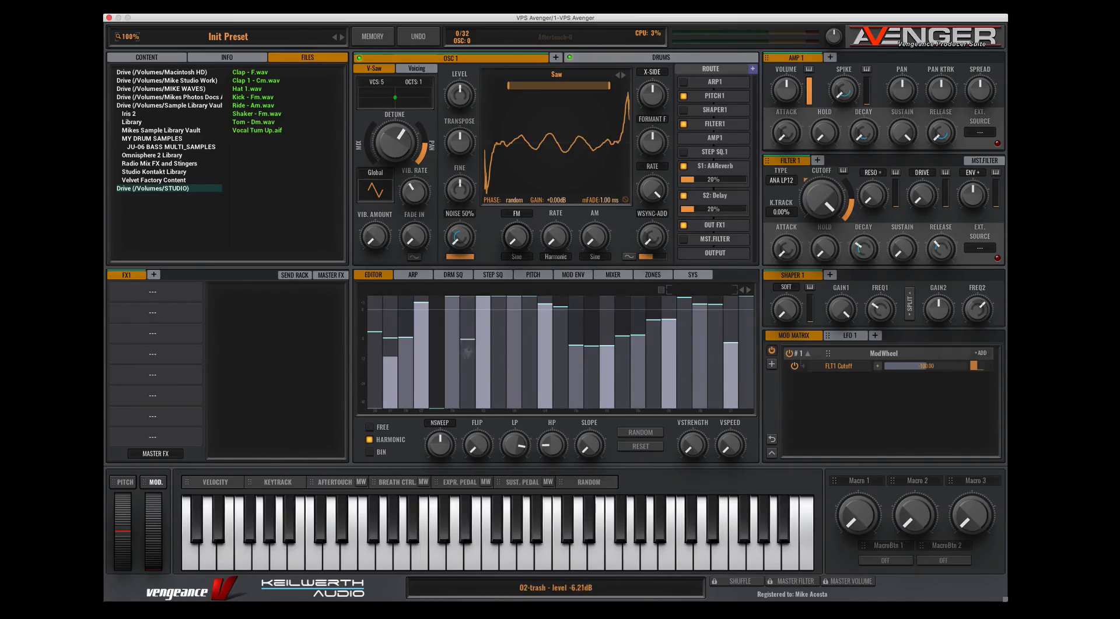
drag(466, 338, 465, 410)
drag(503, 366, 497, 423)
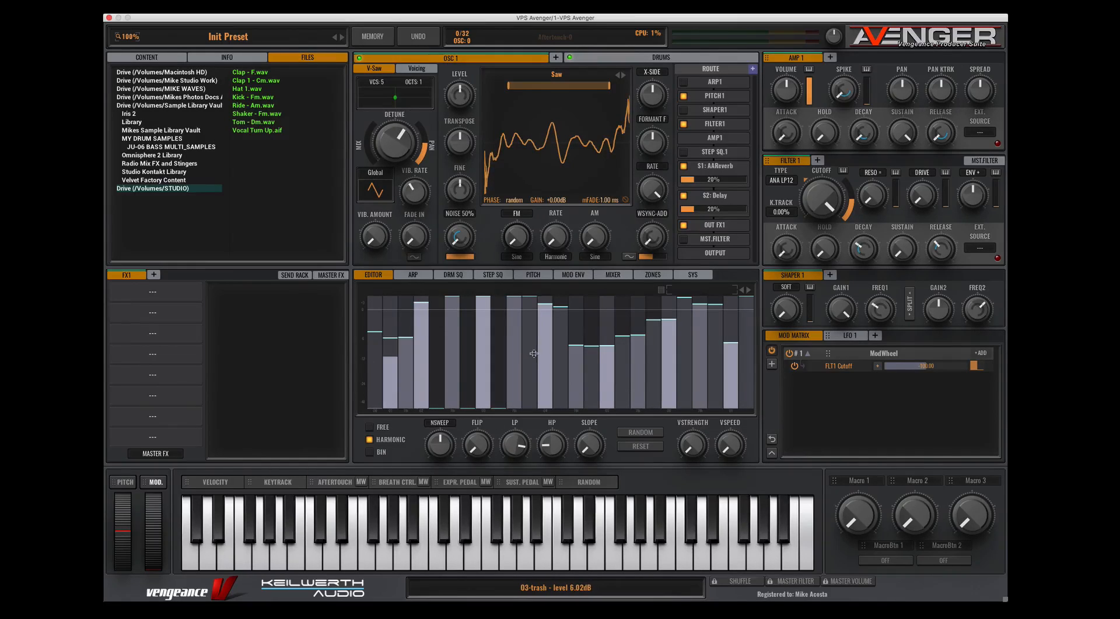
drag(526, 379, 529, 404)
mouse_move(554, 319)
mouse_down()
mouse_move(552, 309)
mouse_move(561, 401)
mouse_up()
drag(576, 345, 578, 297)
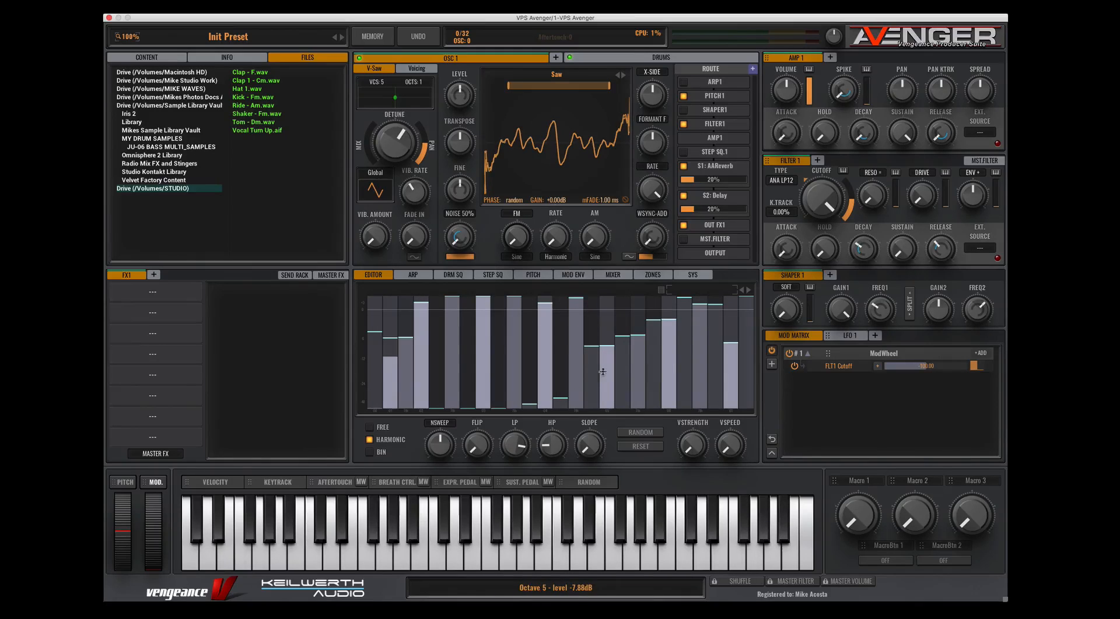
mouse_move(596, 374)
mouse_down()
mouse_move(592, 408)
mouse_move(607, 297)
mouse_move(621, 408)
mouse_up()
drag(591, 320, 592, 408)
drag(639, 336, 638, 303)
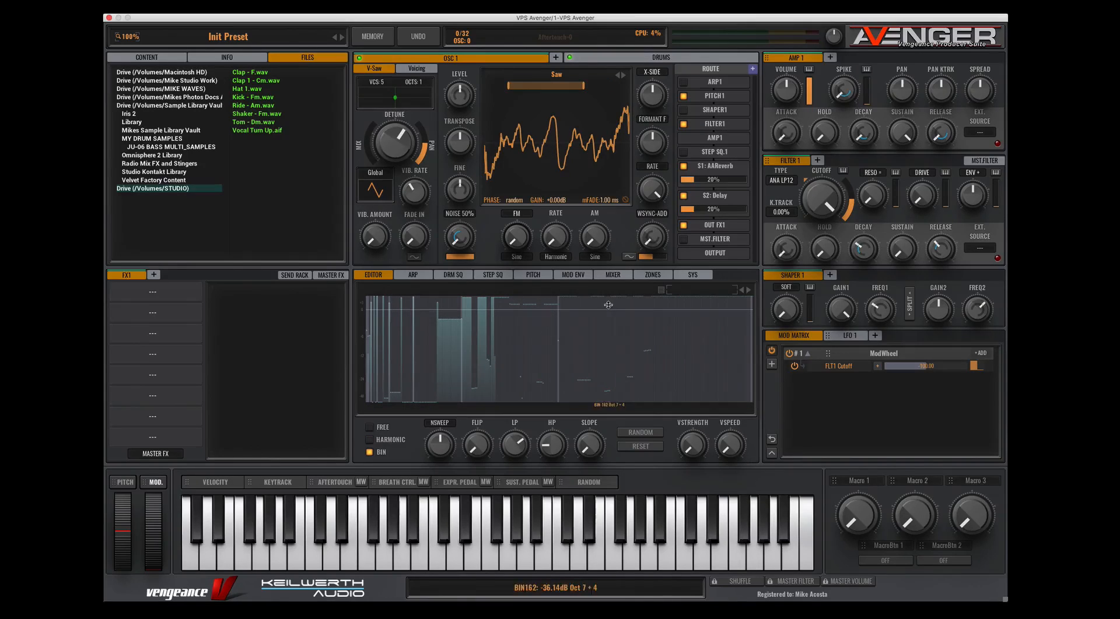
- Try the Bell Spectre harmonic preset, replace it with Organ Bass, and set the editor to Free mode
click(711, 290)
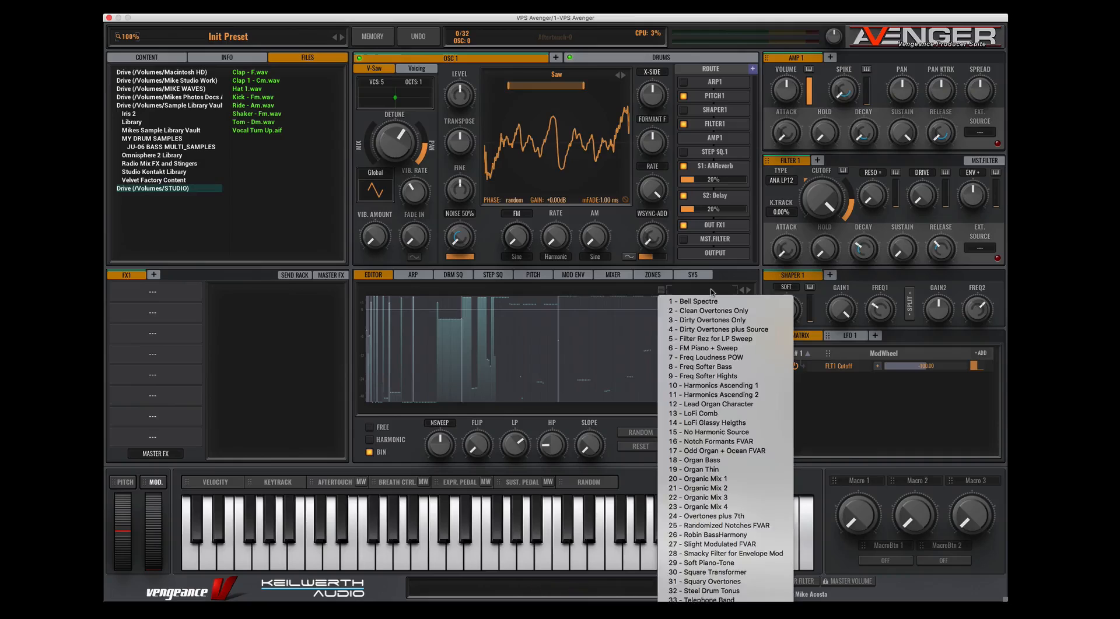
click(716, 303)
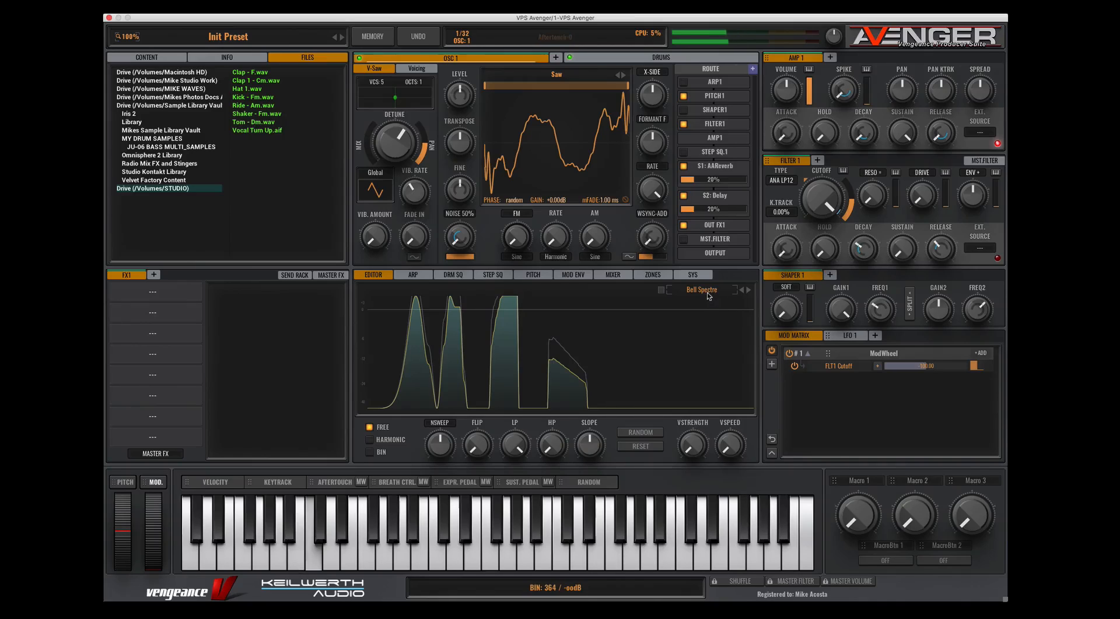
click(708, 292)
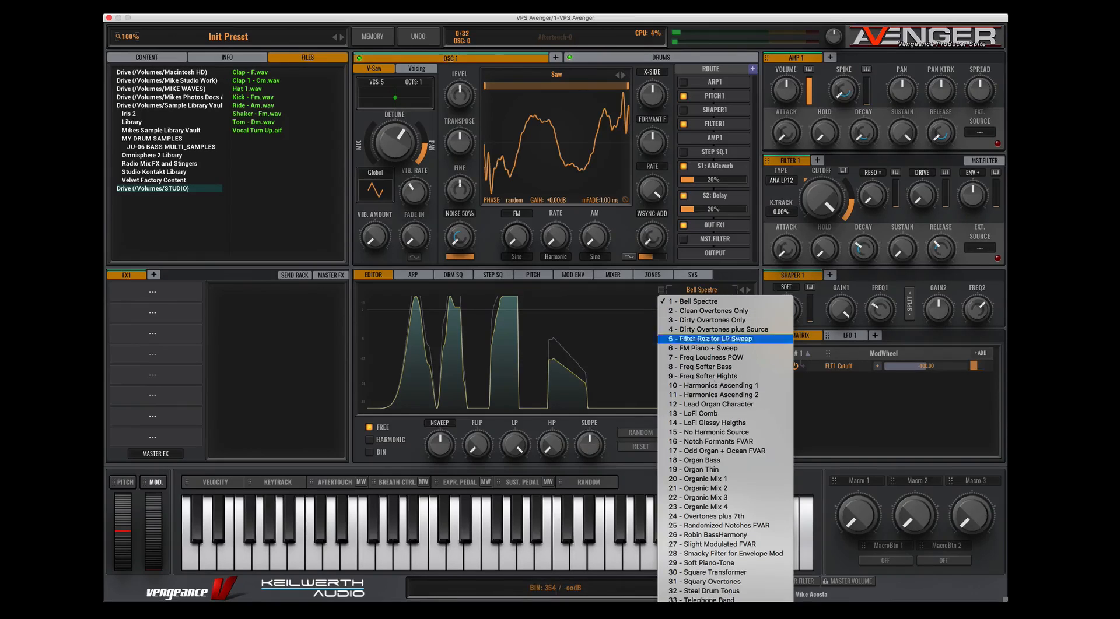
click(738, 481)
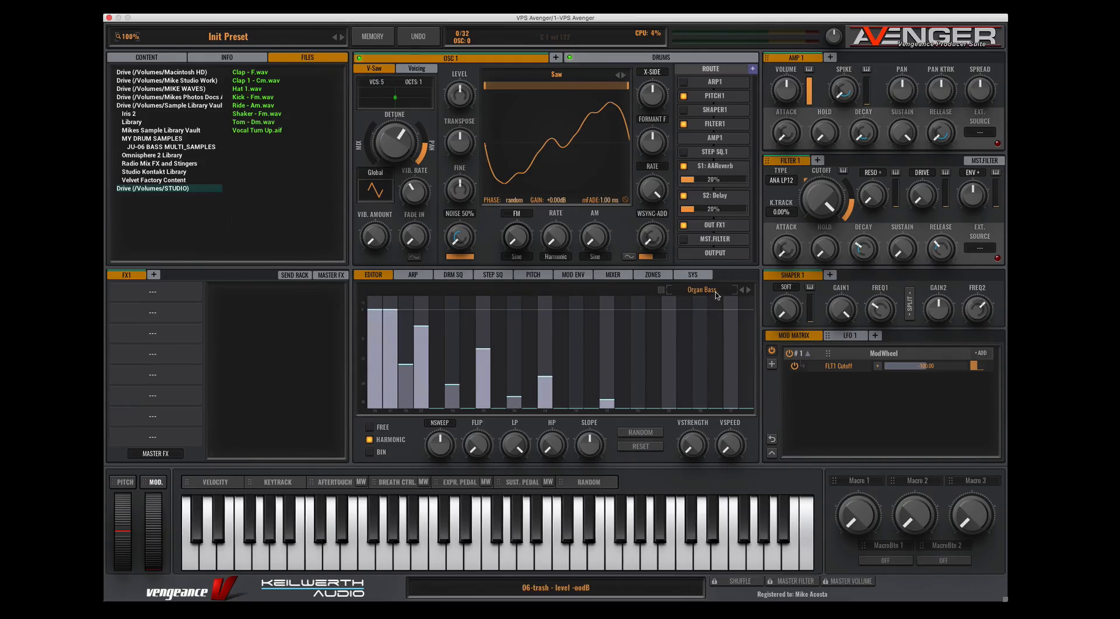
click(369, 428)
- Examine the harmonic editor's preset list and its preset saving options, keeping Organ Bass
click(708, 295)
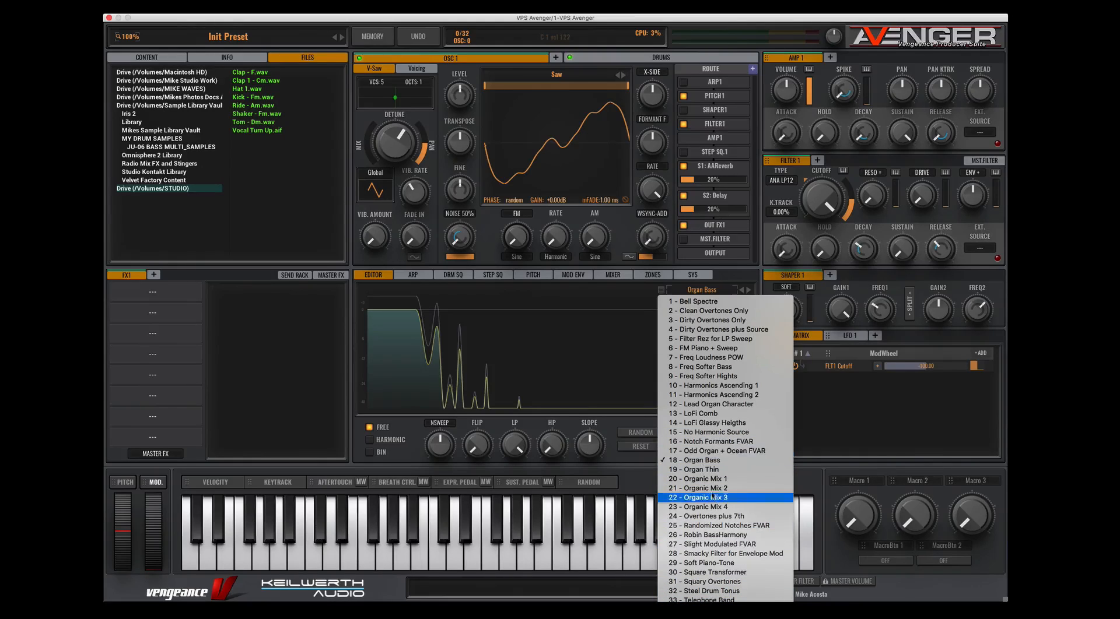
click(638, 296)
click(660, 291)
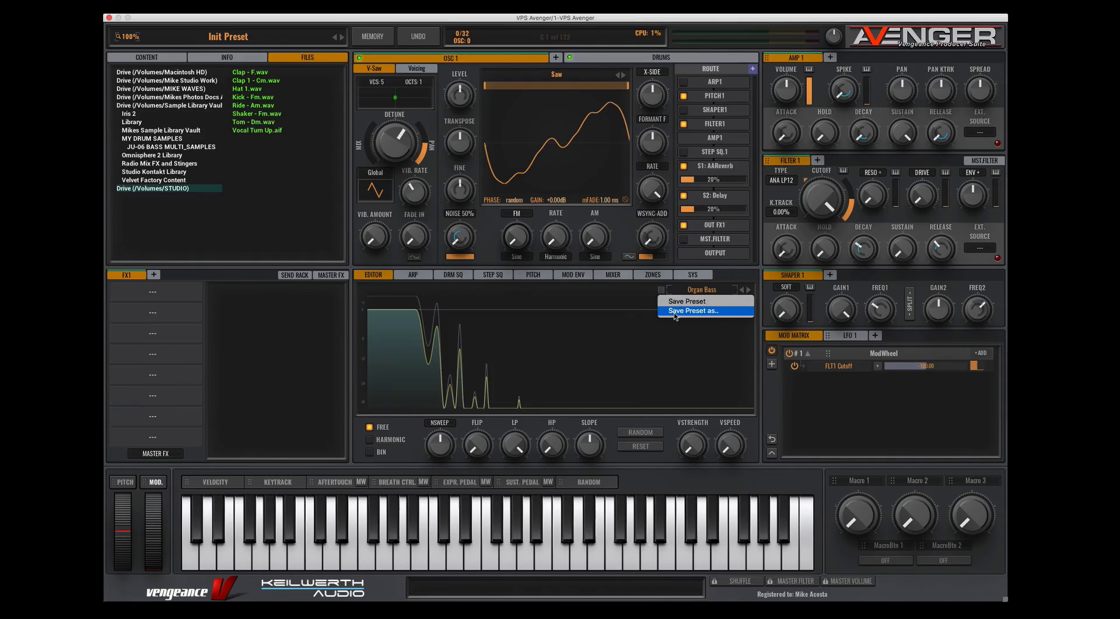
click(632, 292)
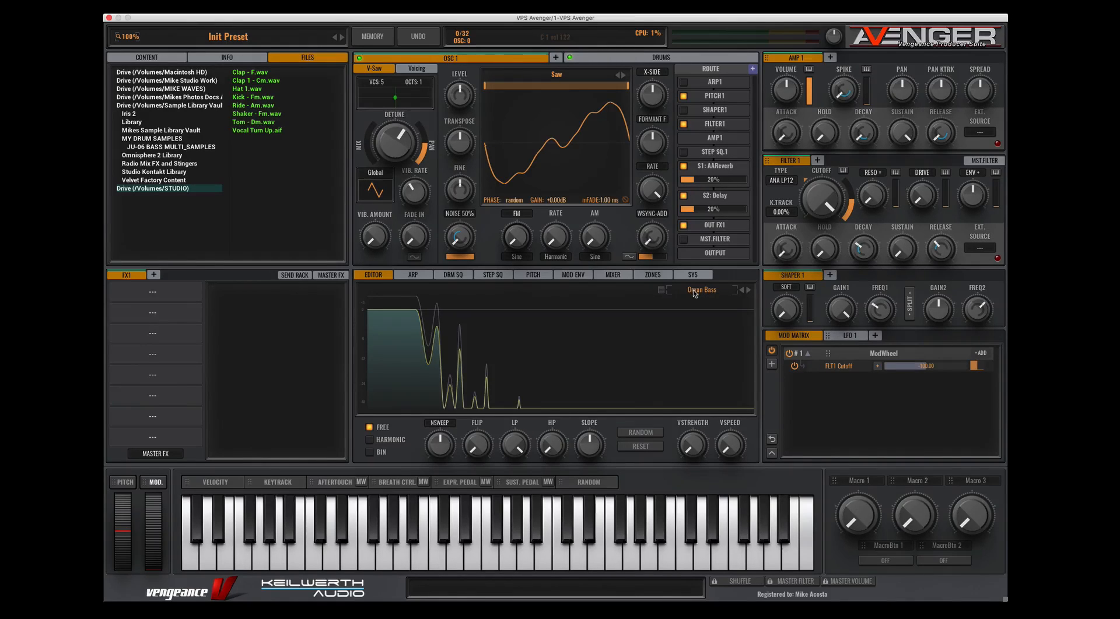
click(694, 292)
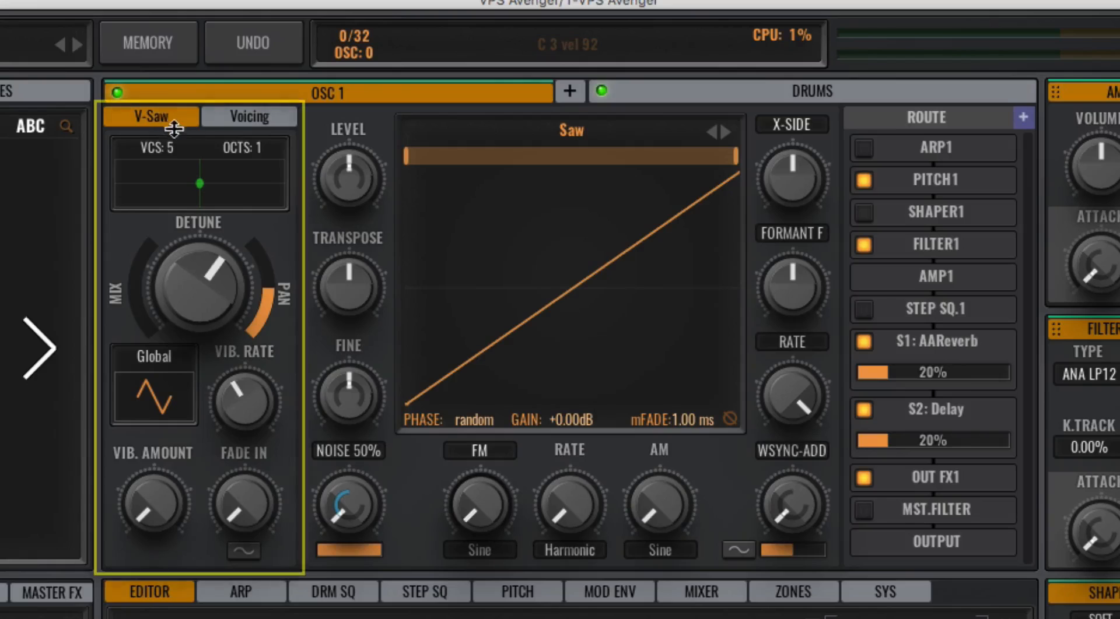
- Peek at OSC 1's Voicing page, return to V-Saw, and raise its mix to 100% before lowering it to nothing
click(236, 116)
click(180, 120)
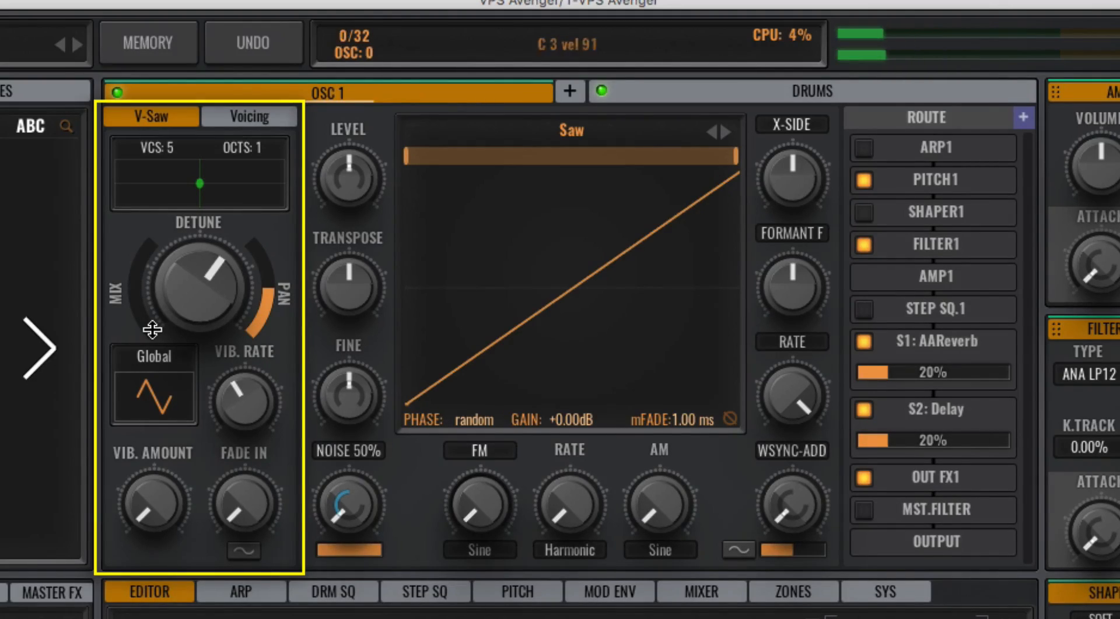
mouse_move(152, 330)
drag(152, 330, 133, 252)
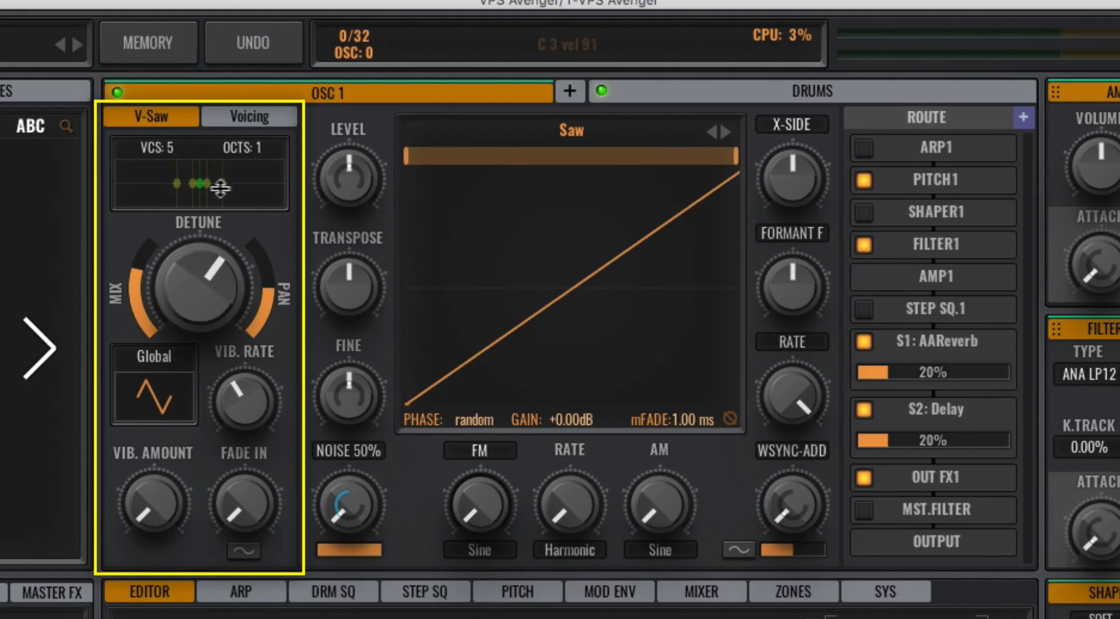
drag(140, 272, 138, 221)
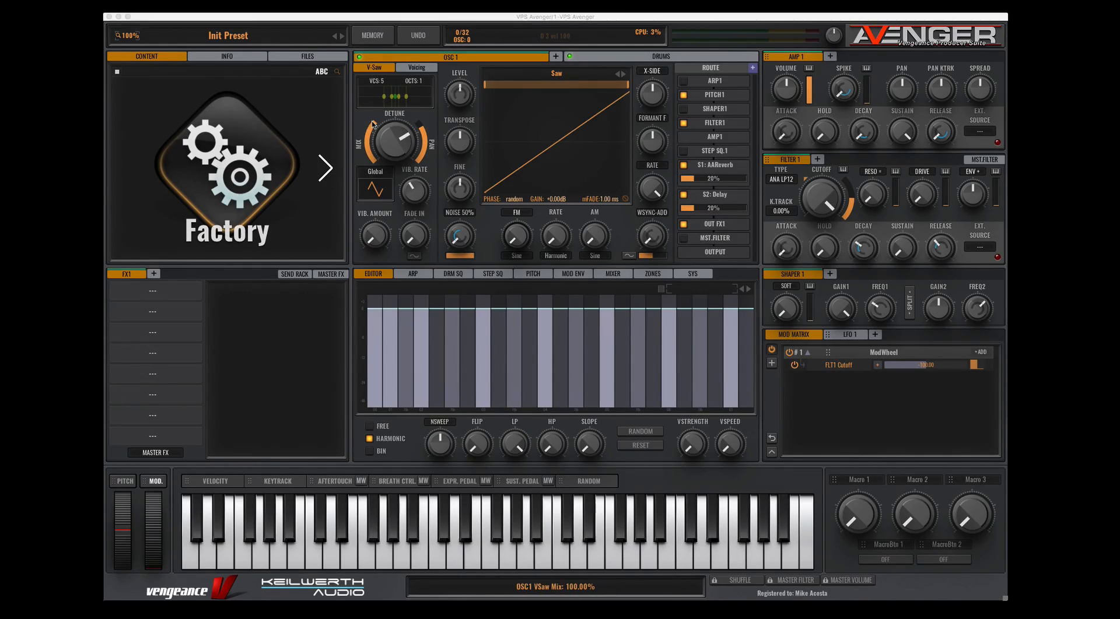
drag(374, 122, 374, 163)
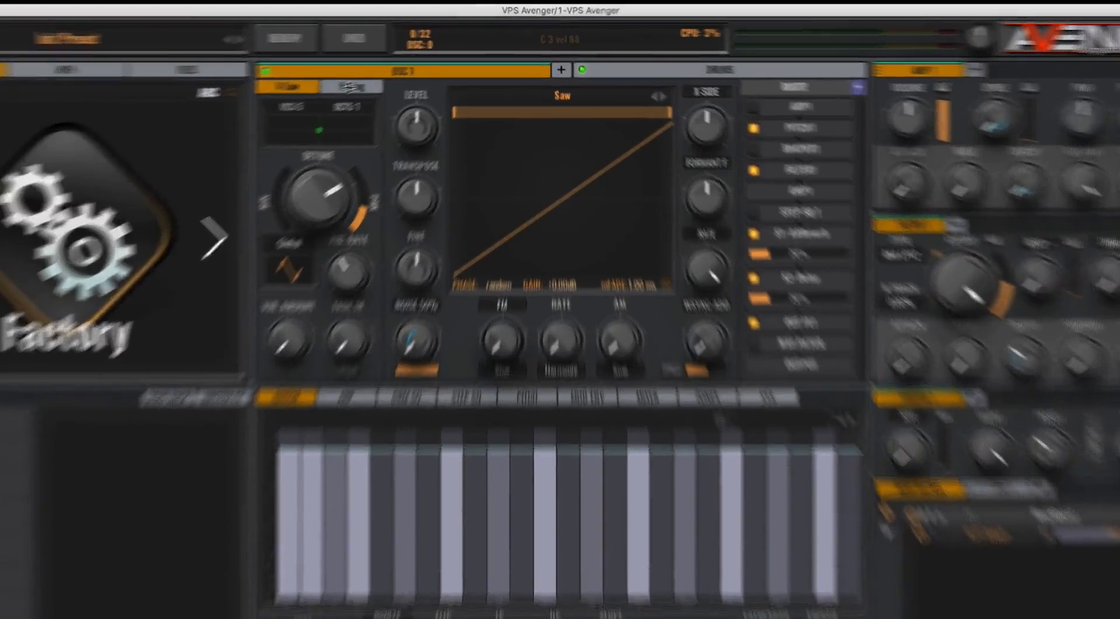
- Enable OSC 1's first two chorder voices with offsets 5 and -3, and load the Int Fifth chorder preset
click(414, 67)
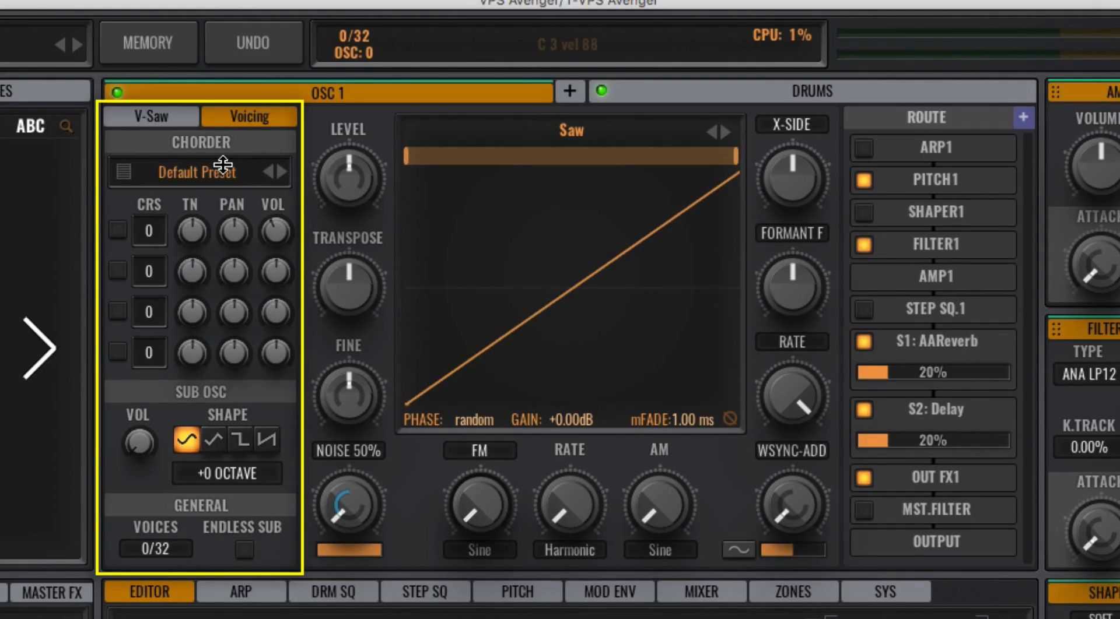
click(117, 232)
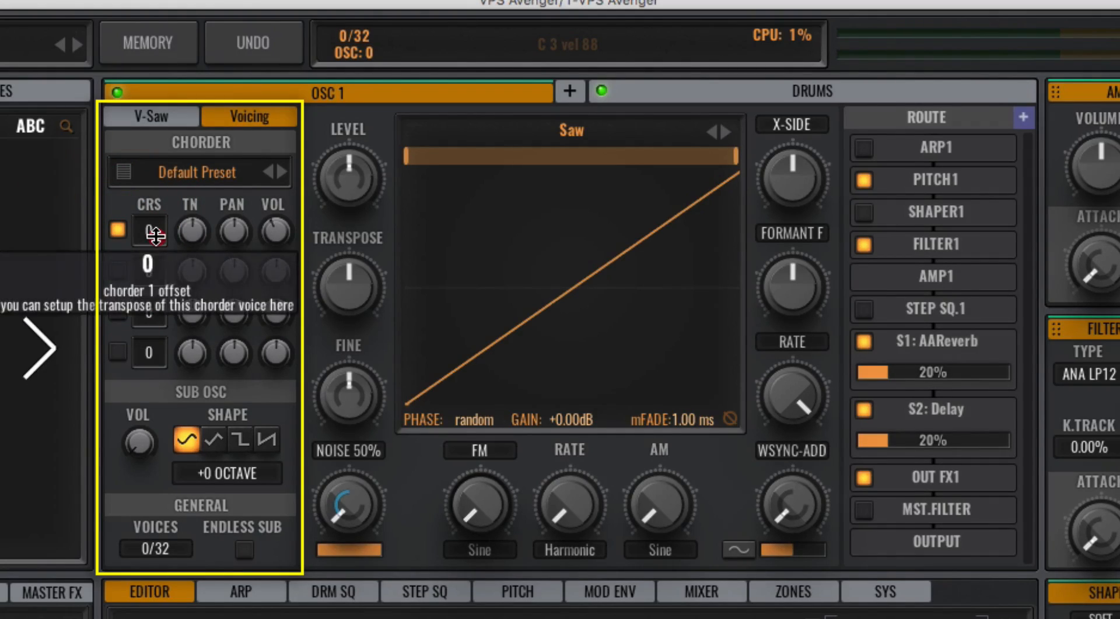
drag(154, 236, 151, 210)
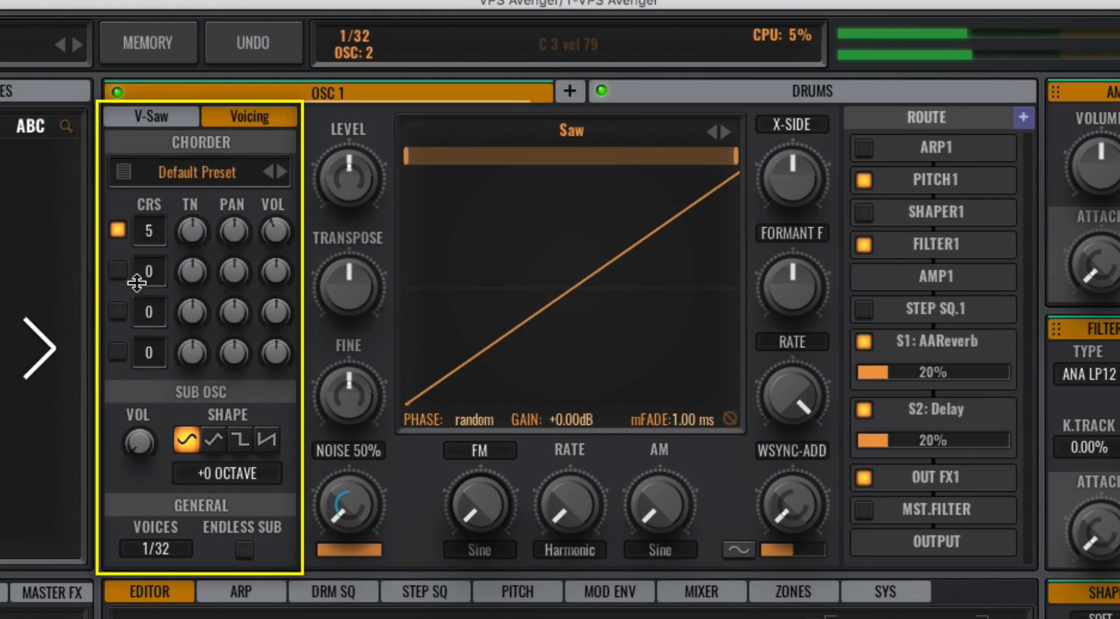
click(119, 271)
drag(148, 276, 146, 294)
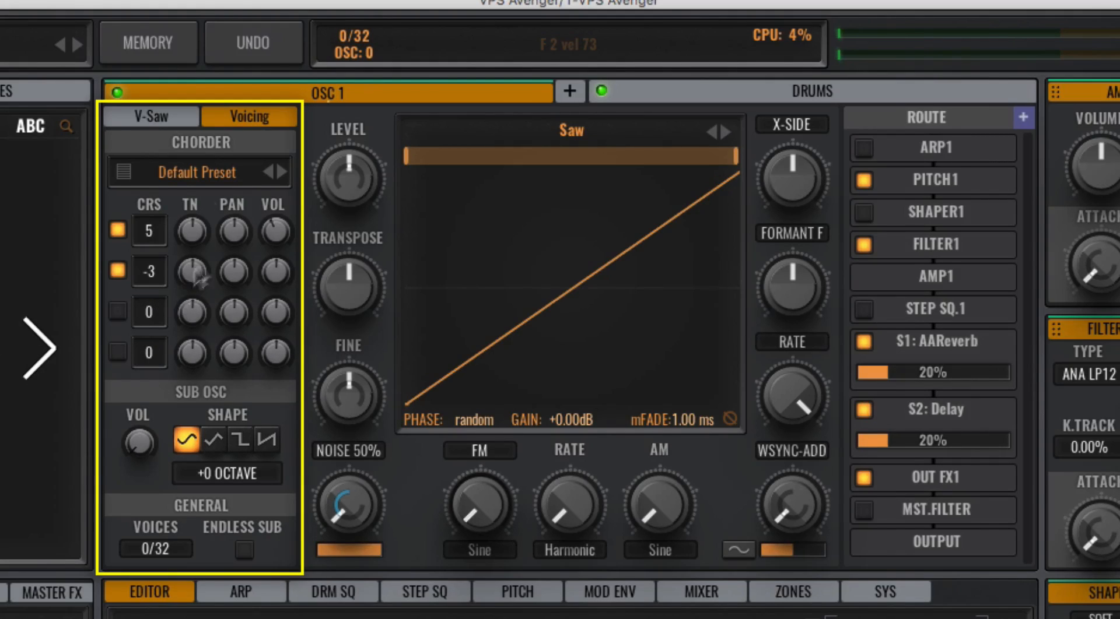
click(122, 171)
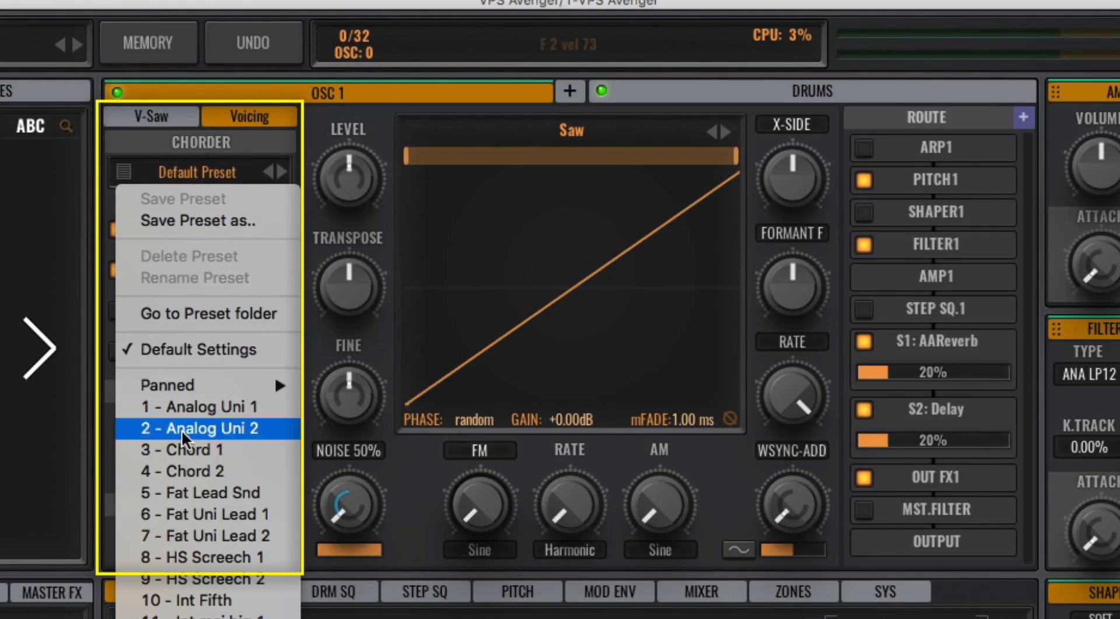
click(204, 460)
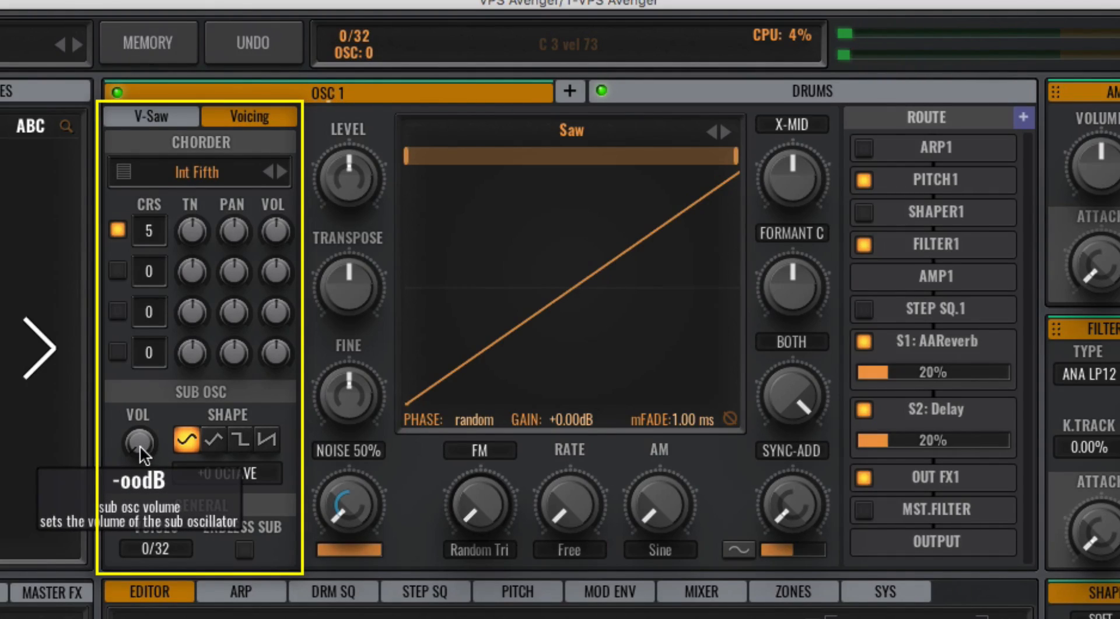
- Raise OSC 1's sub oscillator volume and set its pitch to -1 OCTAVE
drag(139, 445, 124, 395)
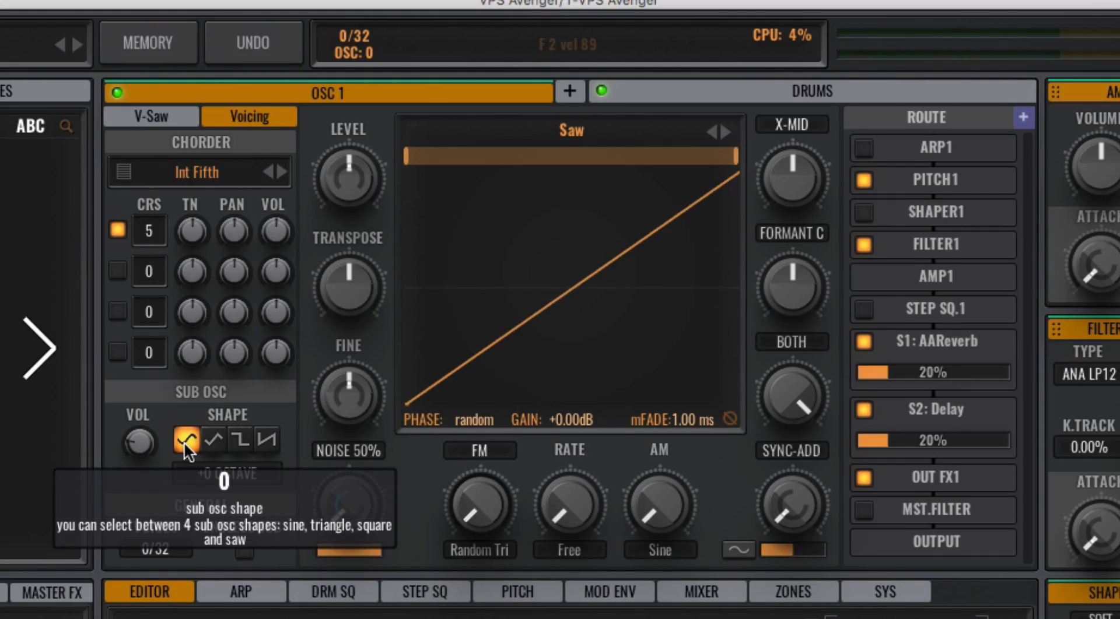
click(230, 473)
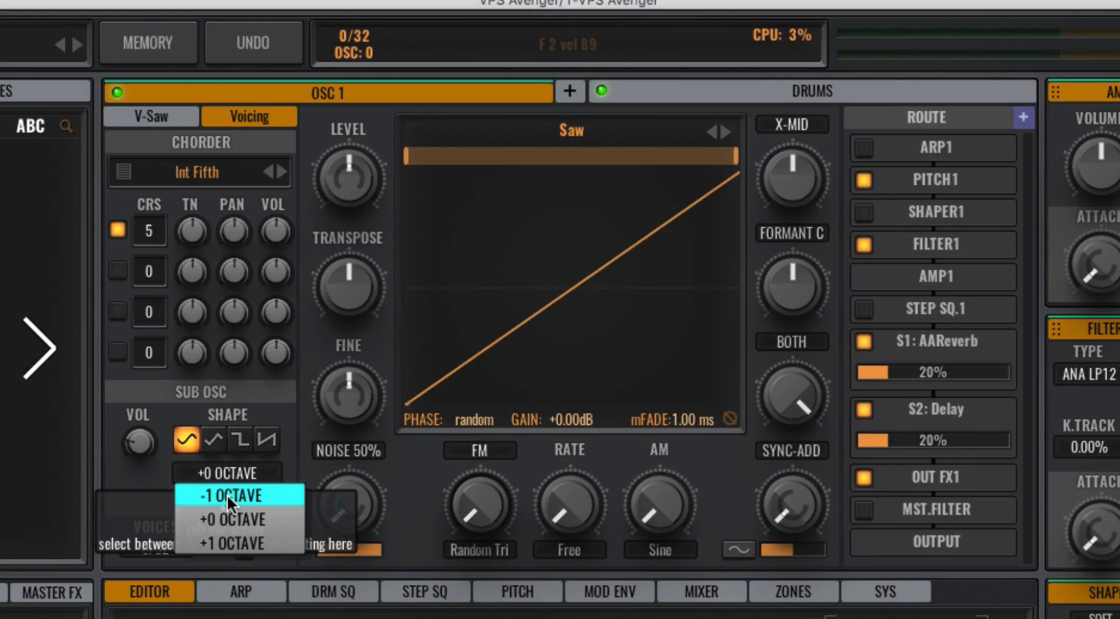
click(226, 495)
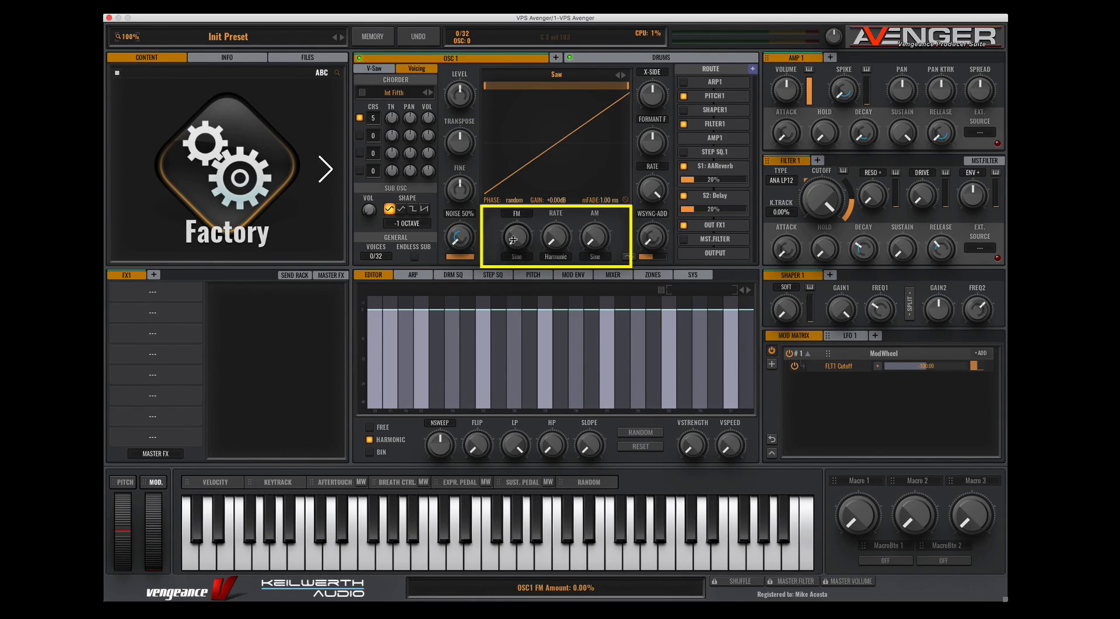
- Try an FM amount of about 57%, set the FM shape to Random Tri, and return the amount to 0%
drag(513, 239, 504, 181)
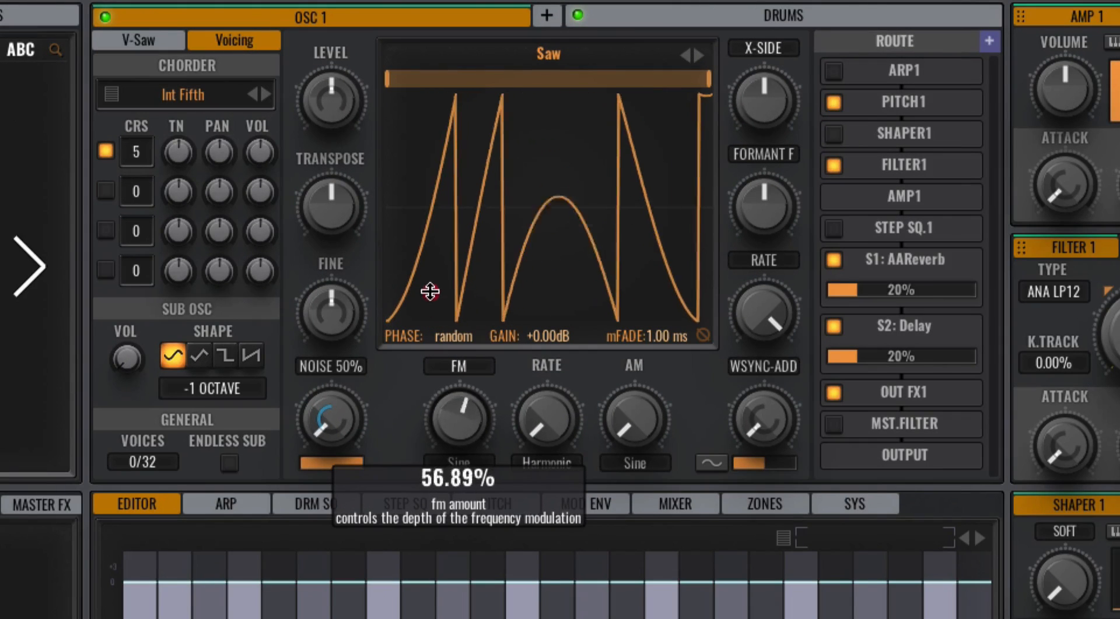
drag(430, 292, 420, 432)
click(463, 465)
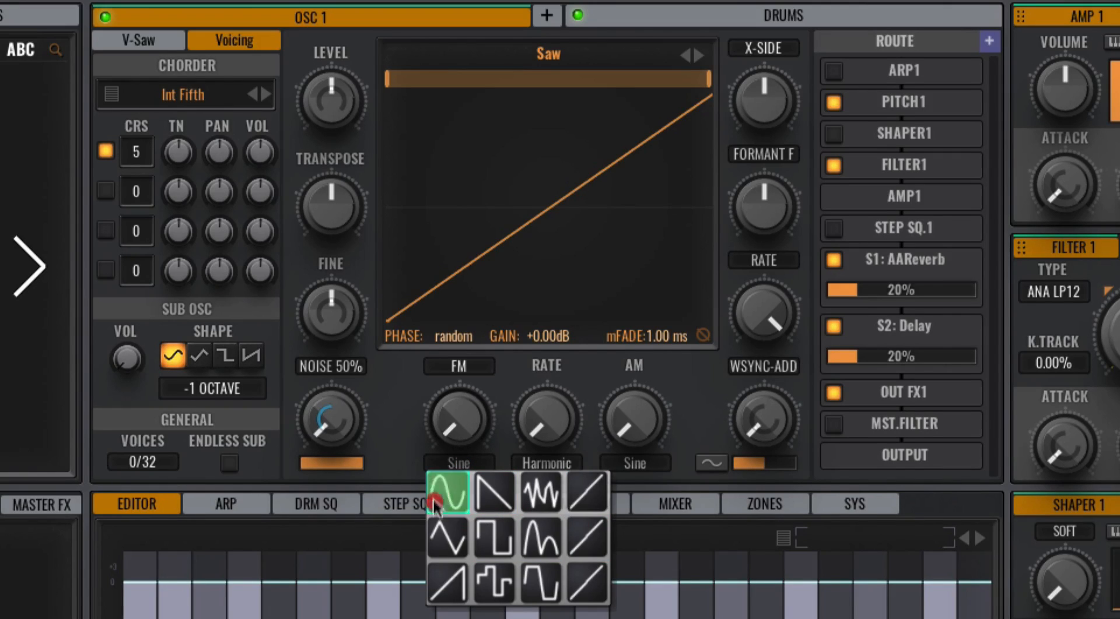
click(546, 499)
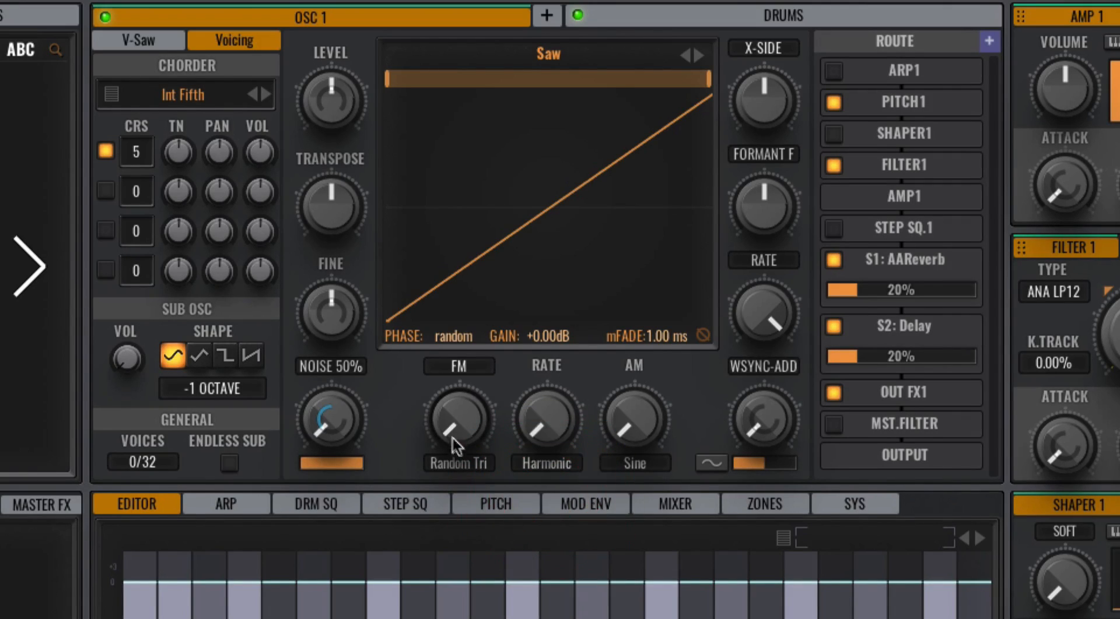
drag(453, 435, 405, 433)
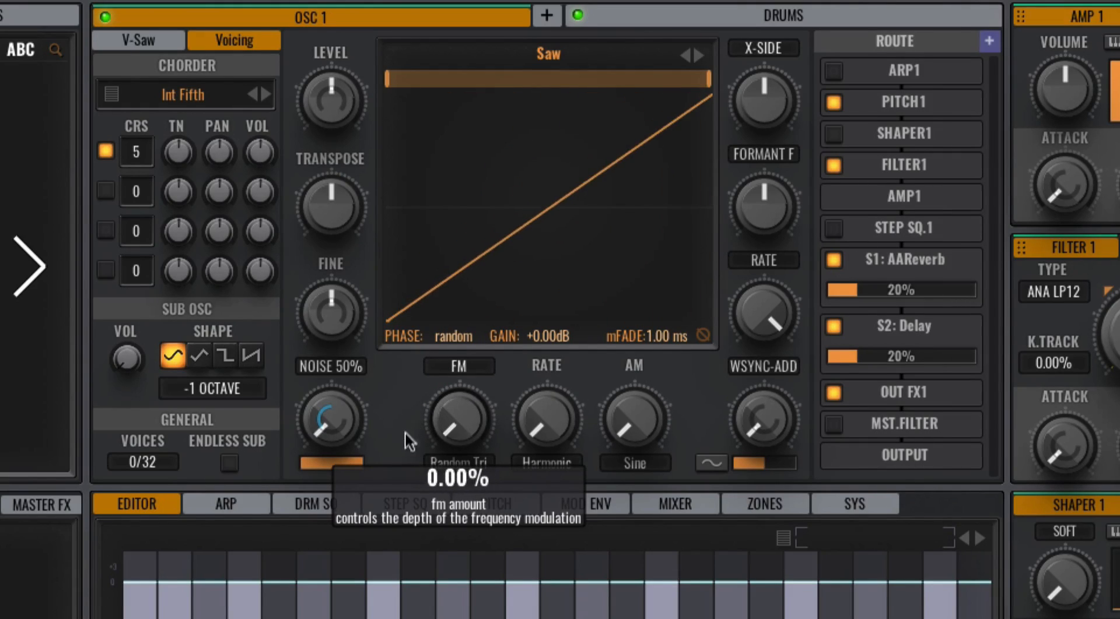
- Look through the three FM types and choose FM continous(alias)
click(458, 367)
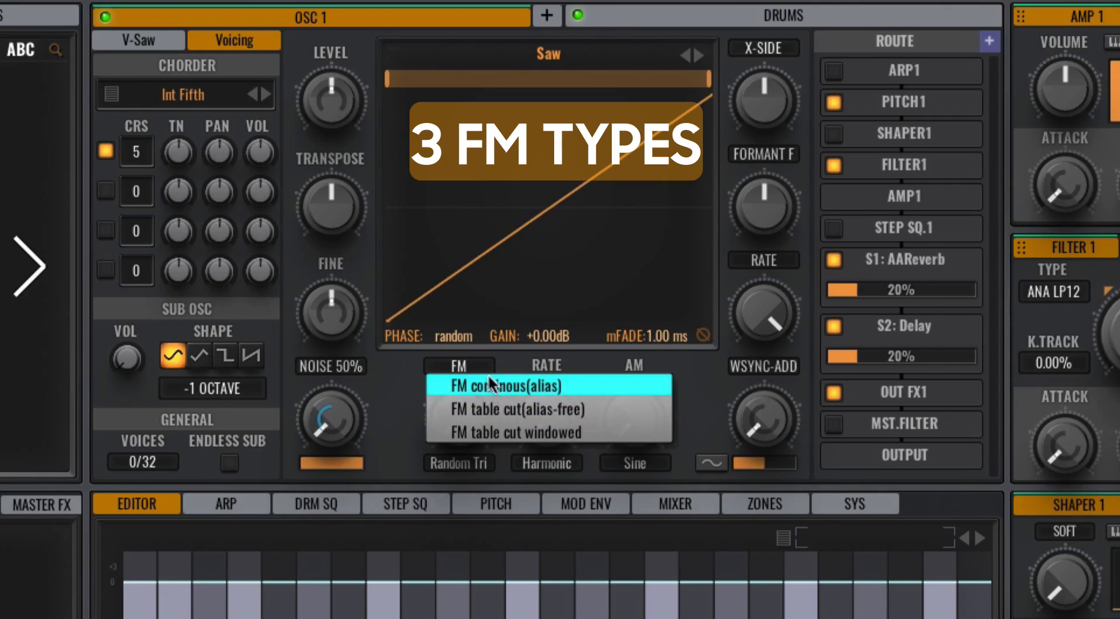
click(554, 412)
click(535, 408)
drag(535, 409, 512, 487)
click(470, 425)
click(458, 371)
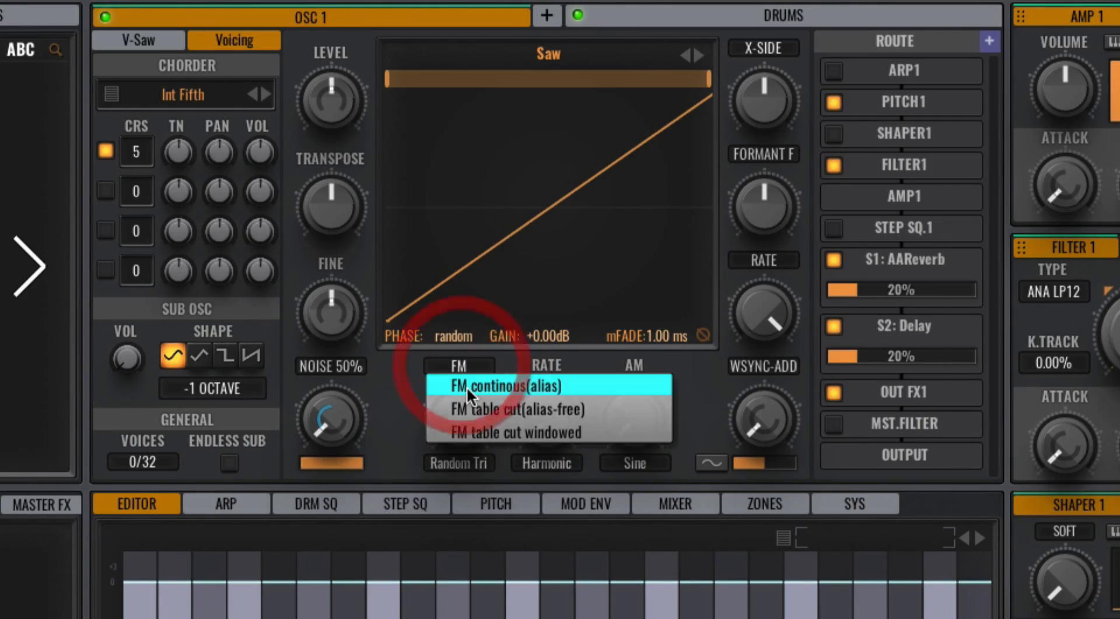
click(467, 387)
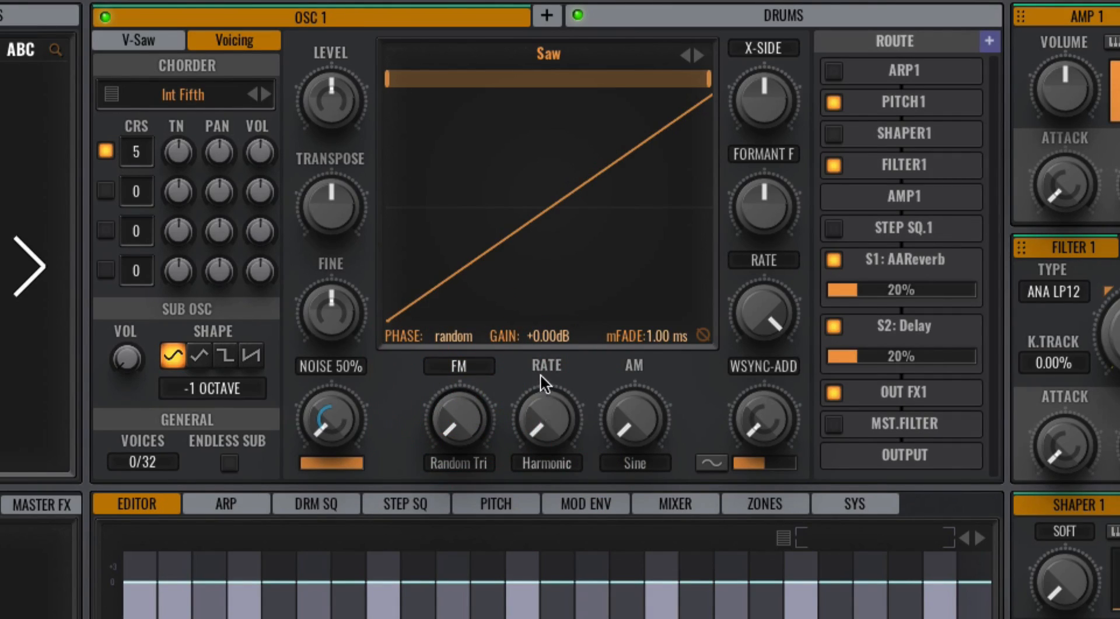
- Set the modulation rate mode to Free, then examine the other rate modes and the PhaseLock option without changing them
click(547, 460)
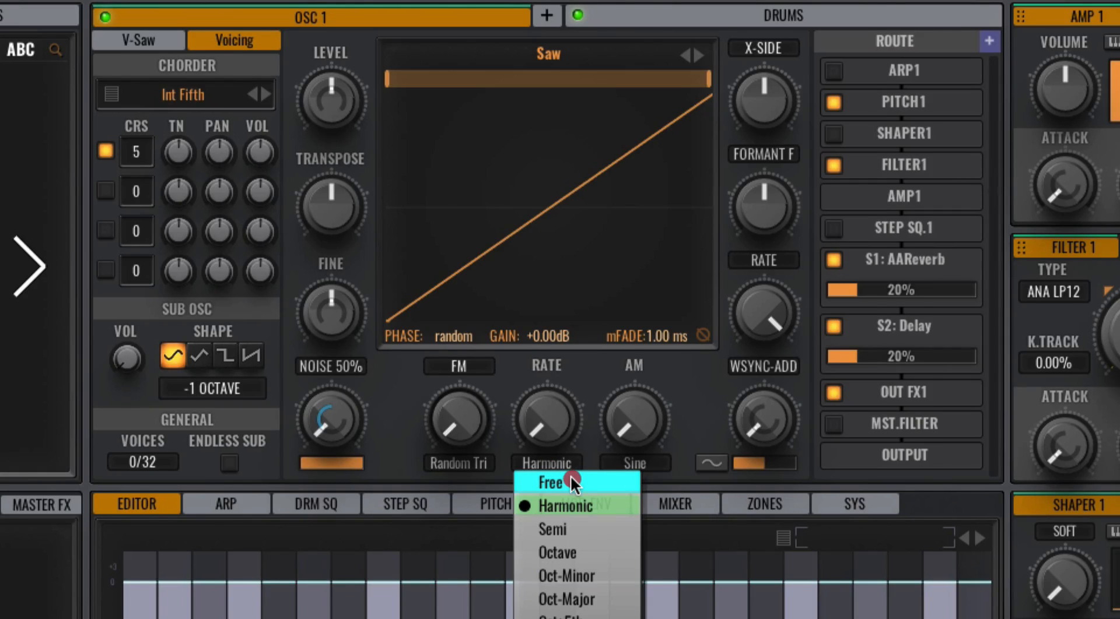
click(570, 477)
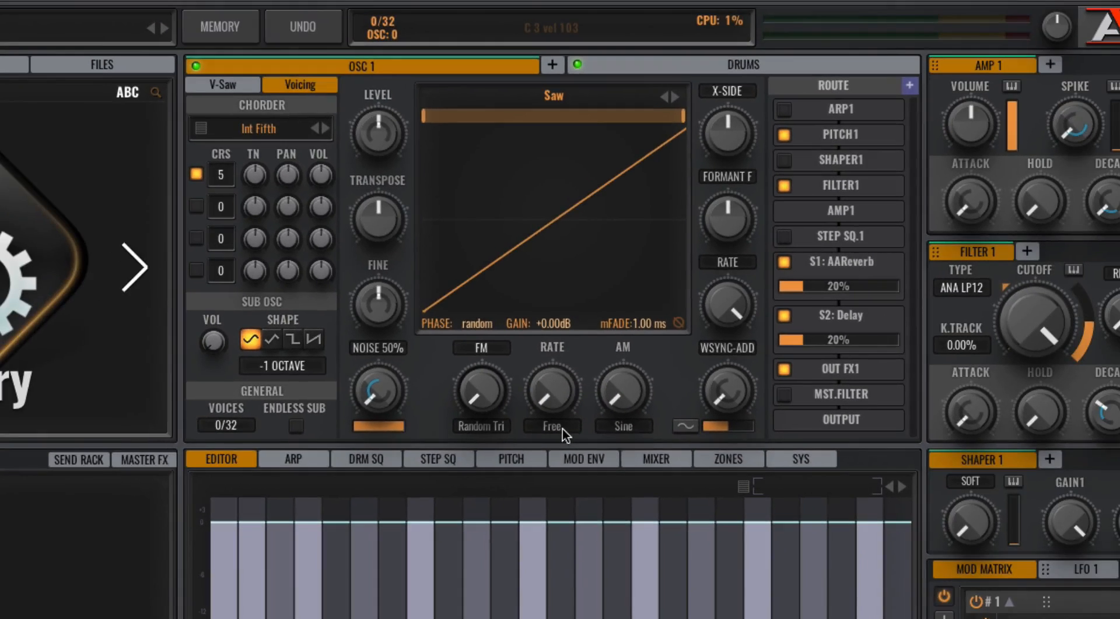
click(551, 464)
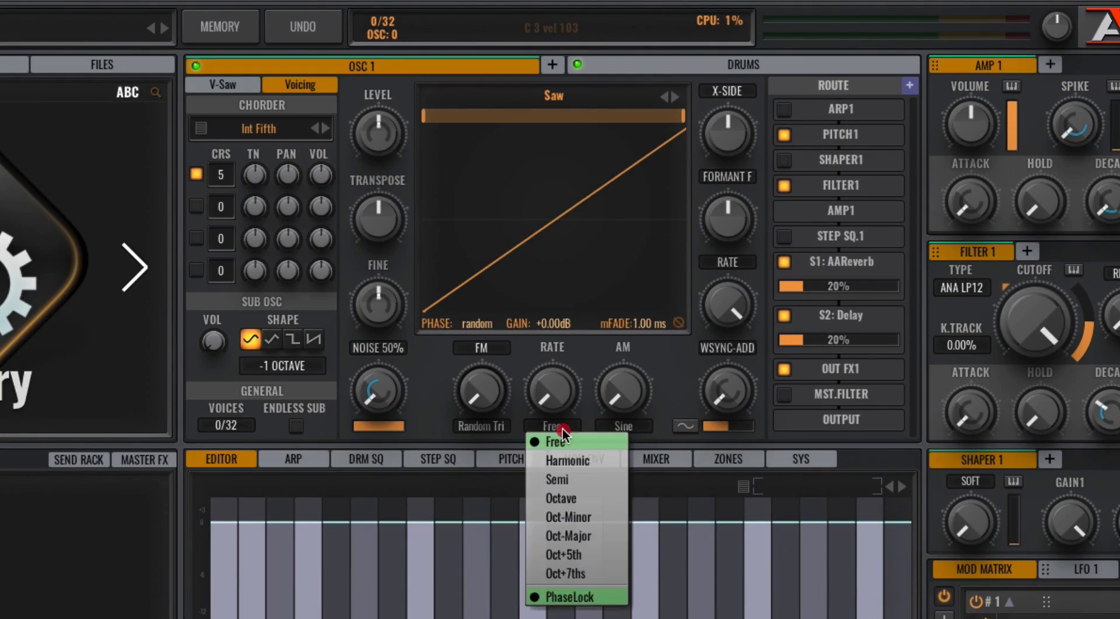
click(594, 508)
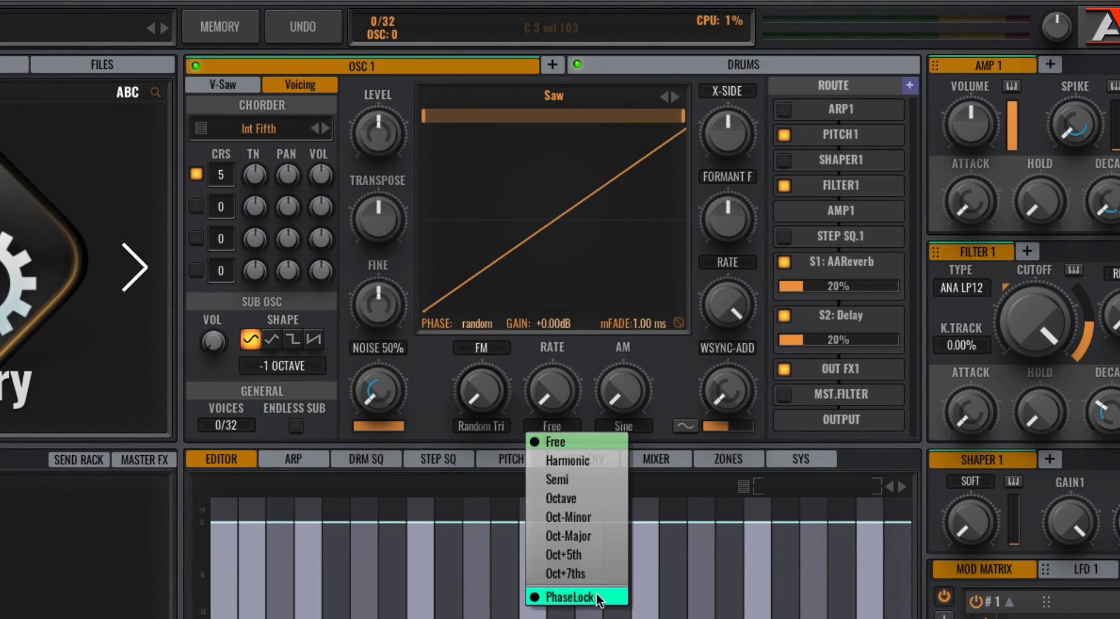
click(619, 394)
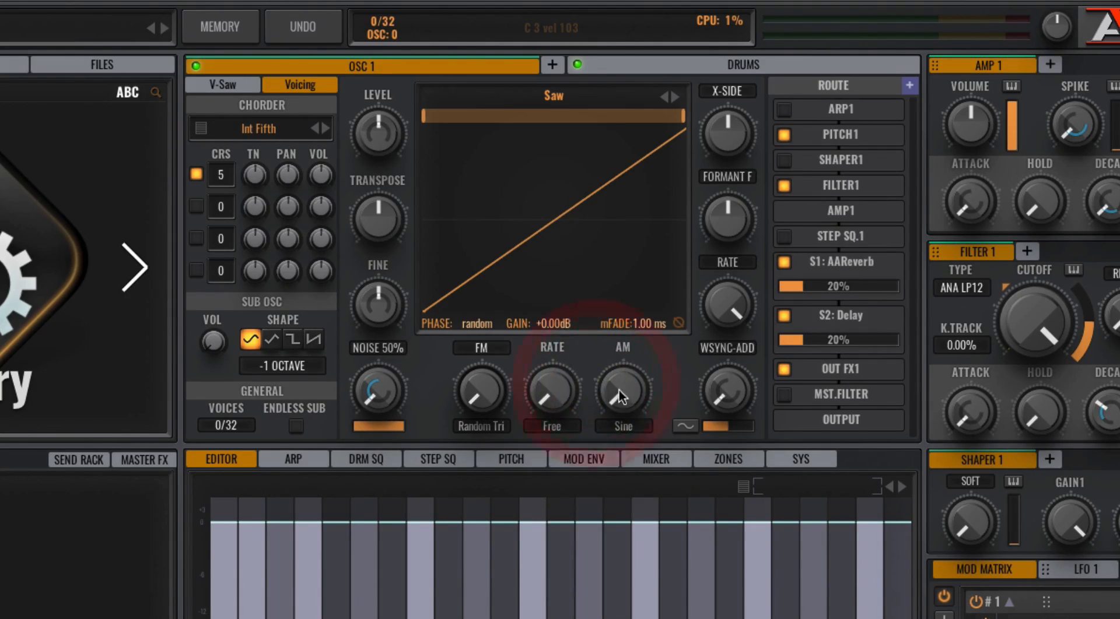
- Try about 80% AM together with raised FM, explore the AM shapes, and lower both amounts to zero
drag(620, 393, 610, 242)
drag(484, 394, 484, 297)
click(622, 427)
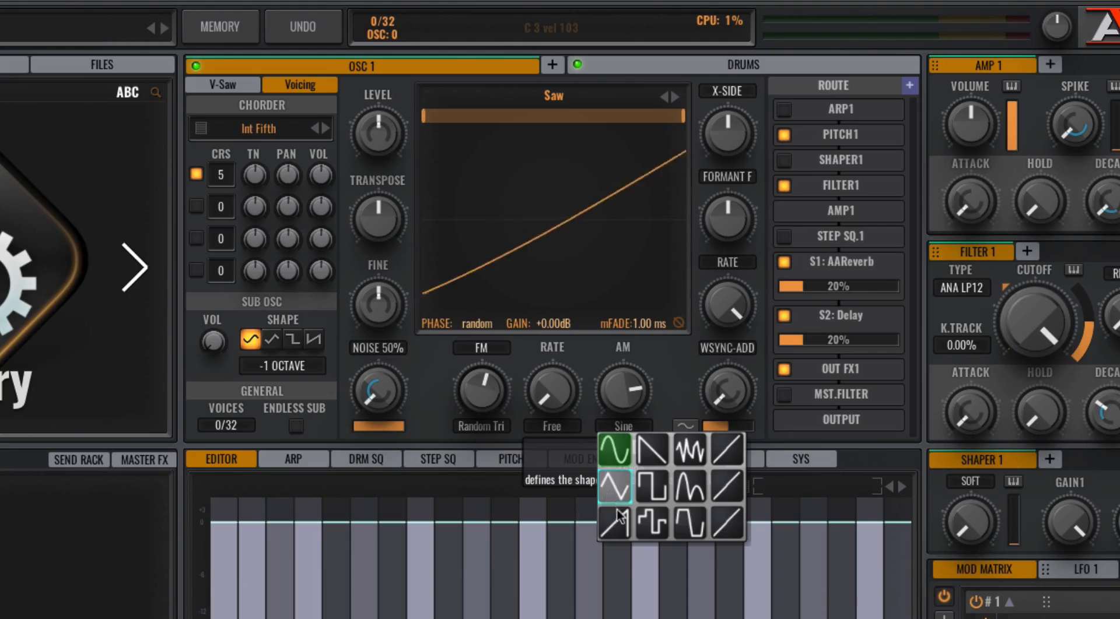
click(711, 454)
click(618, 390)
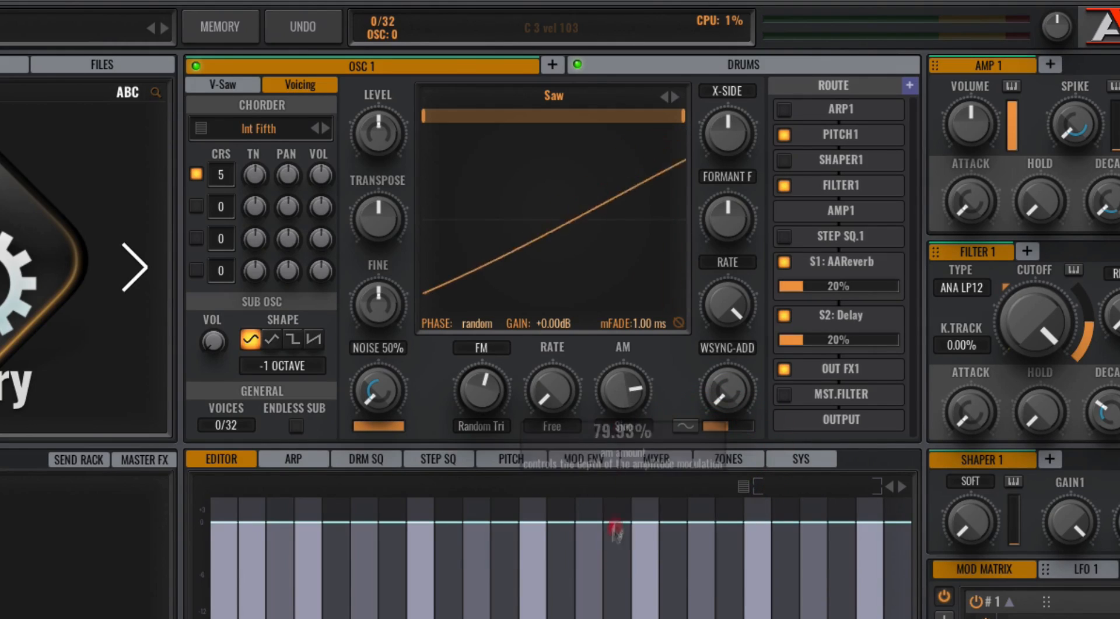
drag(618, 390, 618, 601)
drag(481, 392, 513, 553)
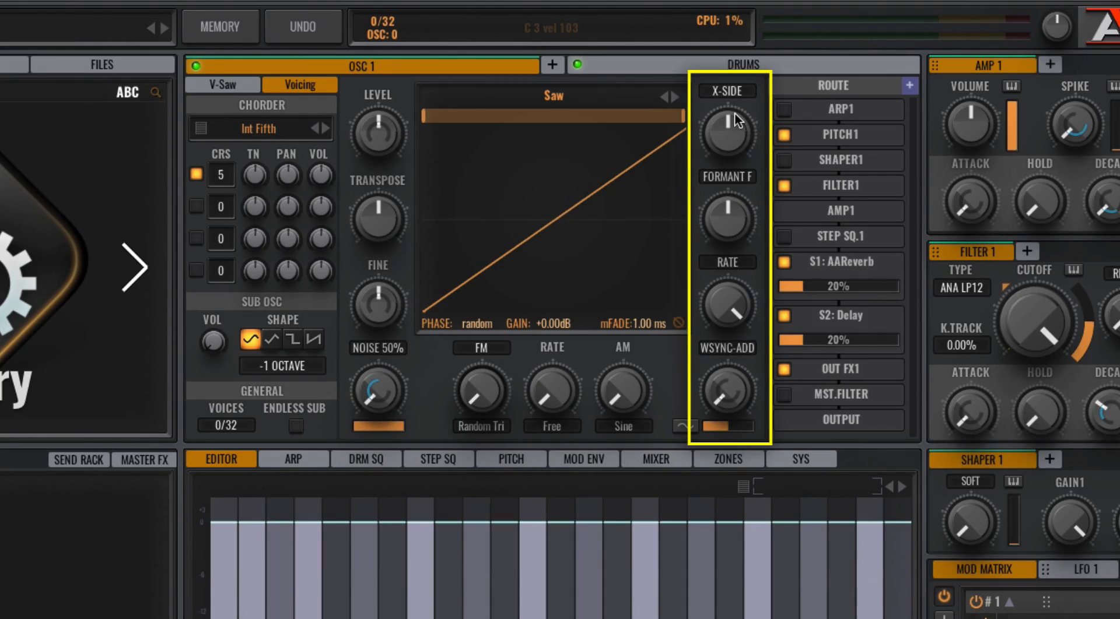
- Try x-cite bending in Side mode, switch the mode to XCITE MID, and return the amount to 0%
mouse_move(736, 120)
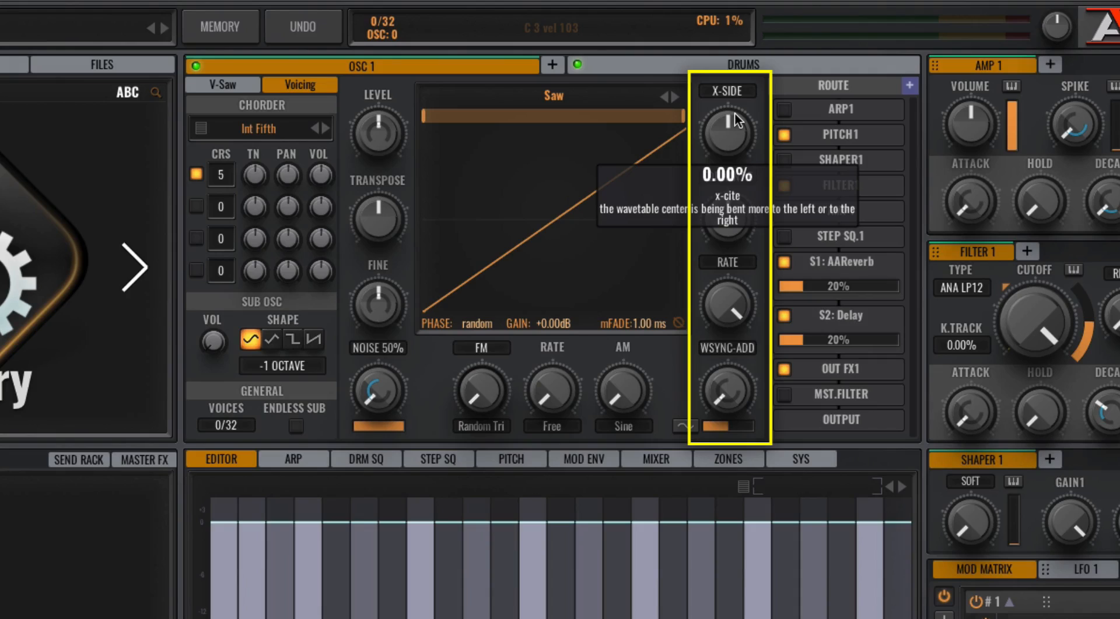
mouse_move(736, 98)
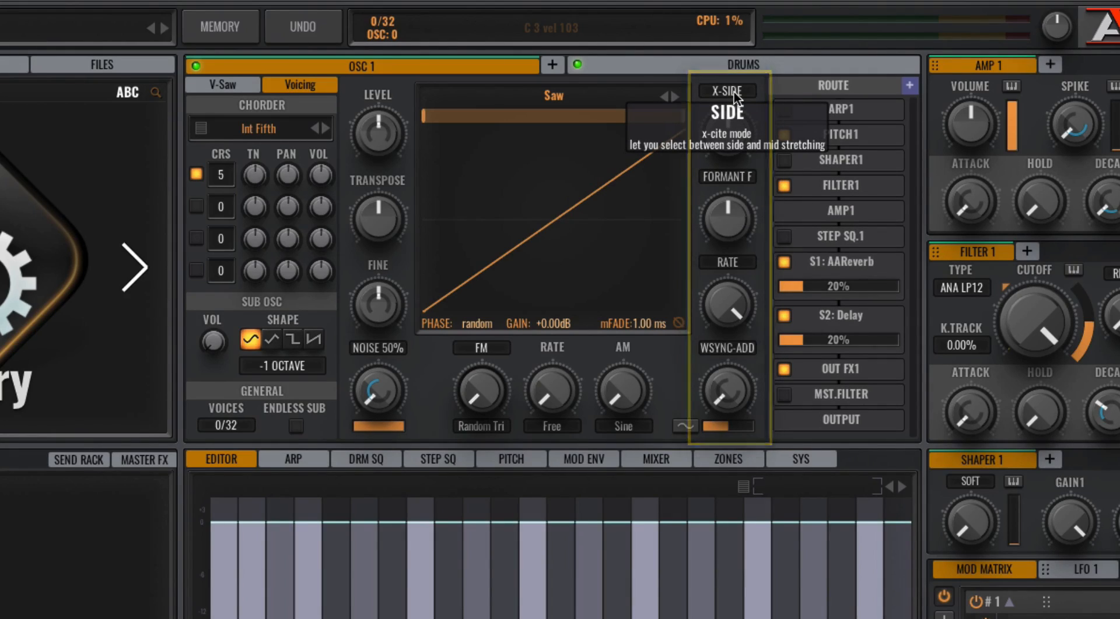
click(734, 94)
click(742, 125)
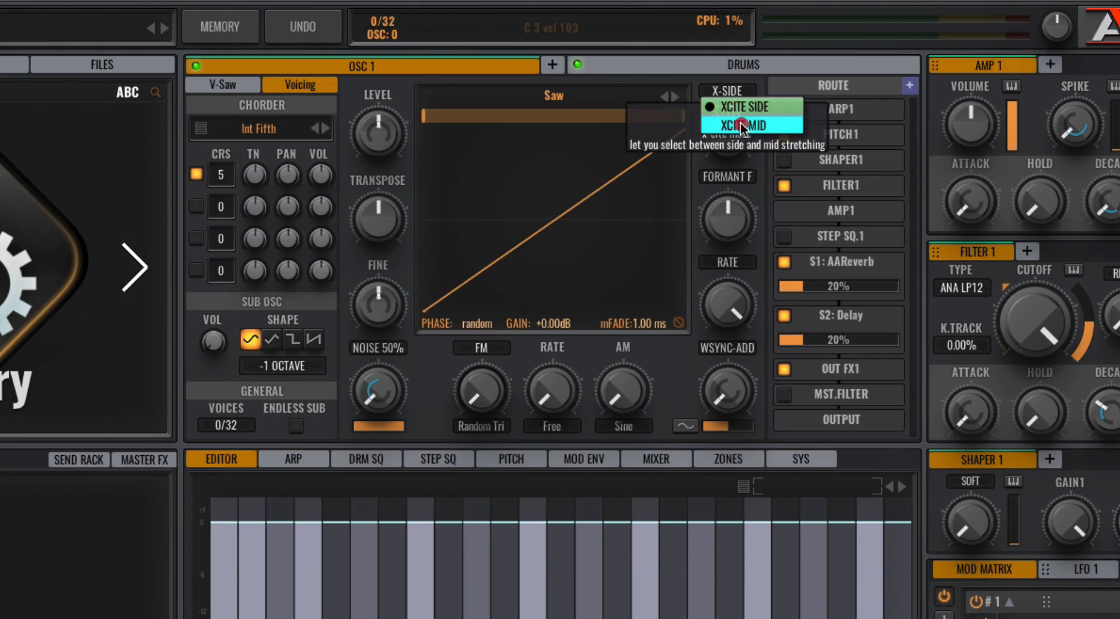
click(733, 84)
drag(722, 127, 715, 82)
click(725, 90)
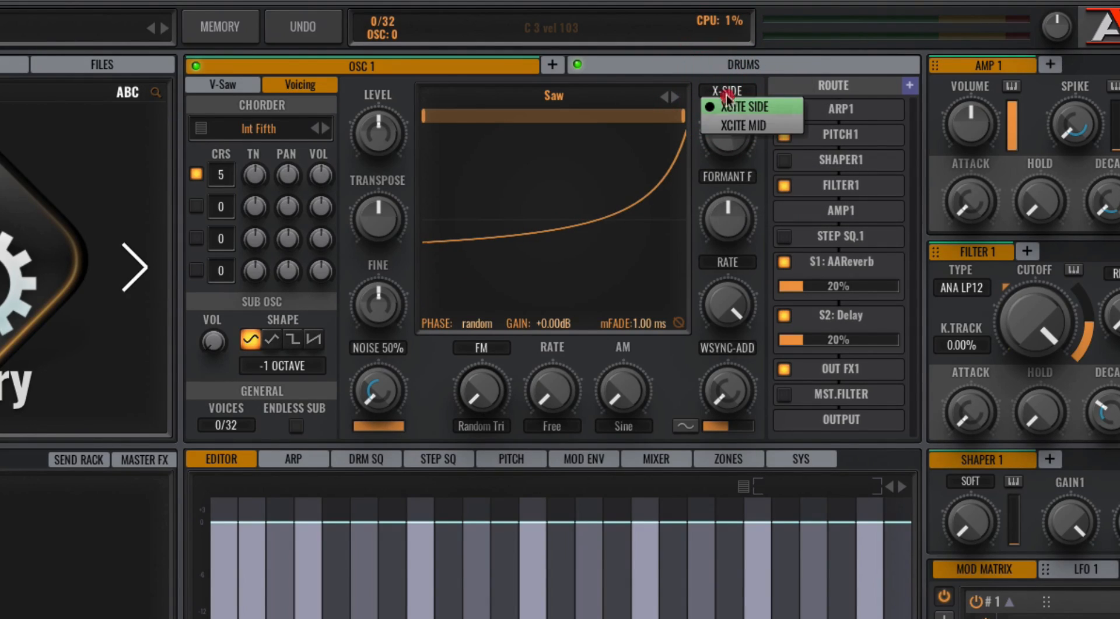
click(734, 126)
drag(727, 127, 721, 175)
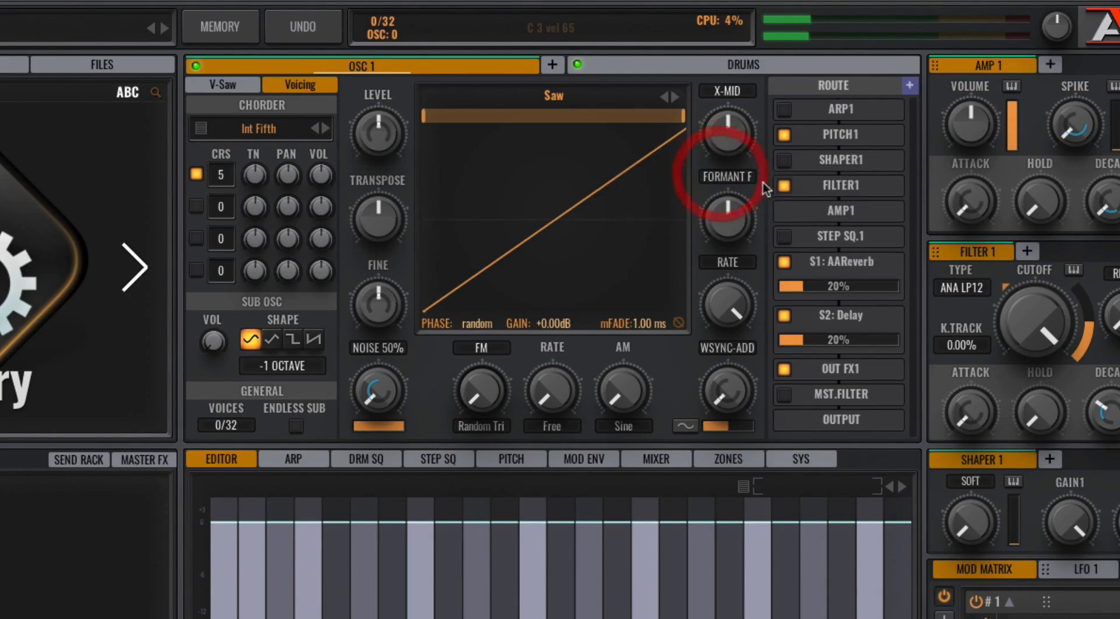
- Try out the formant control and switch its mode to FORMANT-CUT
mouse_move(729, 231)
mouse_down()
mouse_move(716, 261)
mouse_move(718, 222)
mouse_up()
click(717, 174)
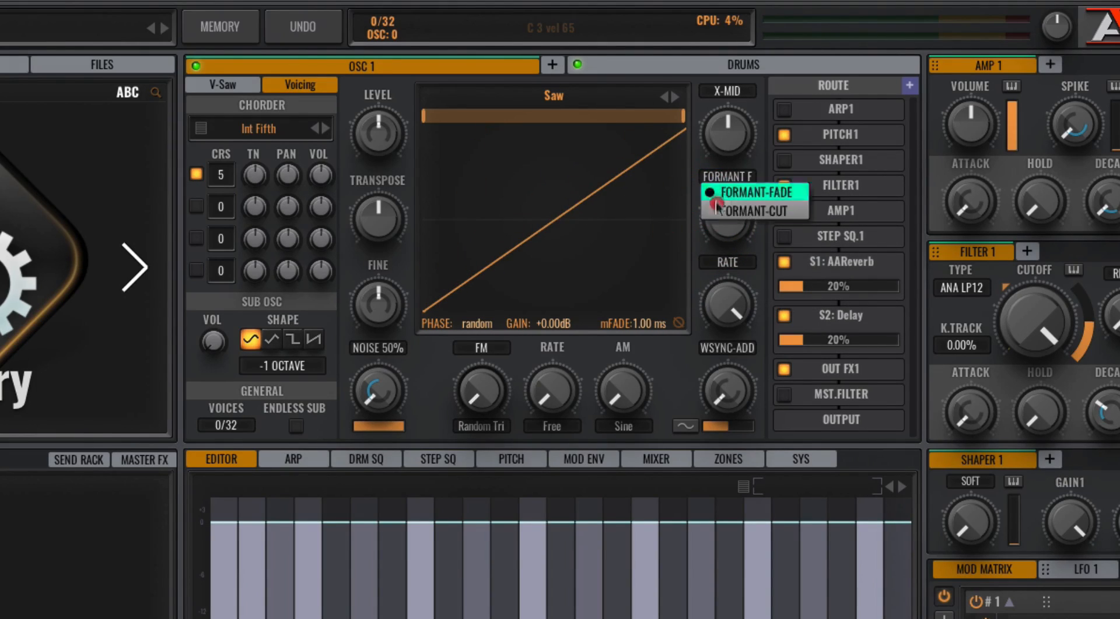
click(705, 171)
click(727, 179)
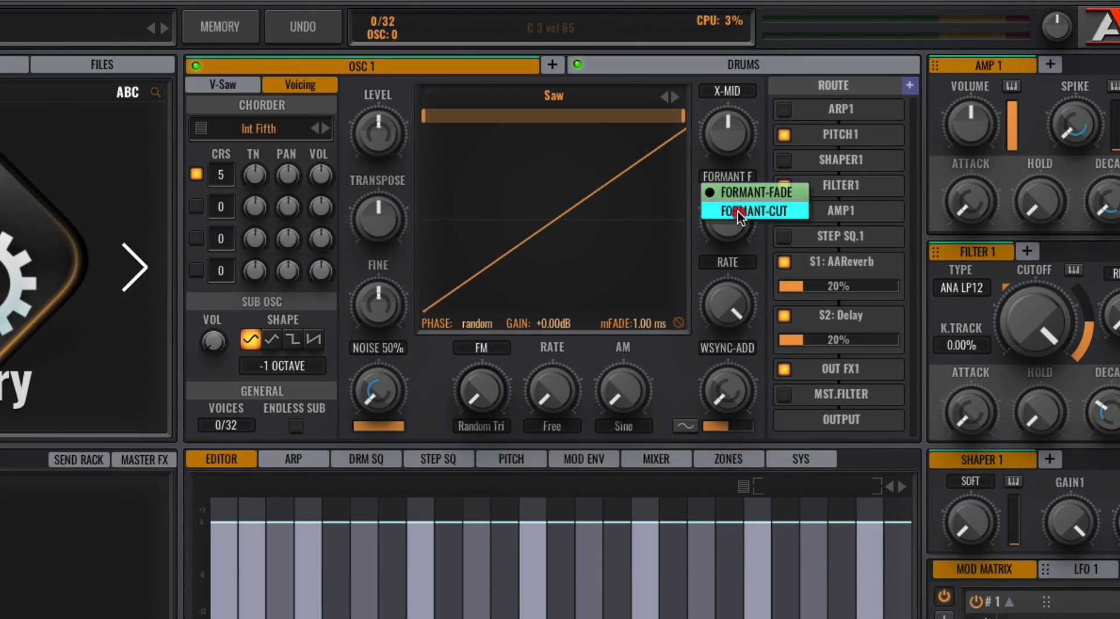
click(715, 210)
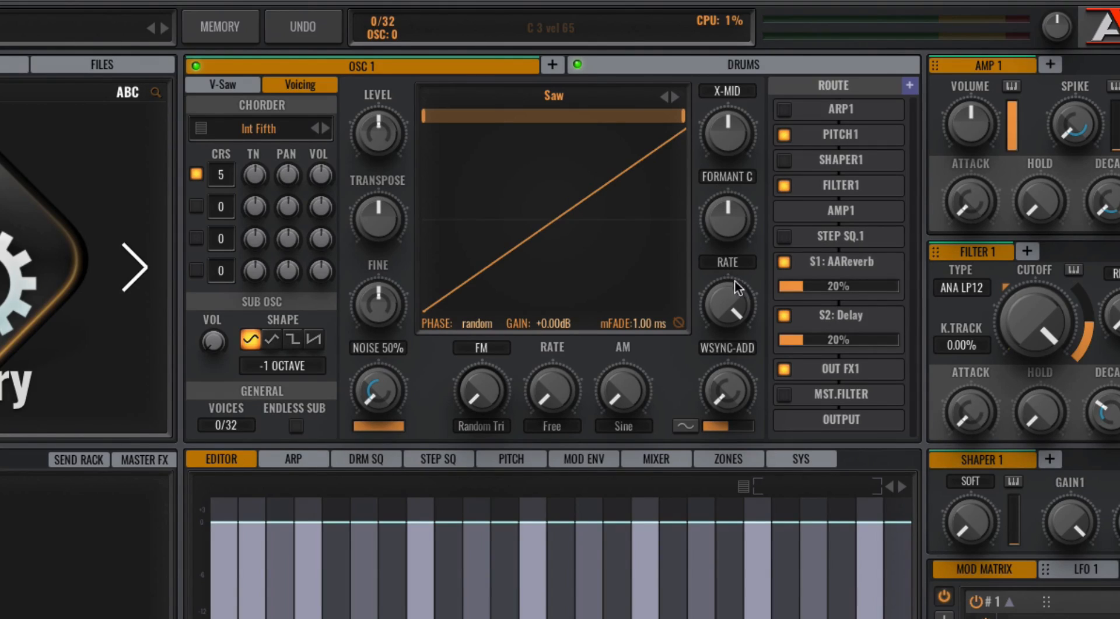
- Try the reduction control with its BITS and RATE modes, and set the mode to BOTH
drag(728, 300, 705, 272)
click(736, 265)
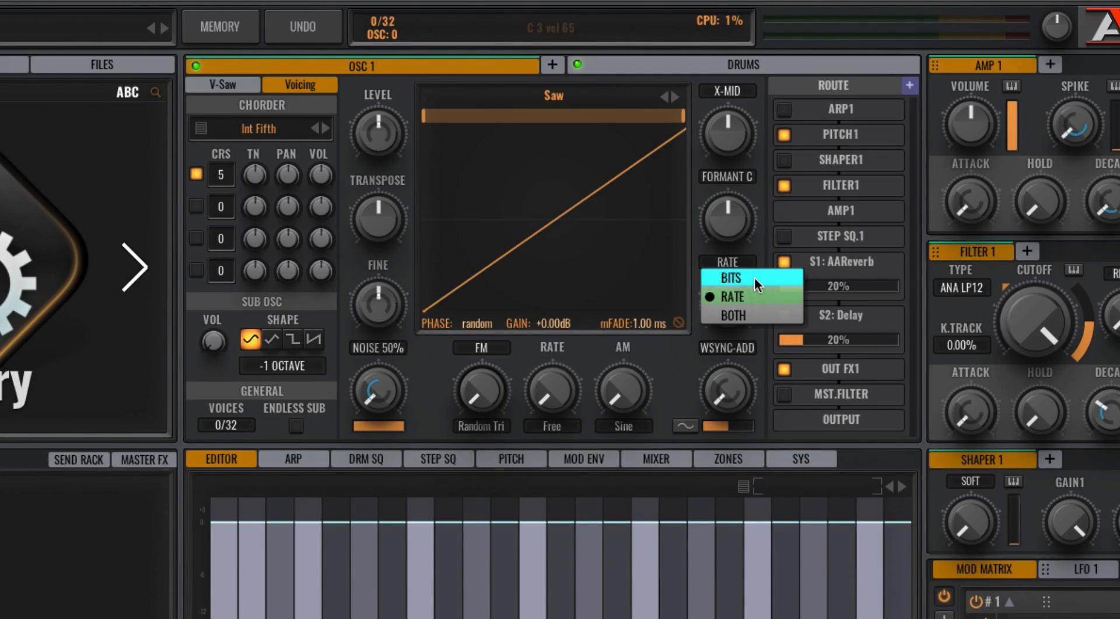
click(754, 277)
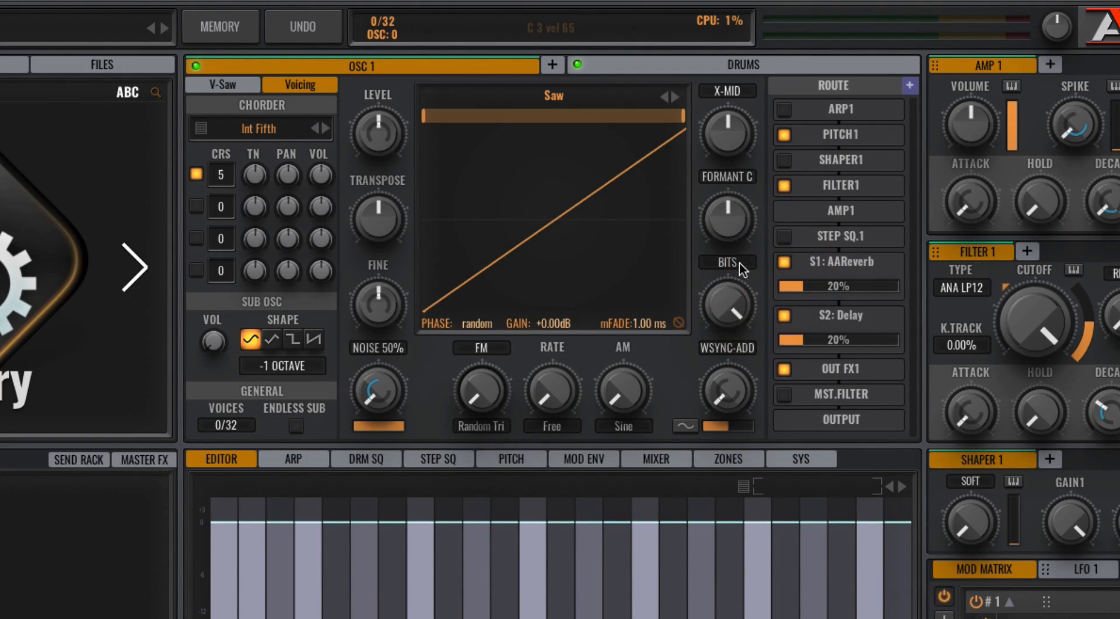
click(737, 264)
click(743, 295)
click(728, 263)
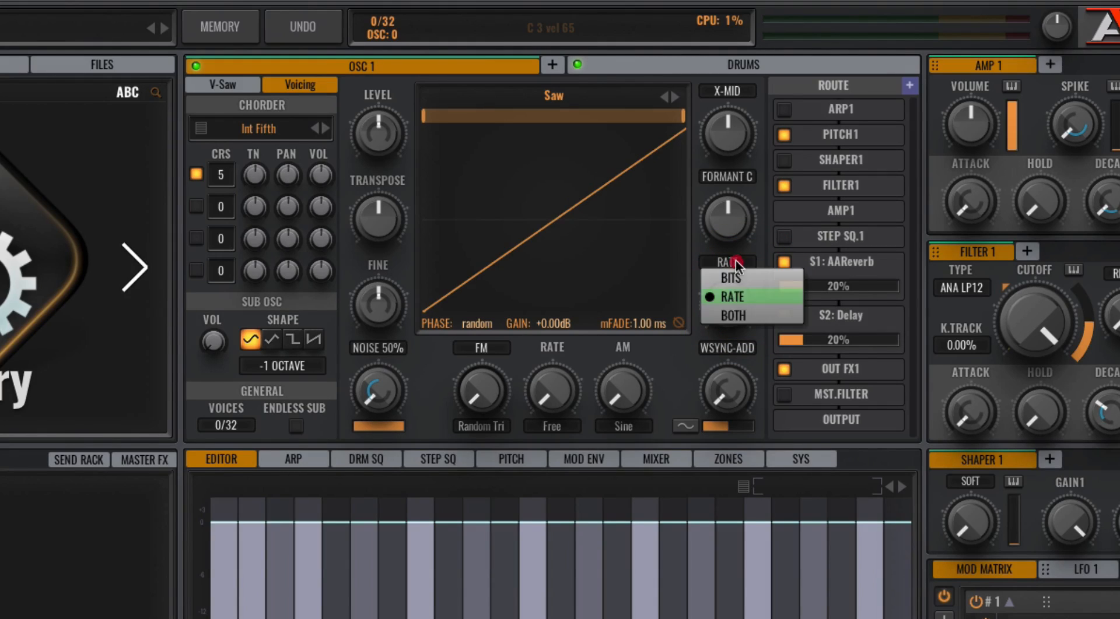
click(752, 316)
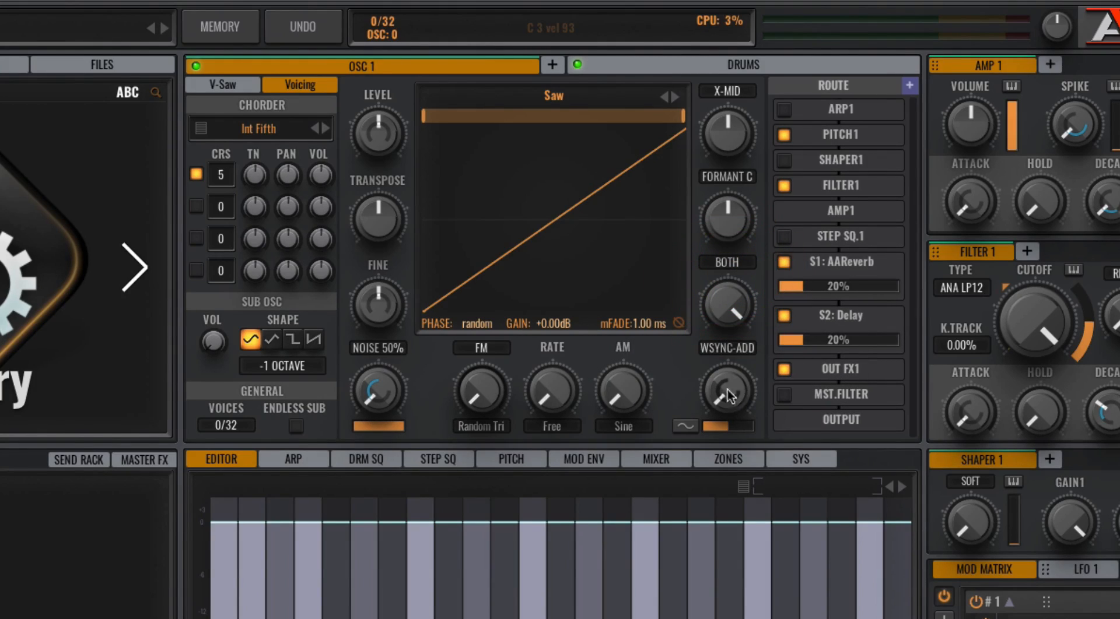
- Set OSC 1's oscillator sync mode to SYNC ADD
mouse_move(732, 399)
click(729, 350)
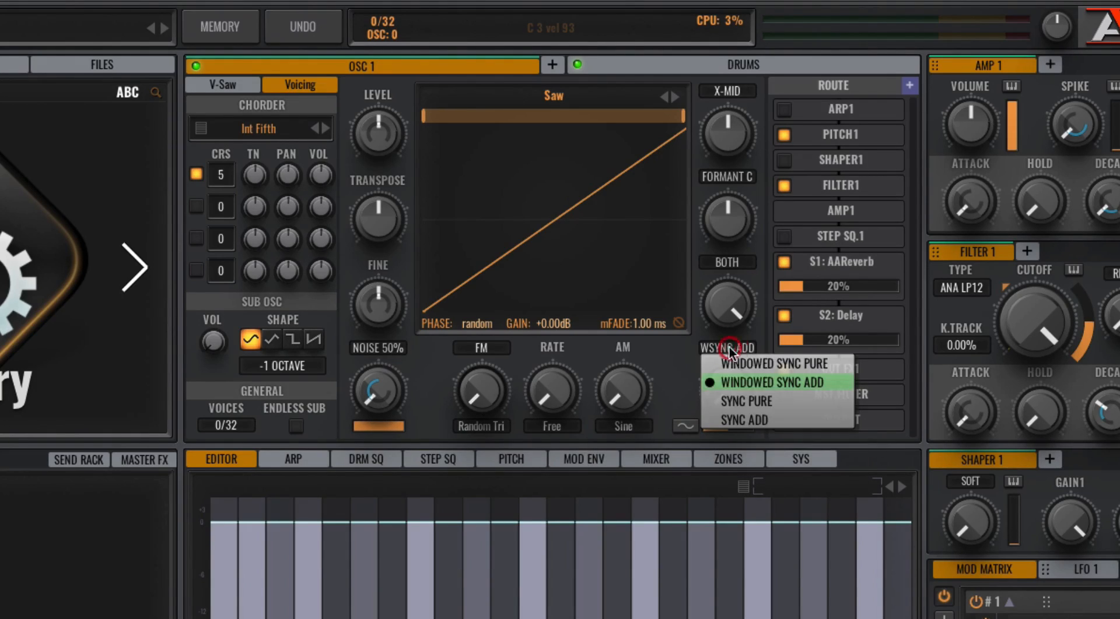
click(779, 415)
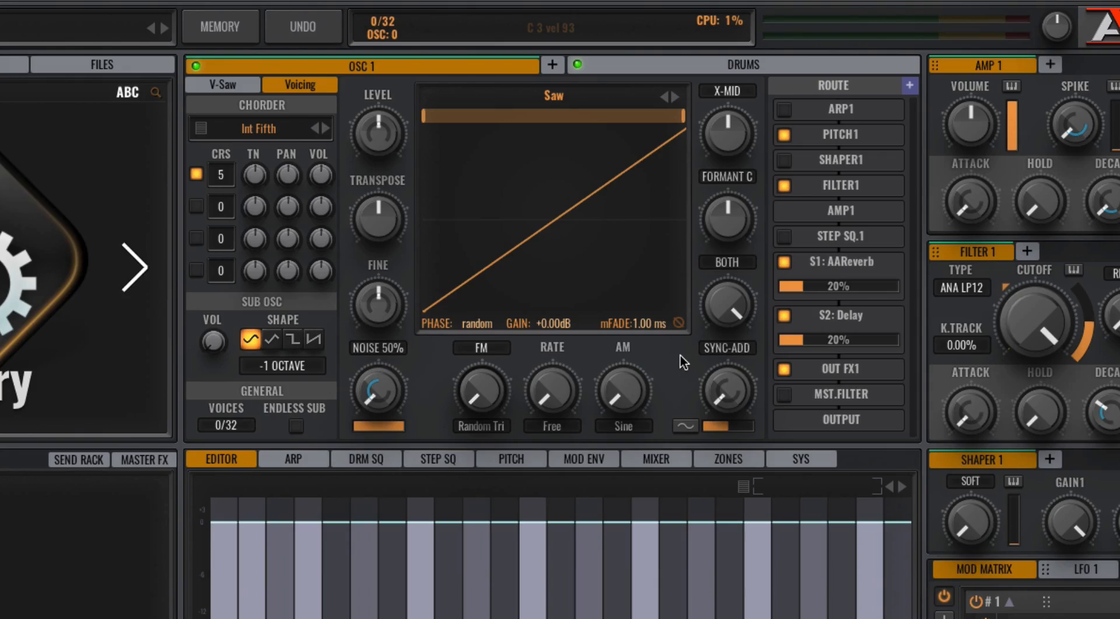
- Open the sync section's curve display and try reshaping its curve
click(687, 428)
click(687, 430)
click(687, 429)
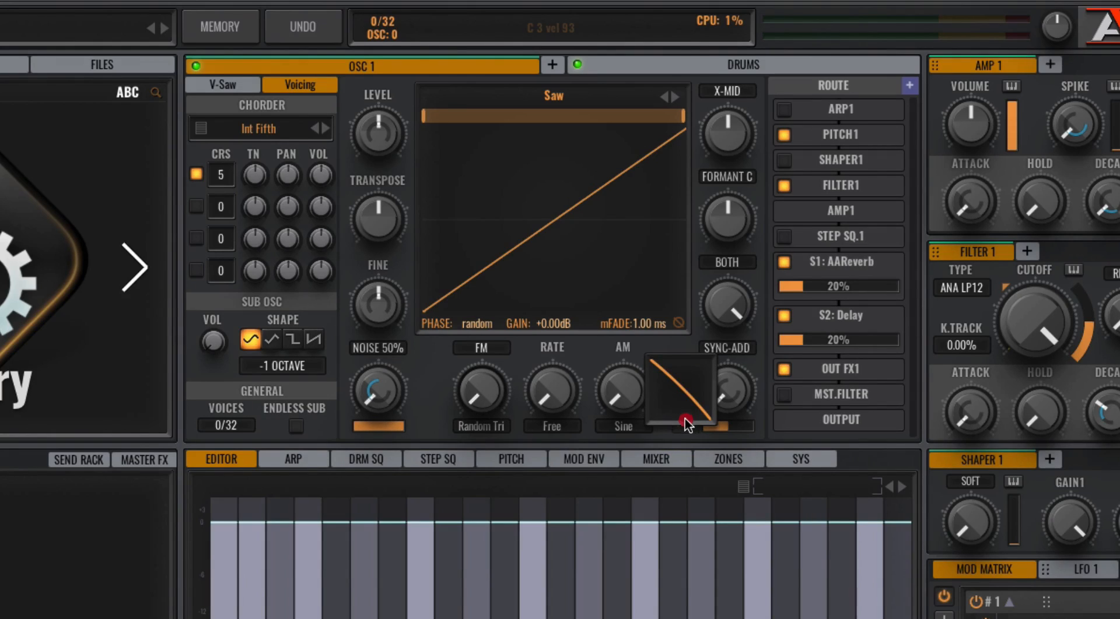
mouse_move(685, 423)
mouse_down()
mouse_move(672, 482)
mouse_move(682, 380)
mouse_move(652, 461)
mouse_move(678, 407)
mouse_move(657, 479)
mouse_up()
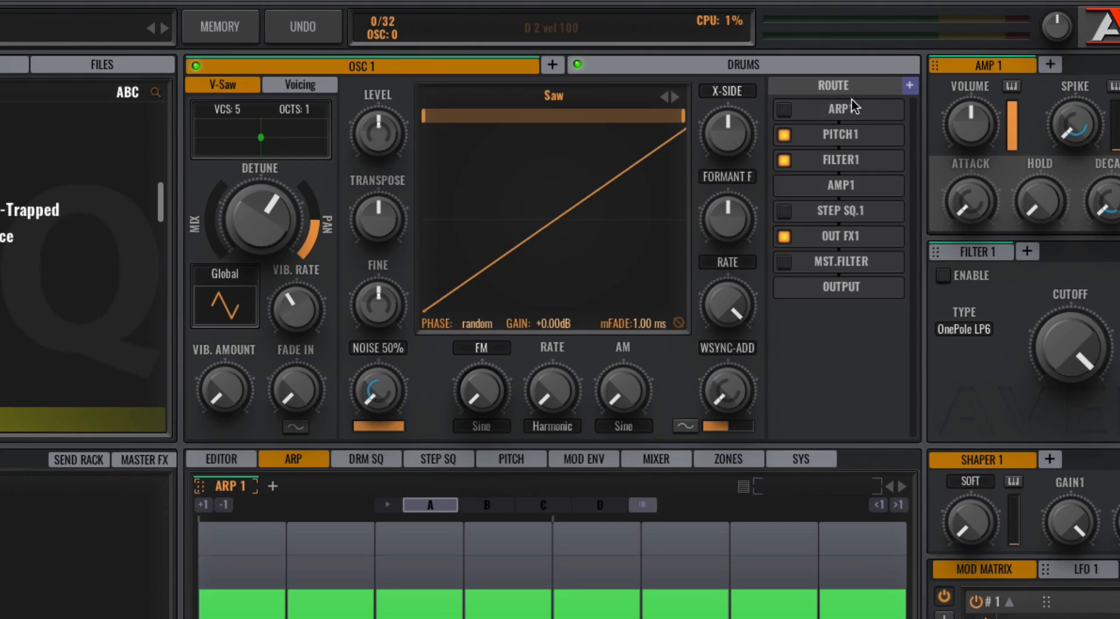
- Add the AAReverb send to OSC 1's route, toggle it for comparison, and set its amount to 29%
click(909, 86)
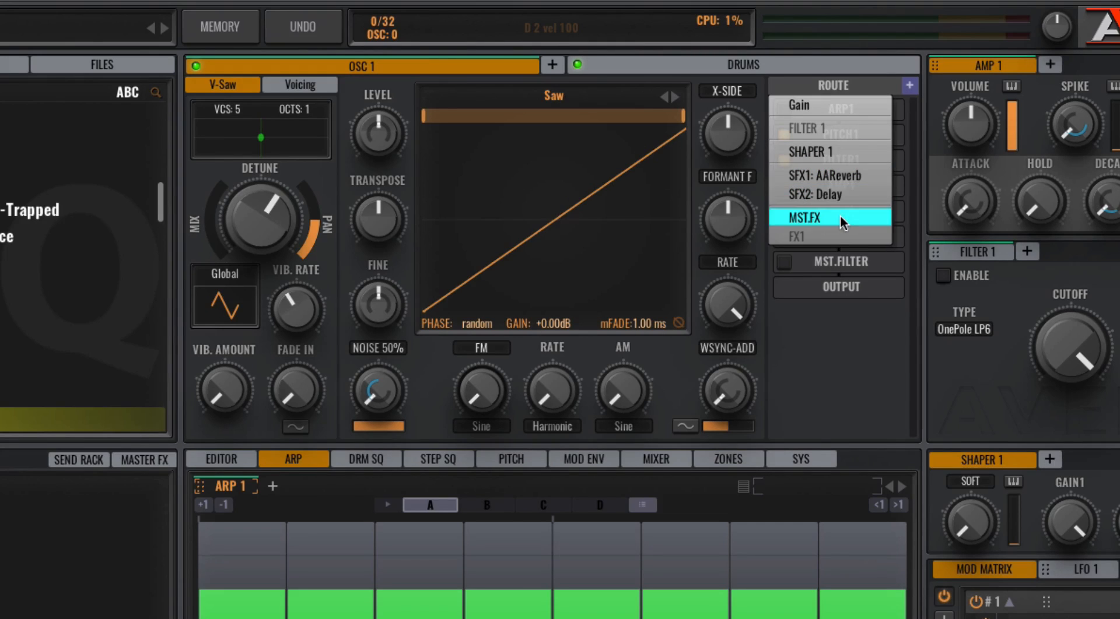
click(859, 181)
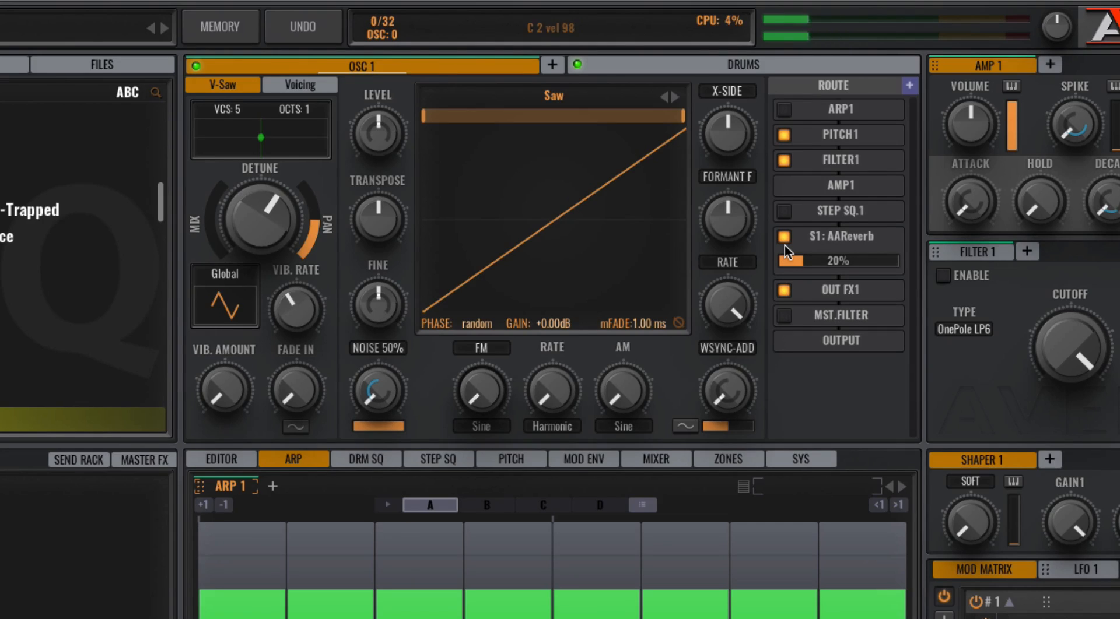
click(785, 240)
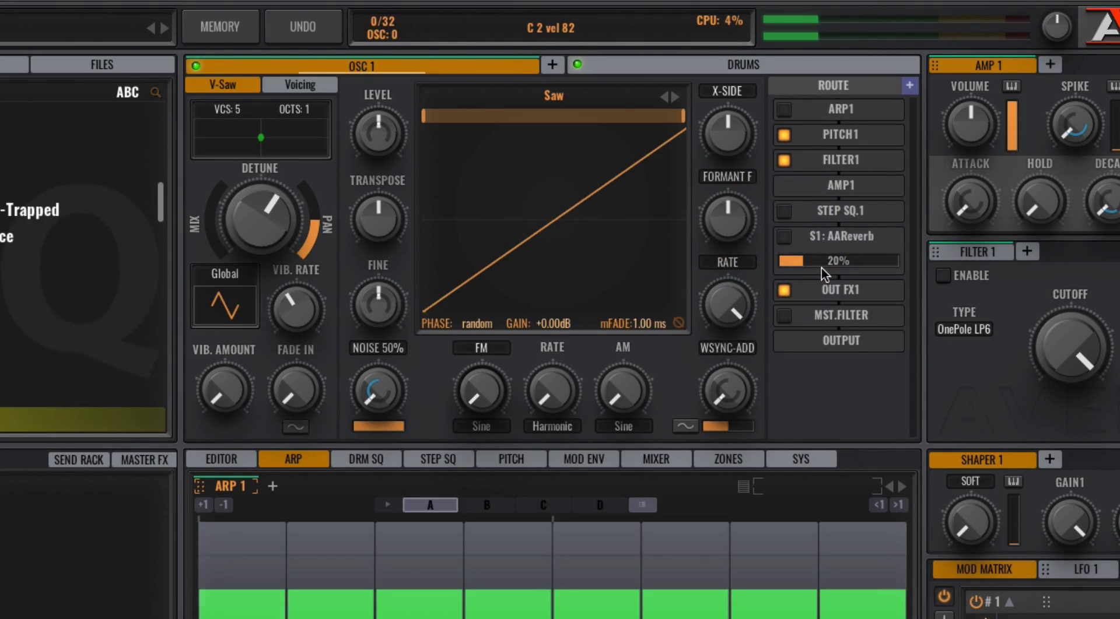
drag(788, 261, 812, 267)
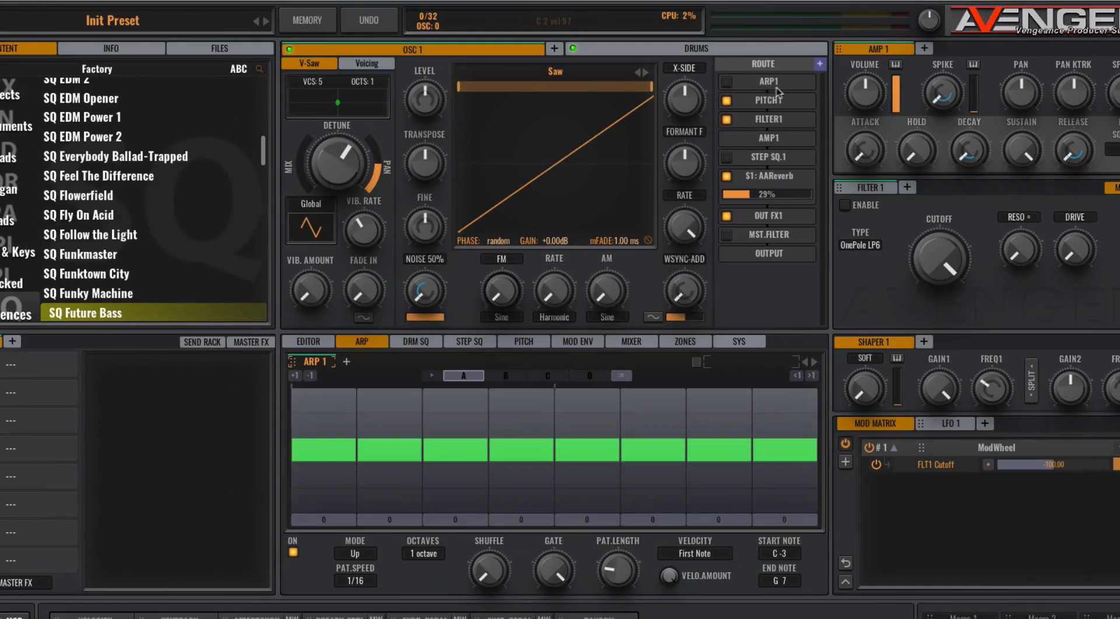
- Enable the arpeggiator in OSC 1's route, add a second arpeggiator, and assign the route to ARP 2
click(728, 83)
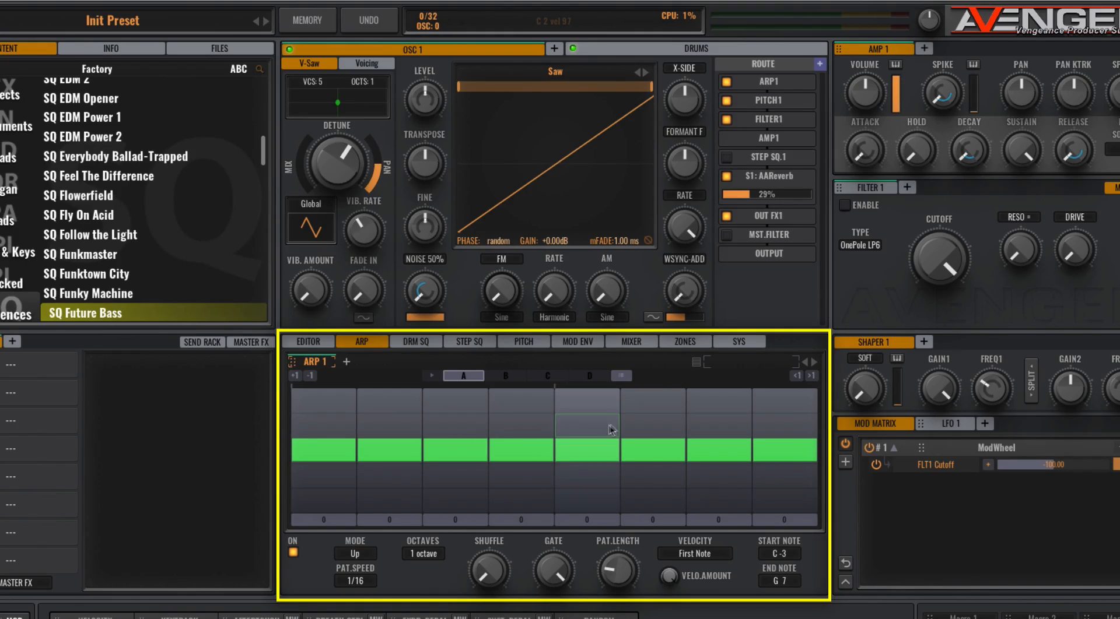
click(347, 363)
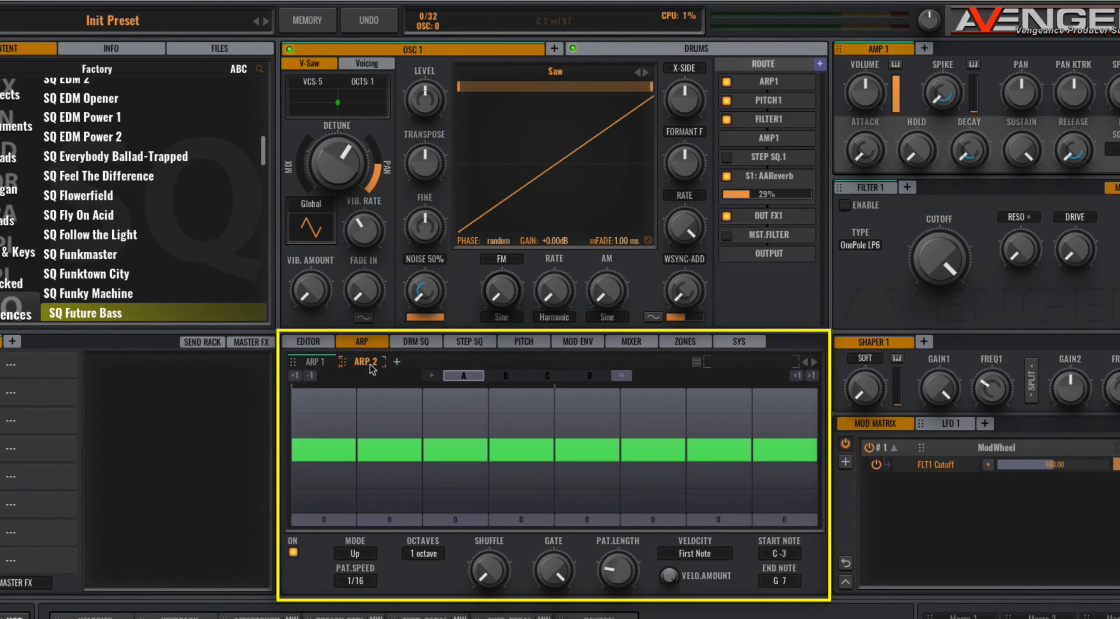
click(314, 363)
click(786, 82)
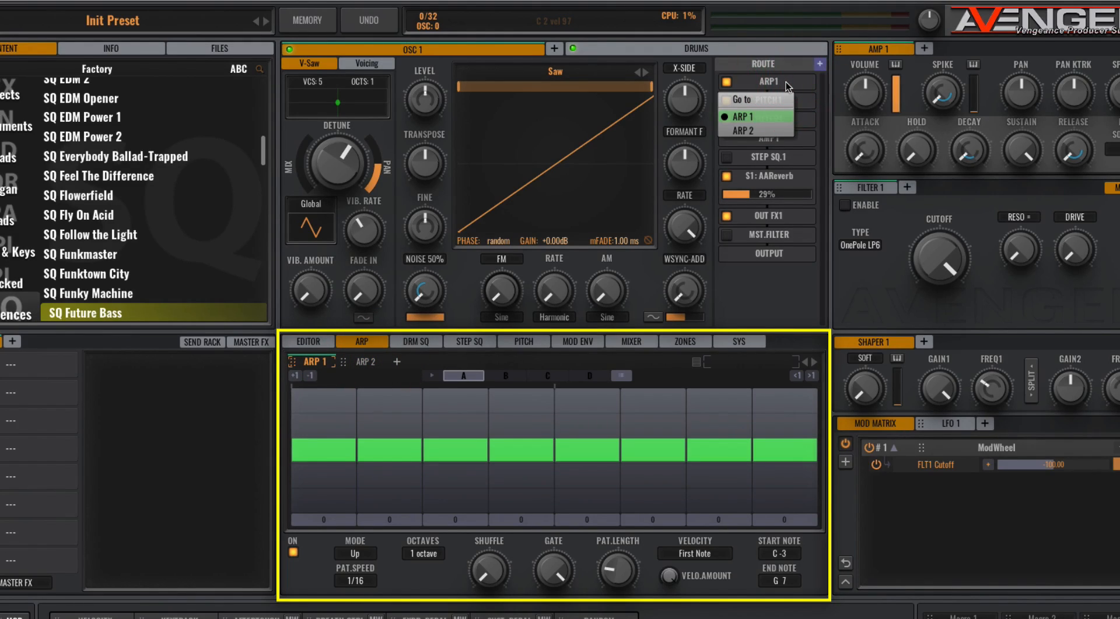
click(773, 132)
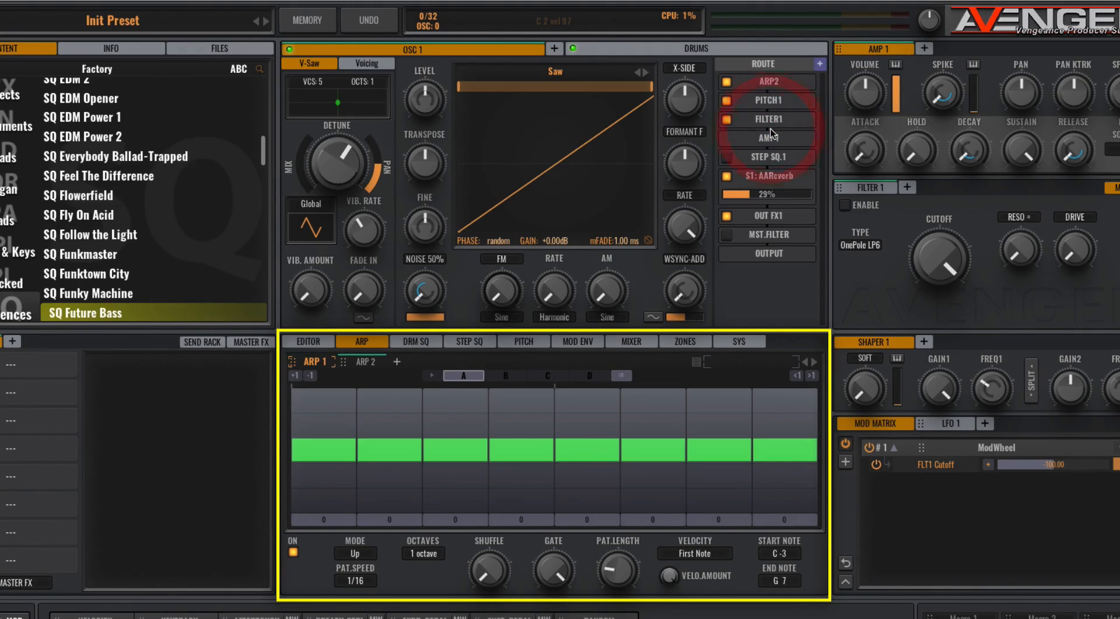
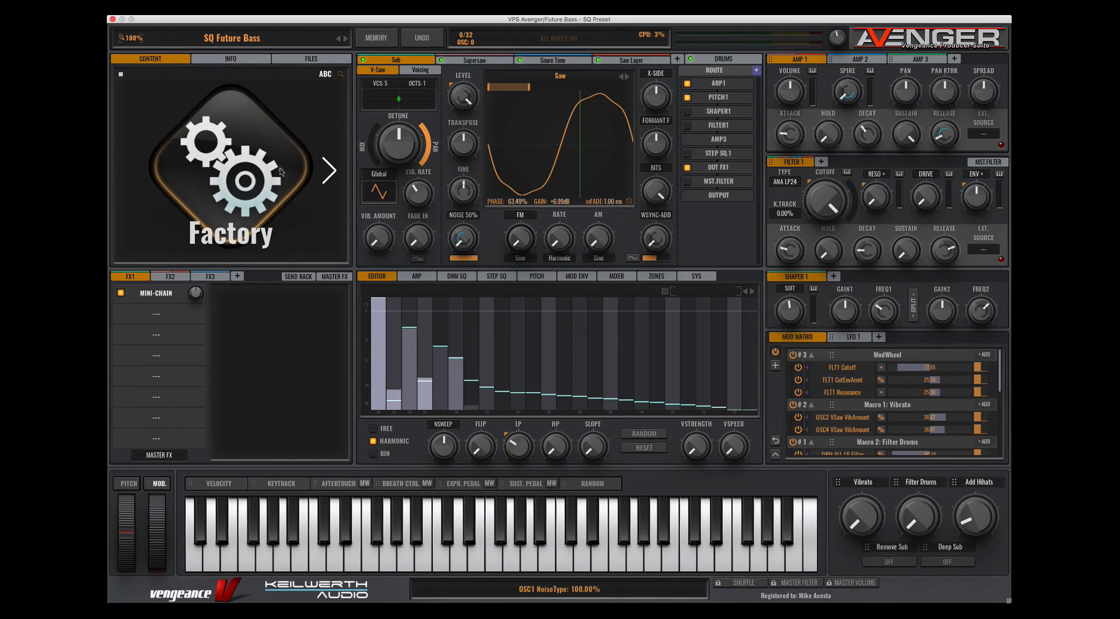
- Browse the Factory bank's categories and look through the Sequences and Arps presets
click(244, 172)
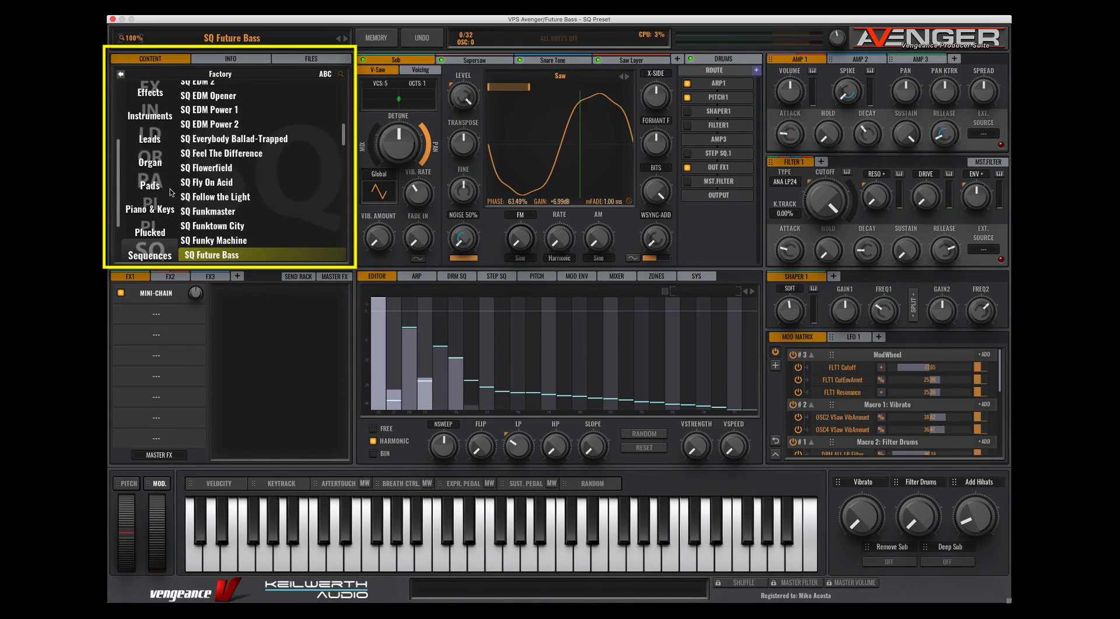
drag(343, 138, 342, 105)
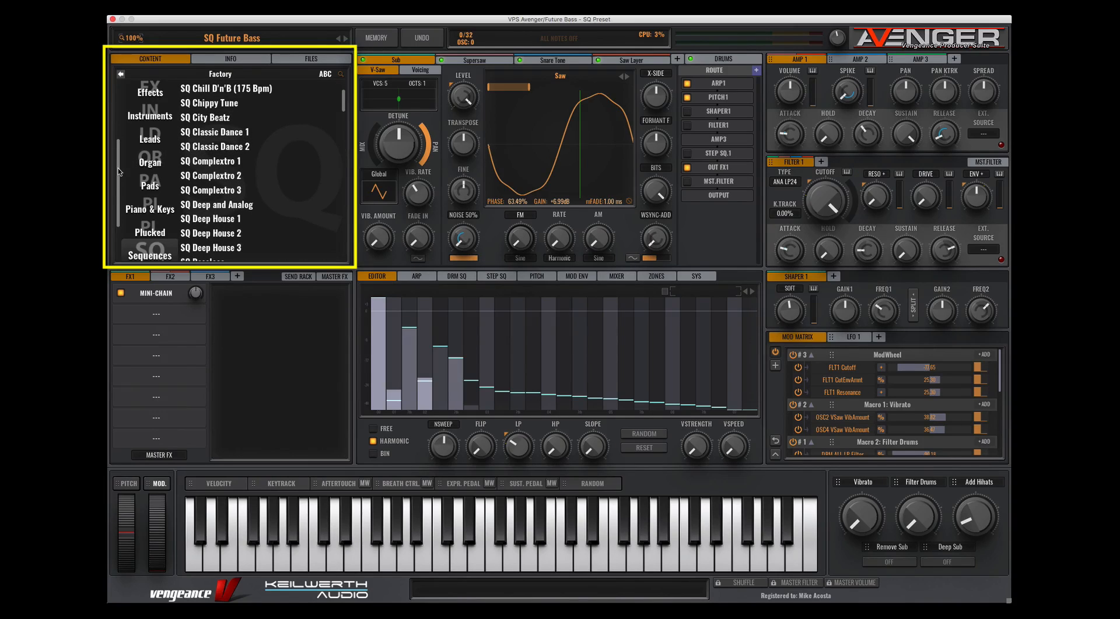
drag(118, 168, 112, 121)
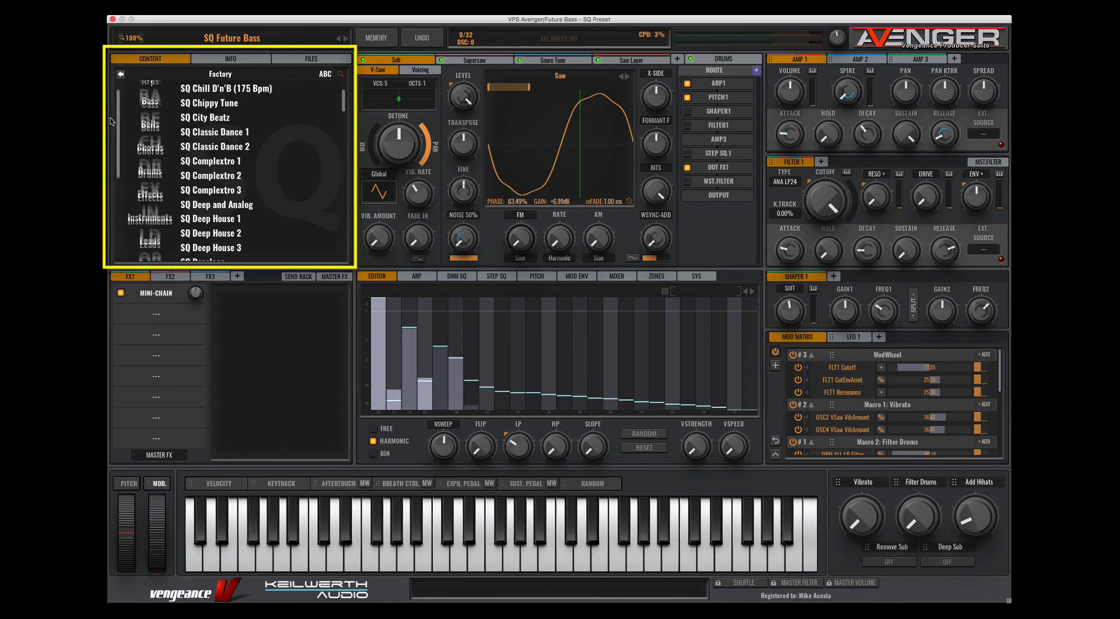
drag(343, 108, 341, 131)
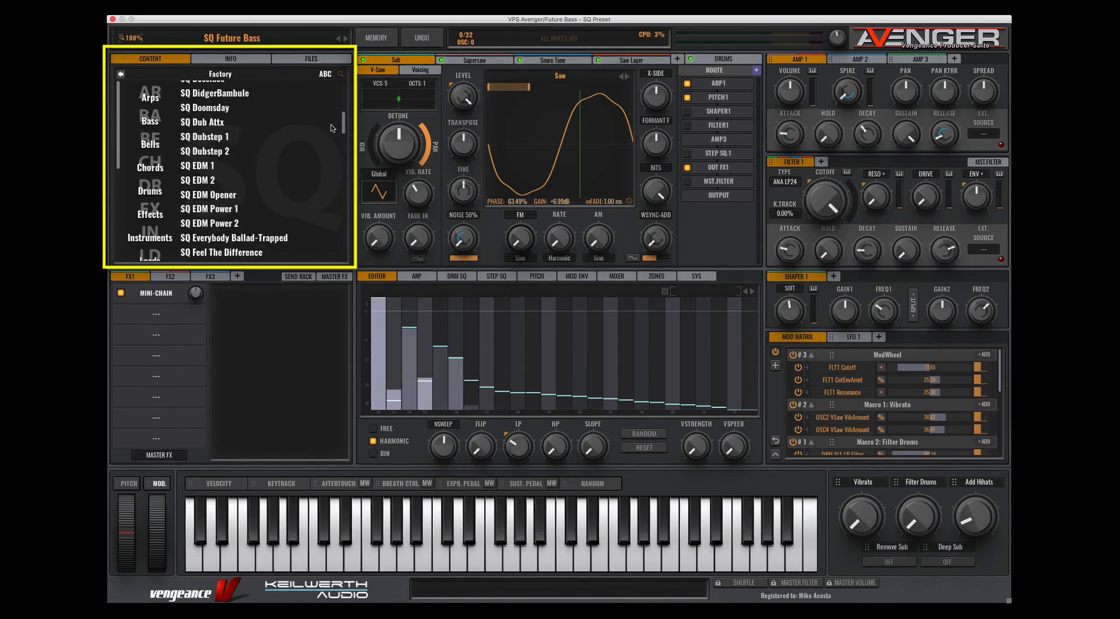
click(153, 100)
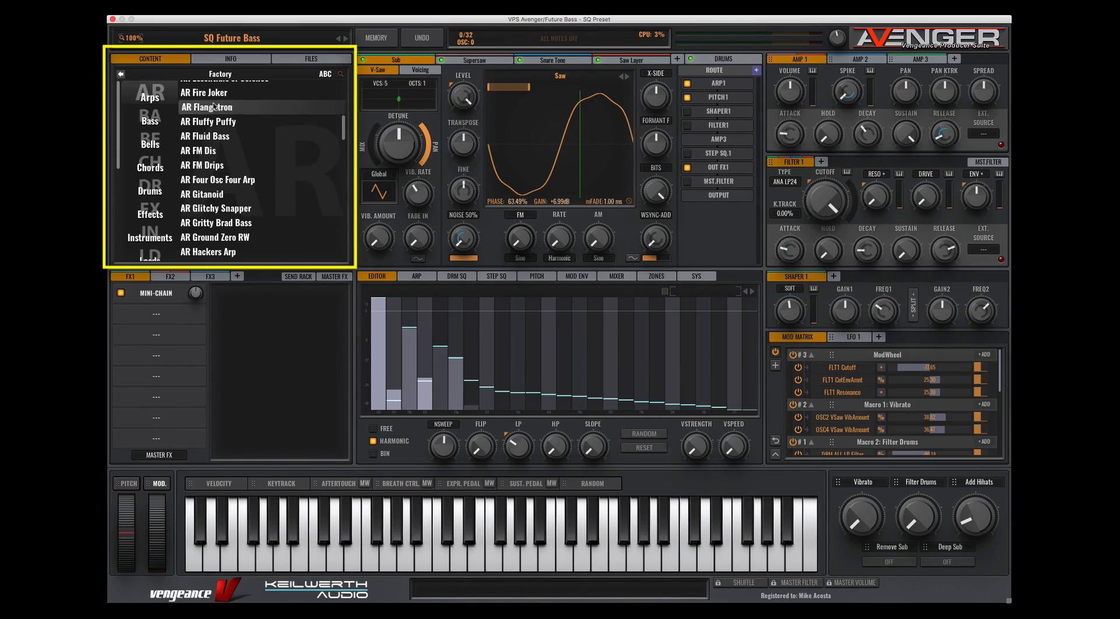
drag(341, 135, 341, 151)
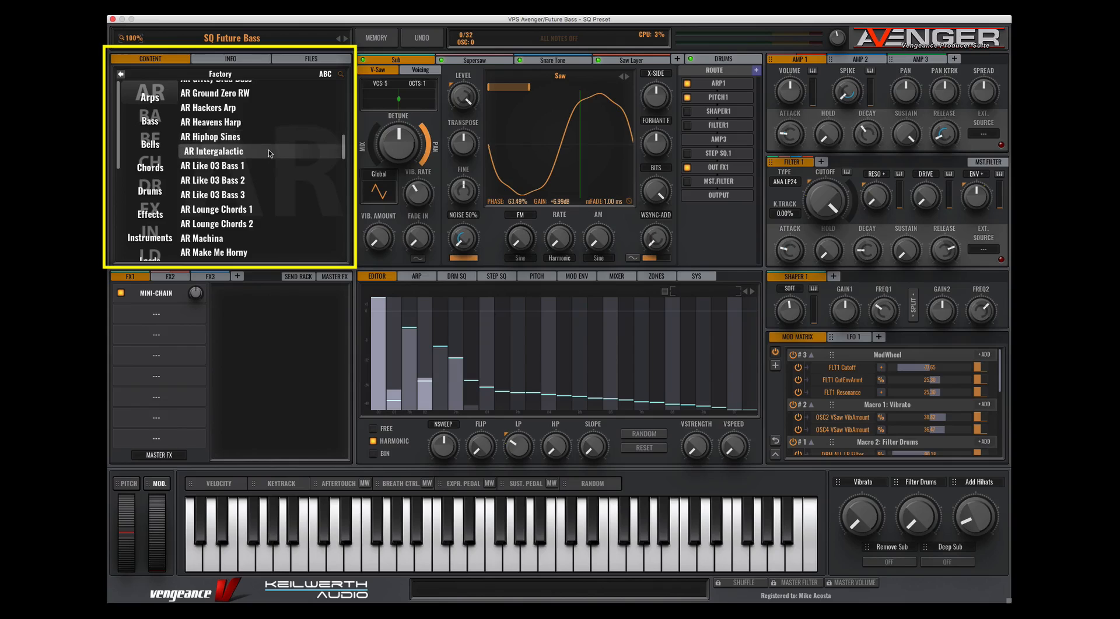
drag(340, 156, 340, 108)
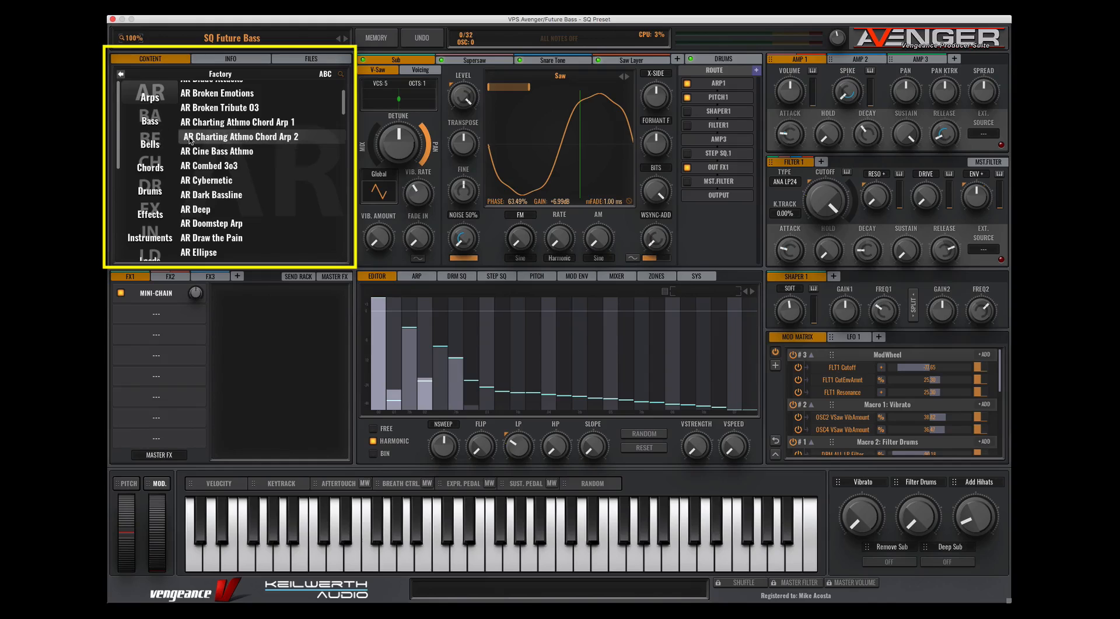
- Leave the Factory bank and look through the expansion banks, such as EDM 1 and Future Chill
click(121, 75)
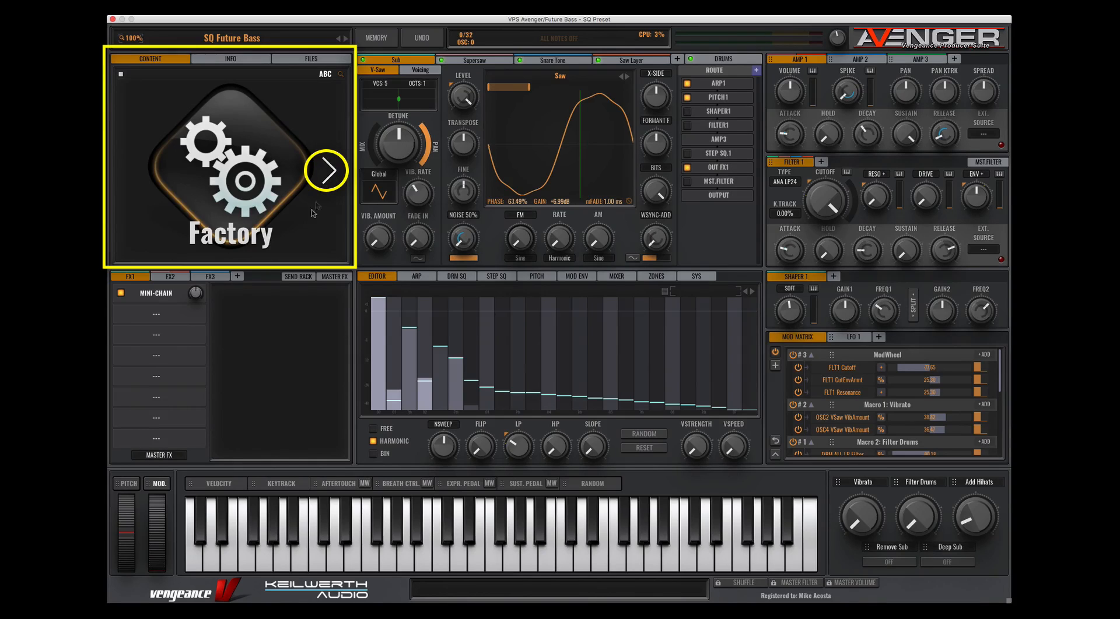
click(331, 170)
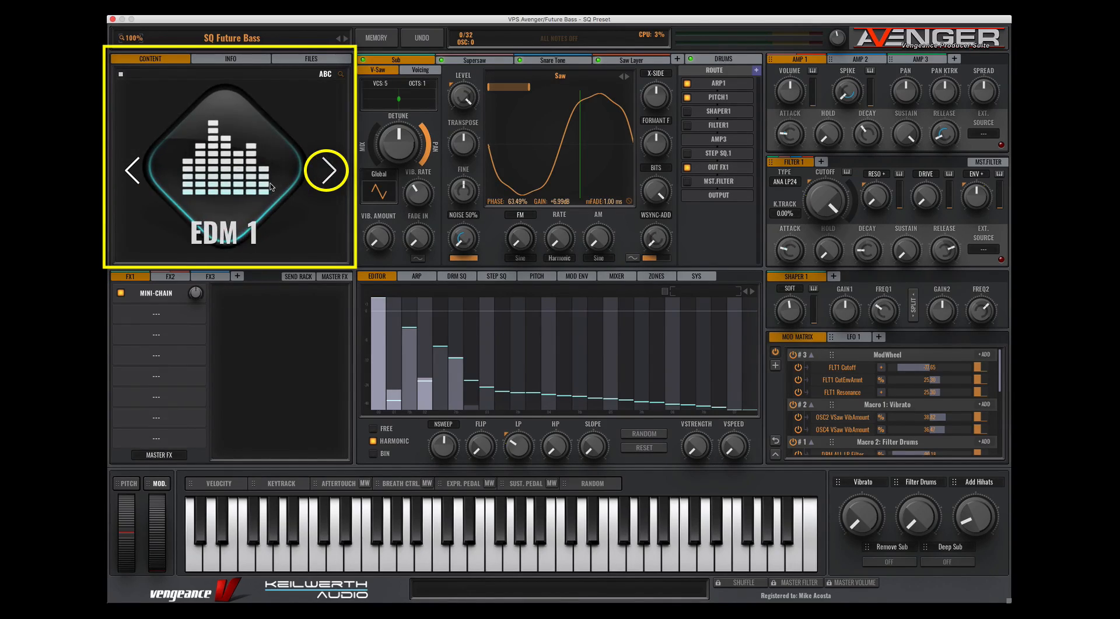
click(329, 171)
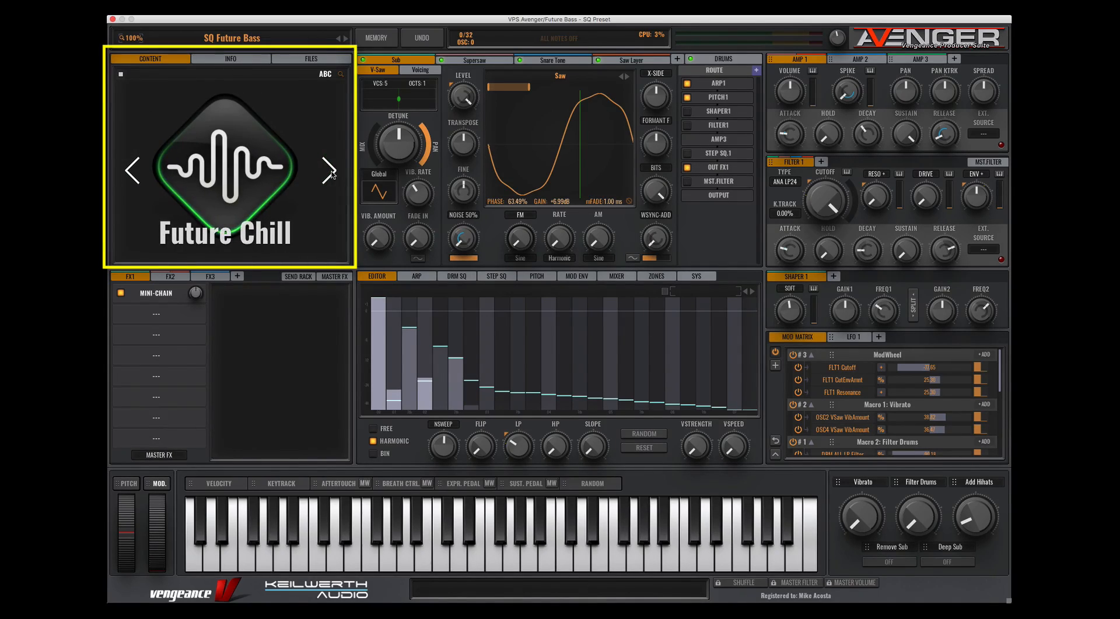
click(330, 172)
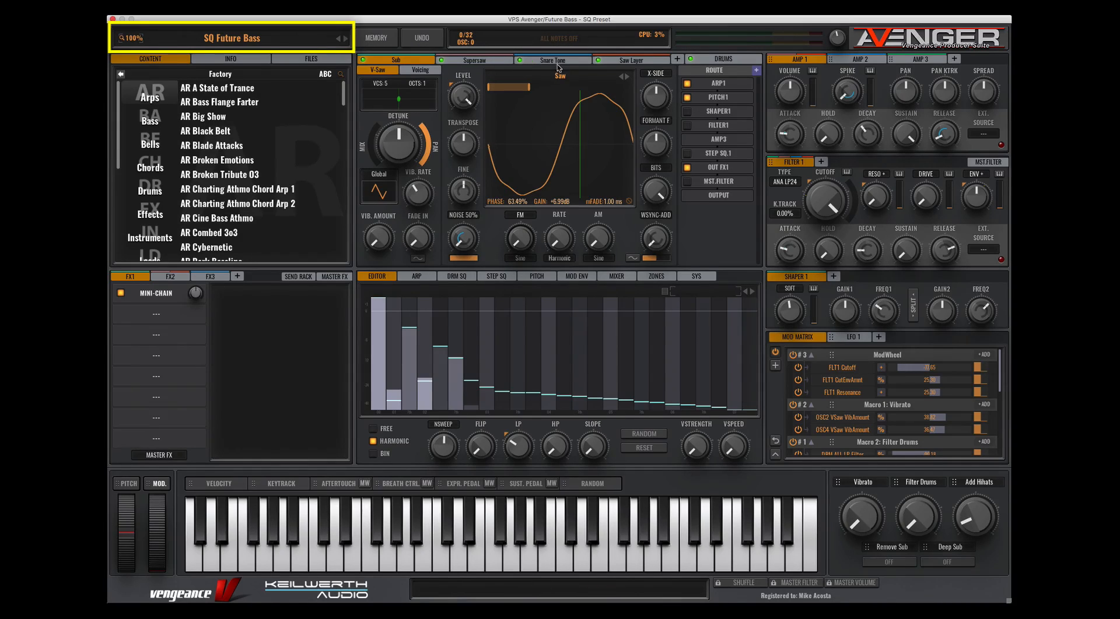
- Examine the Saw Layer, Snare Tone, Supersaw and Sub oscillators, plus the drum kit and its sequencer pattern, in SQ Future Bass
click(630, 61)
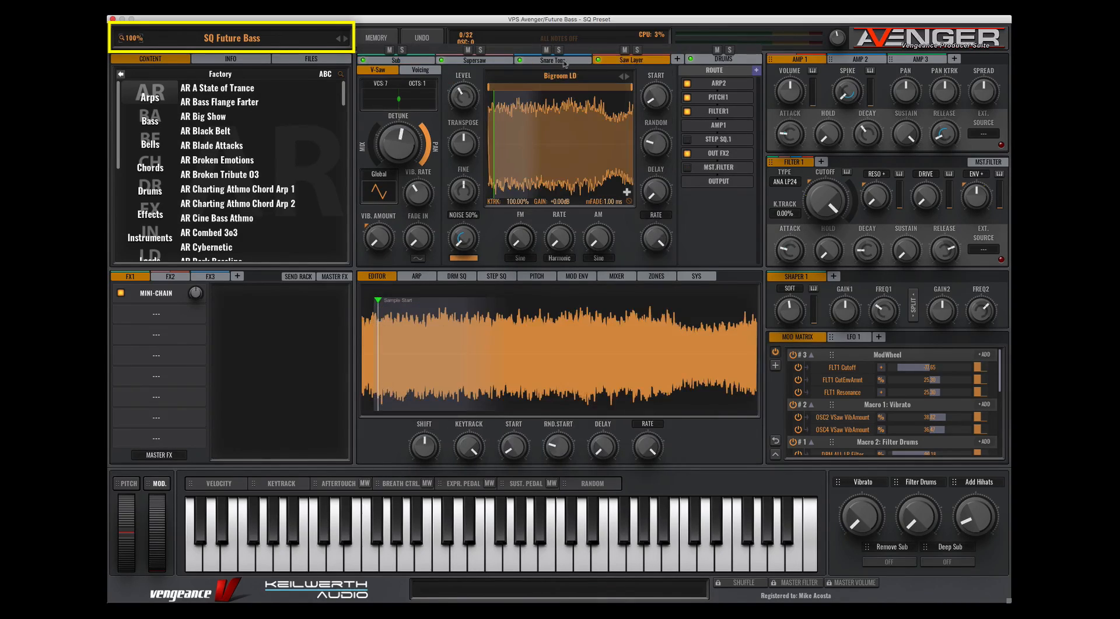
click(560, 61)
click(479, 63)
click(429, 63)
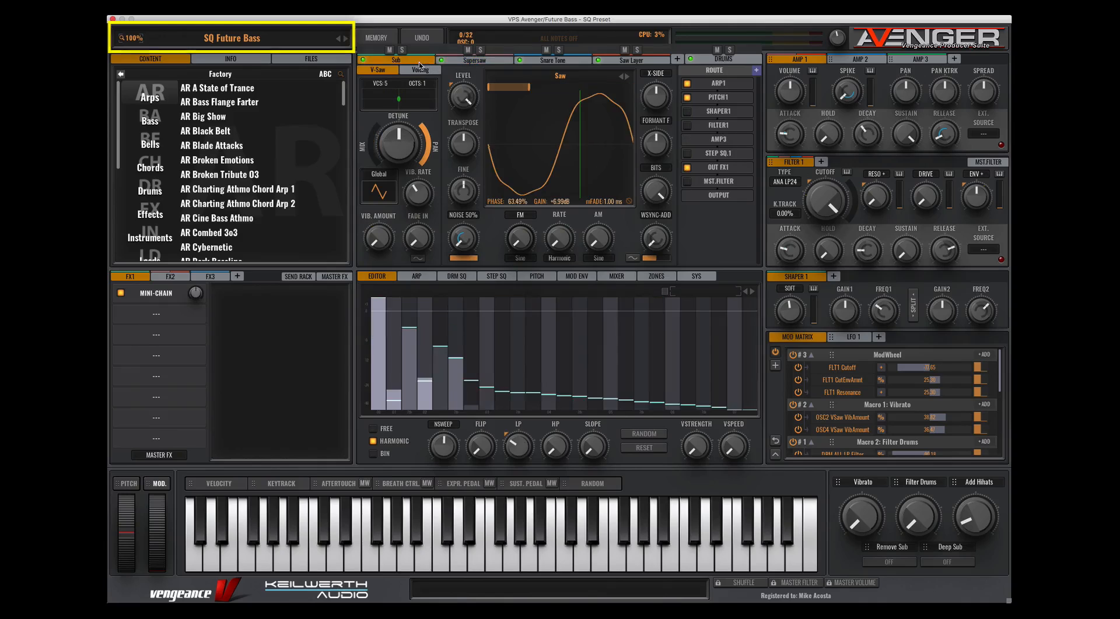
click(486, 61)
click(531, 61)
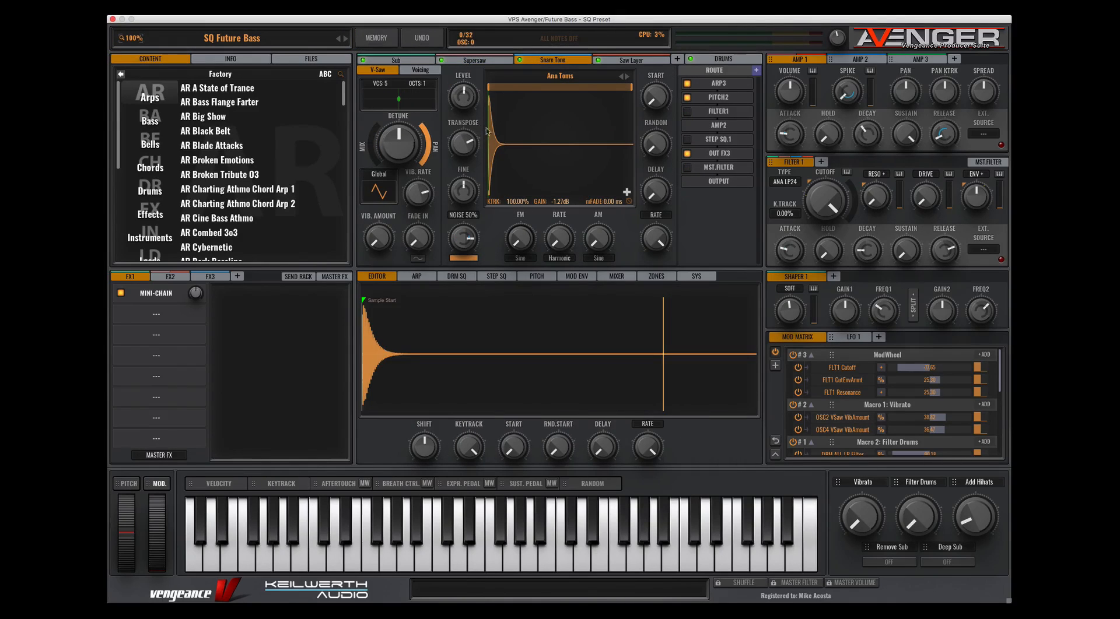
click(722, 60)
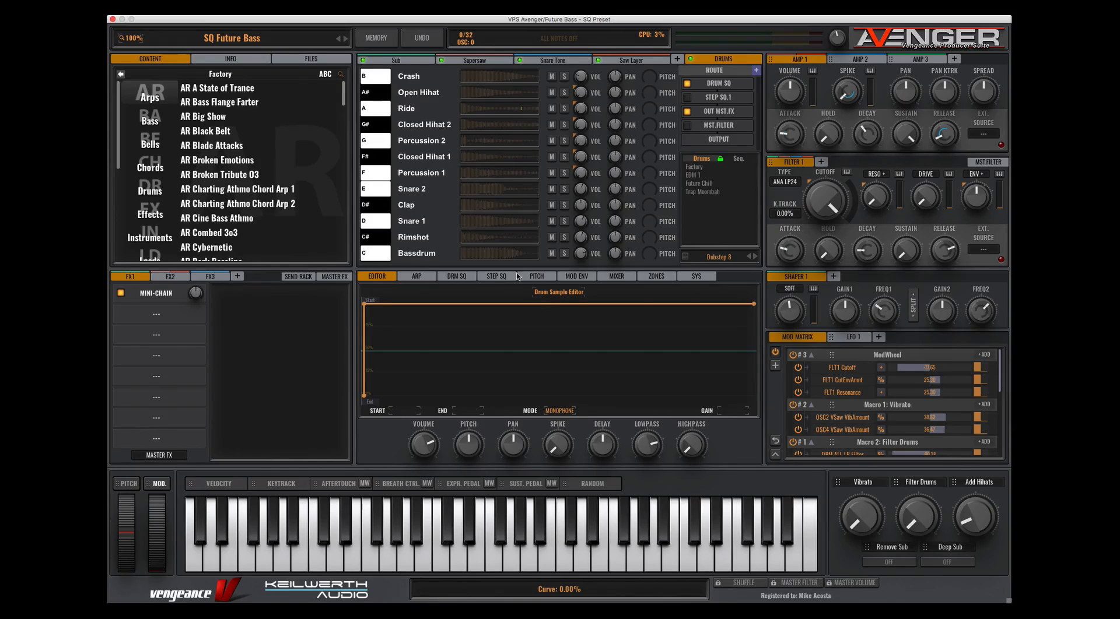
click(460, 277)
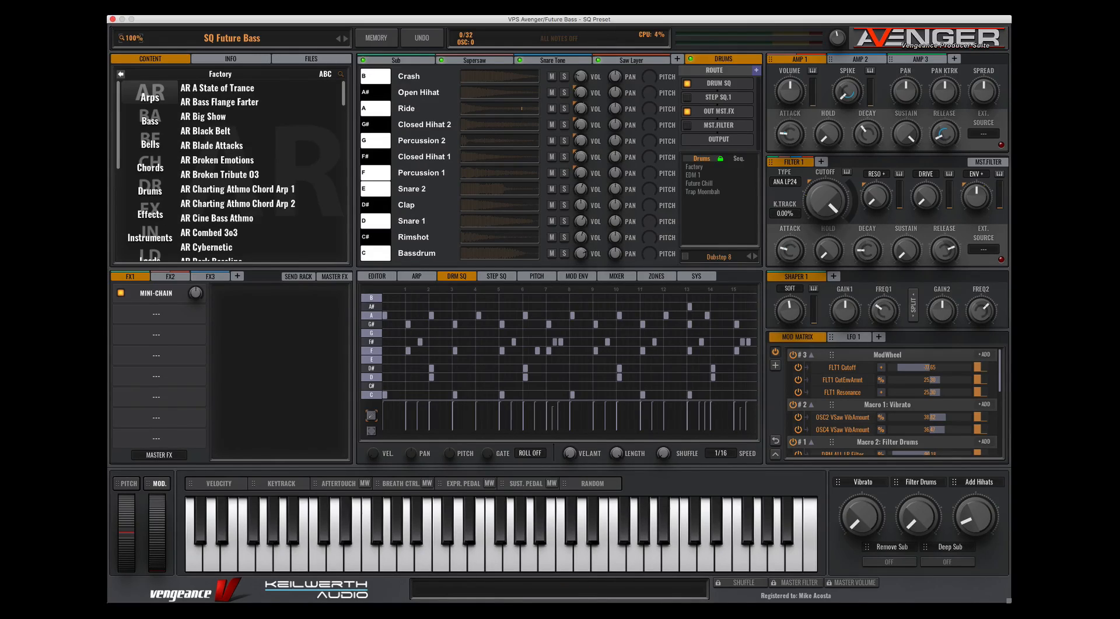
- Play back the SQ Future Bass preset while viewing the Sub, Supersaw, Snare Tone, Saw Layer and drums in turn
key(space)
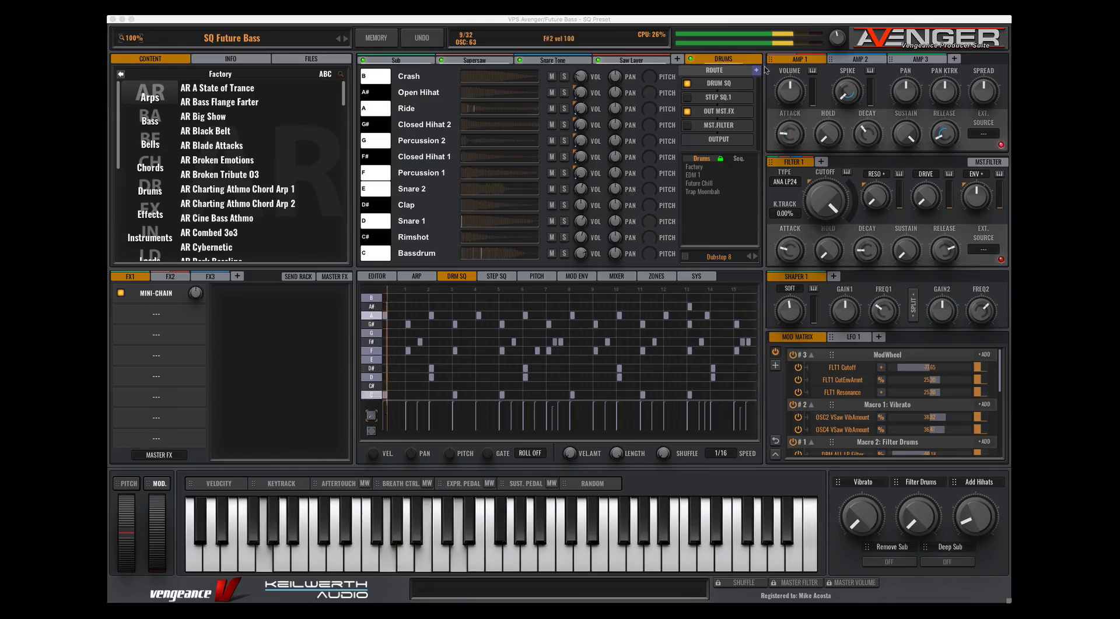
click(425, 61)
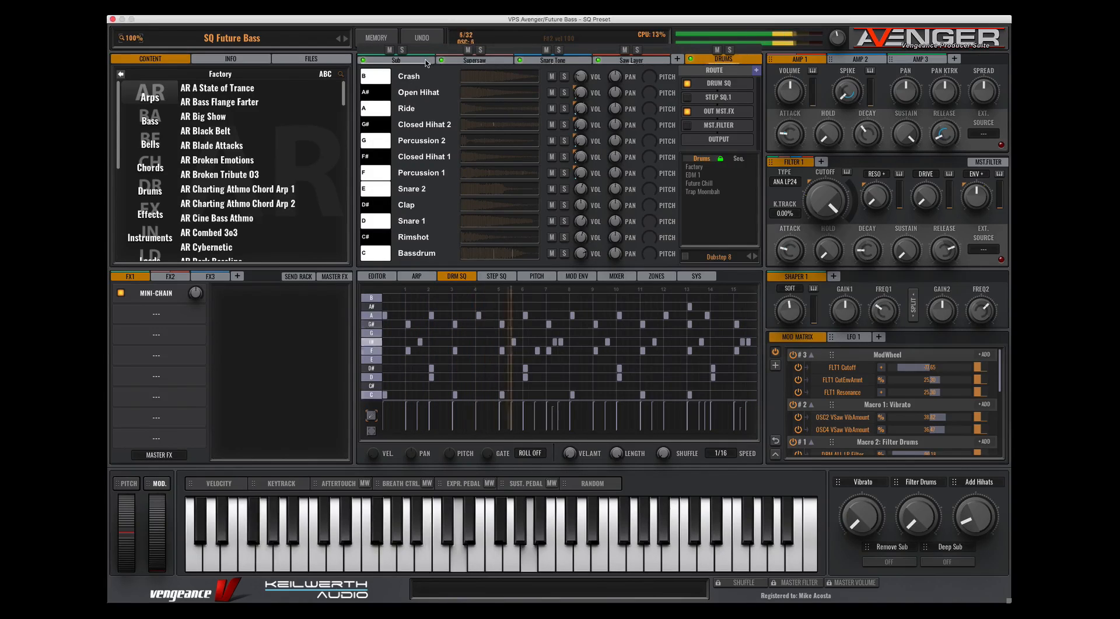
click(426, 61)
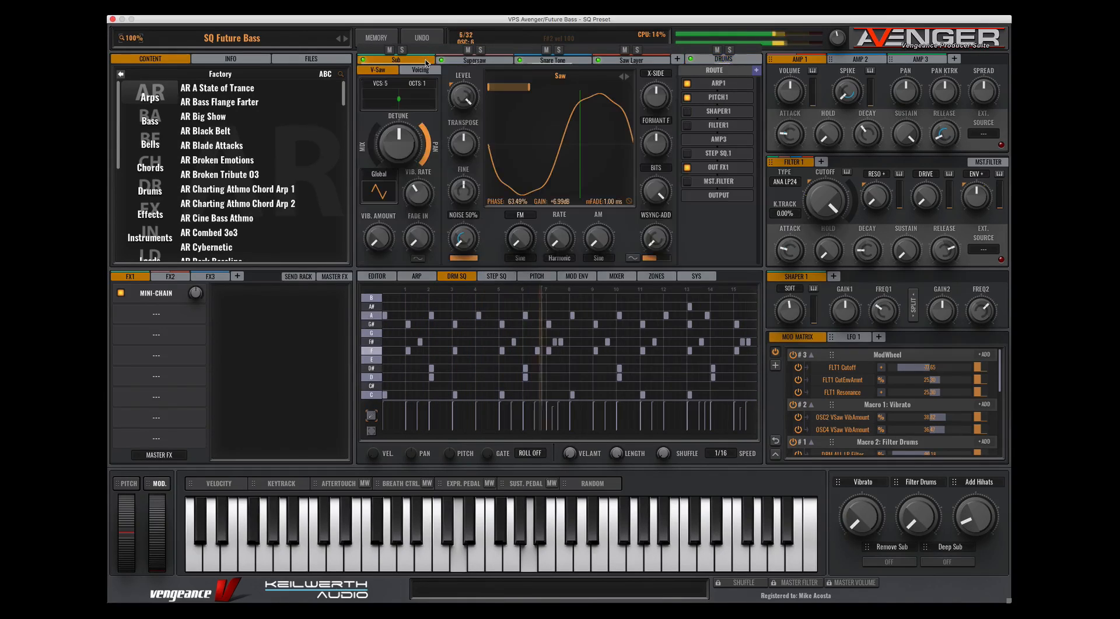
click(462, 61)
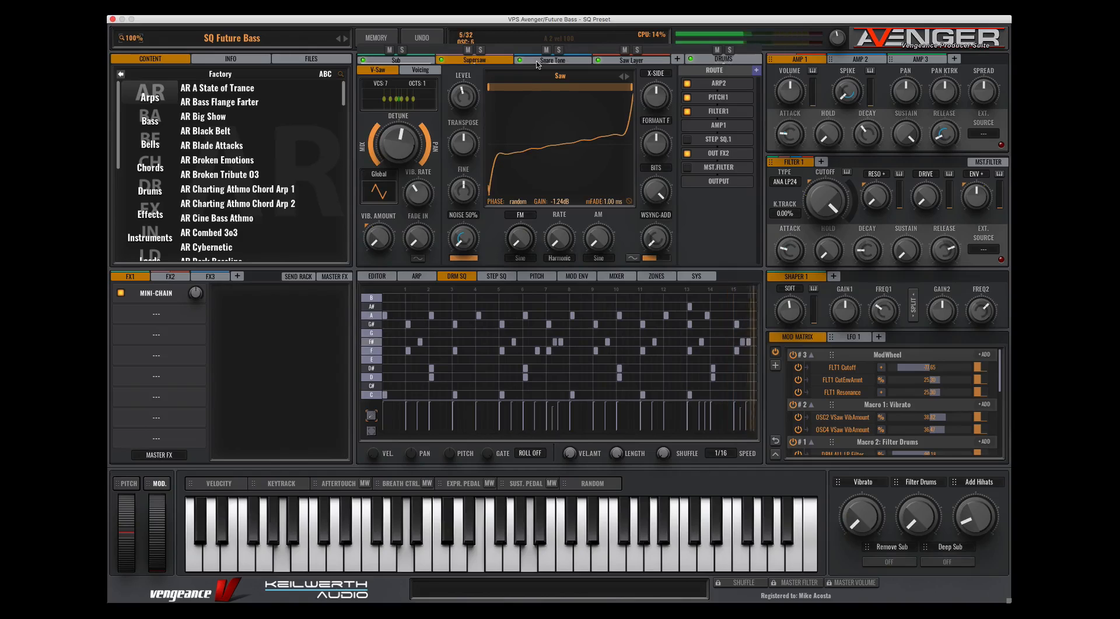
click(538, 62)
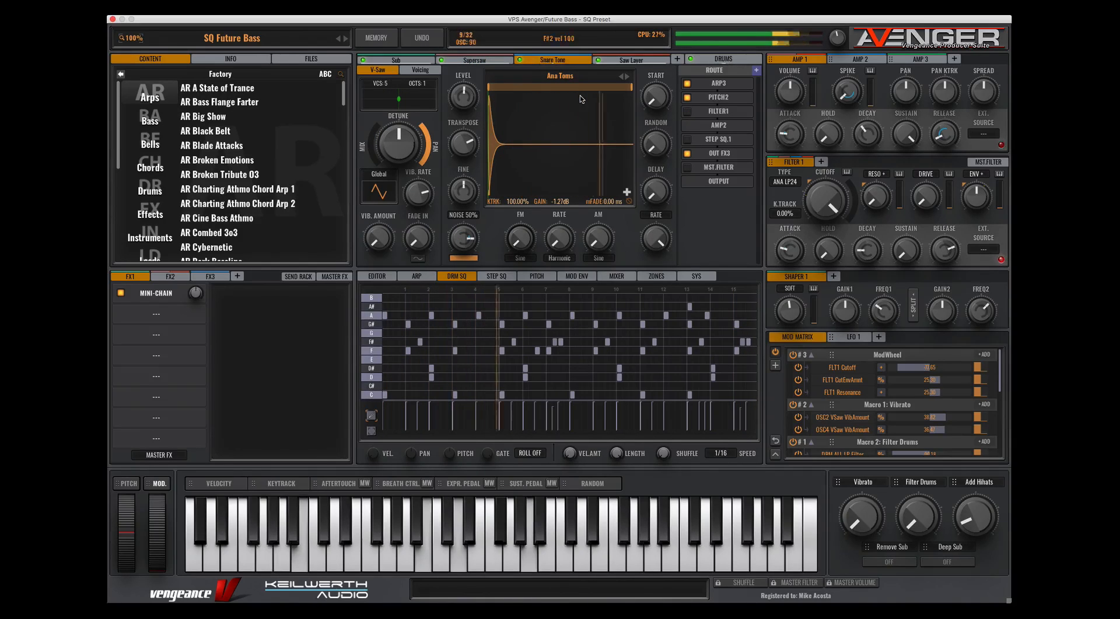
click(636, 61)
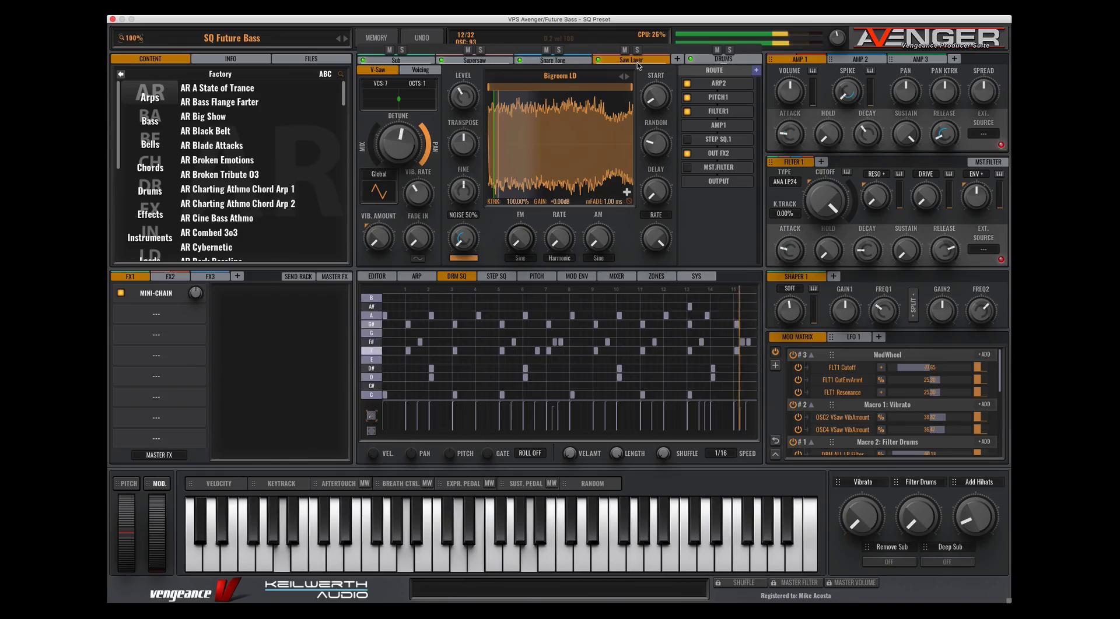
click(708, 59)
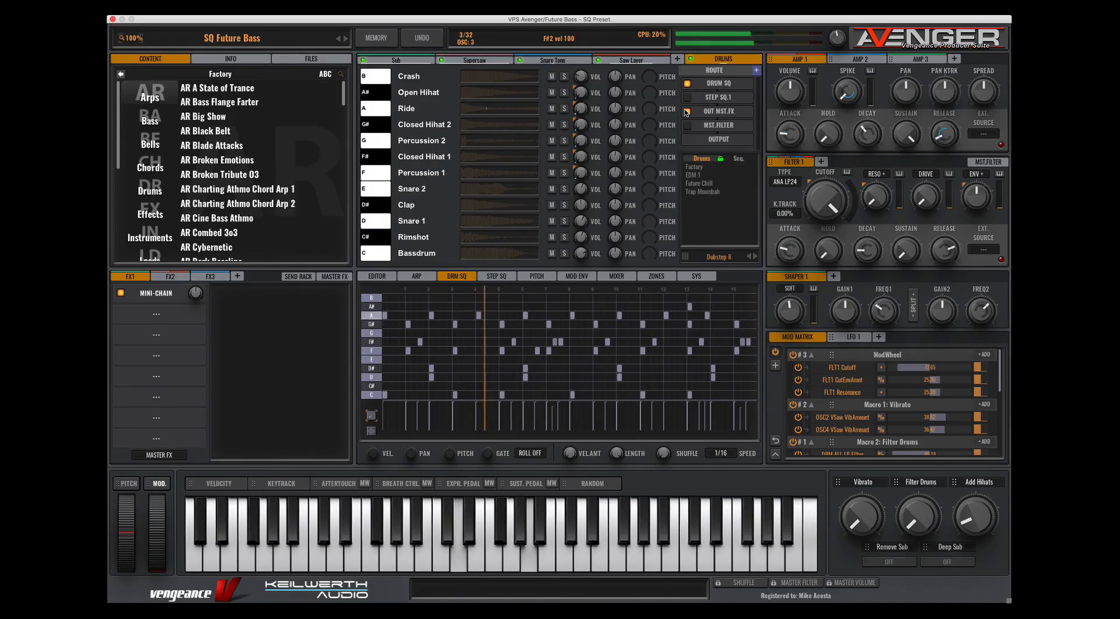
key(space)
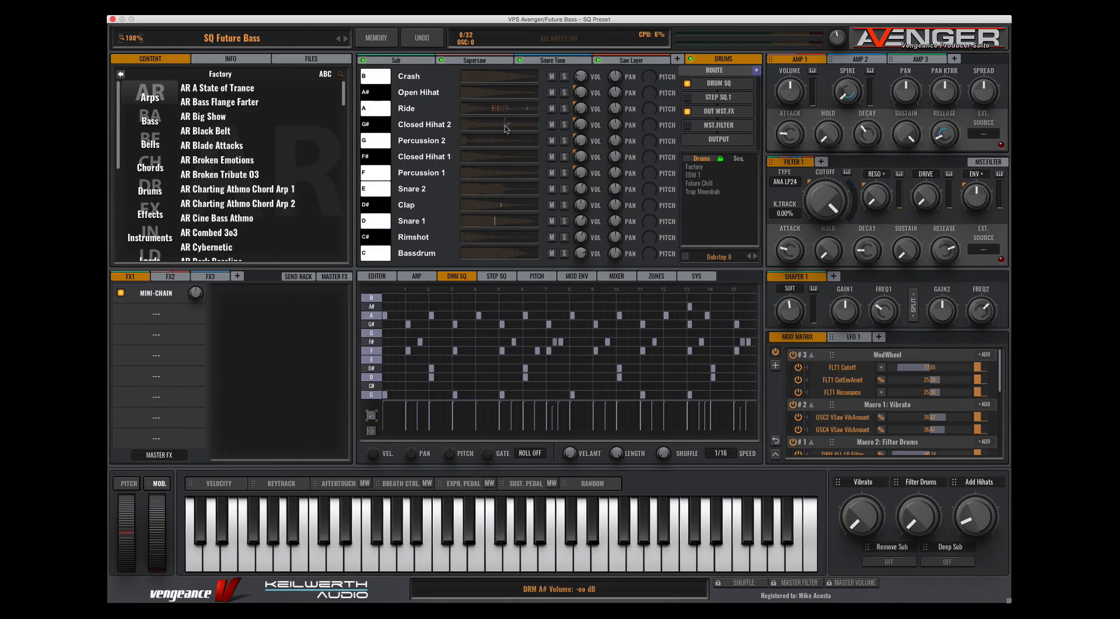
- Show the Sub oscillator together with its arpeggiator pattern
click(409, 61)
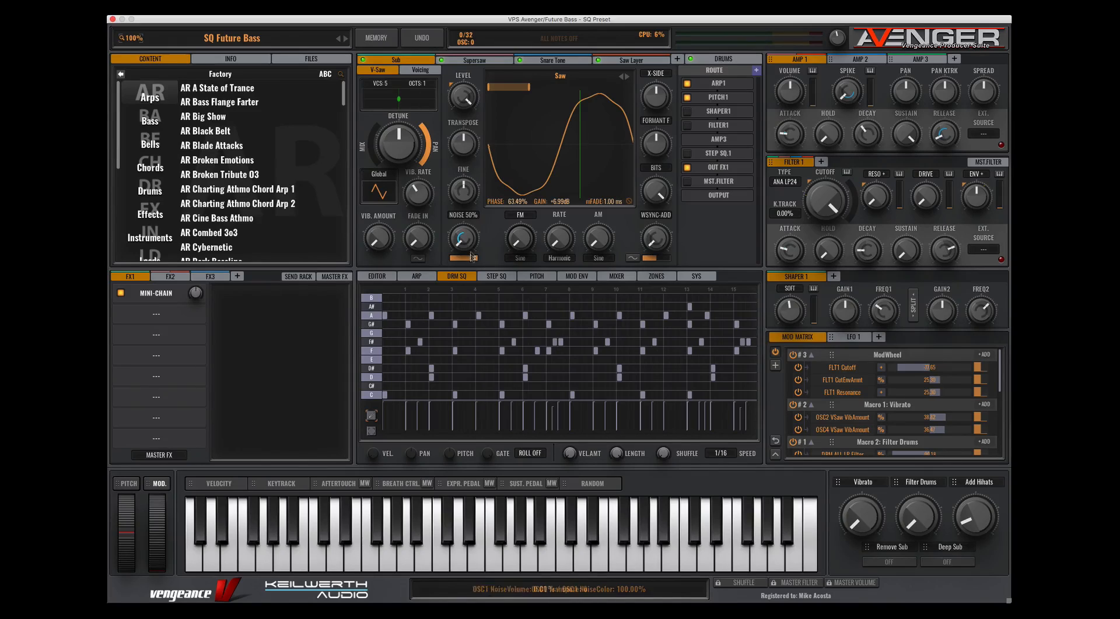
click(424, 277)
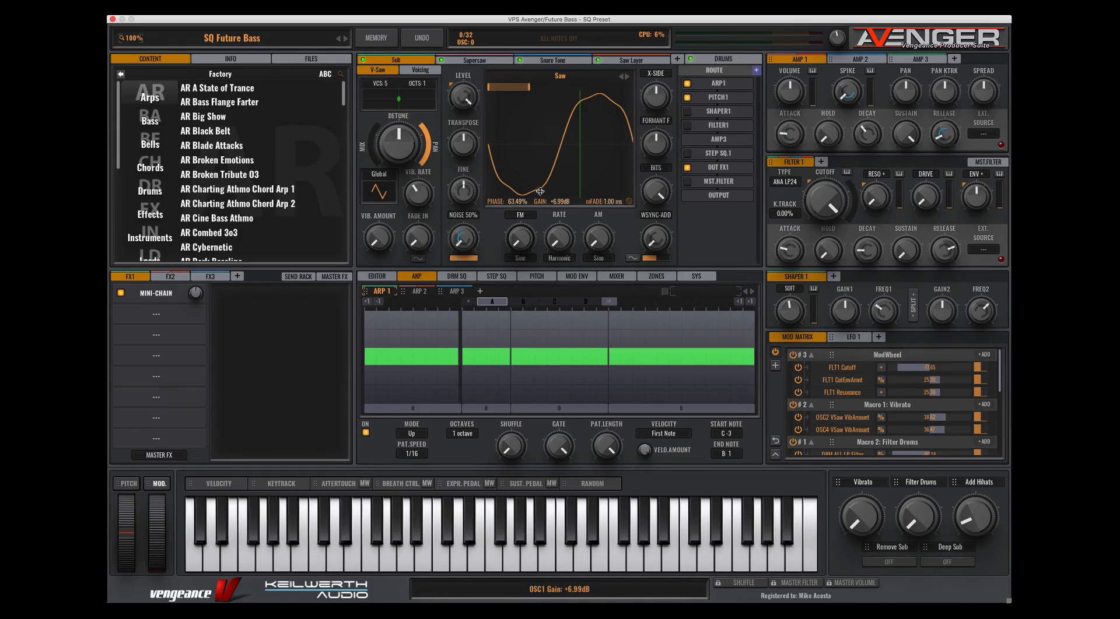
- Show the Supersaw oscillator with its Arp 2 pattern and the Snare Tone oscillator with its Arp 3 pattern
click(494, 61)
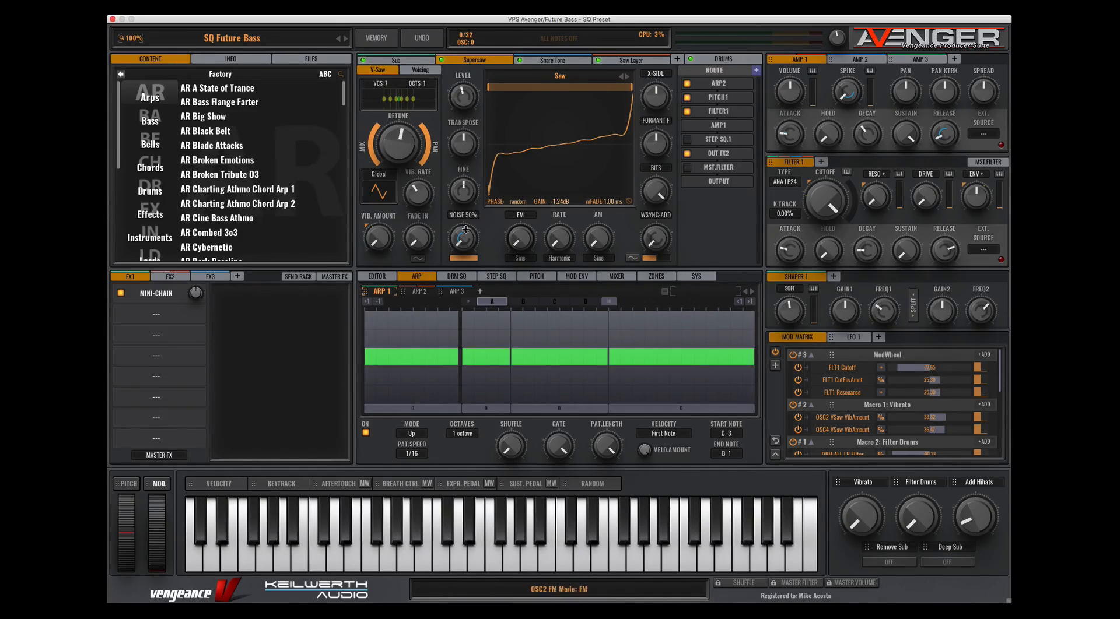
click(420, 293)
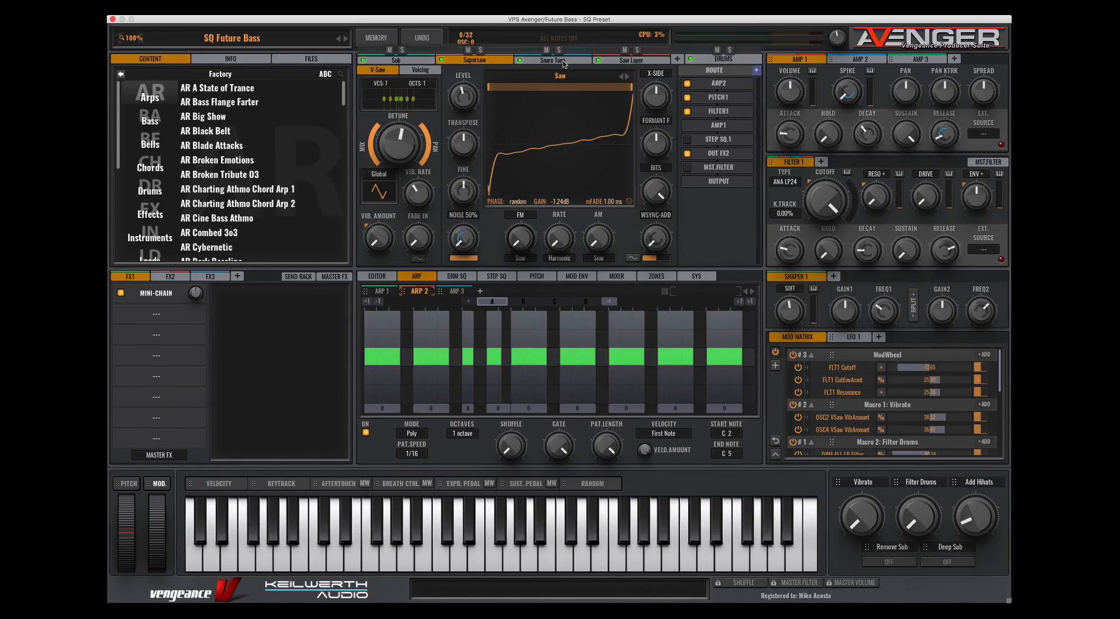
click(560, 61)
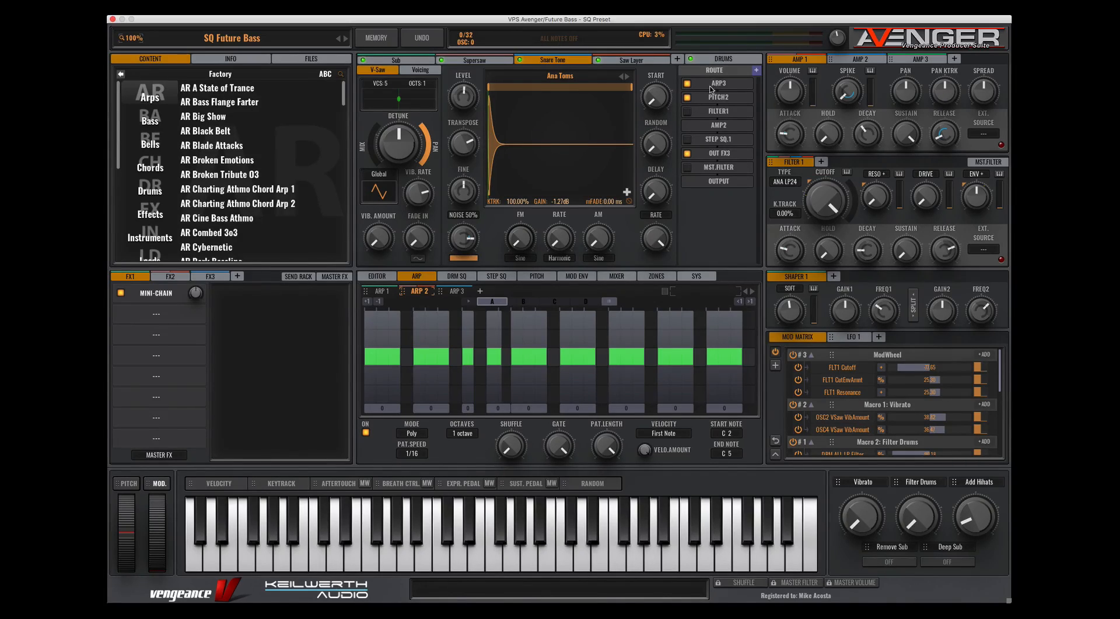
click(457, 291)
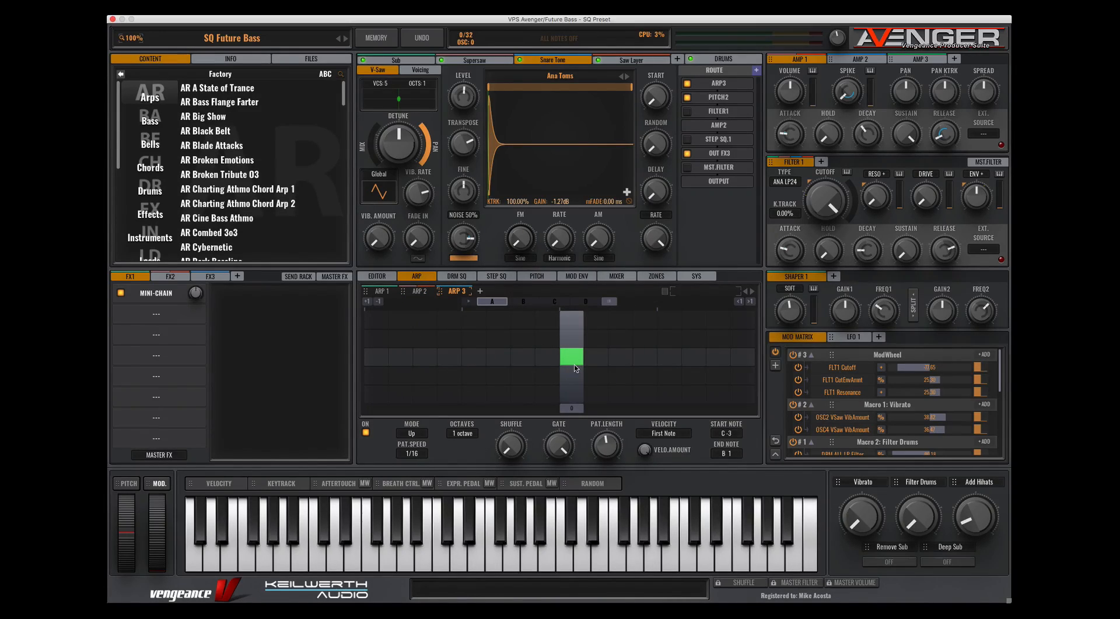
- Show the drum kit together with its drum sequencer pattern
click(723, 58)
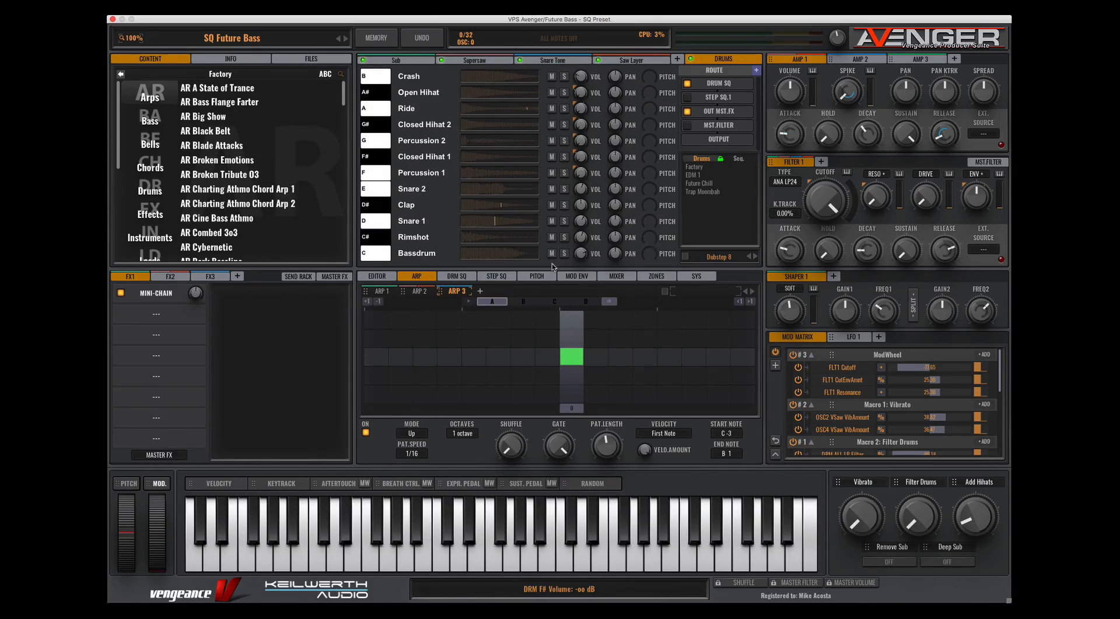
click(471, 278)
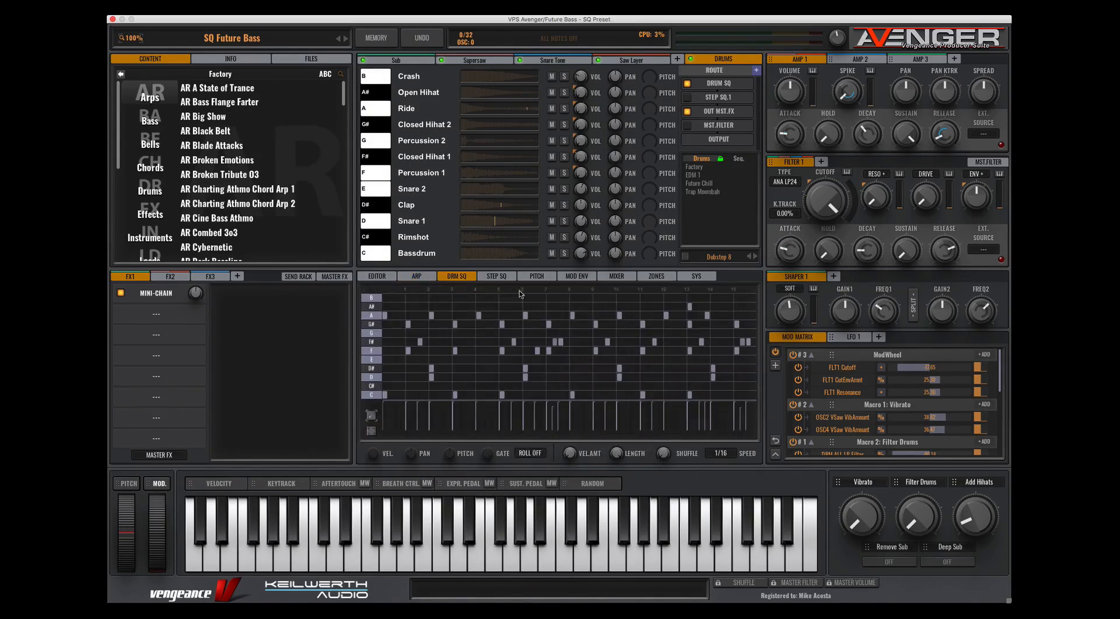
click(418, 341)
- Review Snare Tone's arpeggiator pattern, the Saw Layer oscillator's routing, and the drum kit with its sequencer again
click(543, 61)
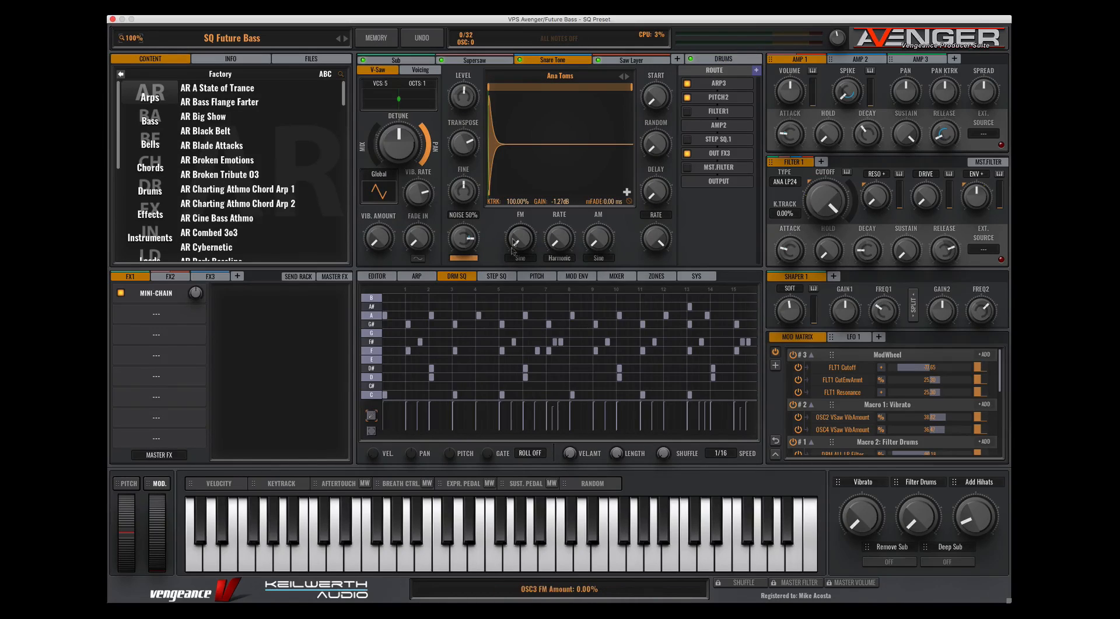
click(416, 277)
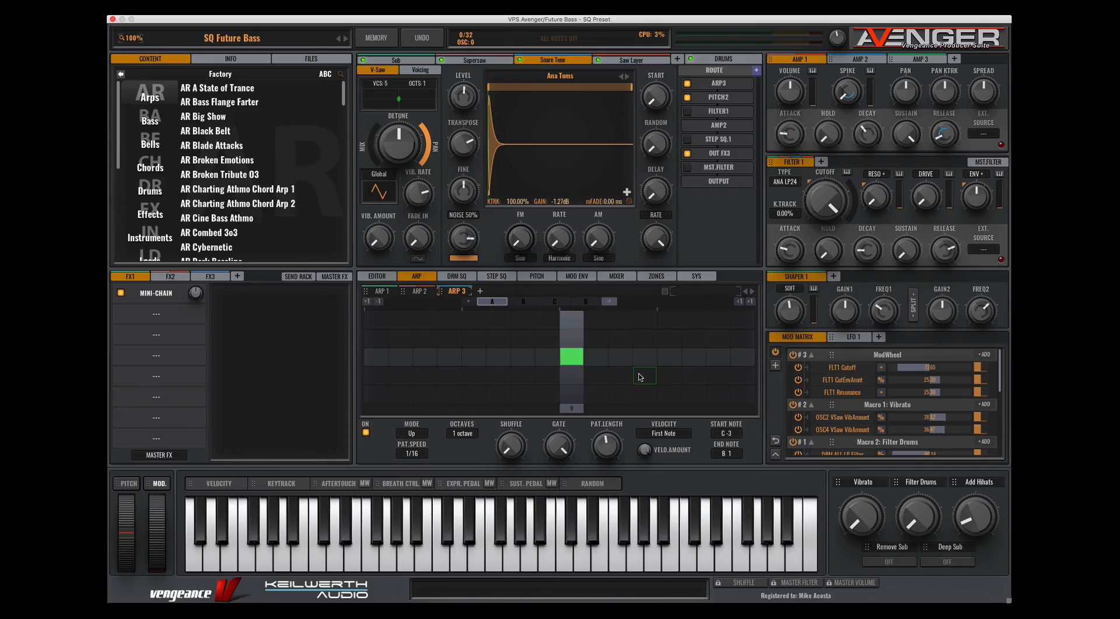
click(631, 60)
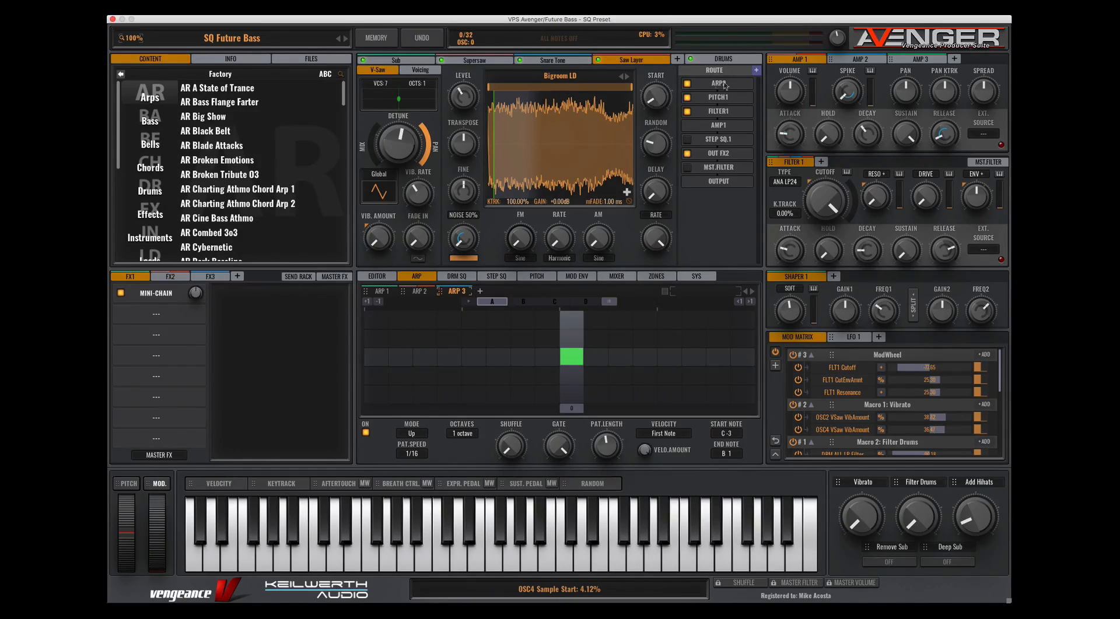
click(727, 60)
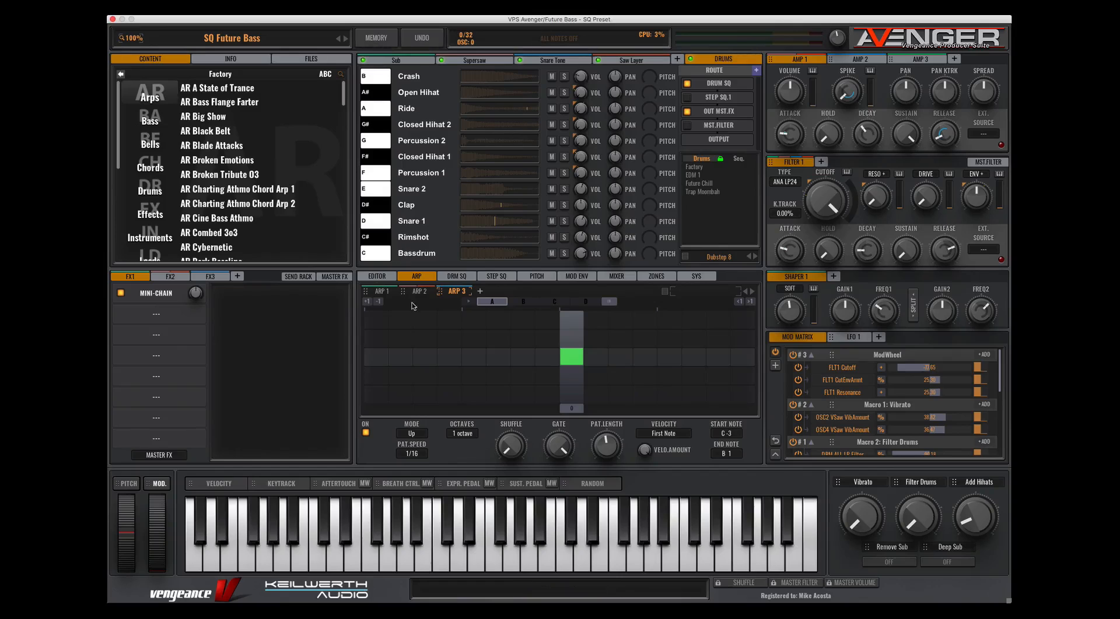
click(456, 277)
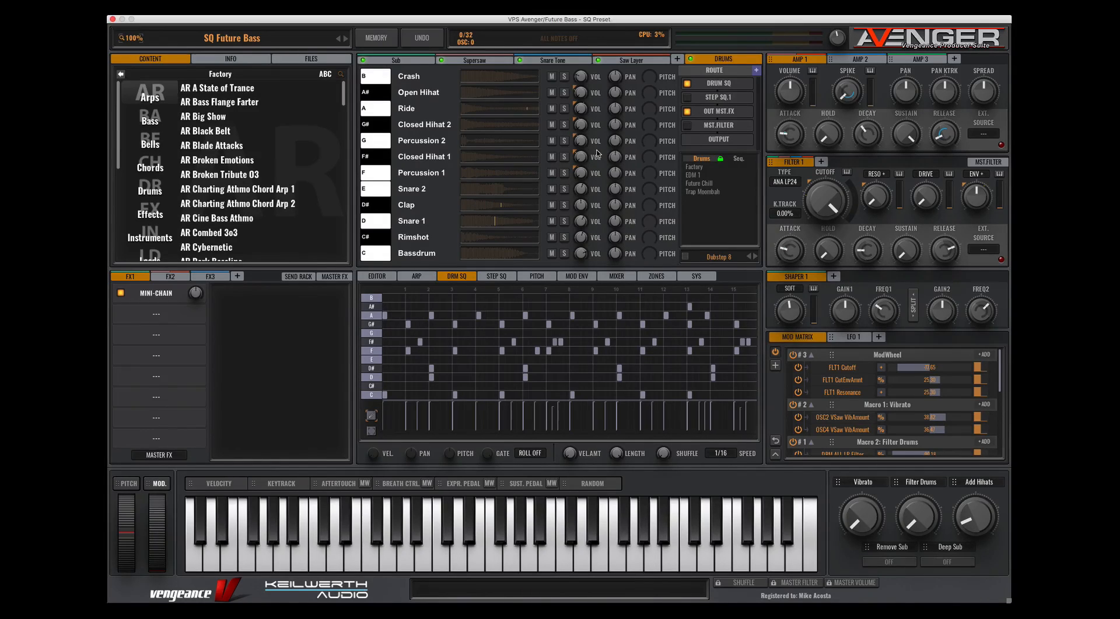
mouse_move(612, 150)
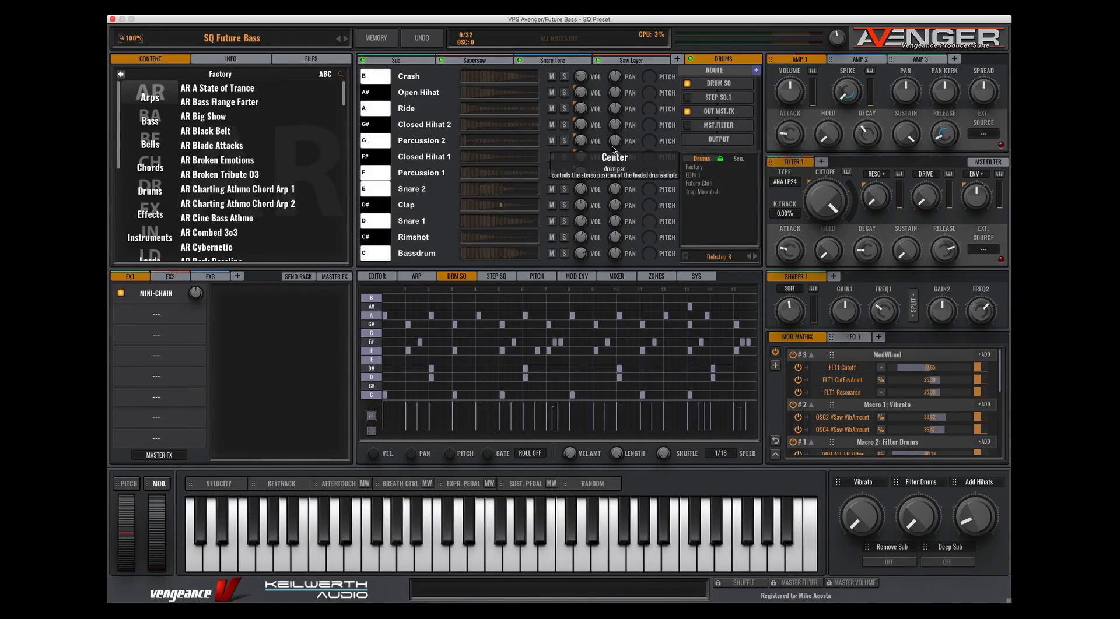
- Look through the Factory bank's Trancegate presets and play back TG Play Some Chords
key(End)
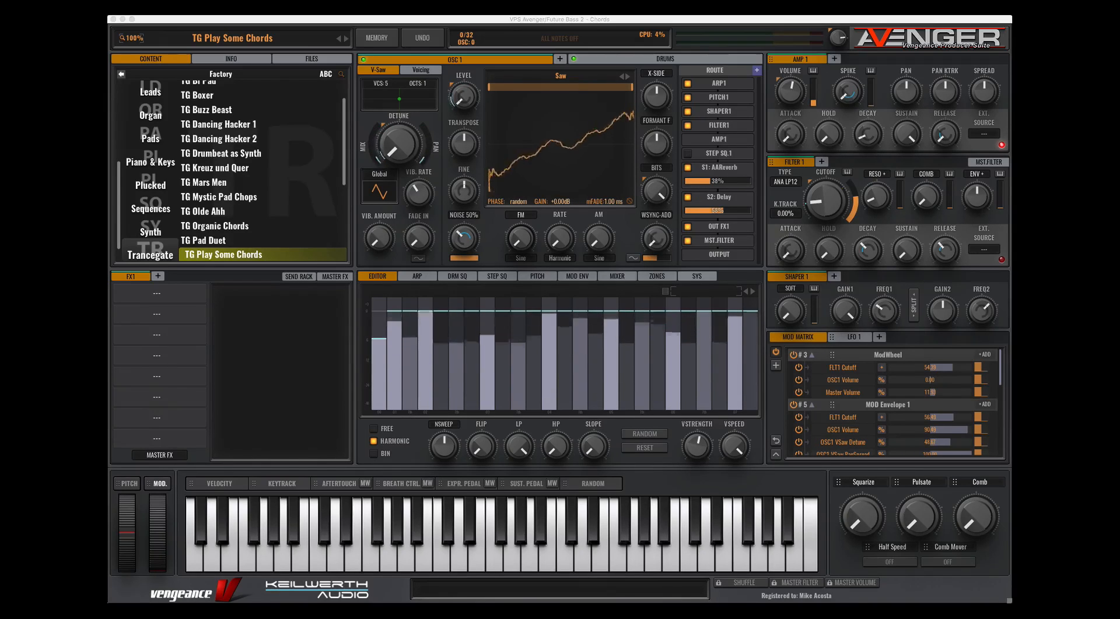
click(150, 253)
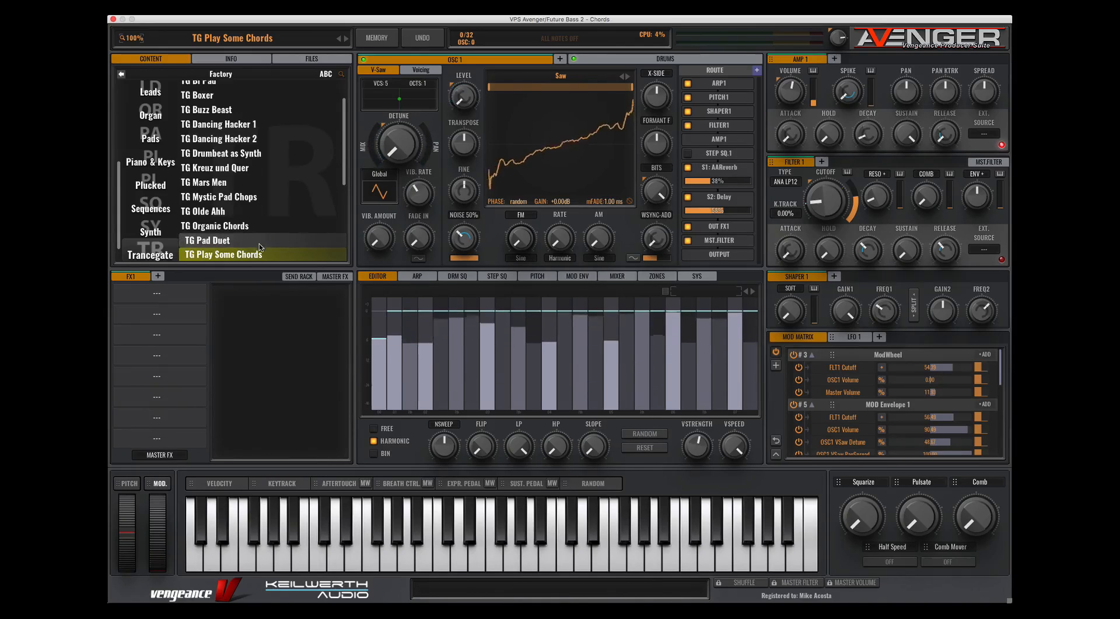
scroll(274, 202, up, 3)
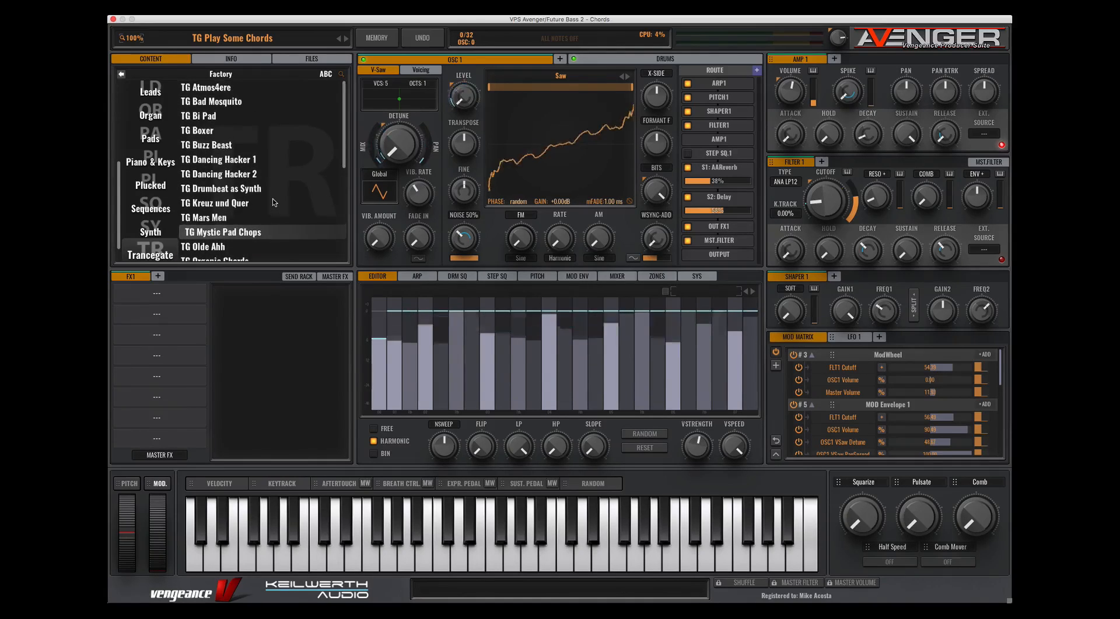
scroll(274, 202, down, 6)
scroll(274, 203, up, 1)
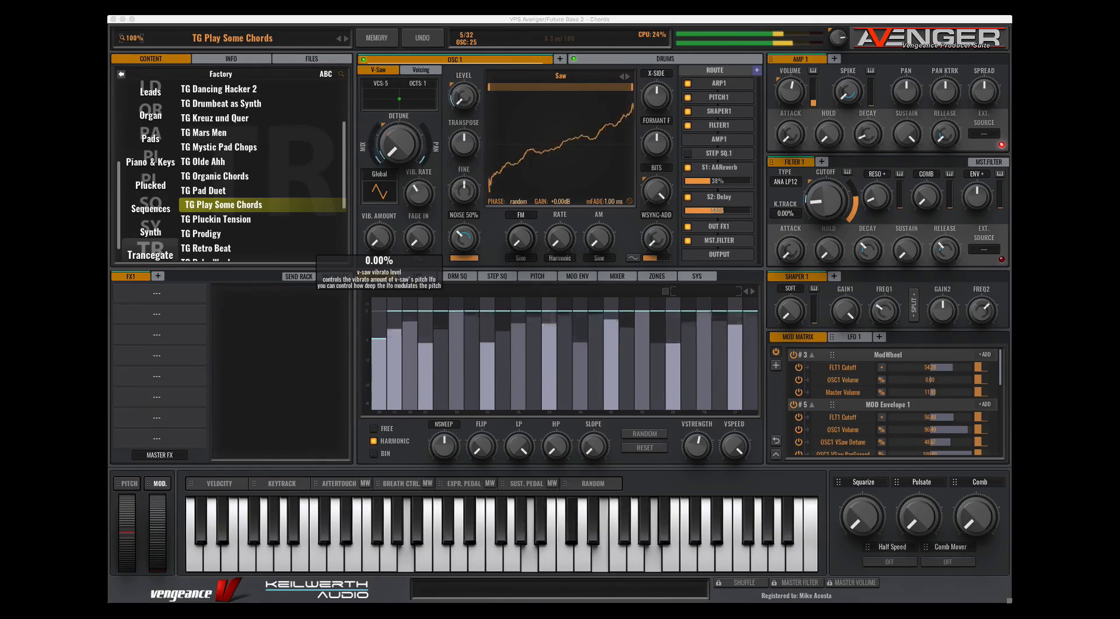
key(space)
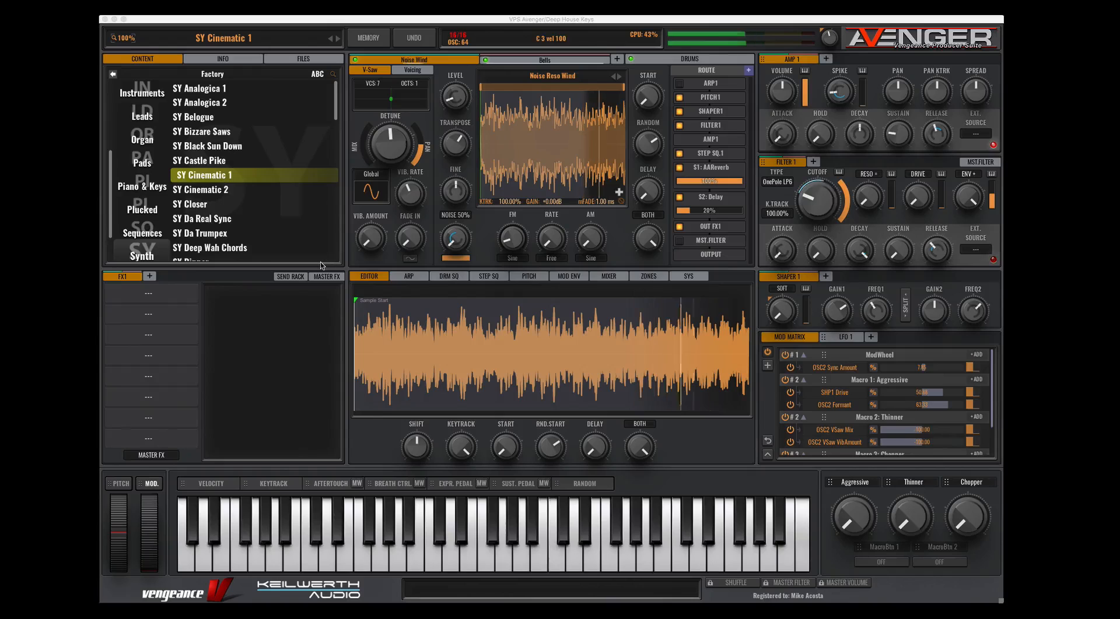
- Load the SY Cinematic 2 preset and look further down the Factory bank's Synth presets
click(240, 191)
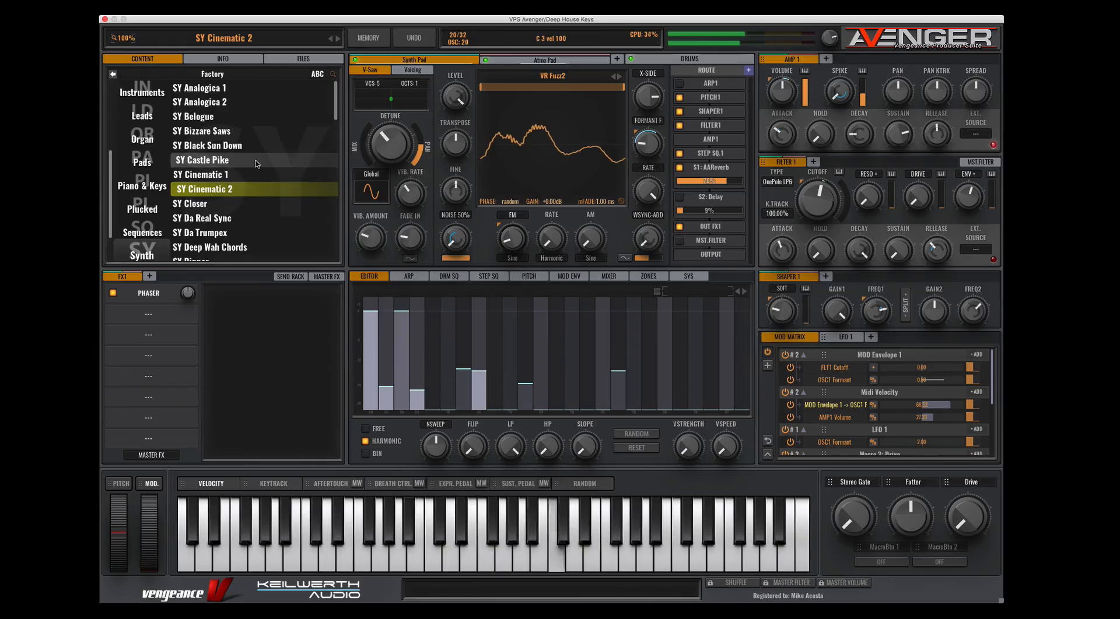
scroll(257, 169, down, 5)
scroll(262, 185, down, 12)
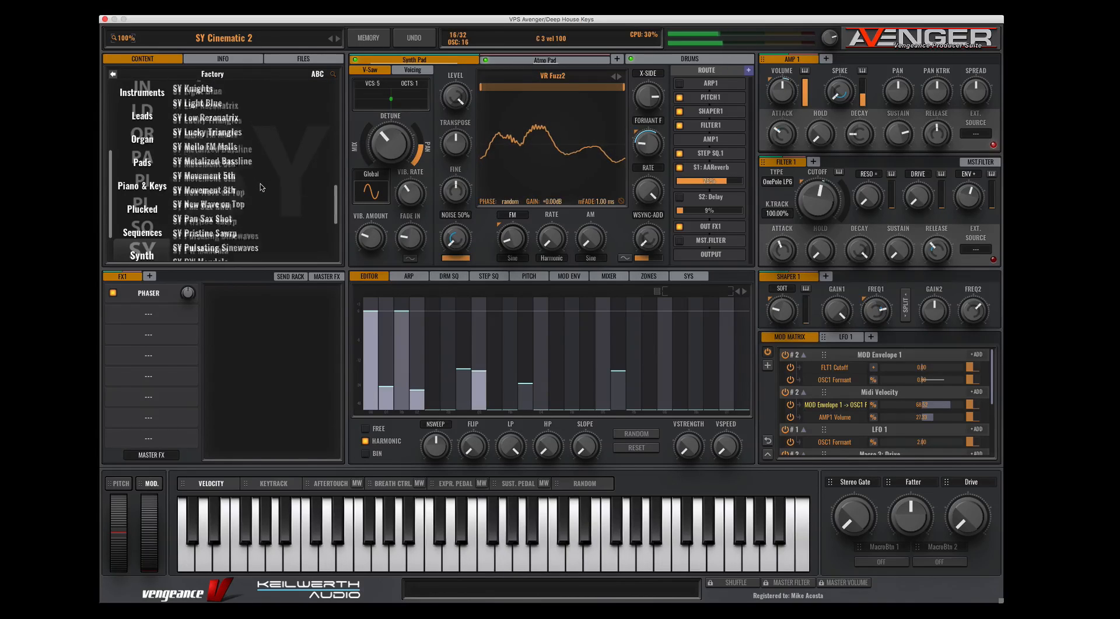
- Load the SY Analogica 1 preset from the Synth category and adjust its Filter 1 cutoff
scroll(260, 183, up, 20)
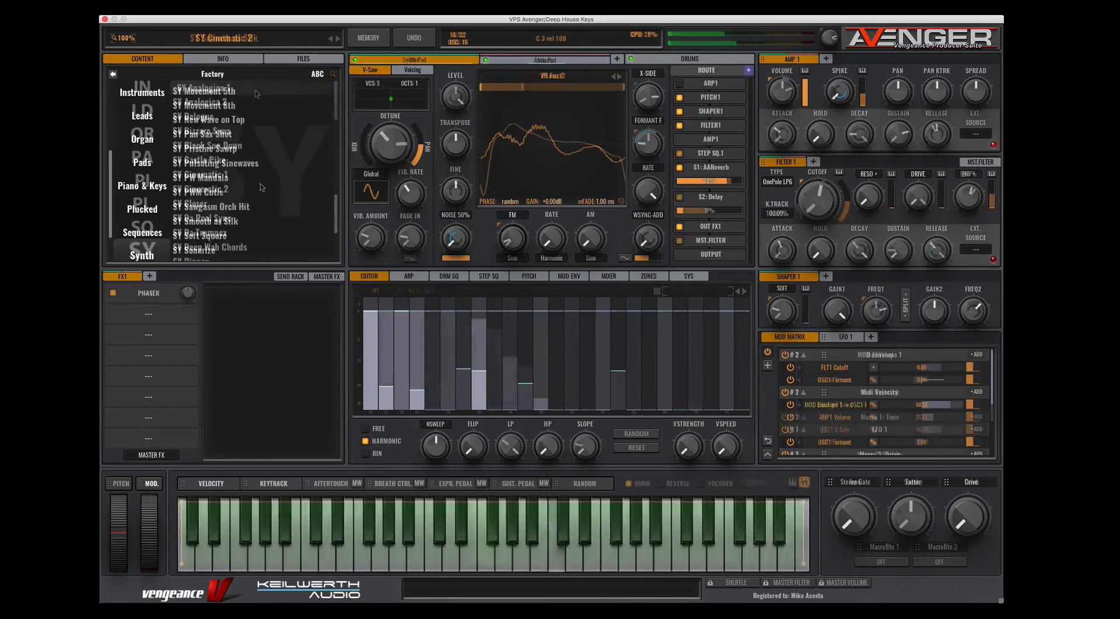
click(257, 89)
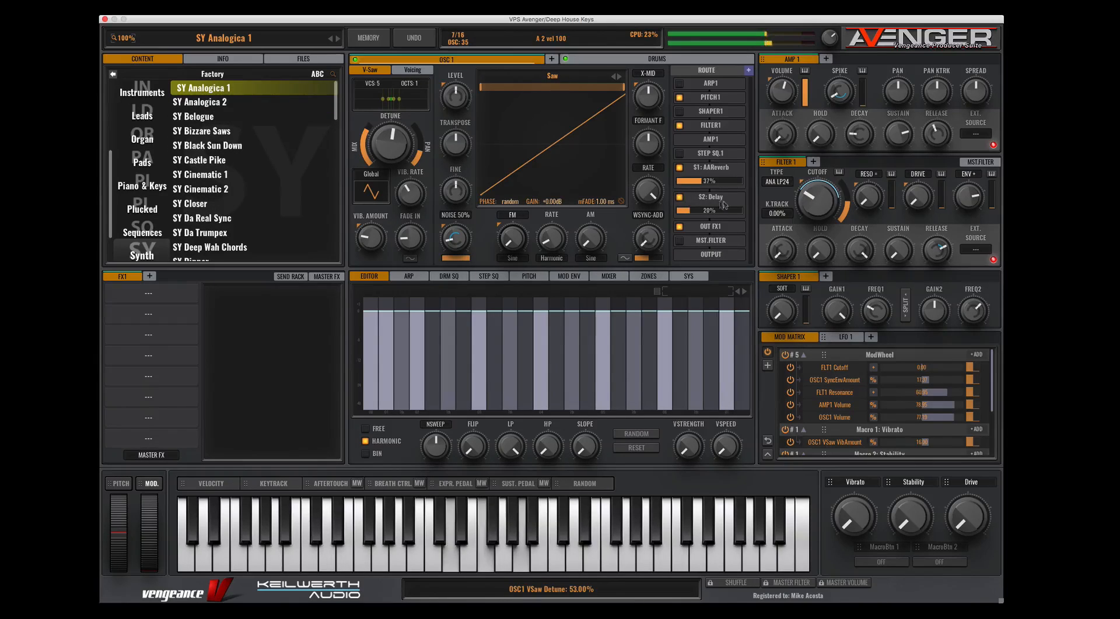
mouse_move(815, 205)
mouse_down()
mouse_move(808, 216)
mouse_move(800, 186)
mouse_move(809, 213)
mouse_up()
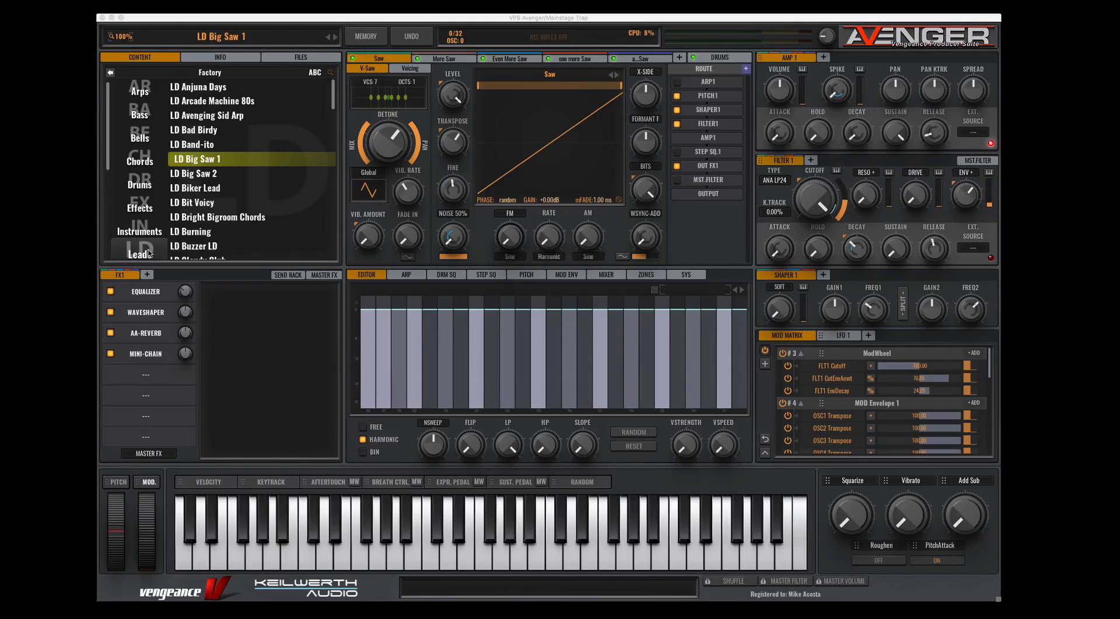
- Show the Leads category in the factory presets and play the LD Big Saw 1 preset
scroll(147, 239, down, 1)
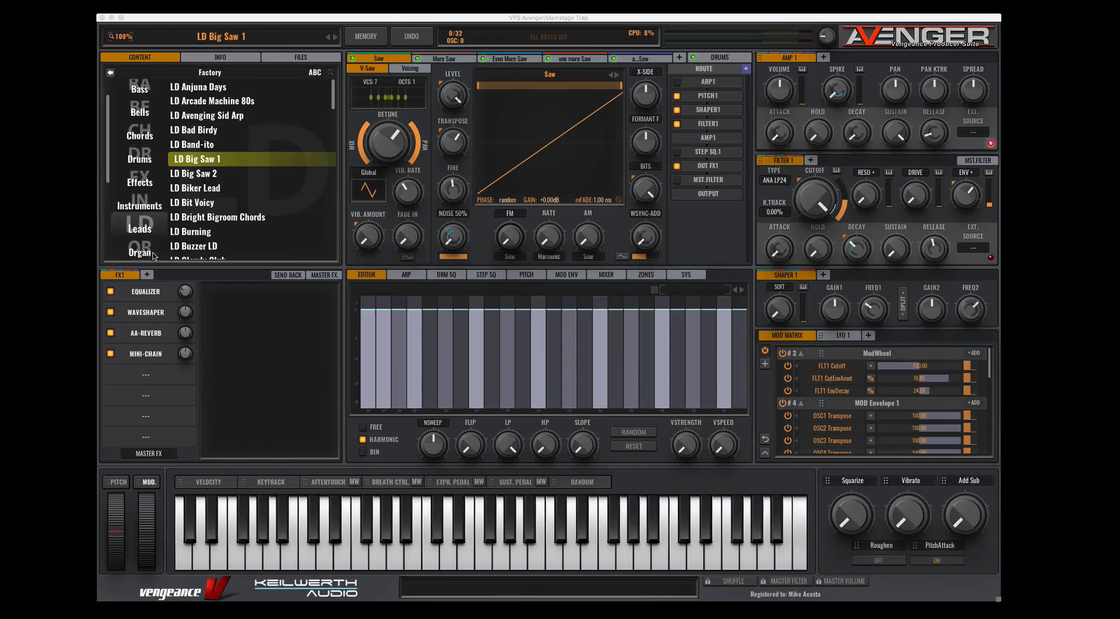
click(149, 230)
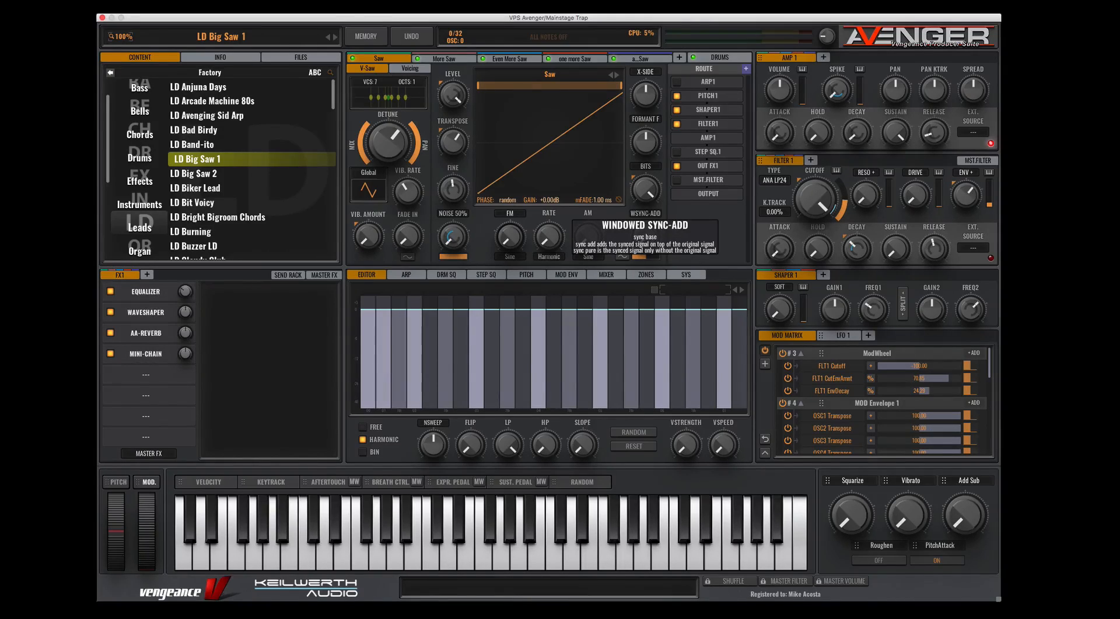
key(space)
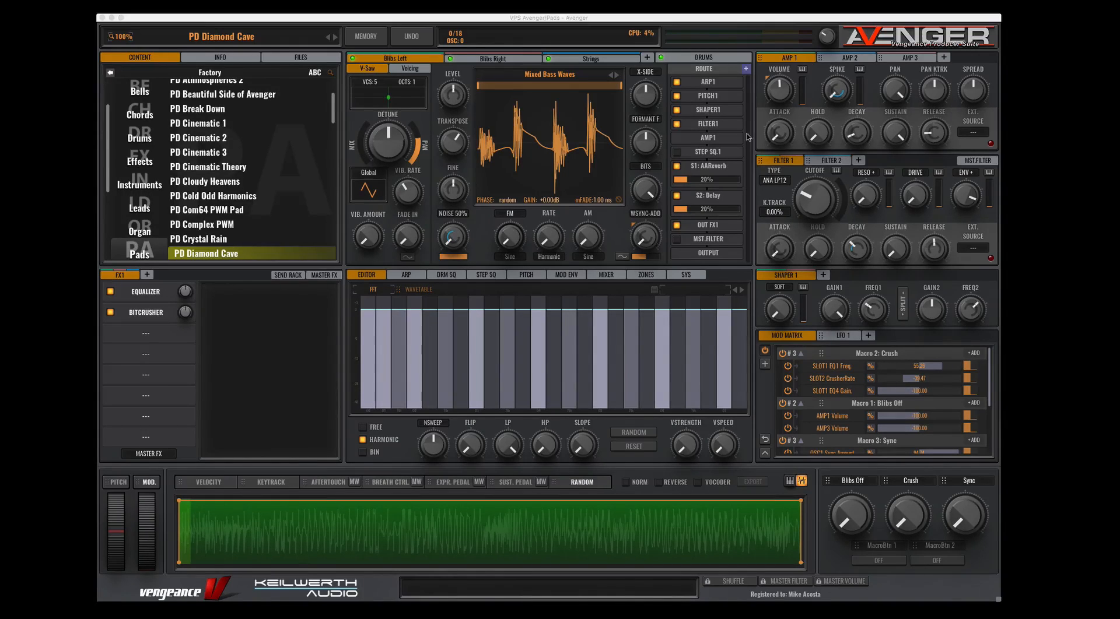
- Browse the Pads category, play the PD Diamond Cave preset and sweep its Filter 1 cutoff
click(141, 248)
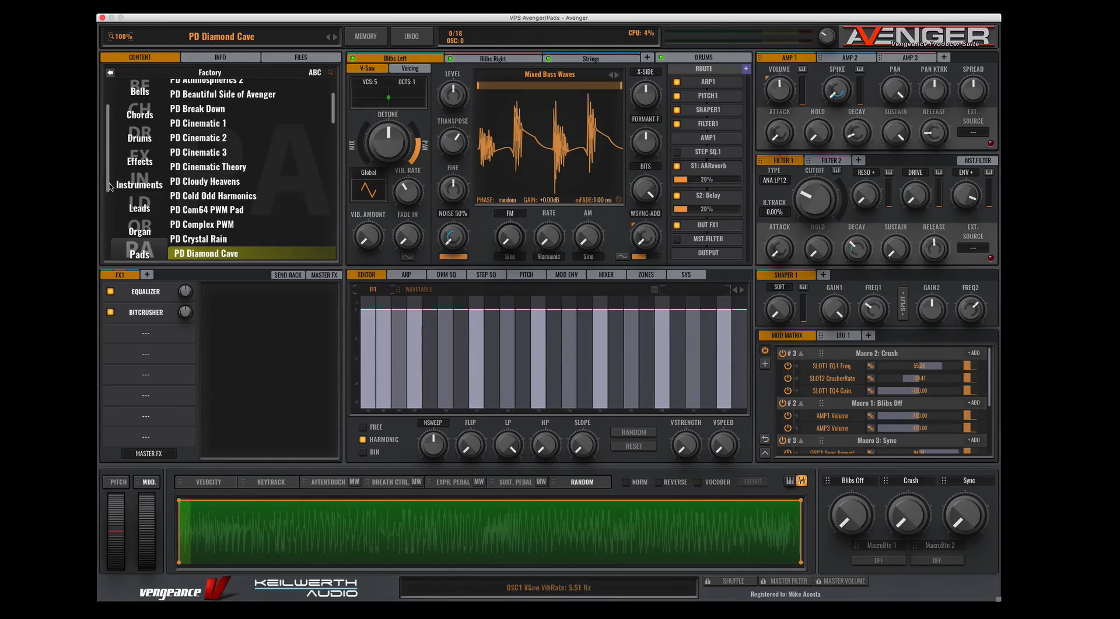
drag(109, 187, 110, 207)
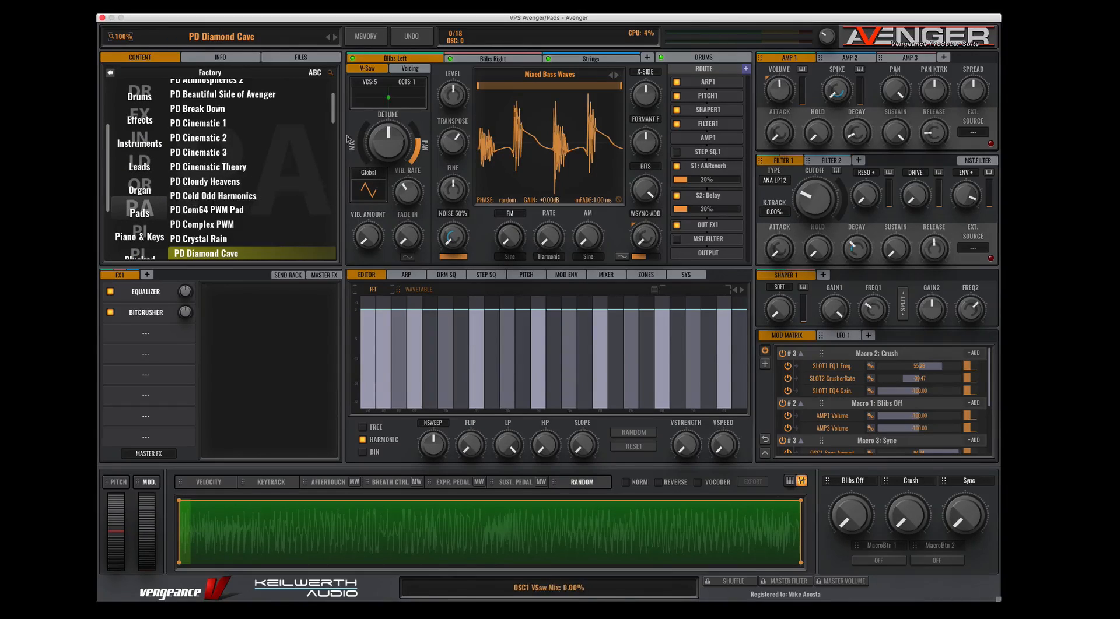
scroll(334, 121, down, 3)
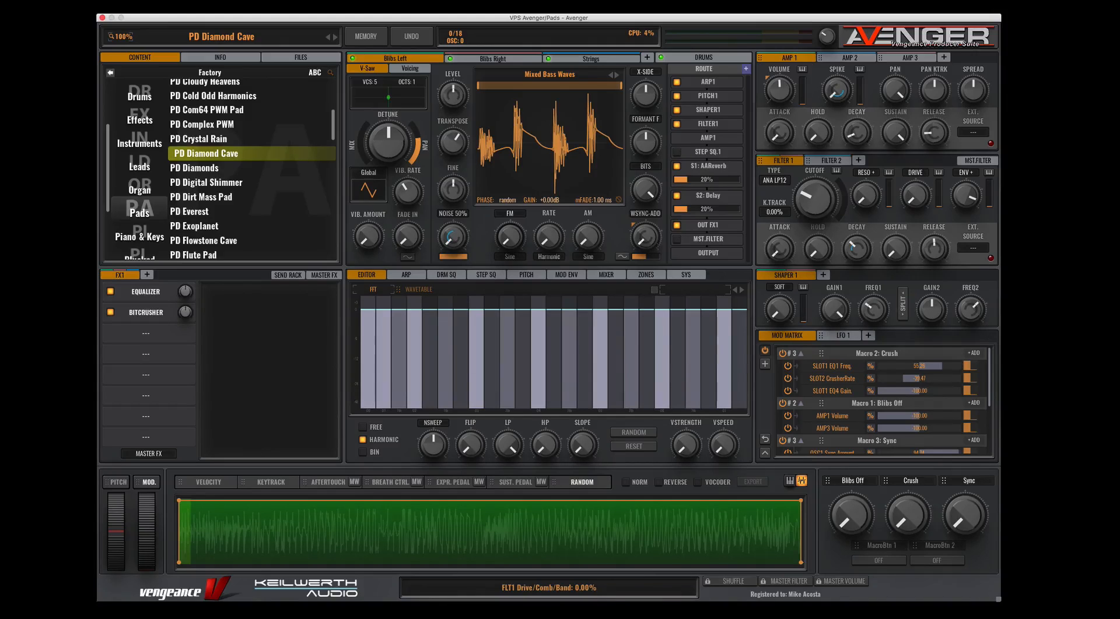
key(space)
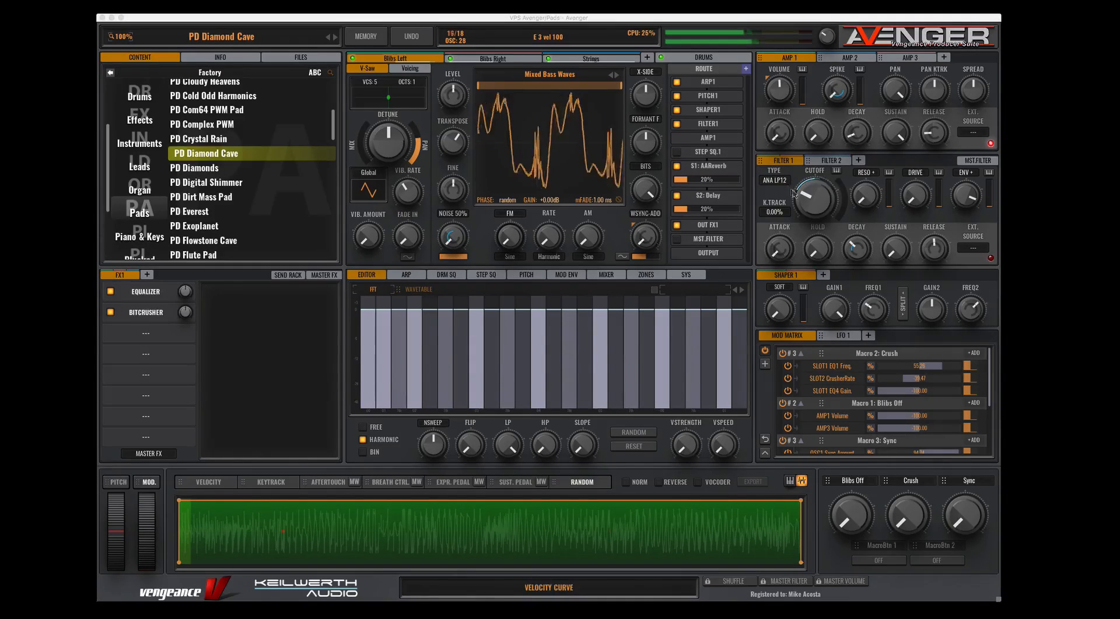
mouse_move(803, 209)
drag(803, 208, 775, 207)
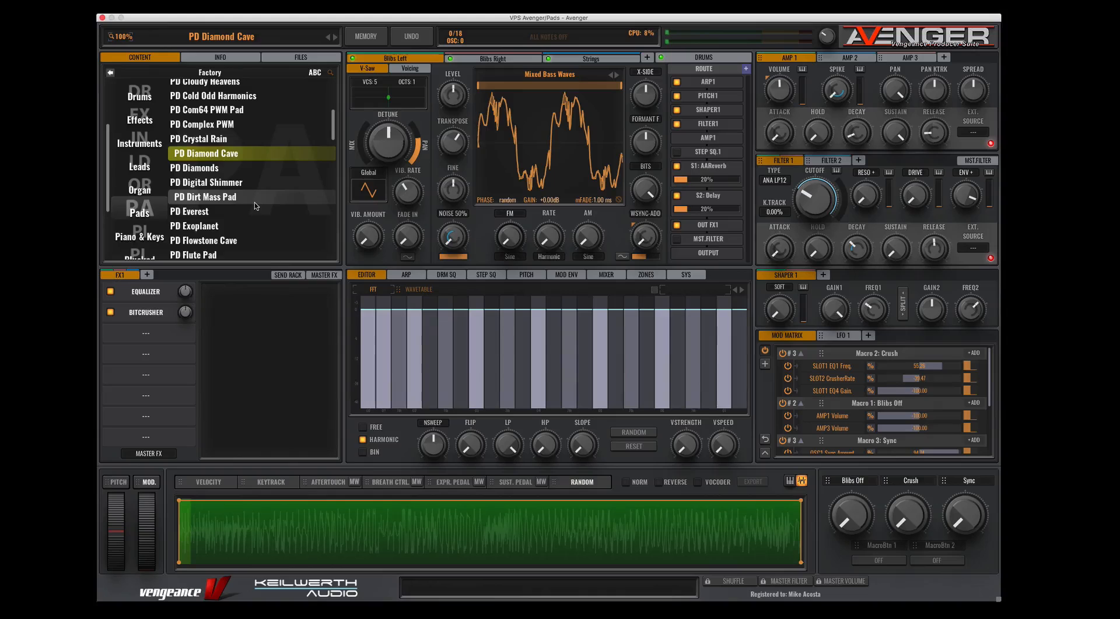
- Load the PD Cinematic 1 preset from the Pads category and set its Filter 1 cutoff to 94.70%
scroll(255, 203, up, 3)
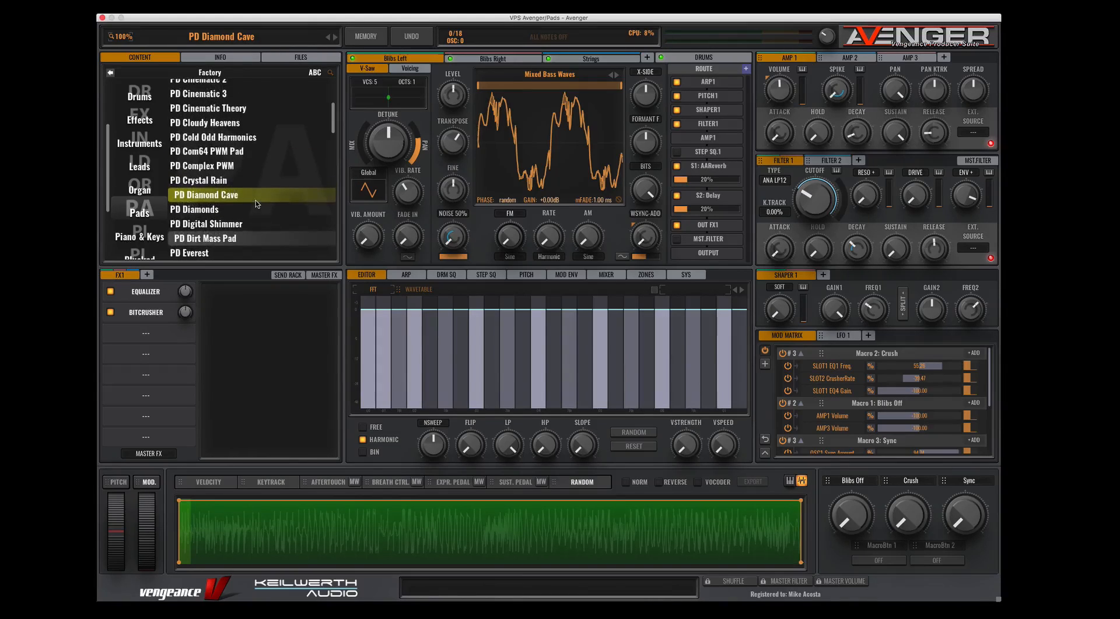
scroll(255, 200, up, 2)
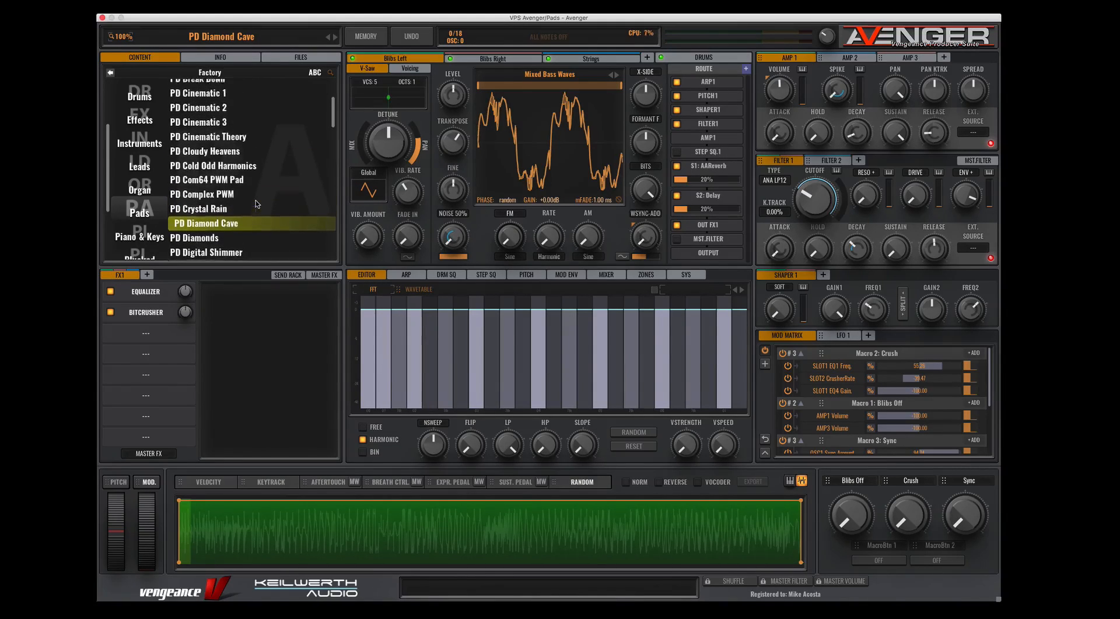
click(219, 99)
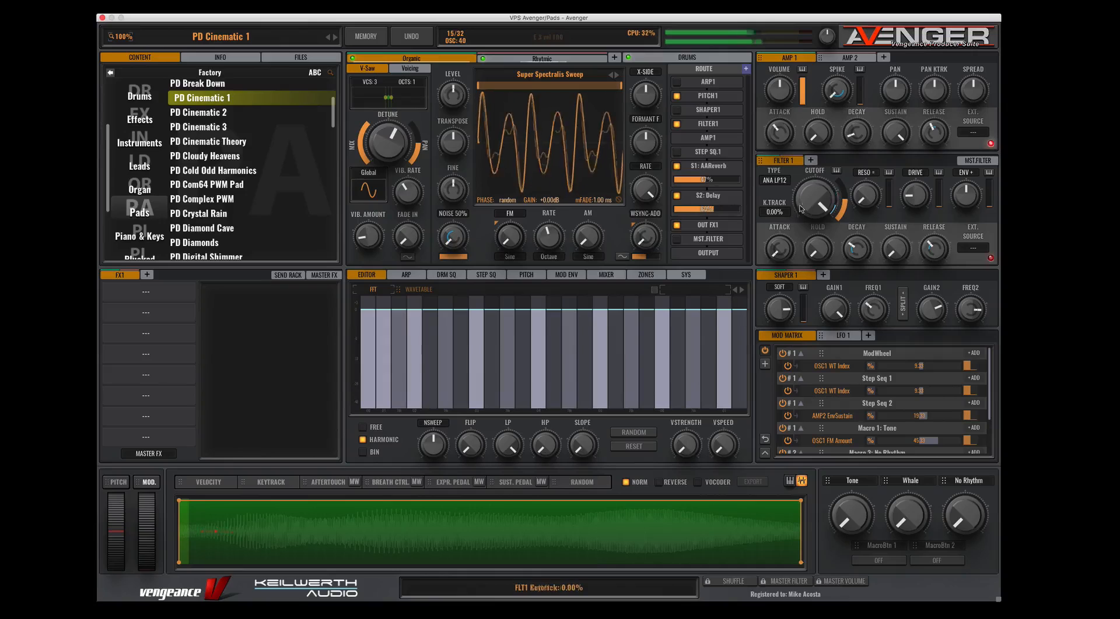
mouse_move(807, 205)
mouse_down()
mouse_move(795, 241)
mouse_move(795, 210)
mouse_up()
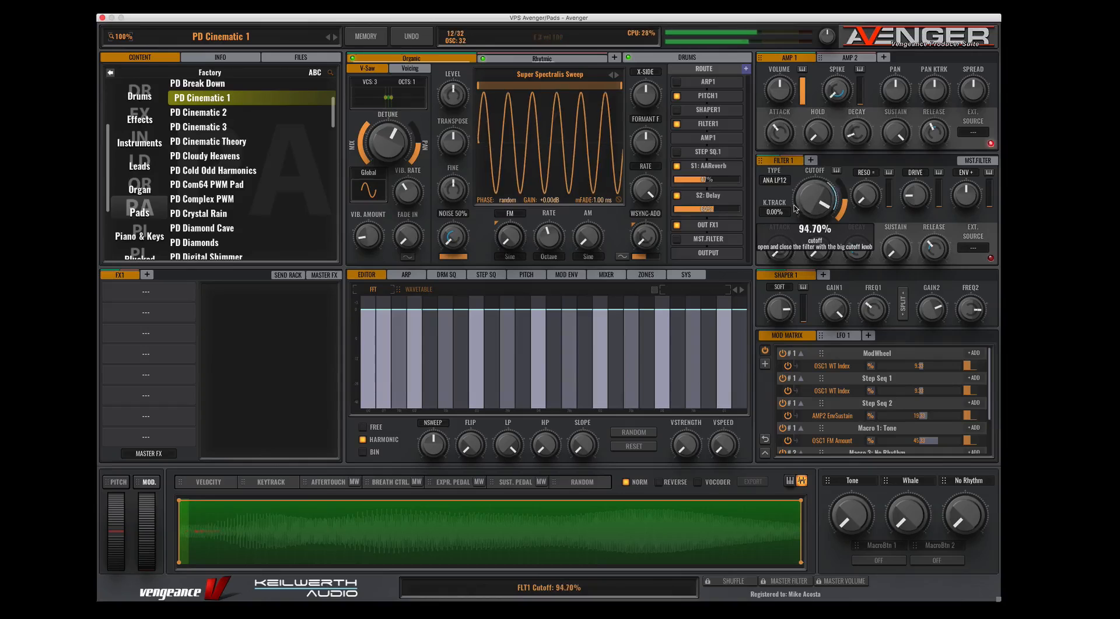
- Load the PD Cinematic 2 preset from the Pads category and play it
click(213, 116)
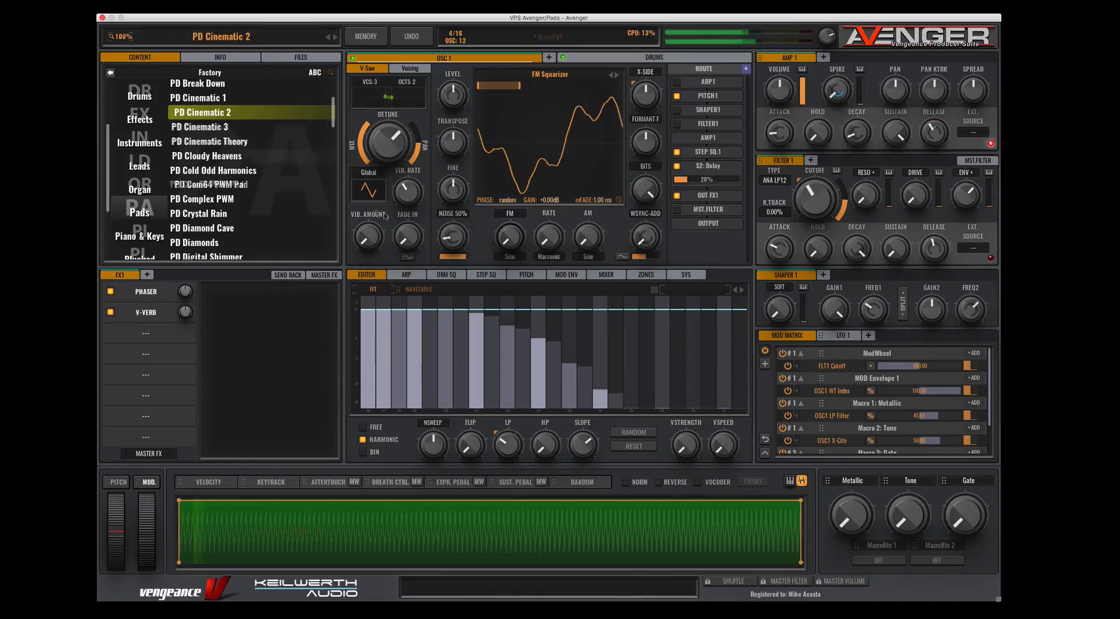
mouse_move(818, 252)
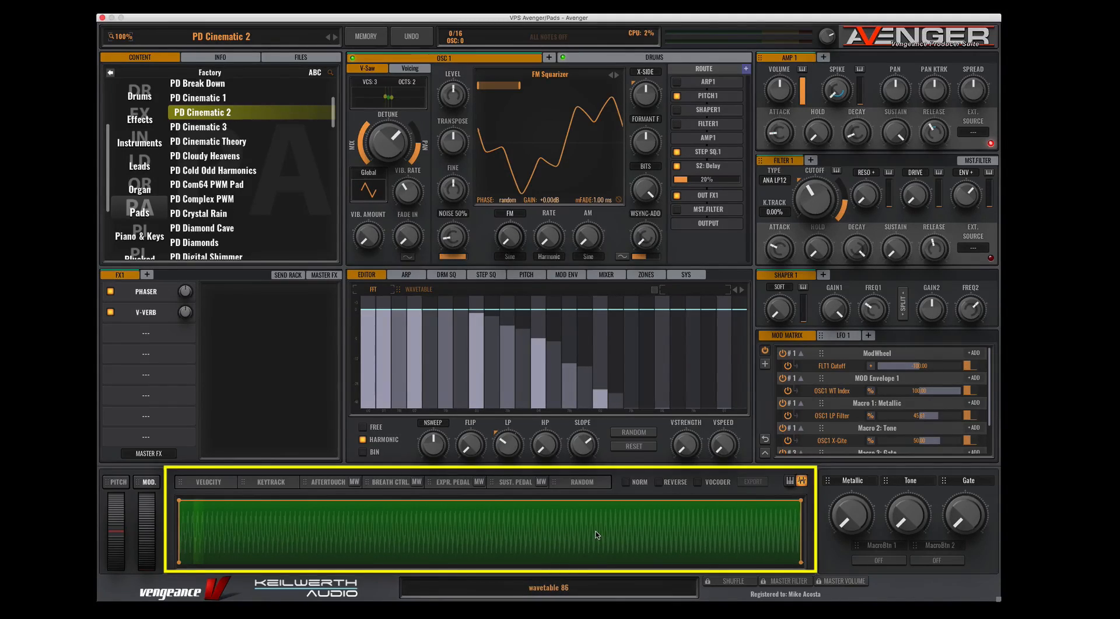
key(space)
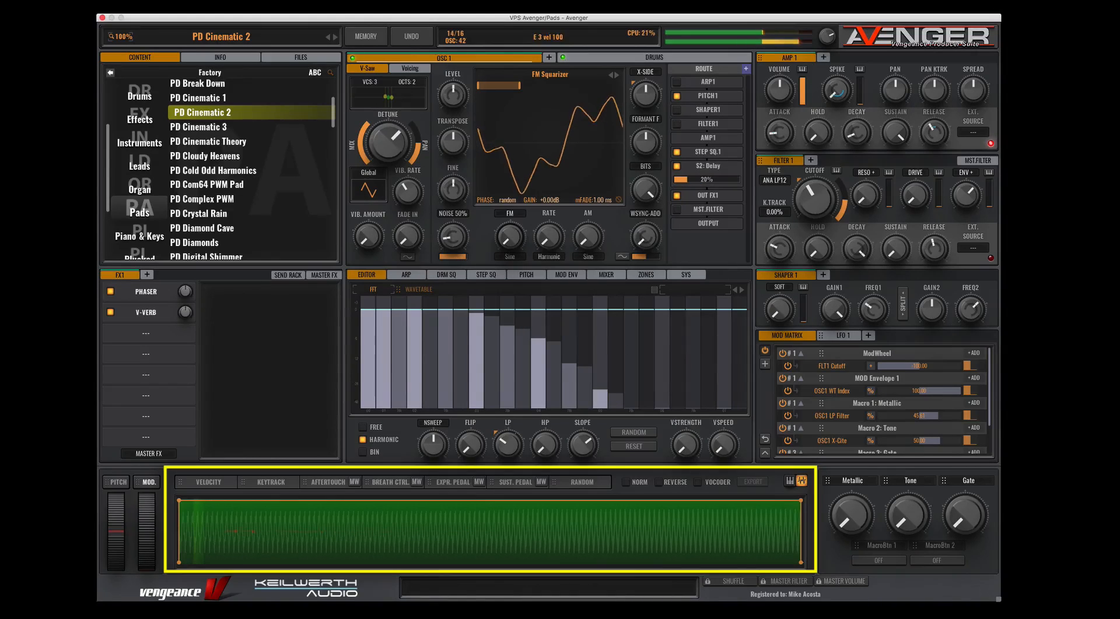
- Compare the wavetable and FFT editor views of OSC 1 in the PD Cinematic 2 preset
click(418, 290)
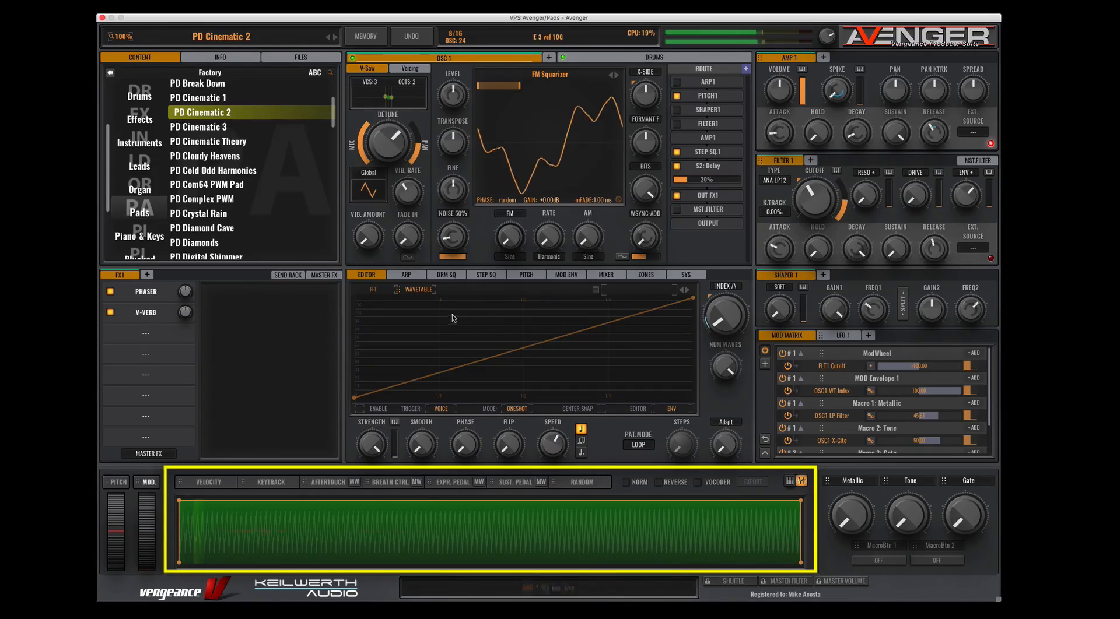
click(377, 290)
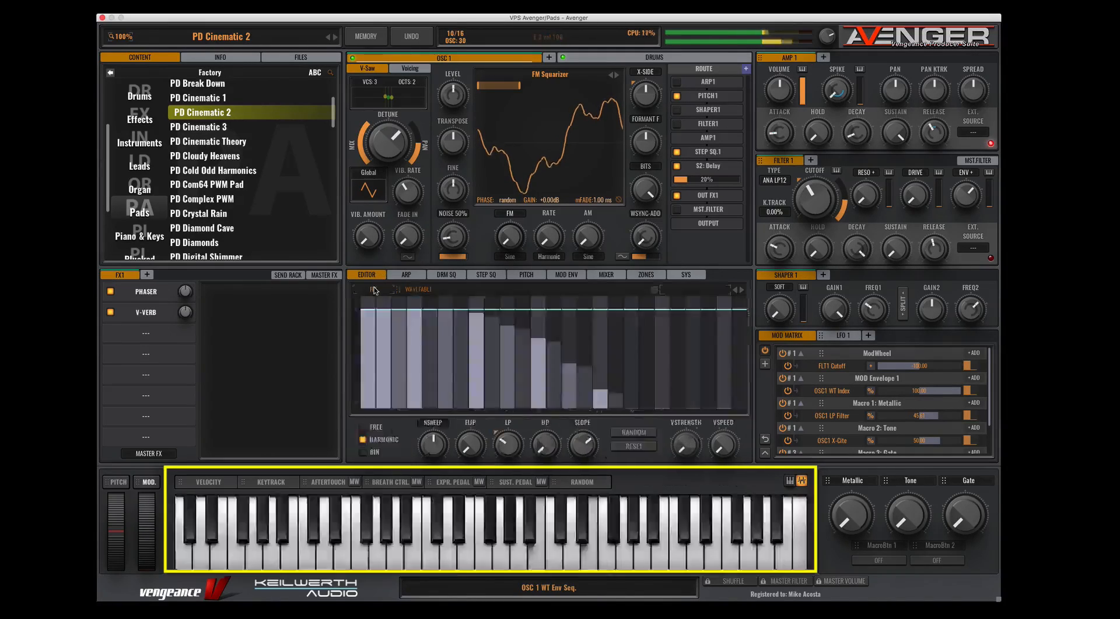
click(412, 290)
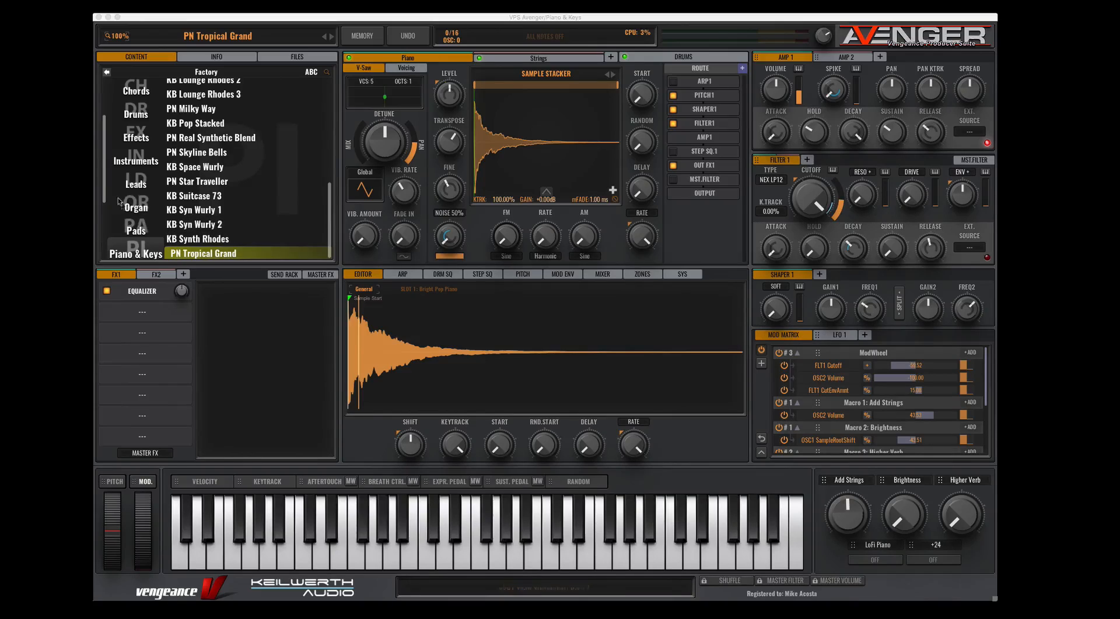
- Select the PN Tropical Grand preset in the Piano & Keys category and play it
click(104, 186)
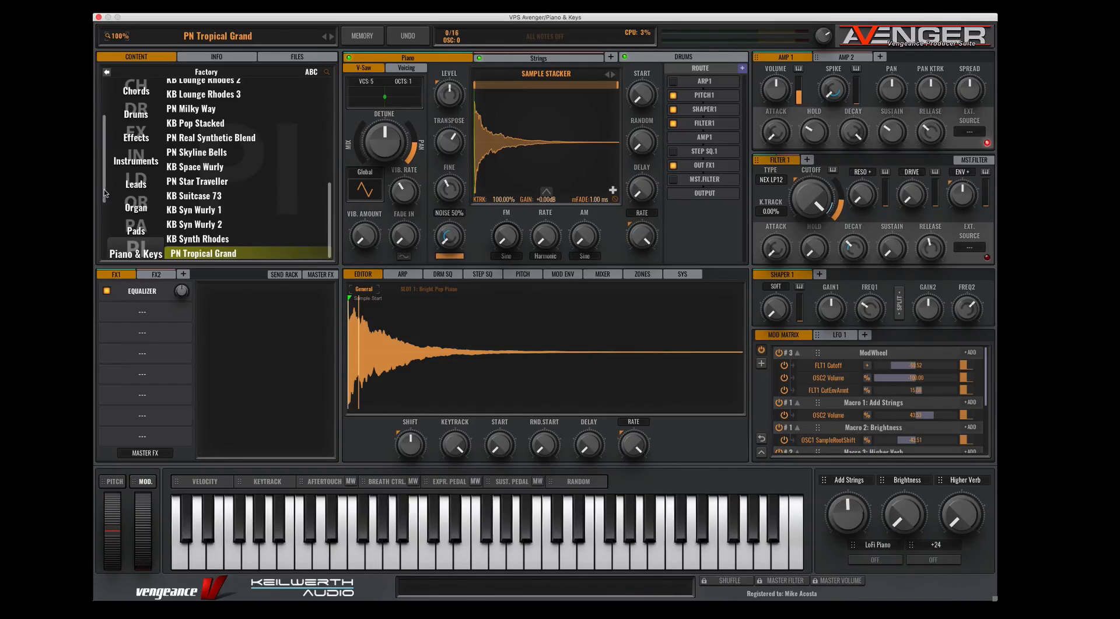
drag(104, 192, 103, 214)
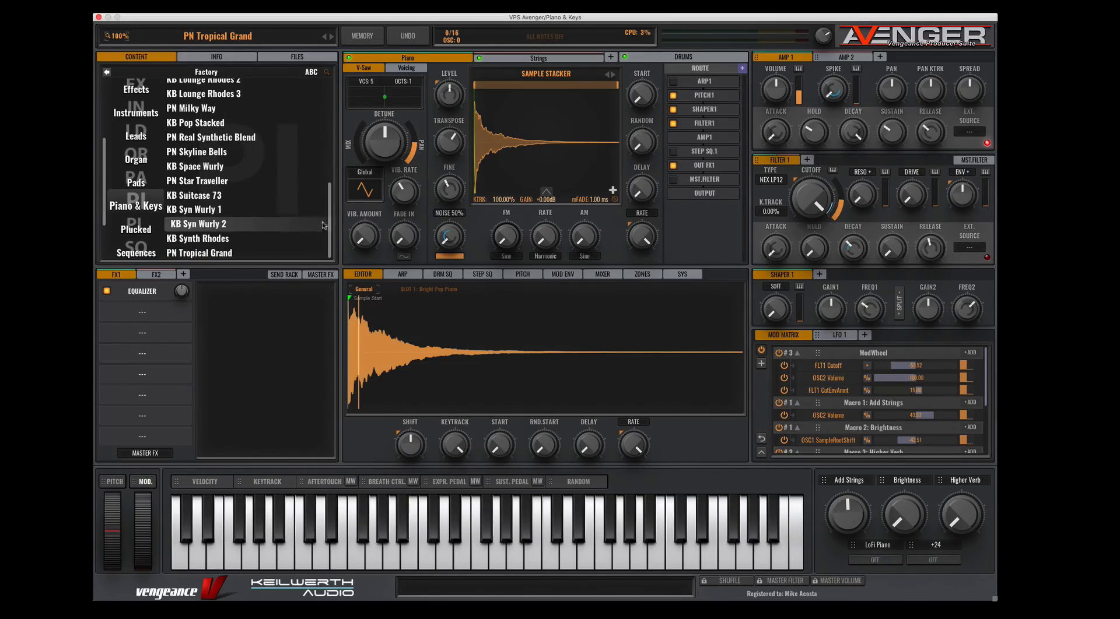
click(277, 251)
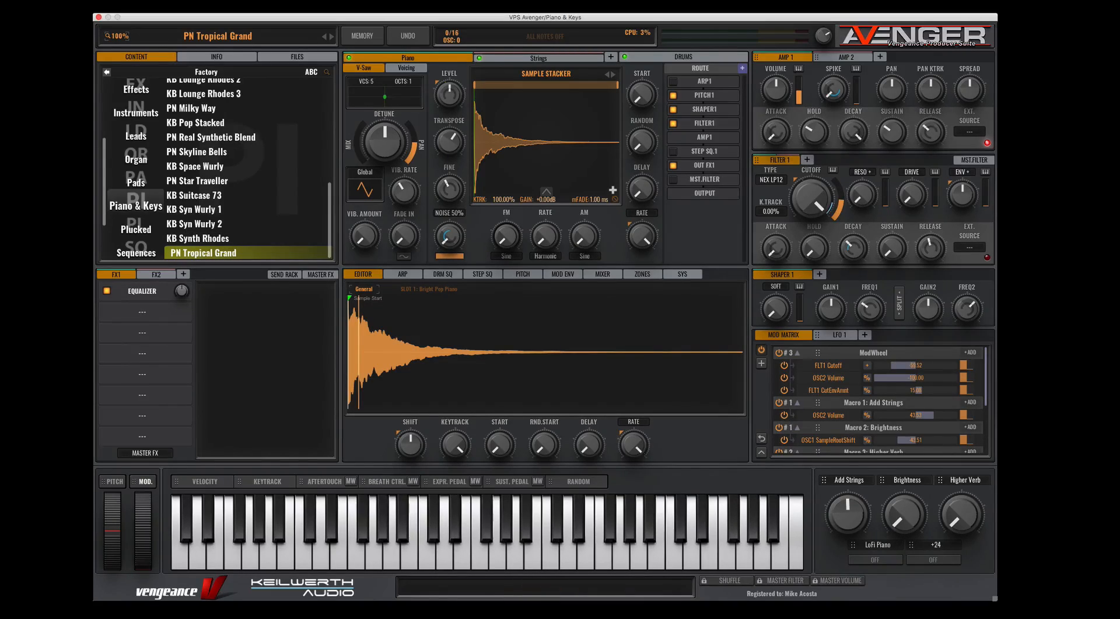
key(space)
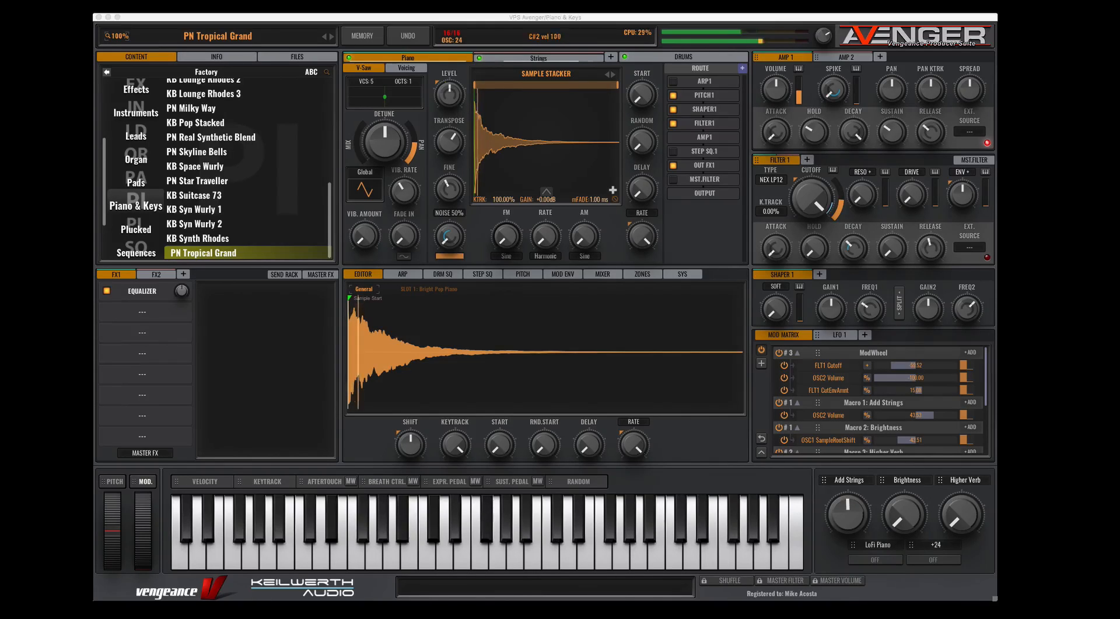
- Load the PN Avenger Piano preset from the start of the Piano & Keys list
scroll(268, 182, up, 5)
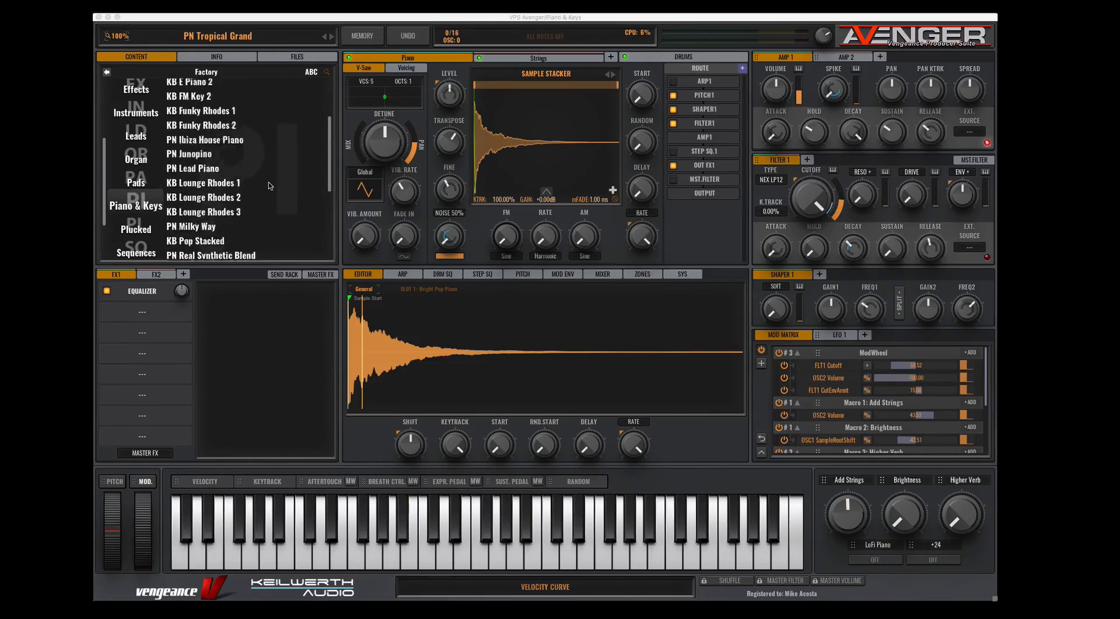
scroll(268, 182, up, 5)
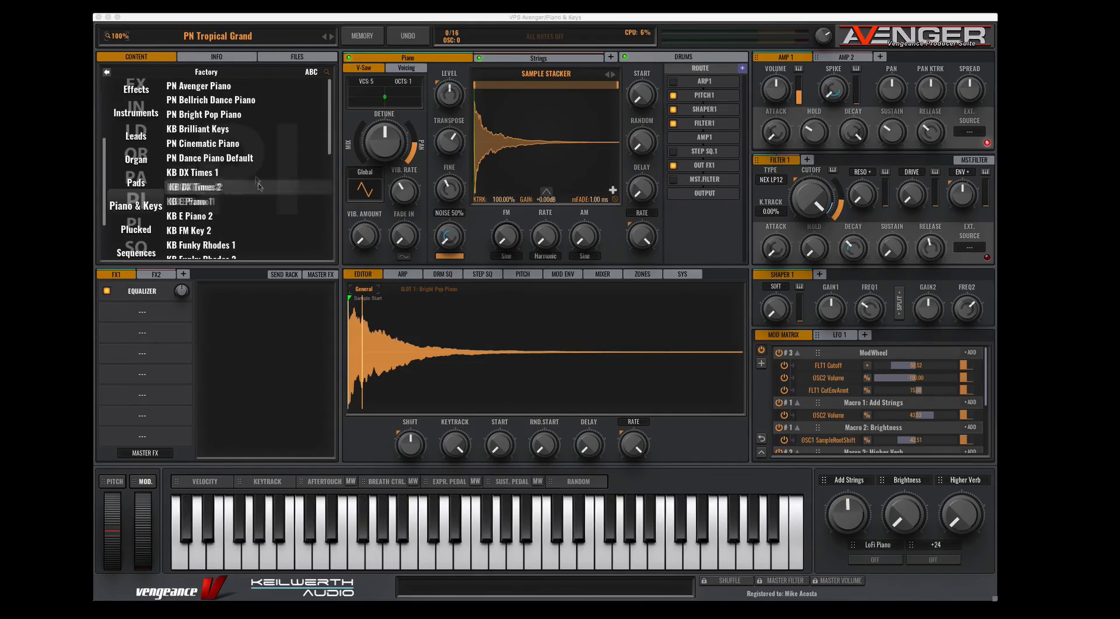
click(209, 87)
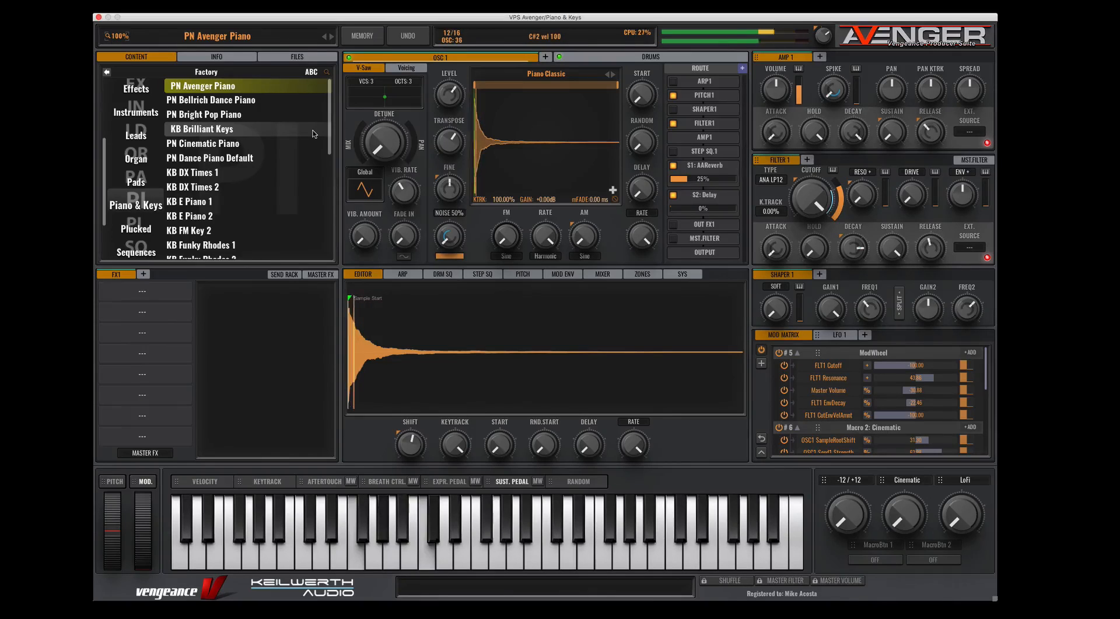
- Load the KB E Piano 1 preset from the Piano & Keys category
scroll(313, 131, down, 1)
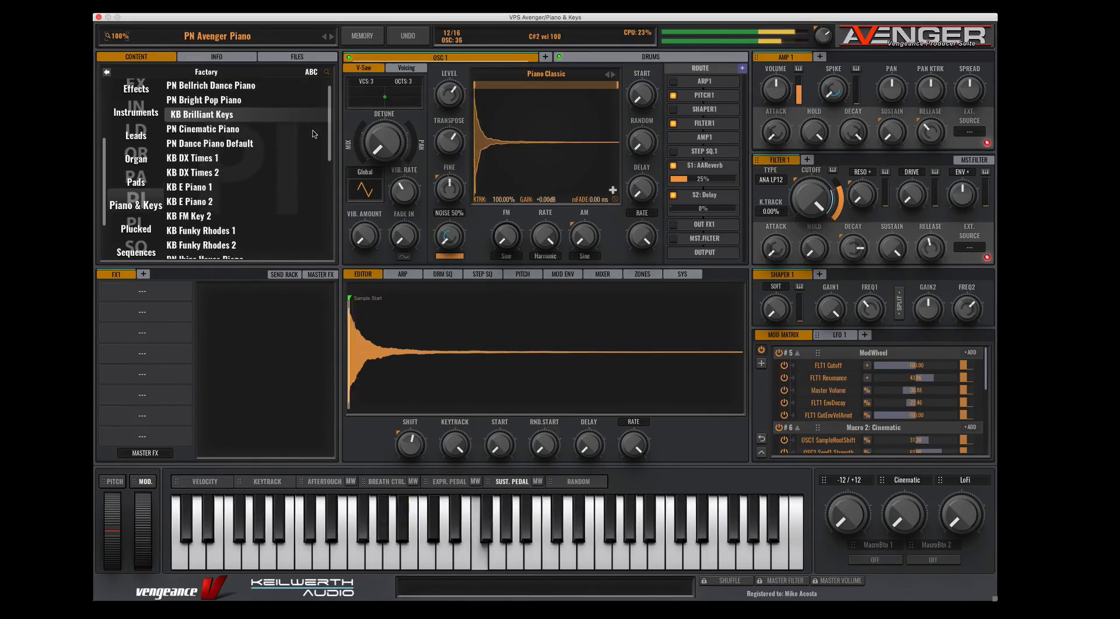
scroll(313, 131, down, 2)
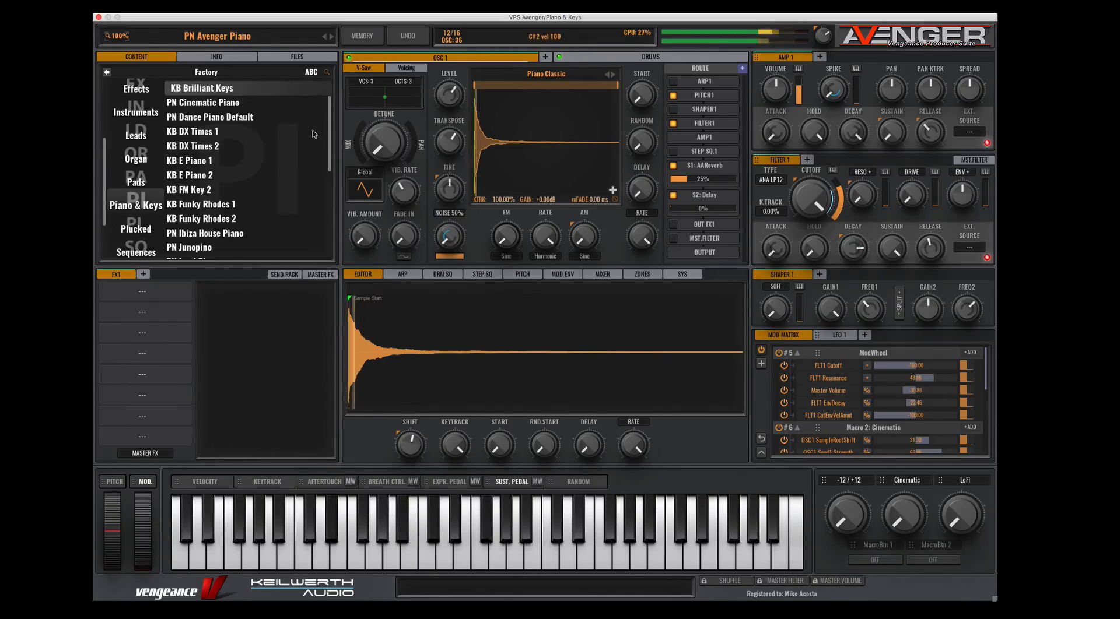
click(241, 158)
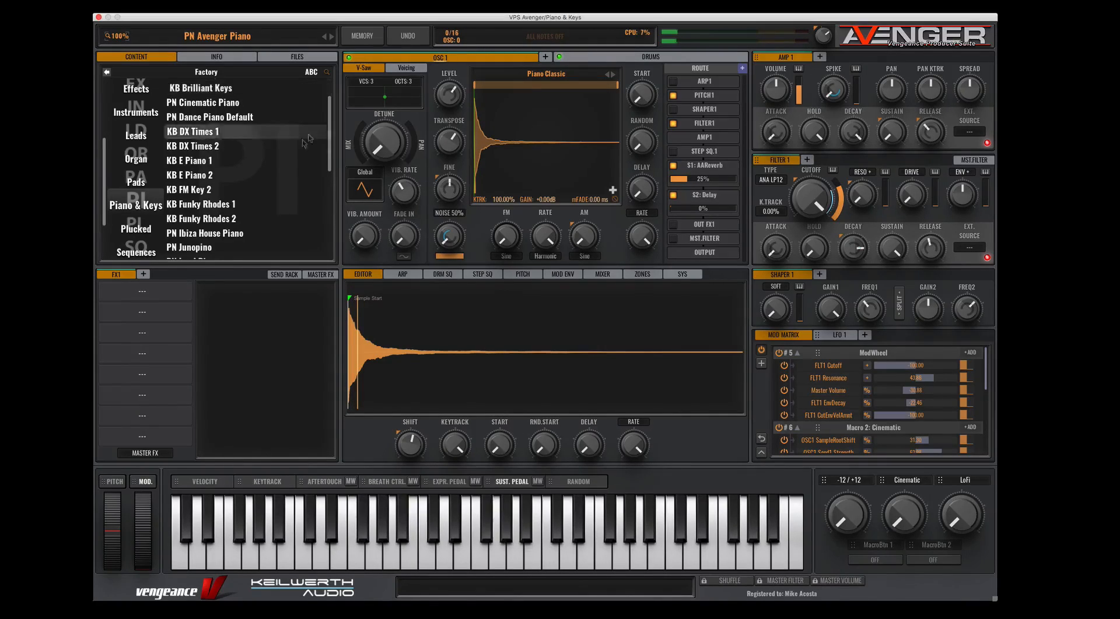
click(218, 164)
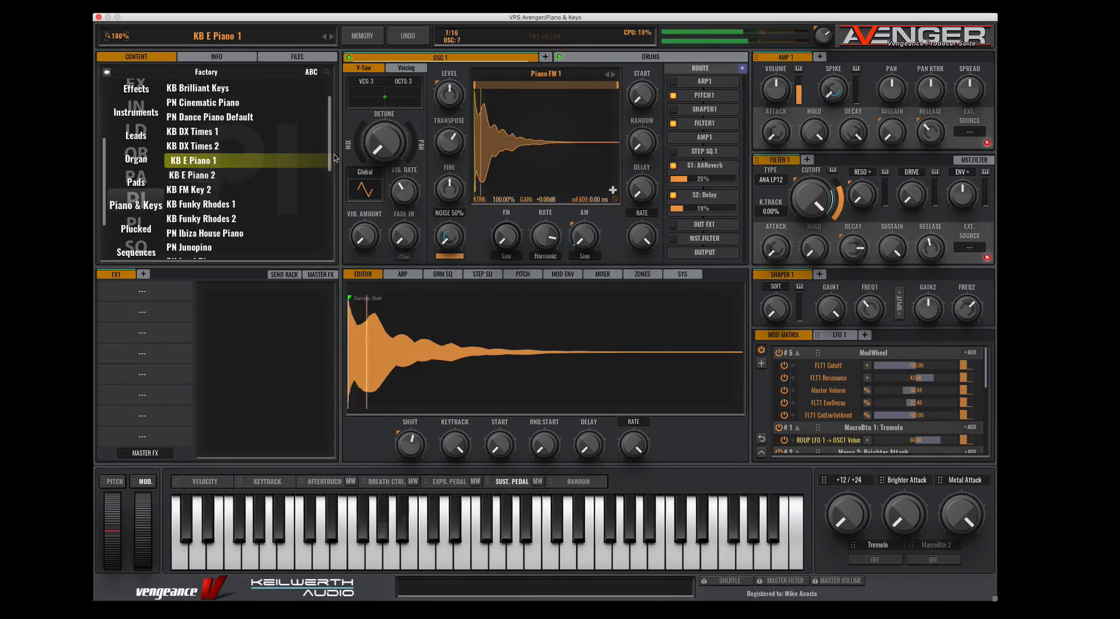
- Browse down to the KB Synth Rhodes preset and inspect its Click and Release oscillators
drag(328, 152, 328, 169)
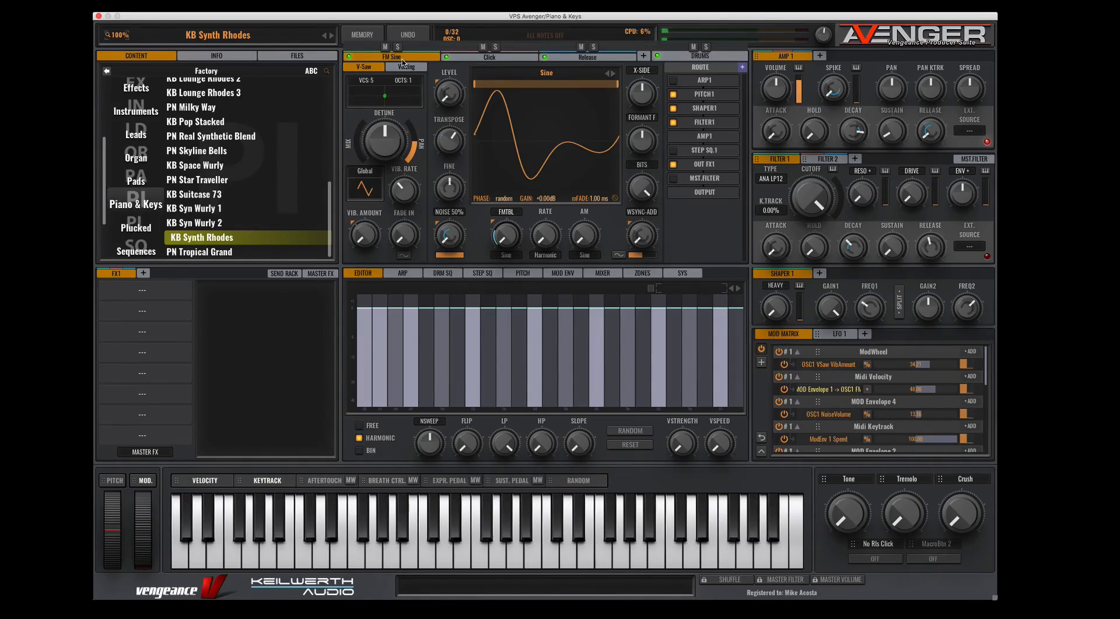
click(489, 57)
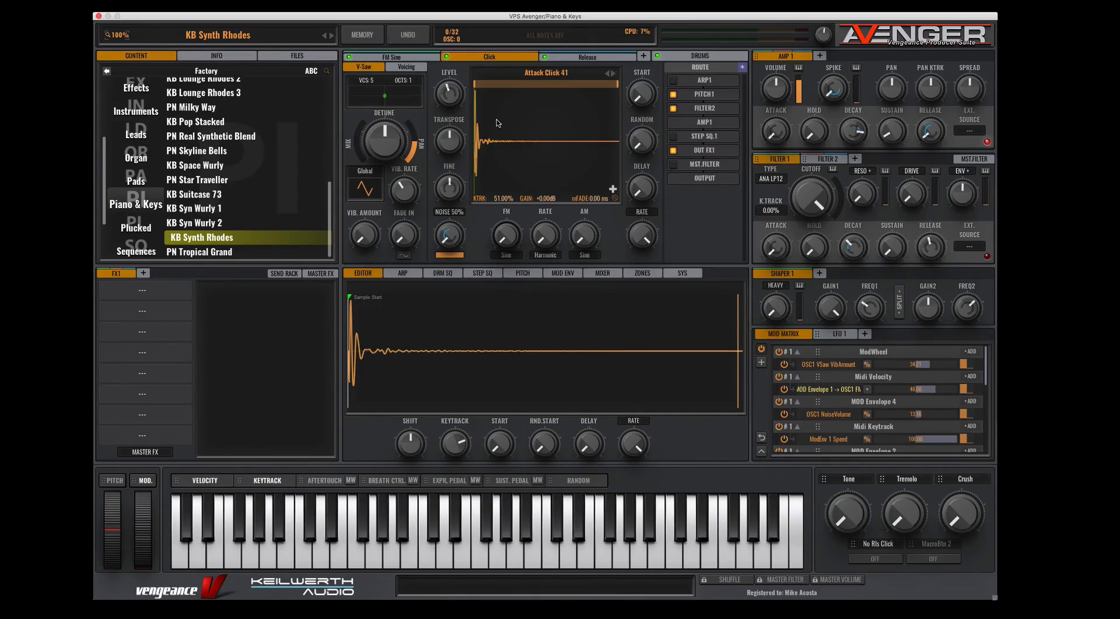
click(577, 57)
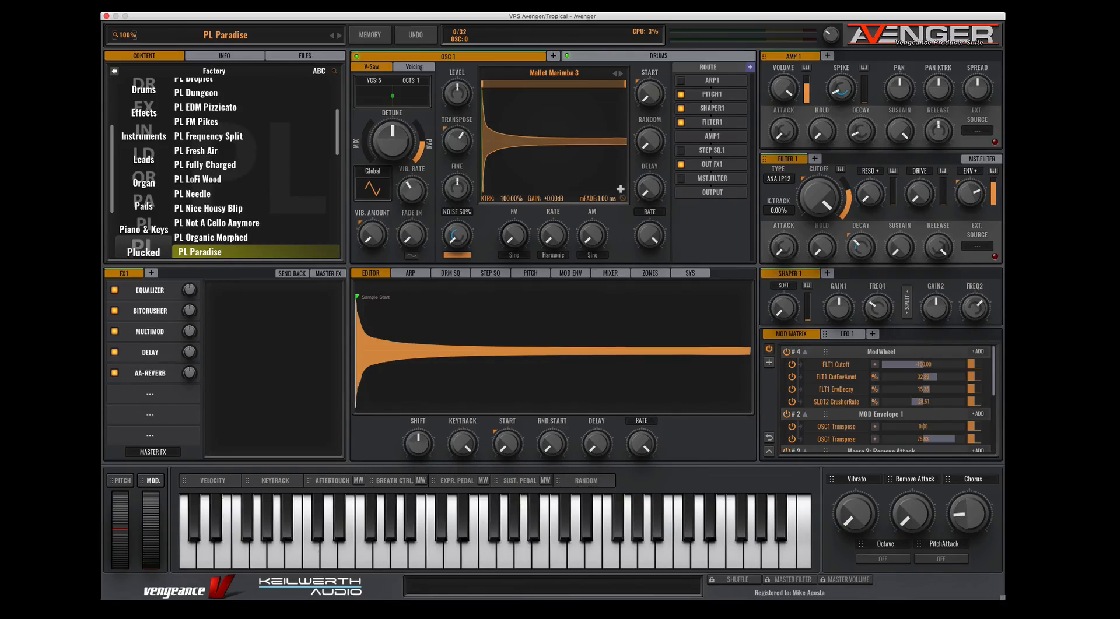
- Audition the PL Plucked Chords 2 and PL Romance Pluck presets from the Plucked category
key(space)
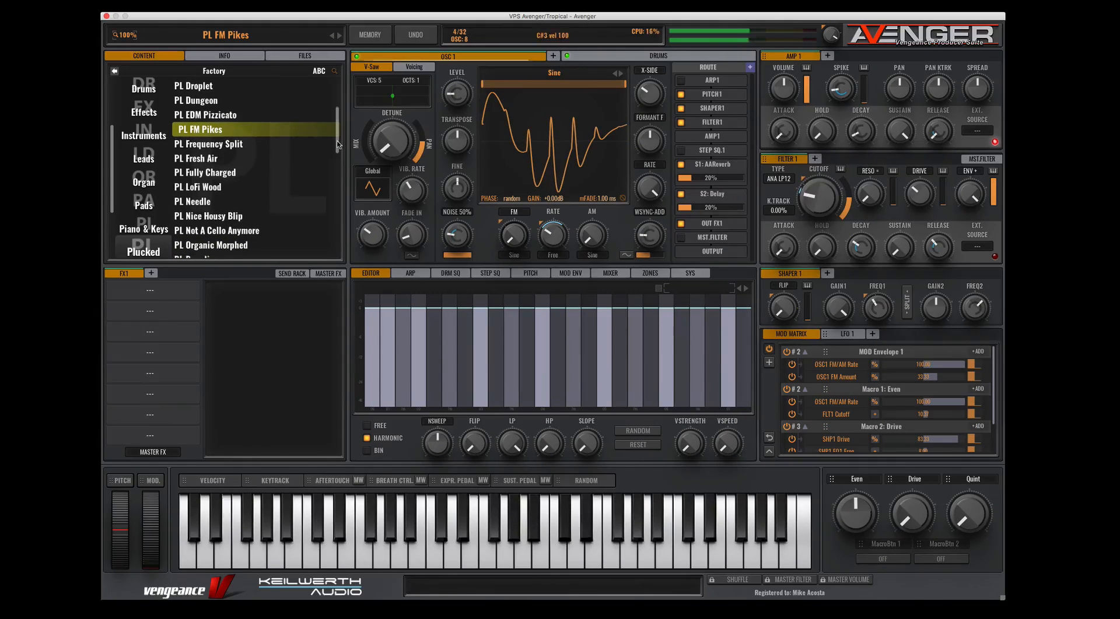
drag(337, 143, 337, 178)
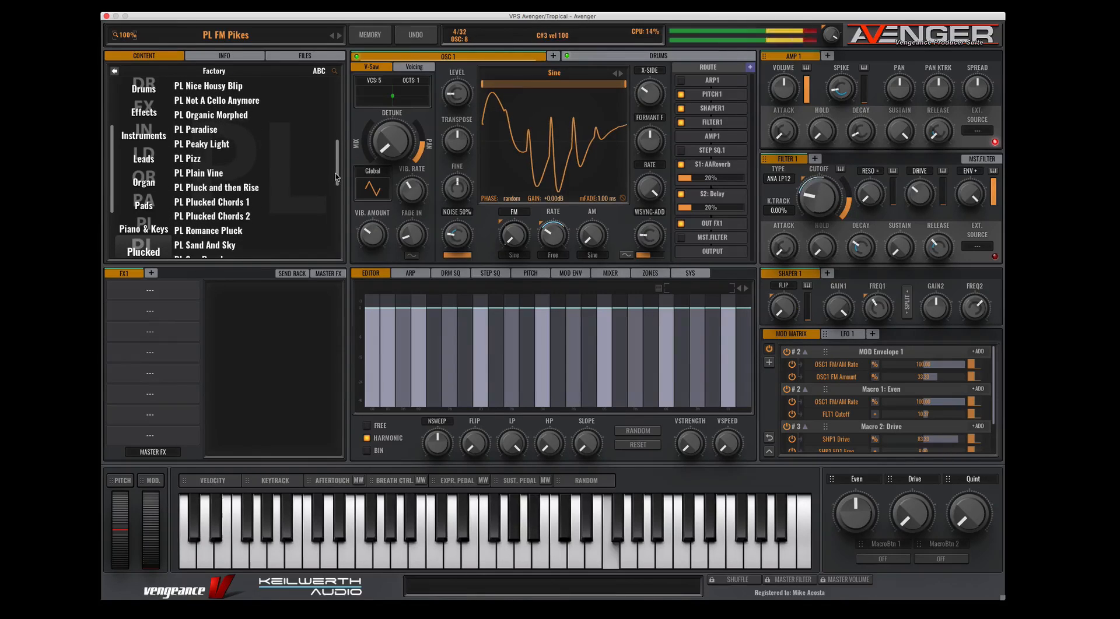
click(276, 161)
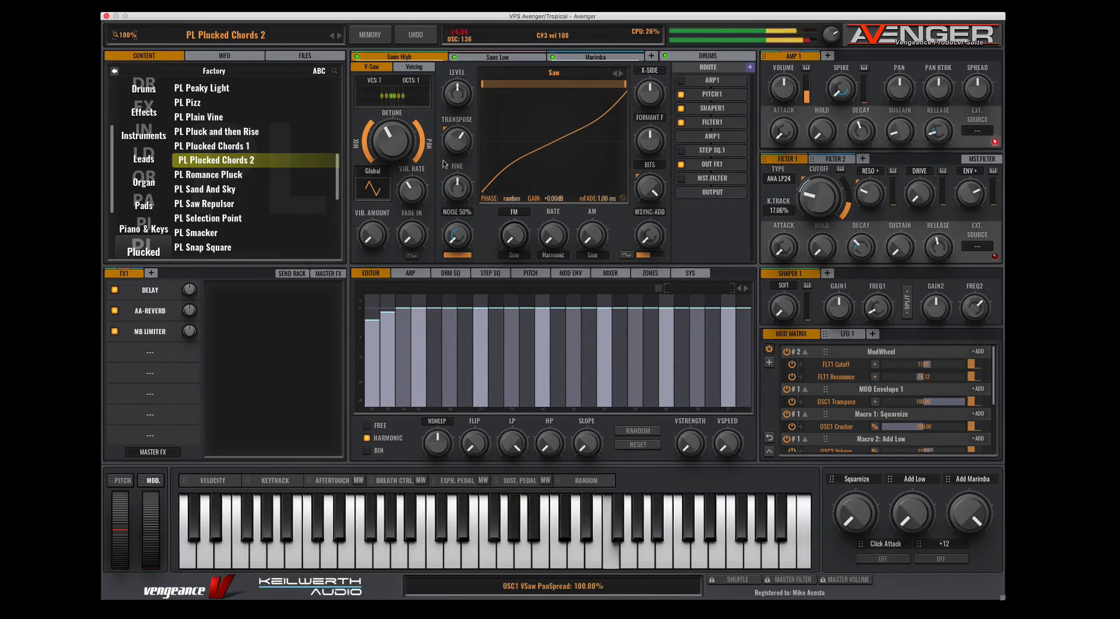
click(251, 176)
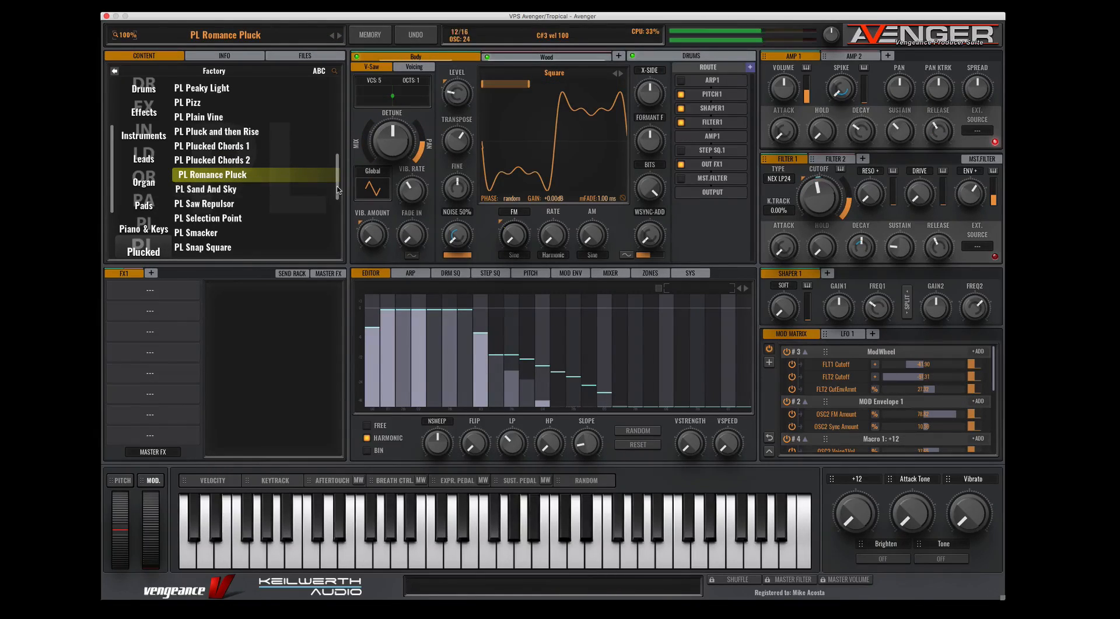
- Load the PL Tropical Chords preset further down the Plucked category
click(373, 186)
scroll(334, 181, down, 3)
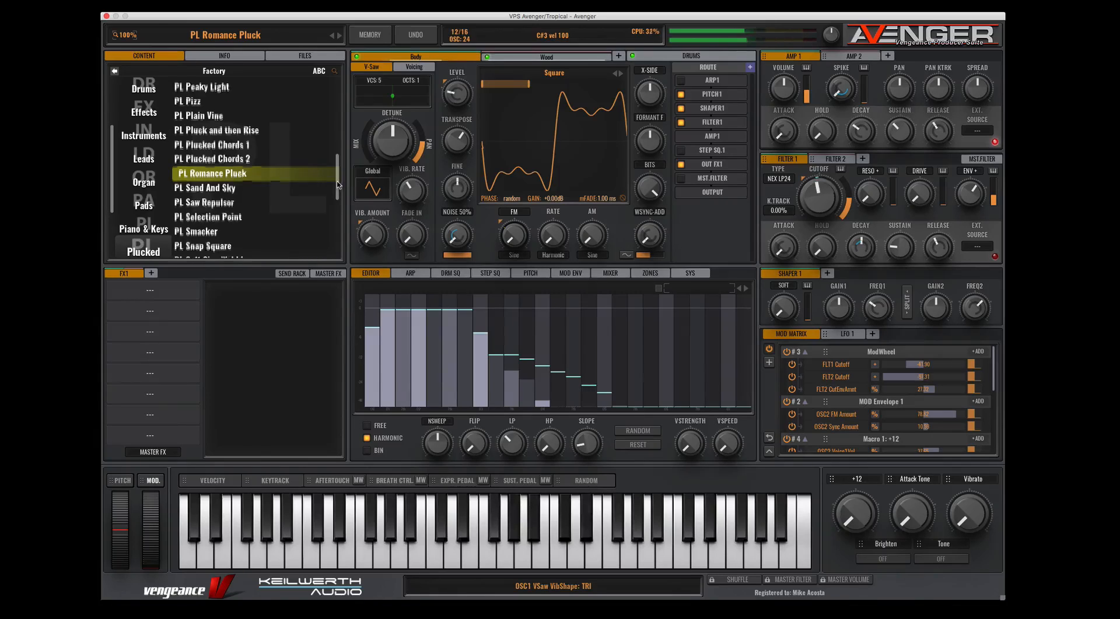
scroll(336, 196, down, 1)
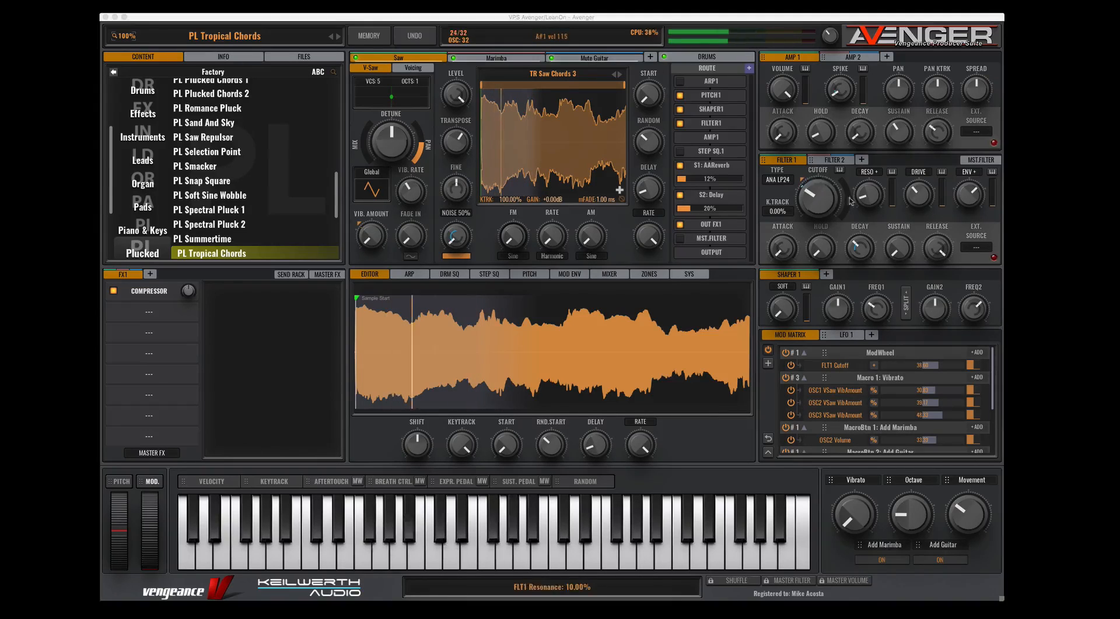
- Sweep the Filter 1 cutoff of the PL Tropical Chords preset between about 29% and 22%
click(815, 209)
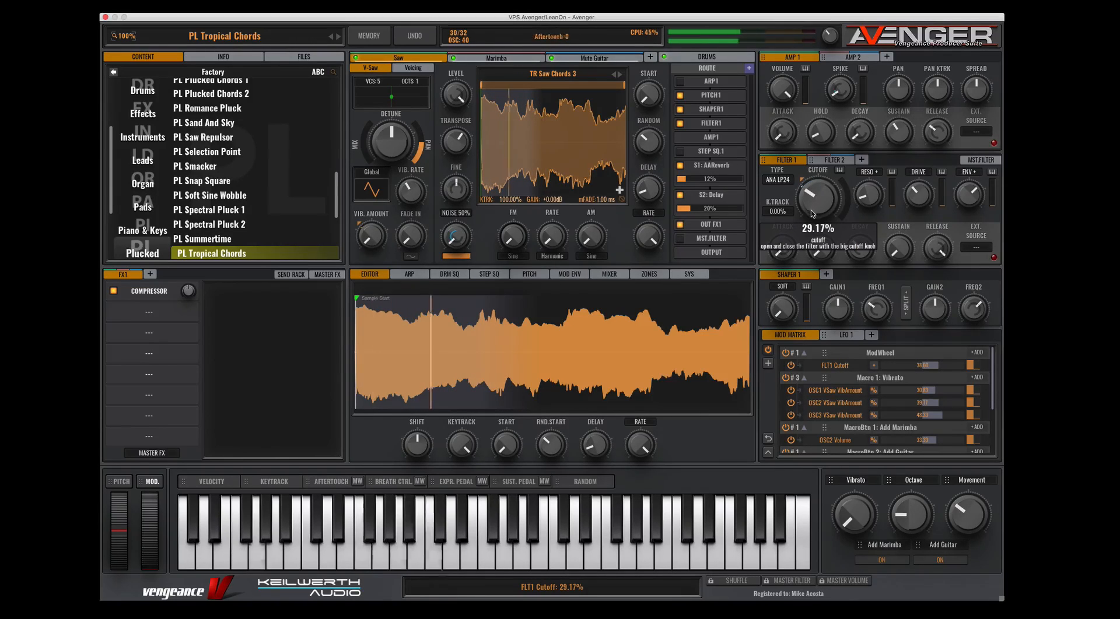
drag(815, 208, 810, 212)
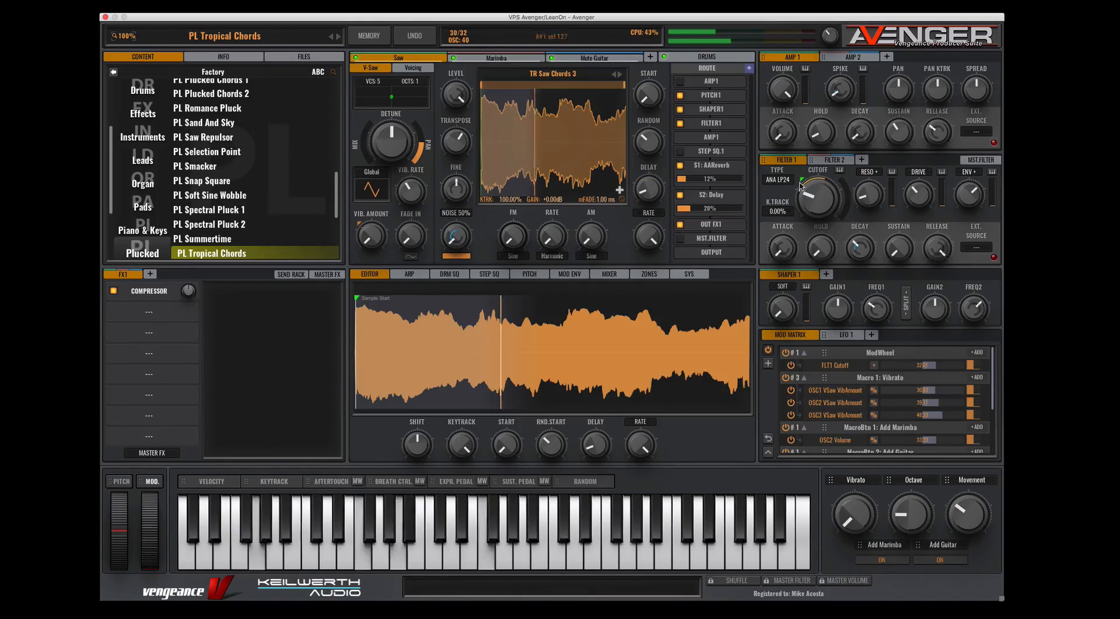
drag(800, 197, 803, 200)
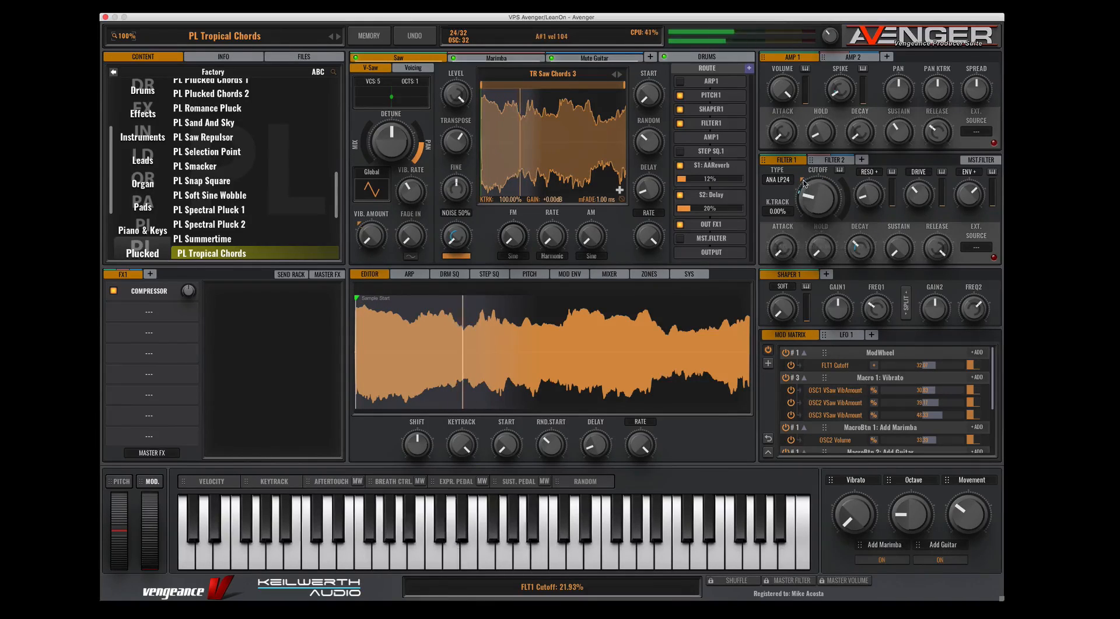
drag(812, 202, 816, 202)
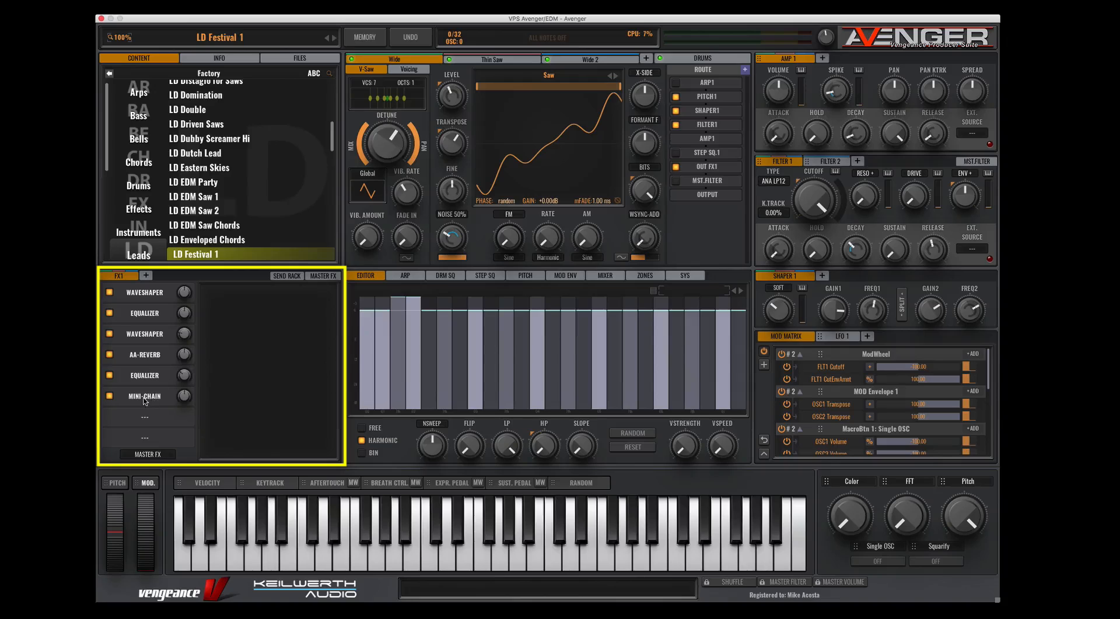
- Select the Mini-Chain effect in the effects rack of the LD Festival 1 preset
click(144, 397)
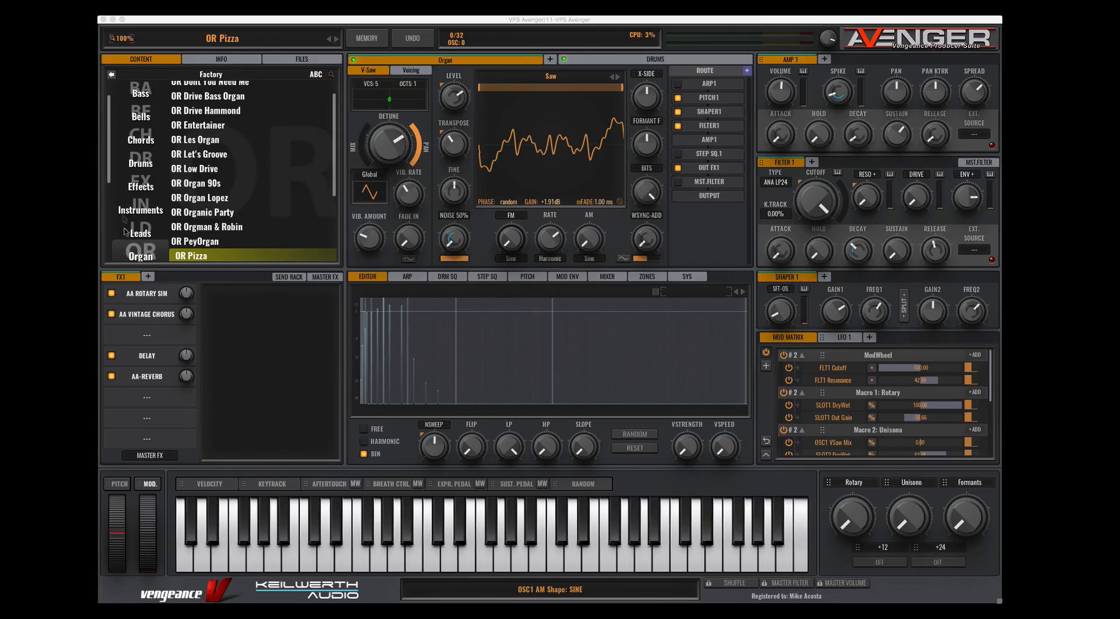
- Browse the Organ category and load the OR Pizza preset
scroll(140, 204, down, 3)
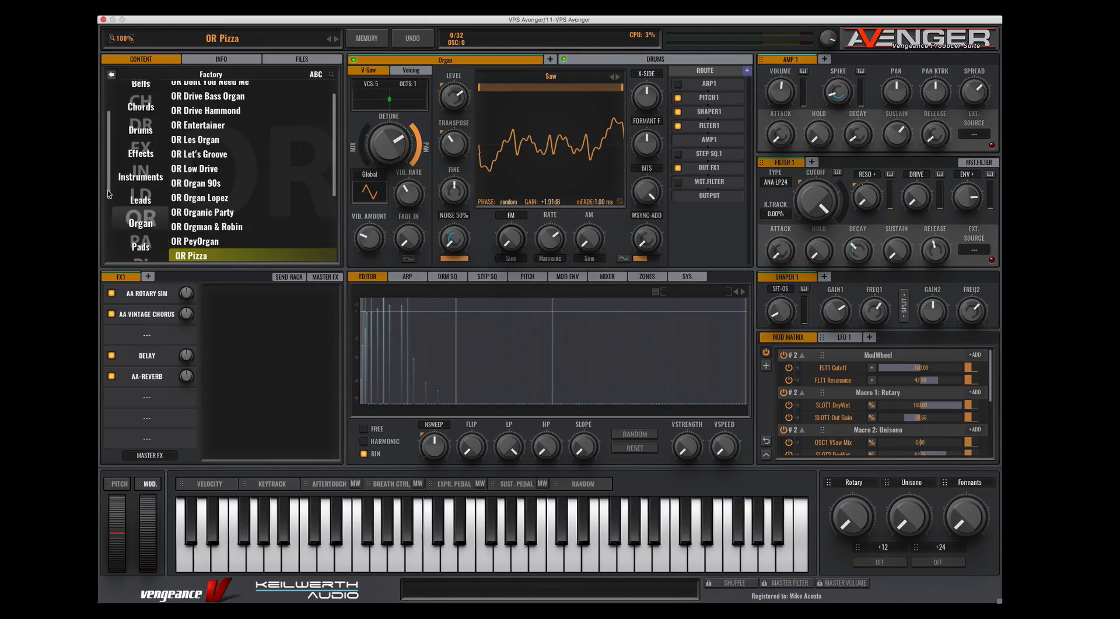
click(153, 217)
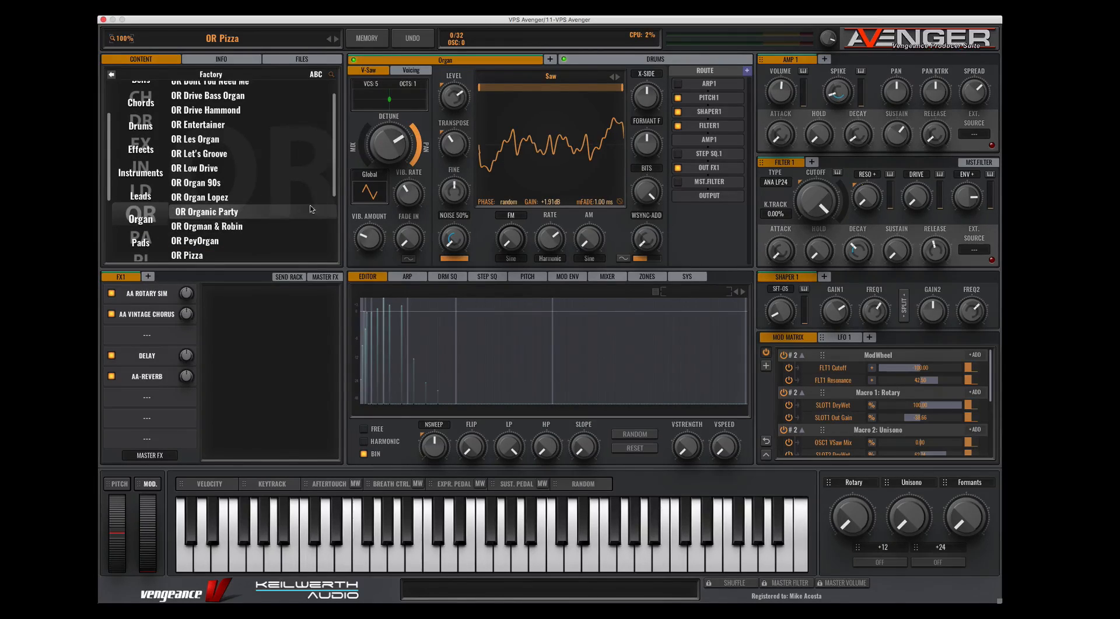
scroll(334, 196, down, 1)
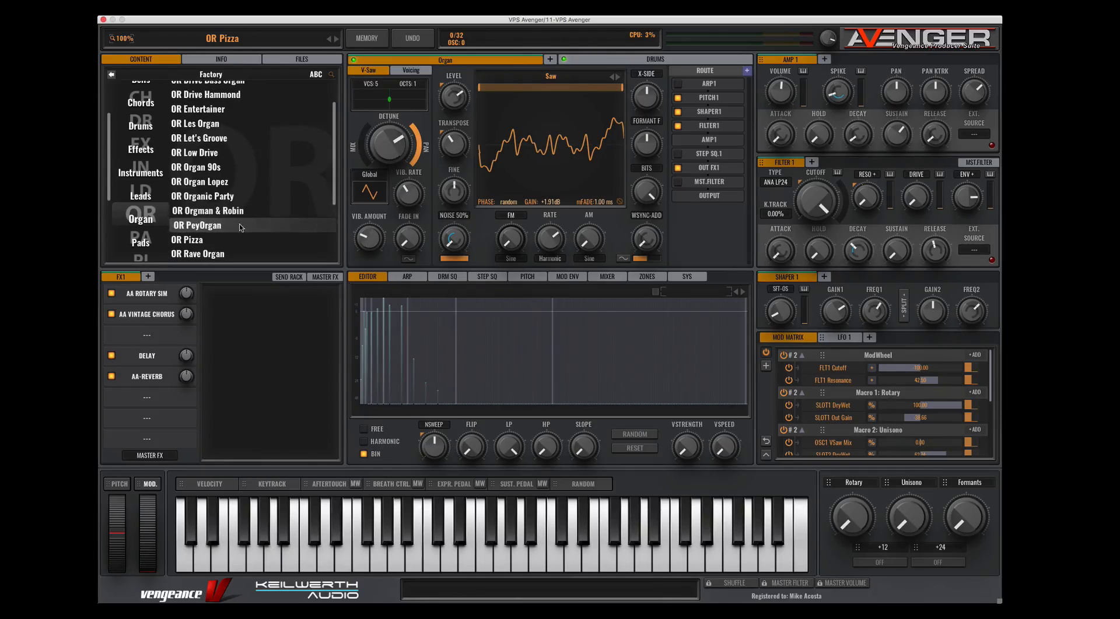
click(234, 245)
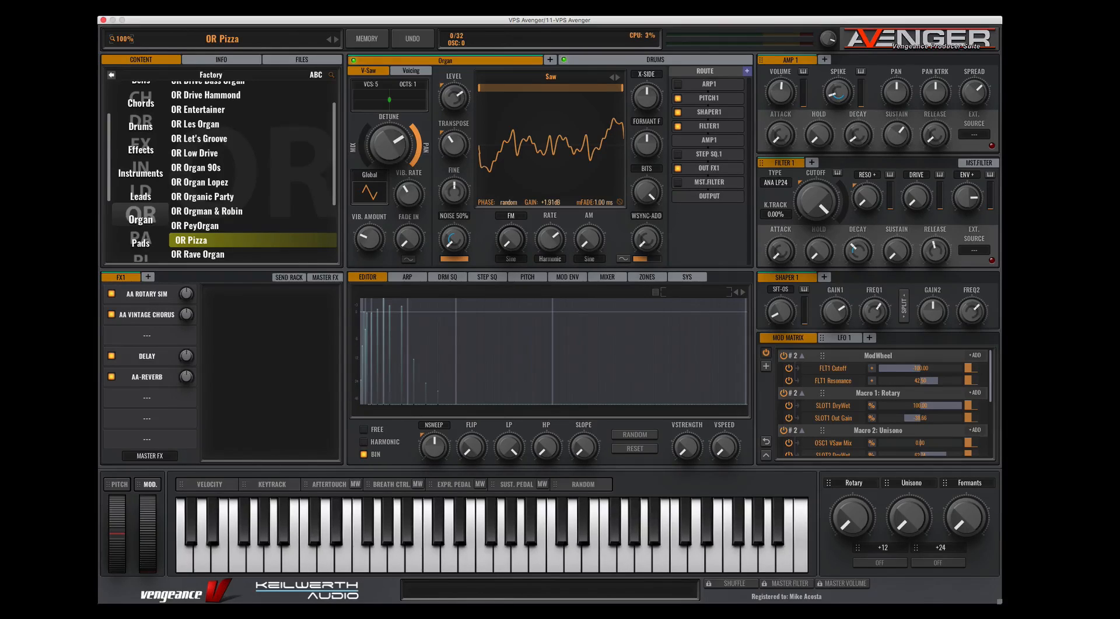
key(space)
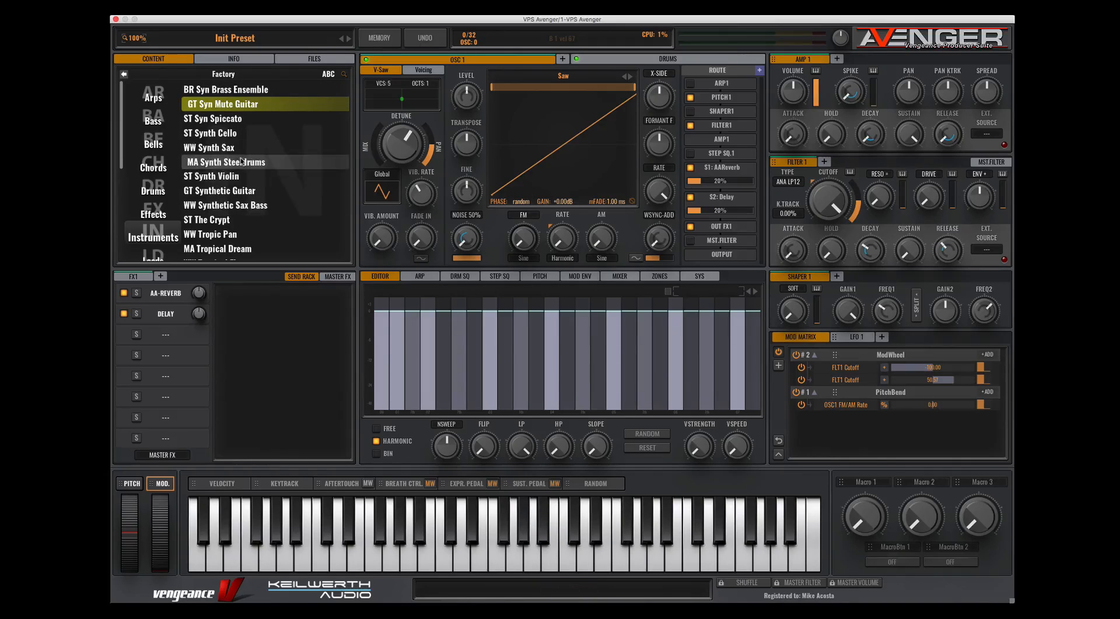
- Load the ST Synth Violin preset from the Instruments category, then initialize all synth settings
click(225, 177)
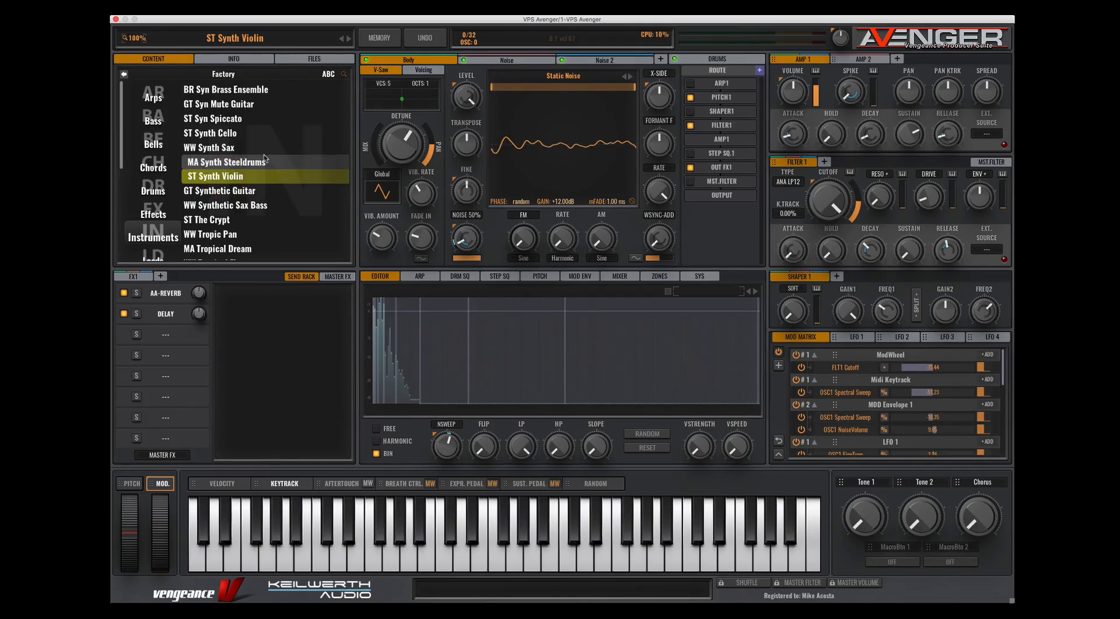
click(380, 39)
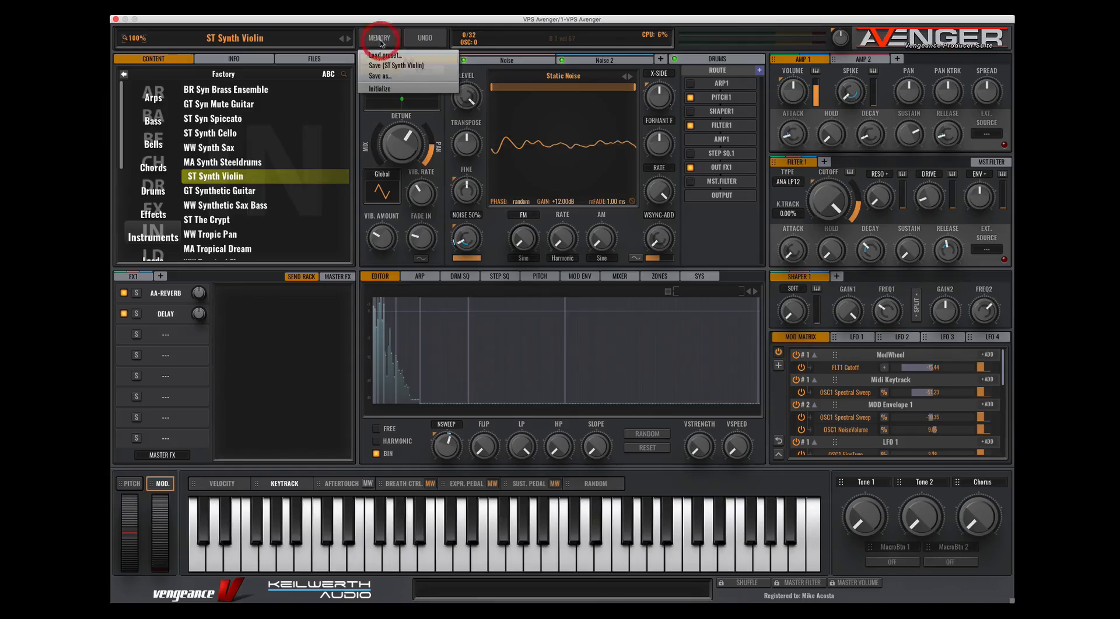
click(389, 89)
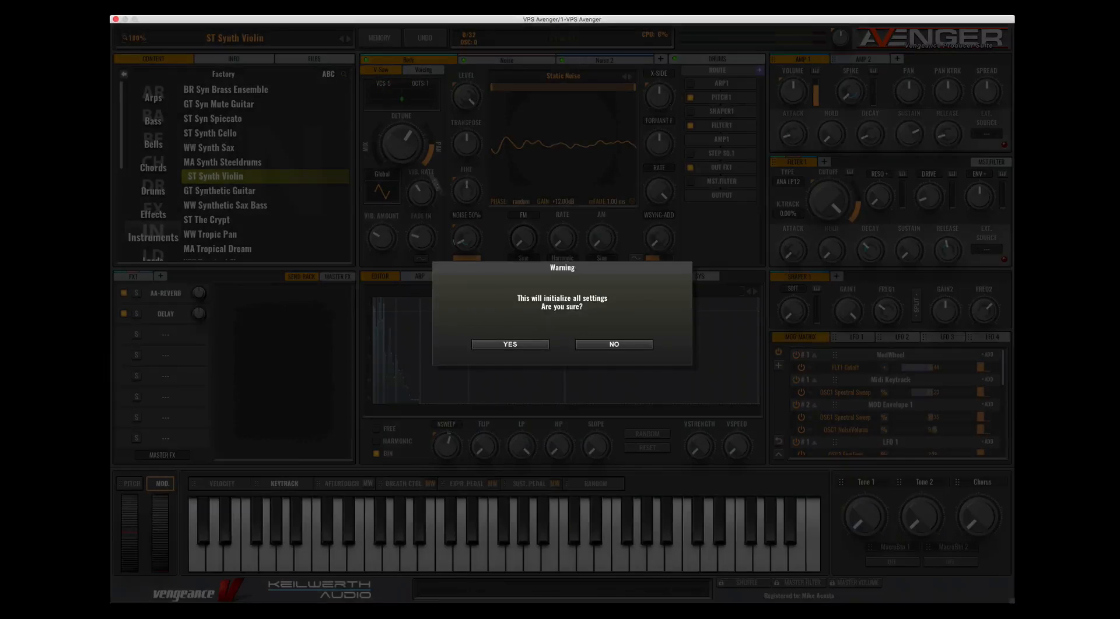
click(490, 341)
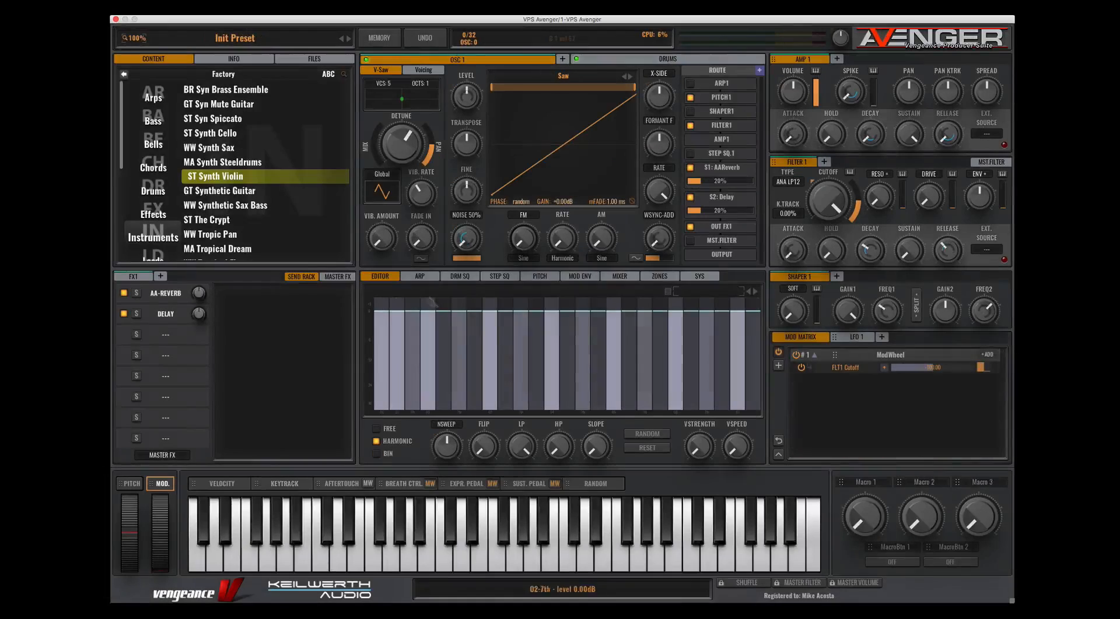
- Open the preset search and search the factory presets for "trap"
click(344, 75)
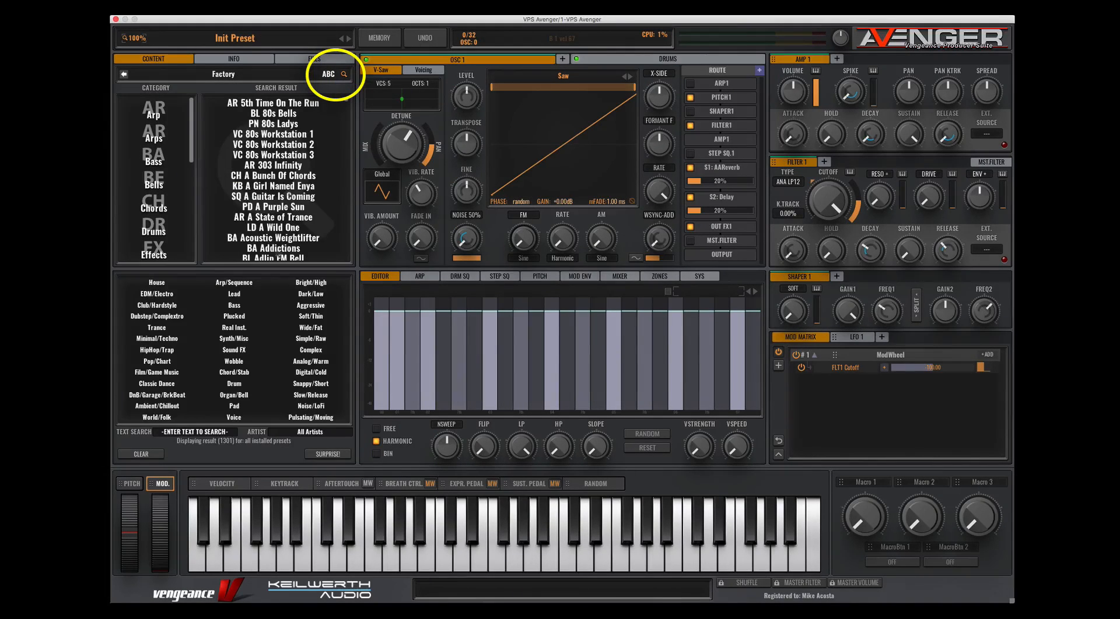
click(192, 433)
text(t)
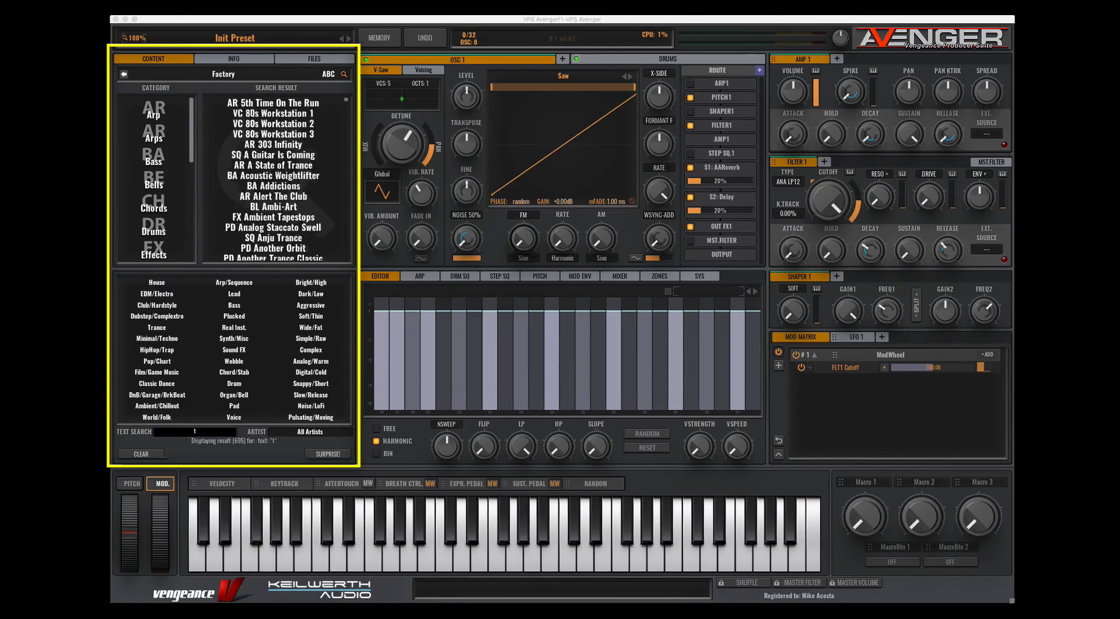
text(rap)
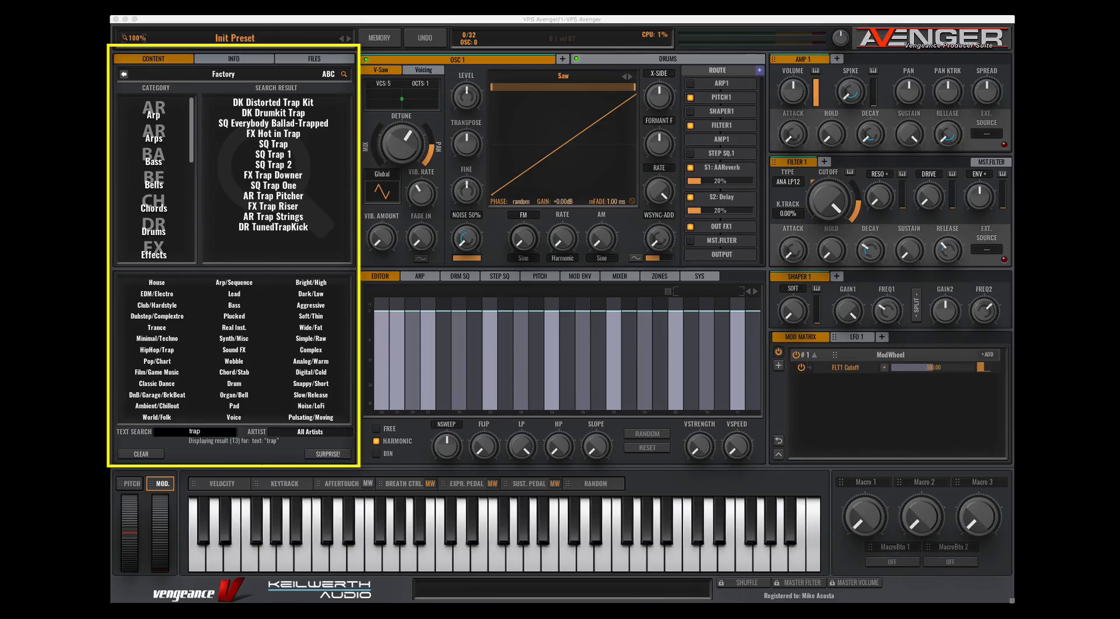
key(Return)
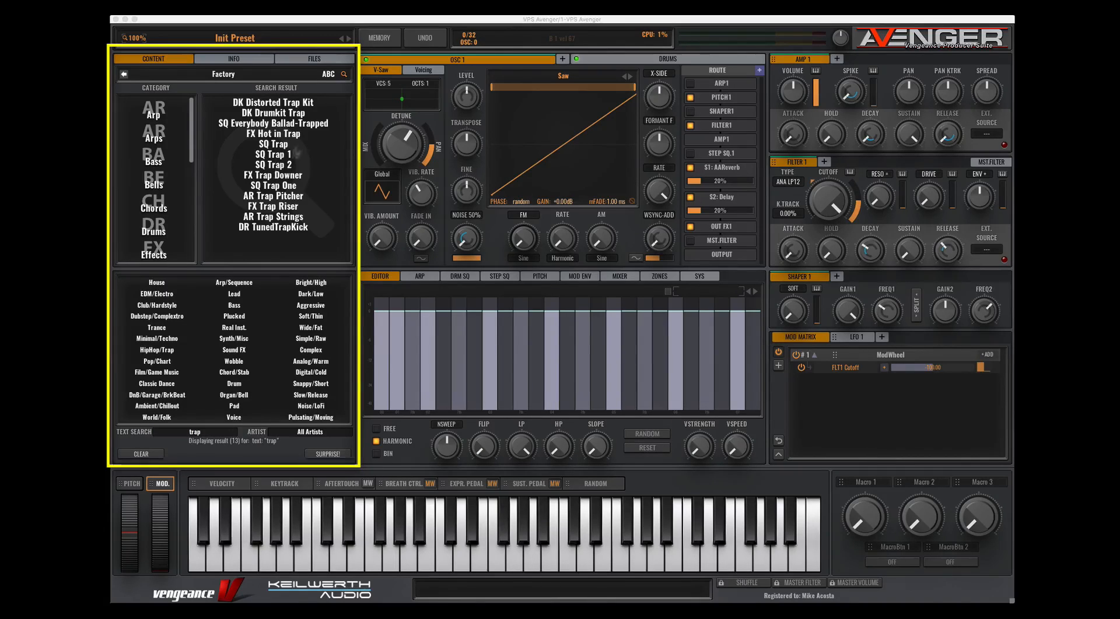
- Load the SQ Trap 1 preset and then the SQ Trap 2 preset from the search results
click(293, 134)
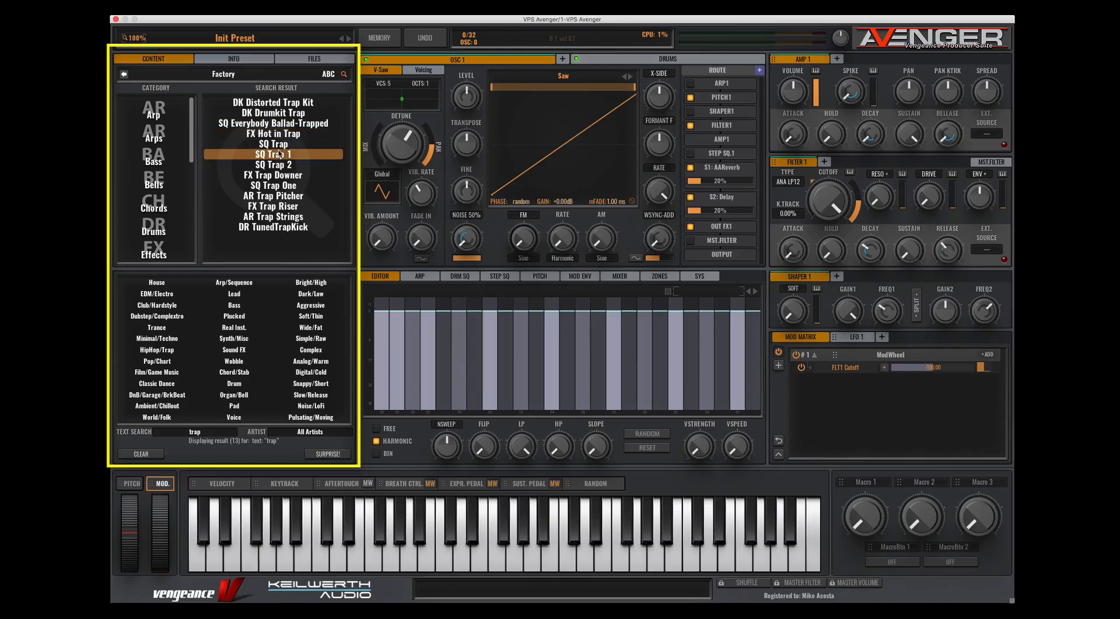
click(279, 154)
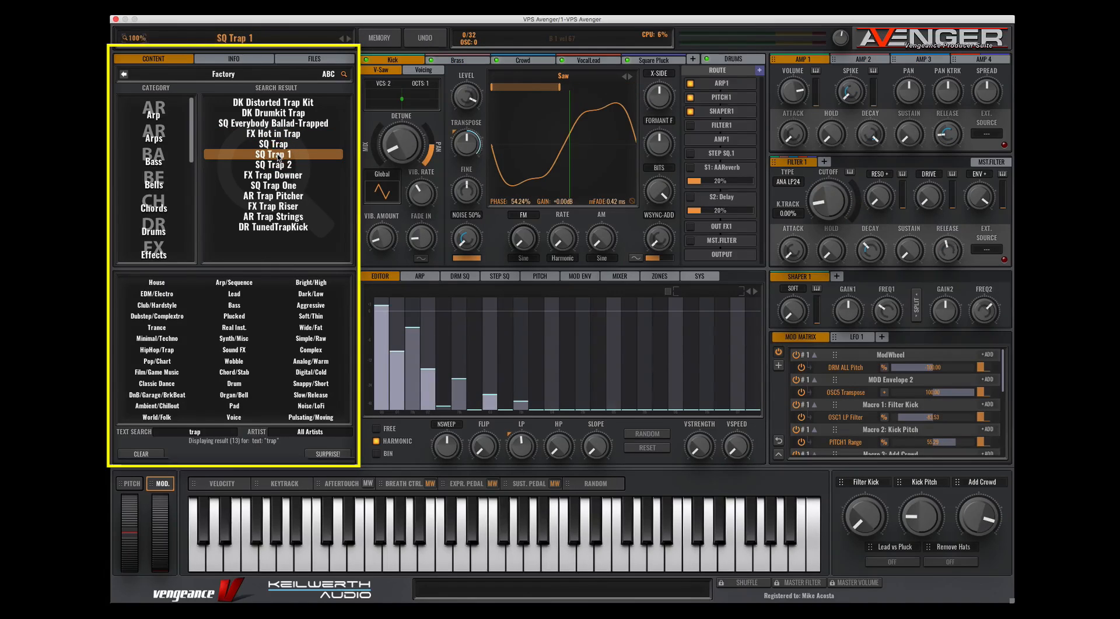
click(277, 165)
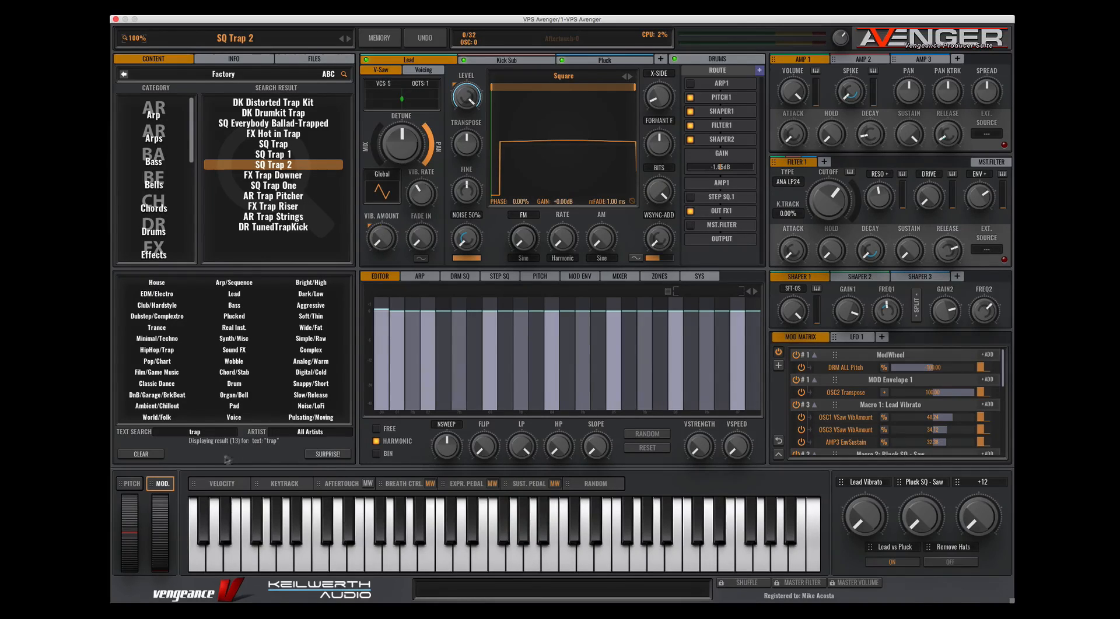
- Clear the text search and filter the presets by the EDM/Electro, Plucked and Soft/Thin tags
click(154, 456)
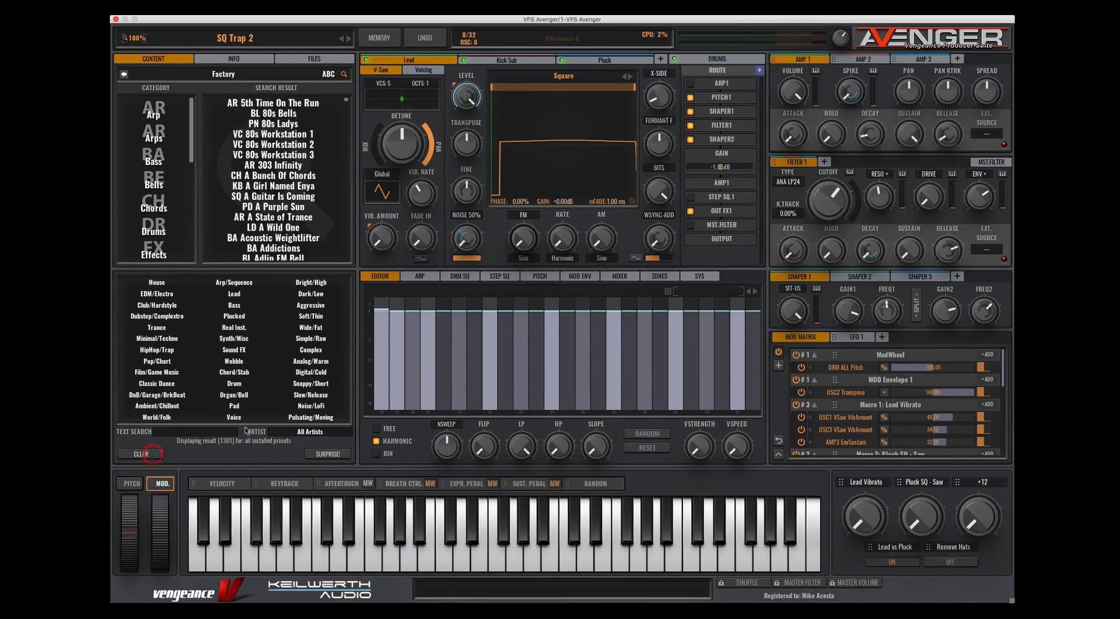
click(163, 297)
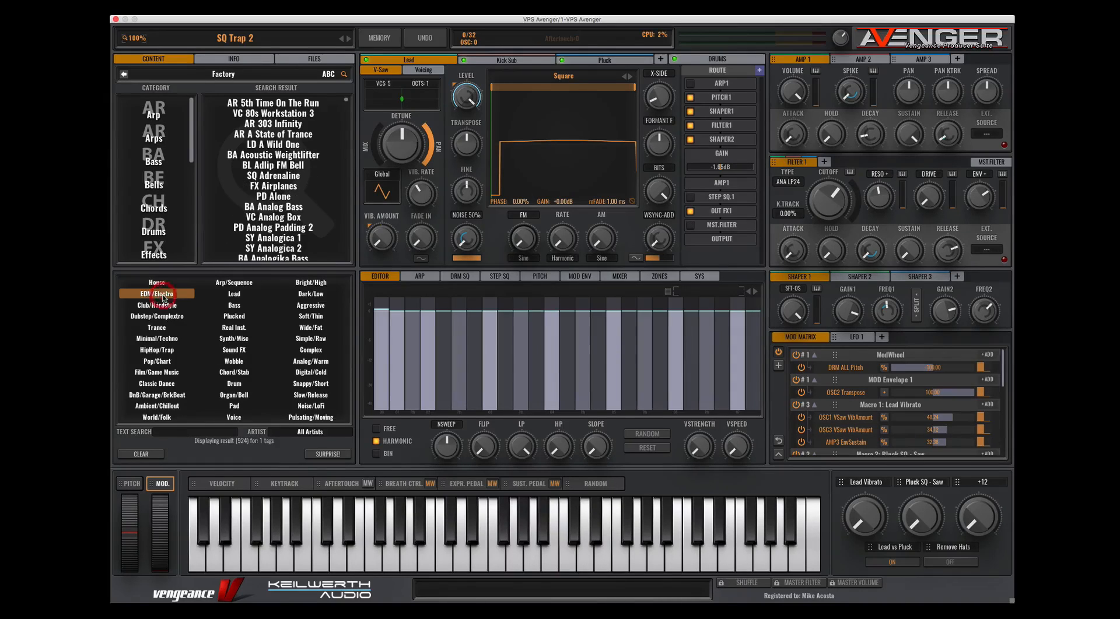
click(229, 318)
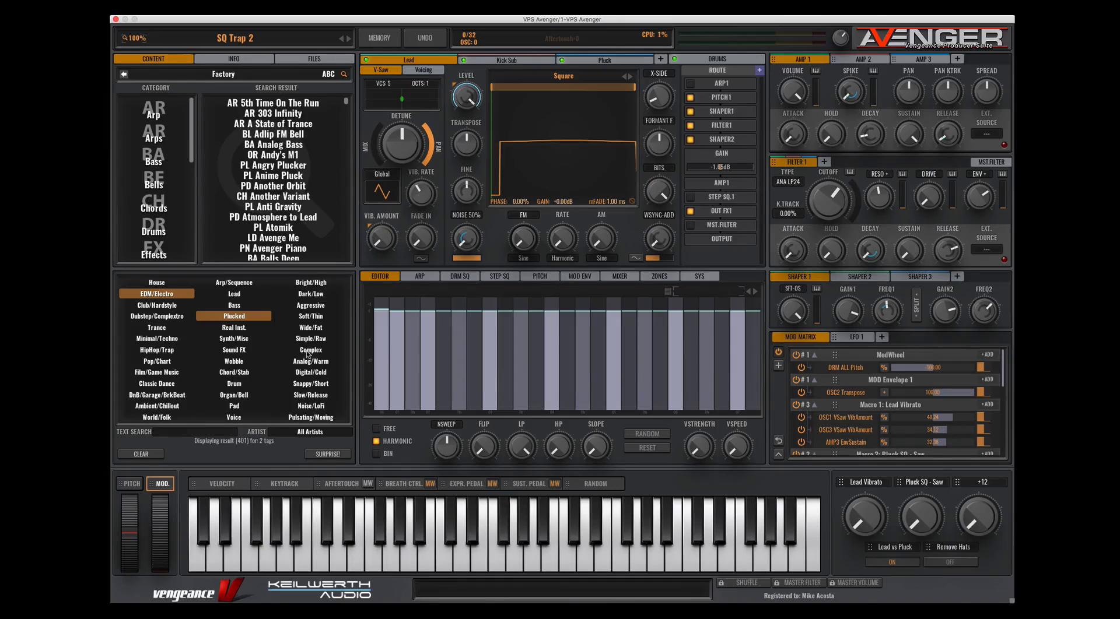
click(311, 317)
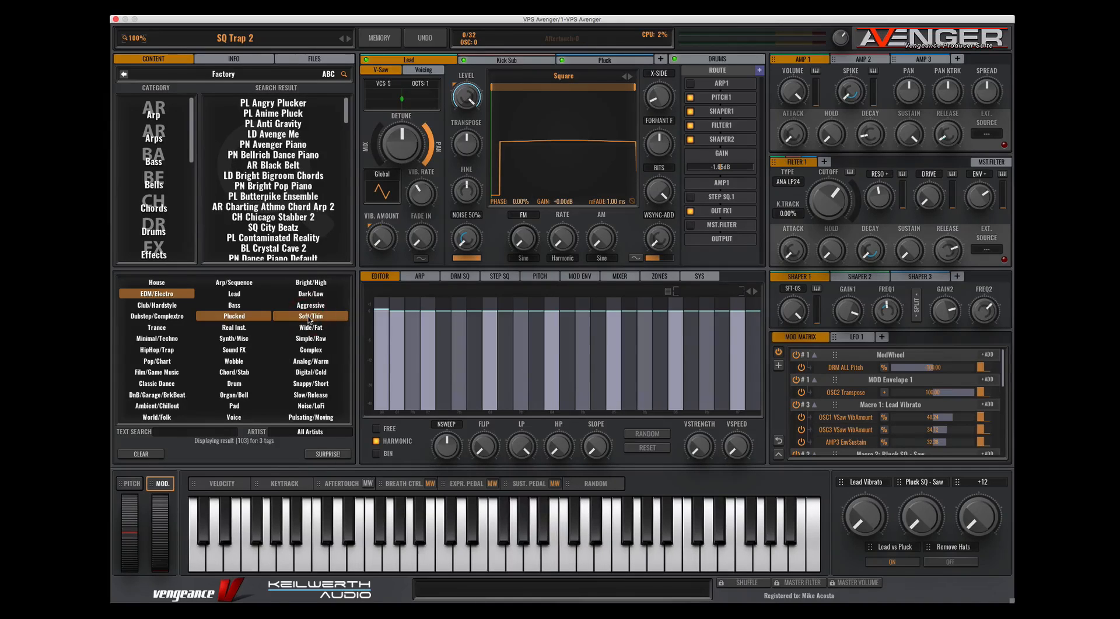
- Replace the Soft/Thin tag with Aggressive and browse the filtered presets
click(311, 318)
click(309, 306)
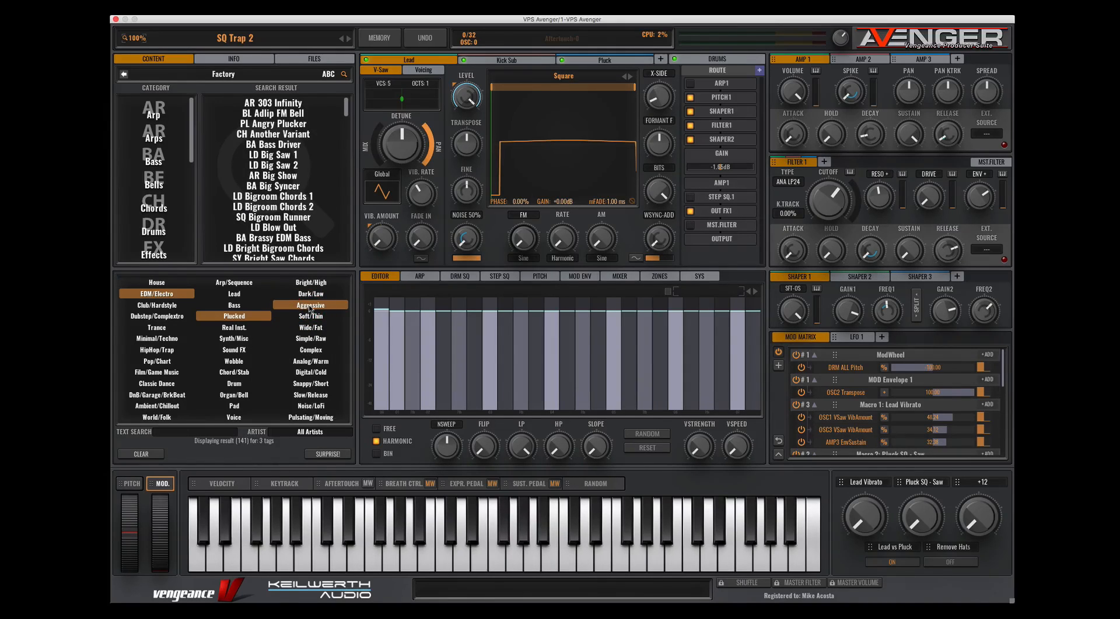
mouse_move(348, 112)
mouse_down()
mouse_move(347, 140)
mouse_move(345, 120)
mouse_up()
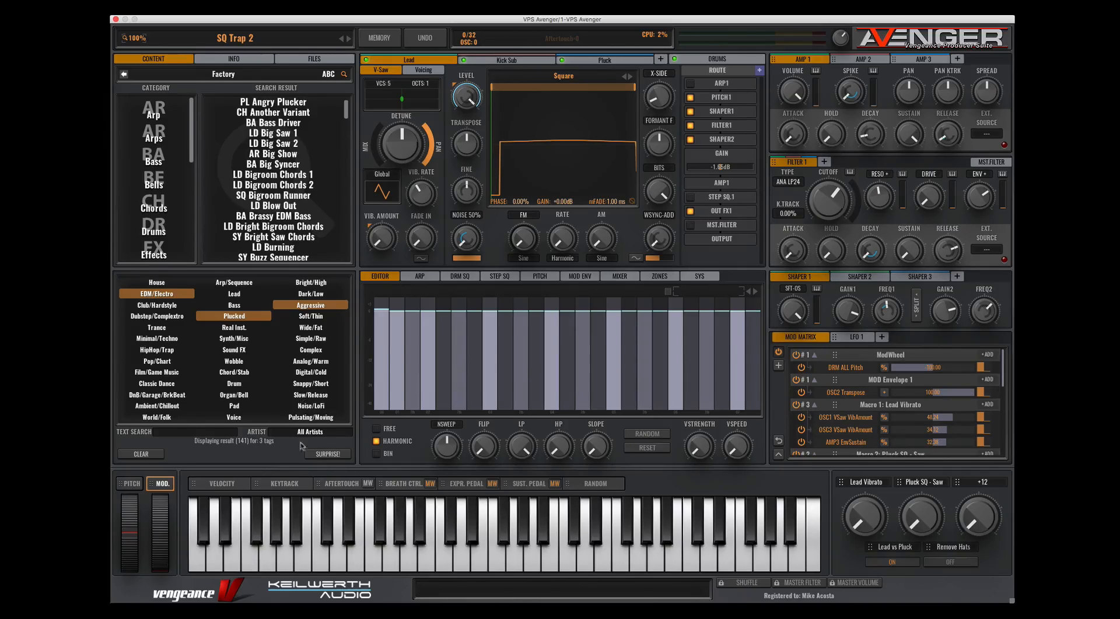
- Load a random preset from the filtered results with the Surprise function
click(322, 459)
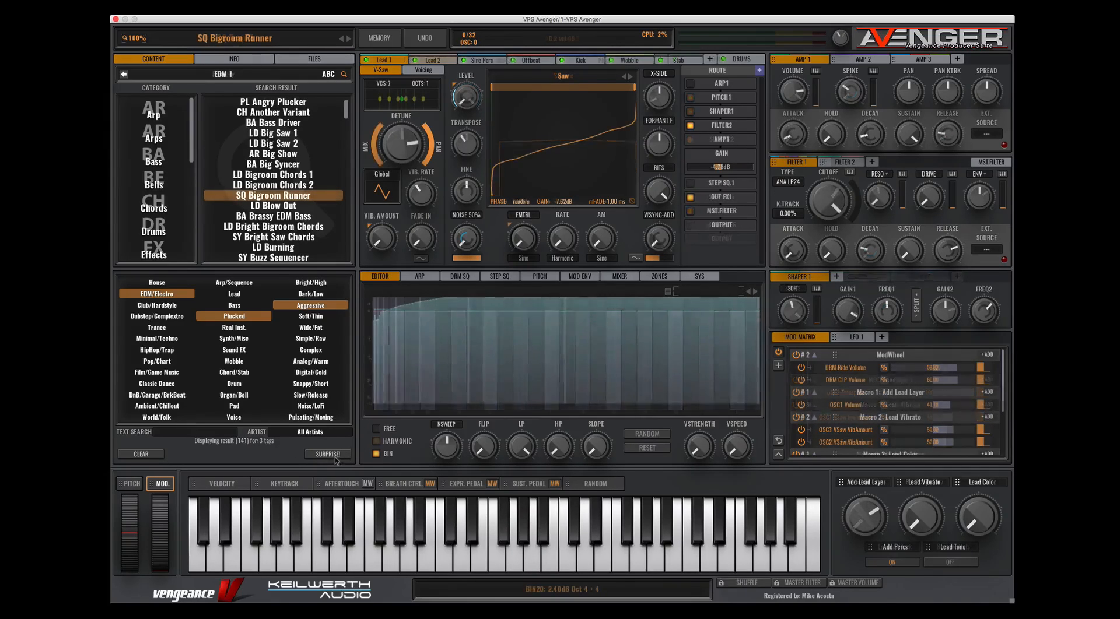
click(327, 459)
click(329, 459)
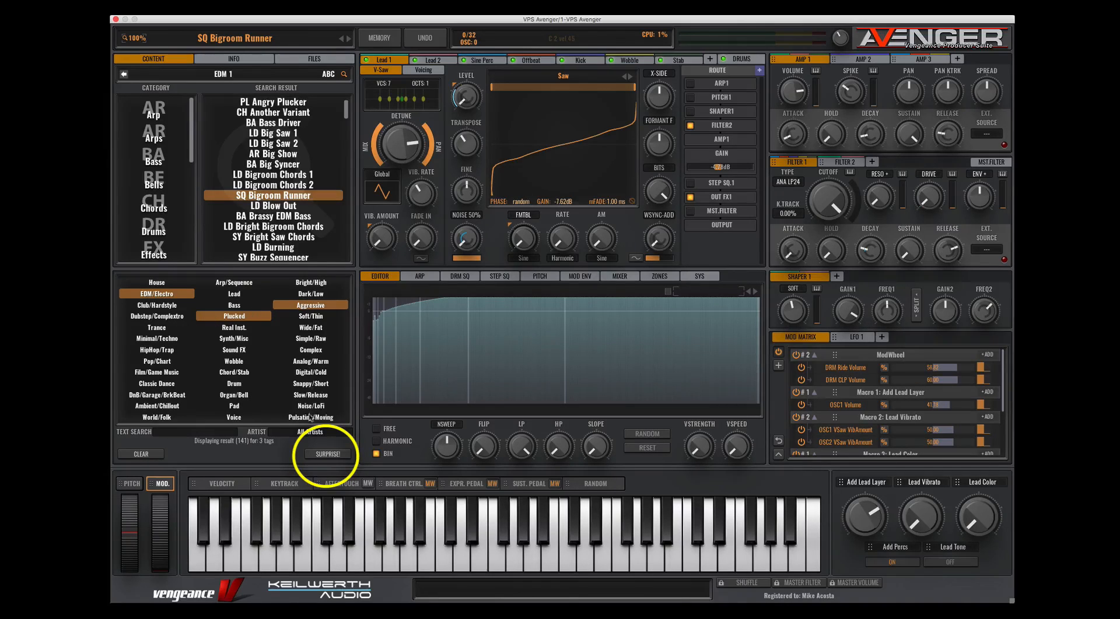
- Audition six more random presets in succession with the Surprise function
click(328, 455)
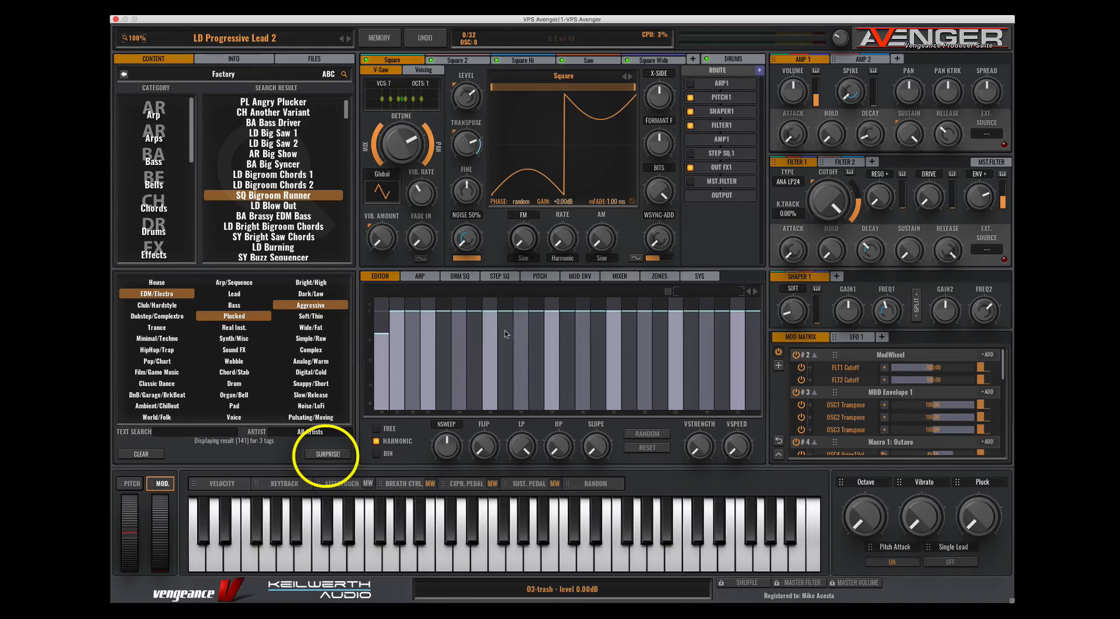
click(329, 454)
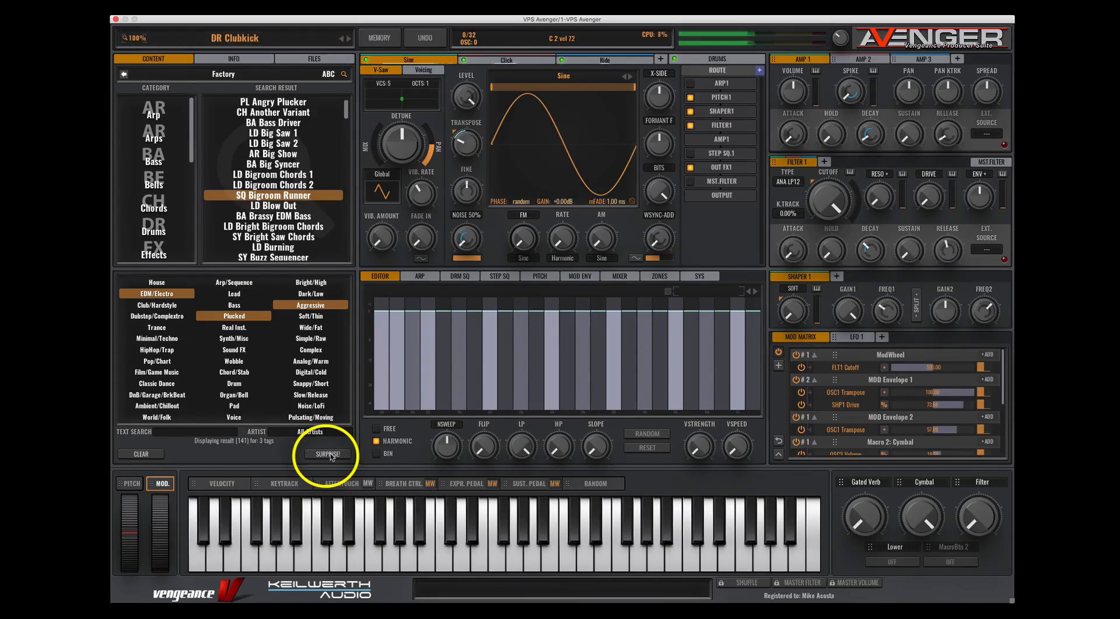
click(329, 455)
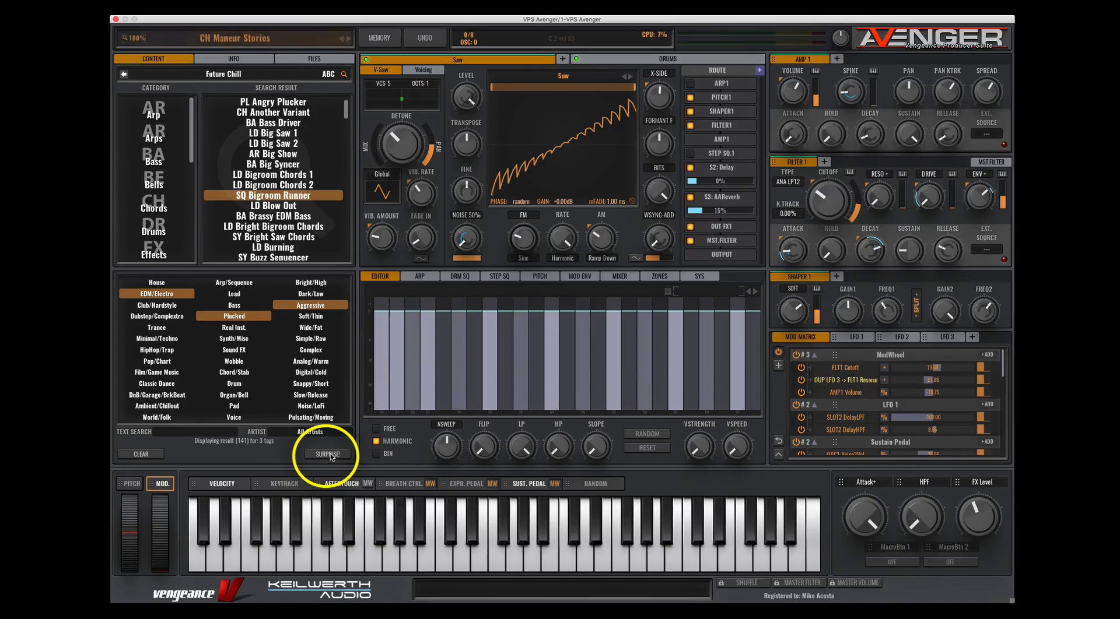
click(328, 454)
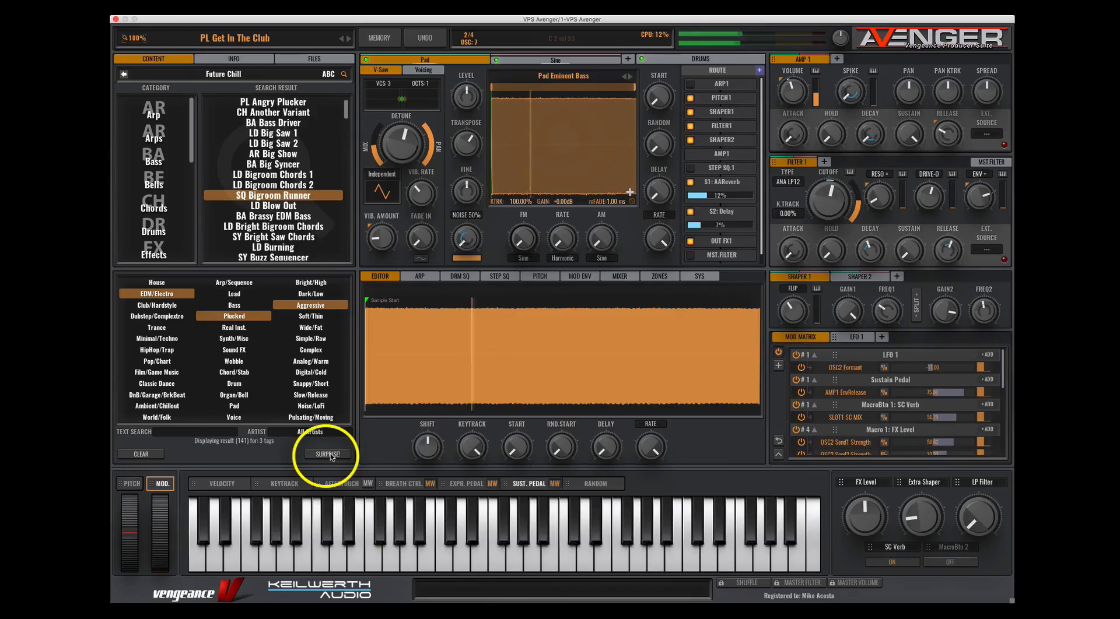
click(329, 454)
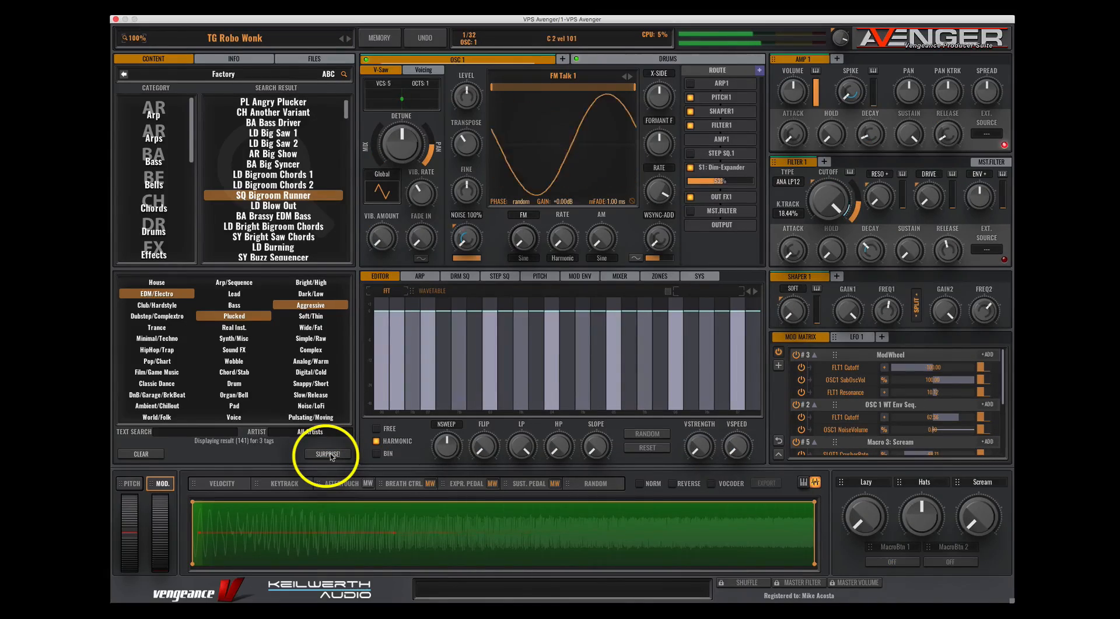
click(329, 454)
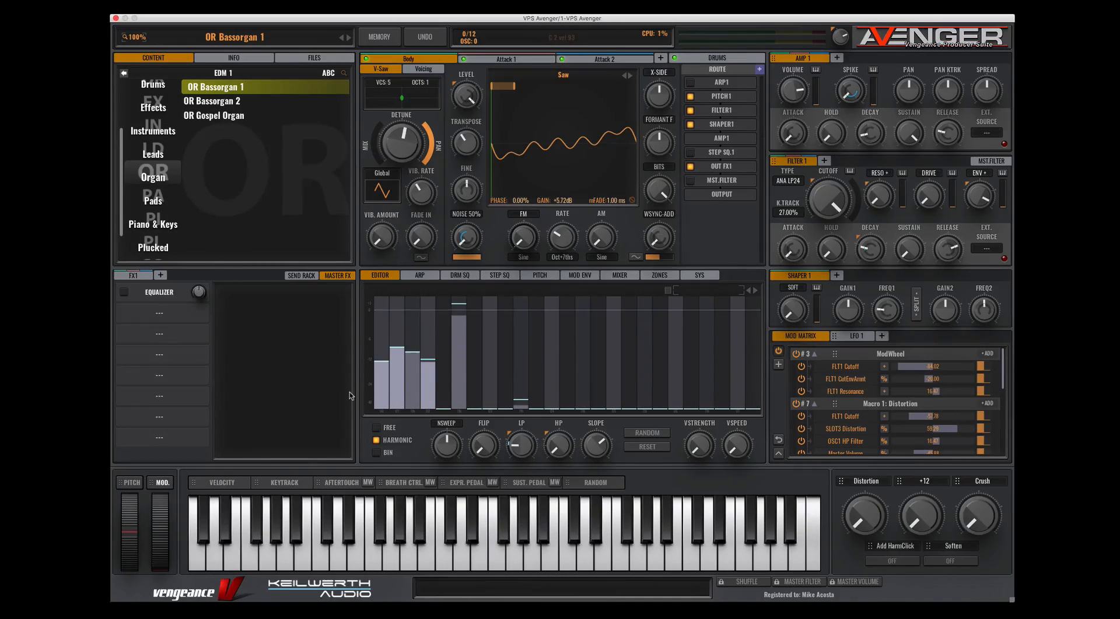
- Display the FX1 insert bus and add the FX2, FX3 and FX4 insert buses
click(134, 276)
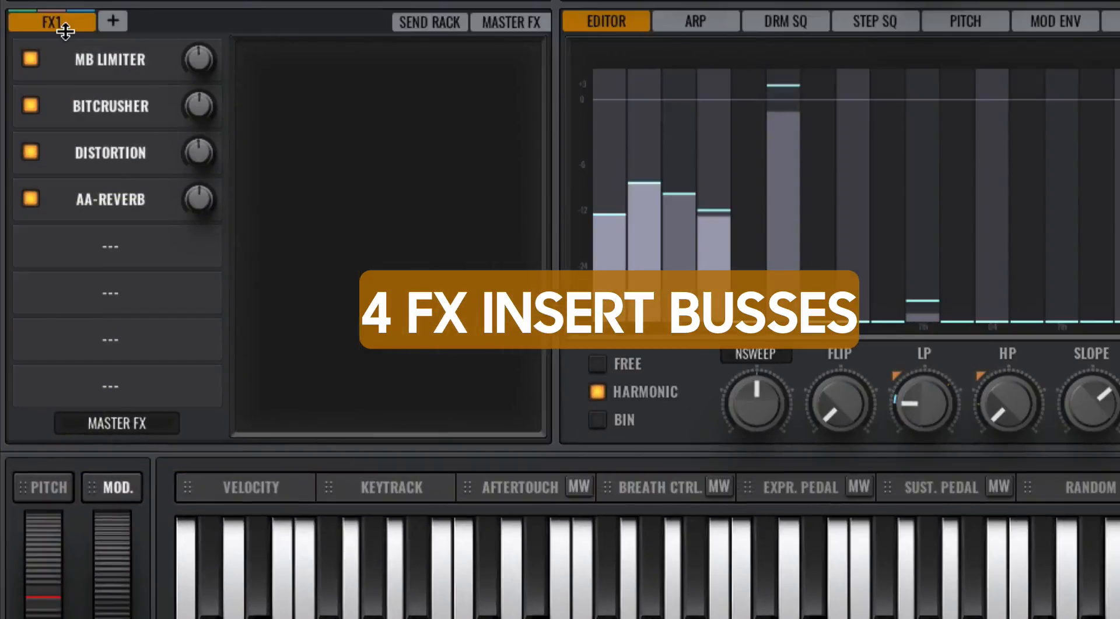
click(110, 157)
click(114, 23)
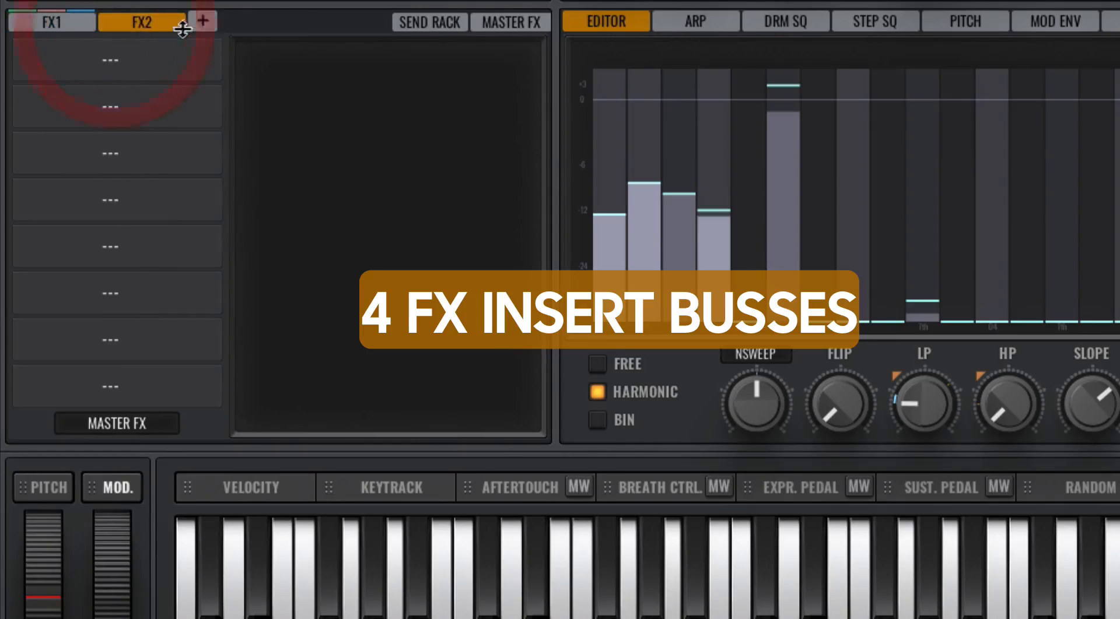
click(201, 21)
click(292, 21)
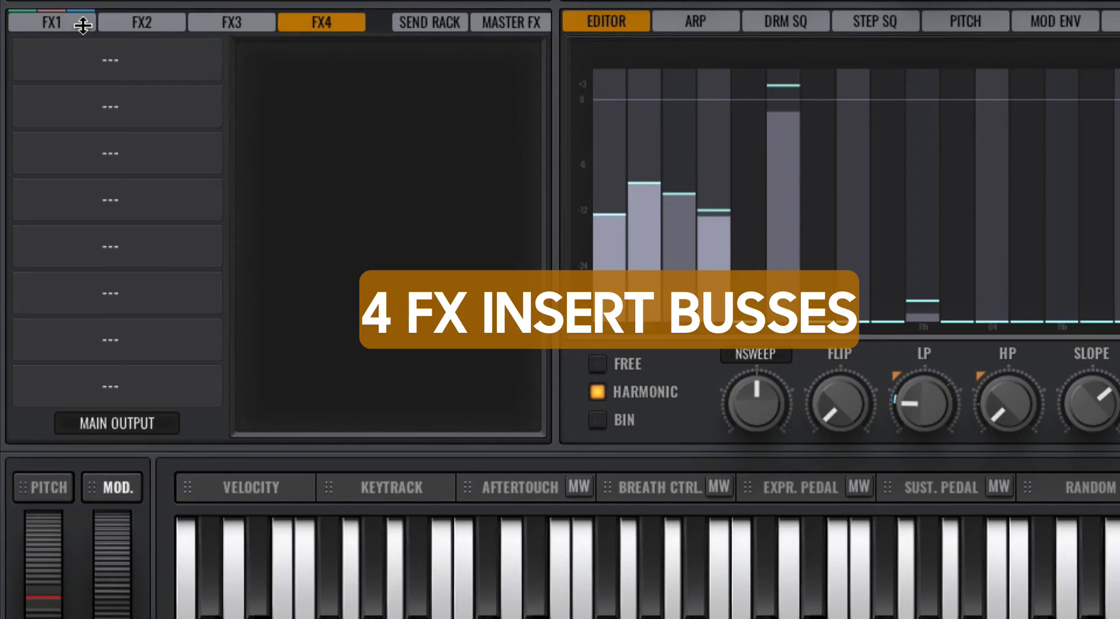
- Look through the effect slots of all four FX insert buses, finishing on FX1
click(224, 22)
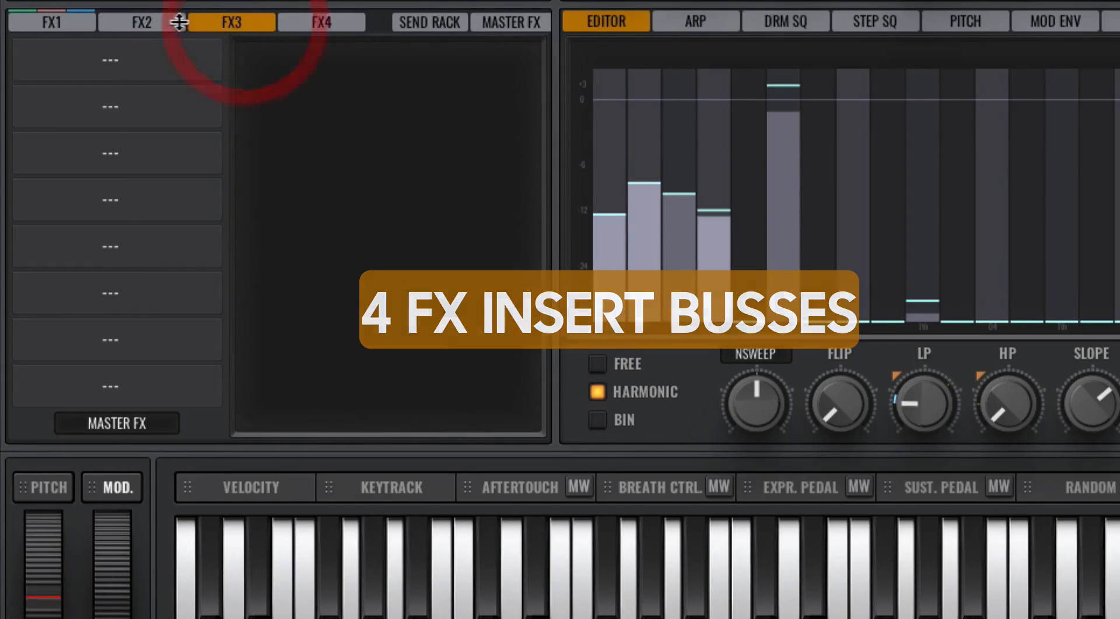
click(153, 23)
click(62, 25)
click(141, 24)
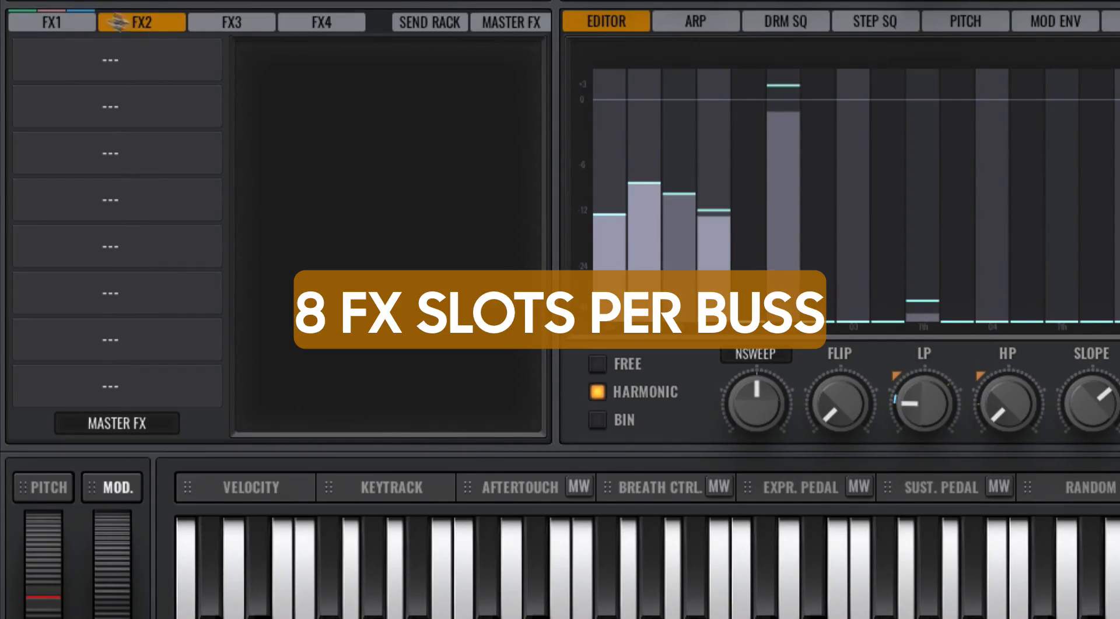
click(83, 22)
click(227, 23)
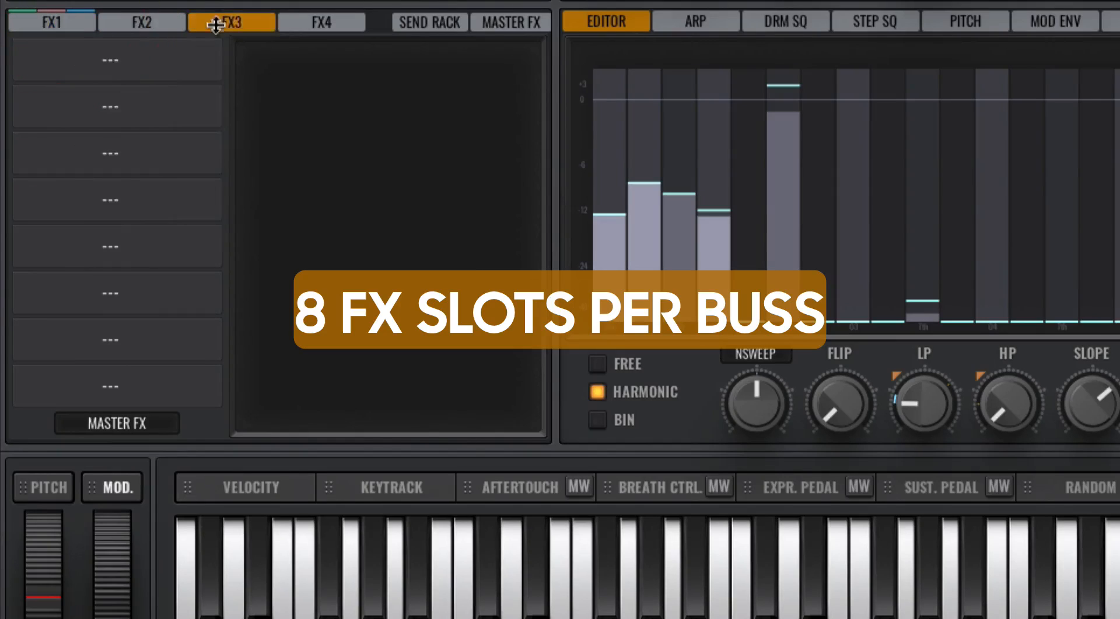
click(331, 24)
click(75, 26)
click(145, 24)
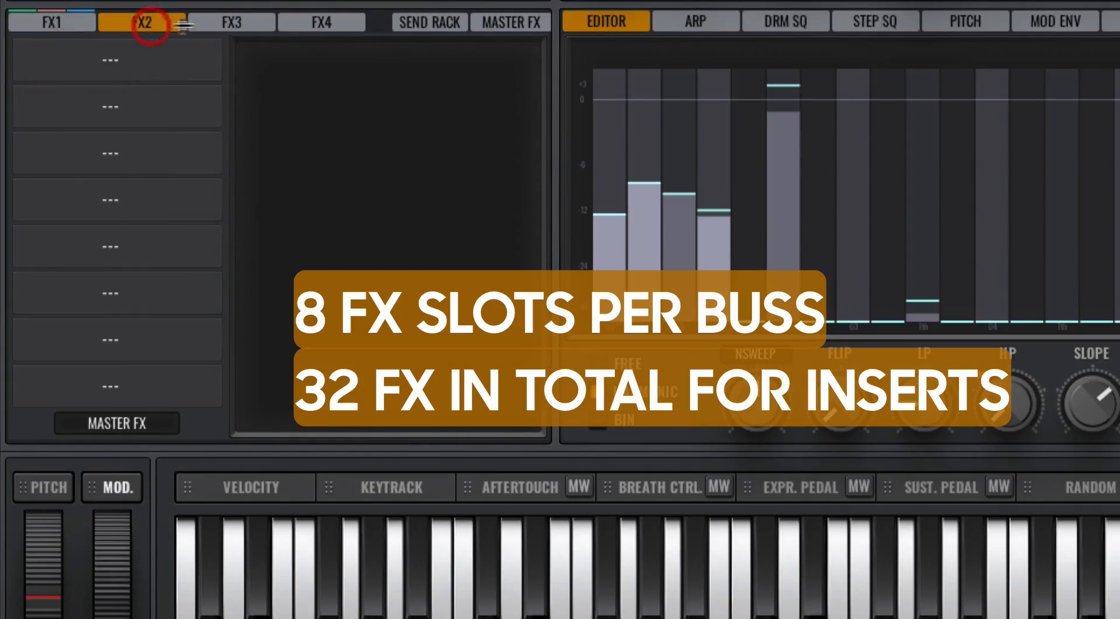
click(233, 22)
click(320, 23)
click(51, 24)
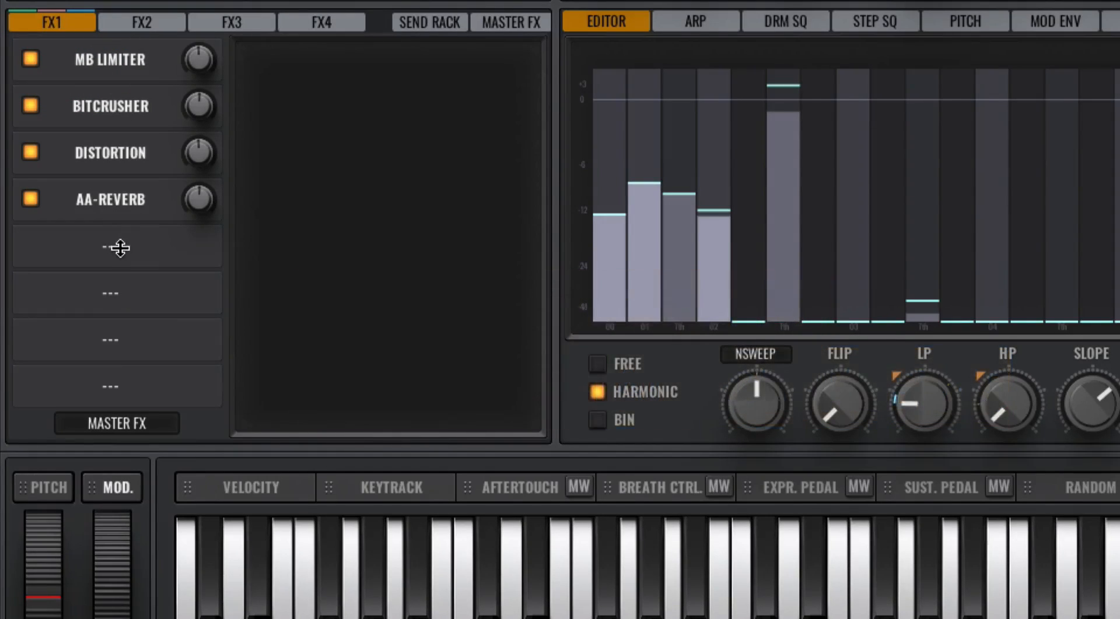
- Inspect the Send Rack and Master FX slots, and open the effect list for the first empty FX1 slot
click(441, 23)
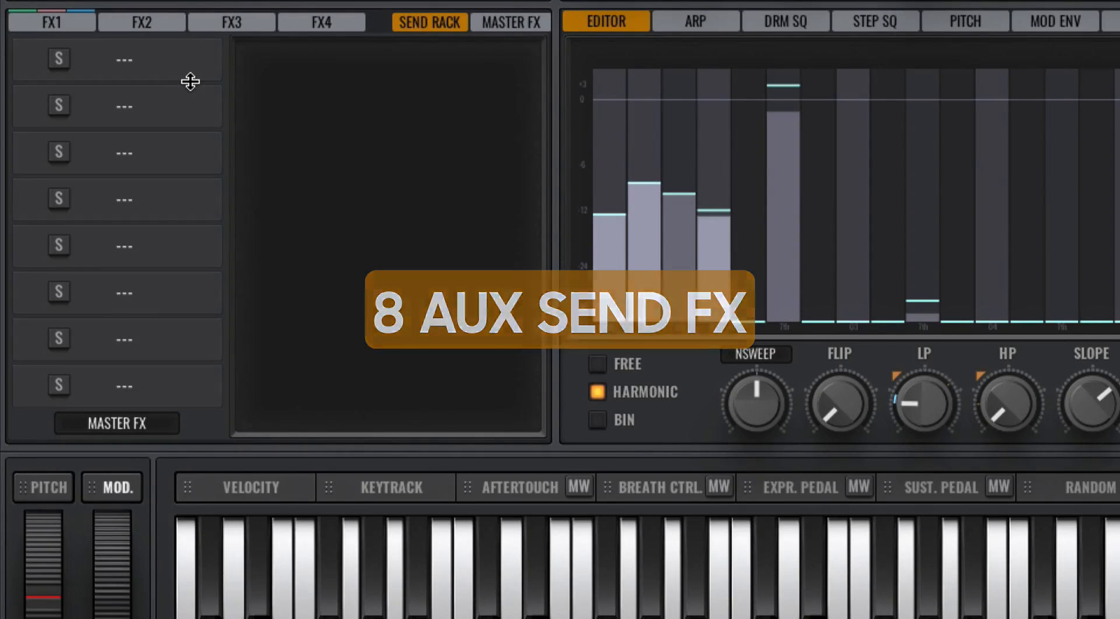
click(520, 25)
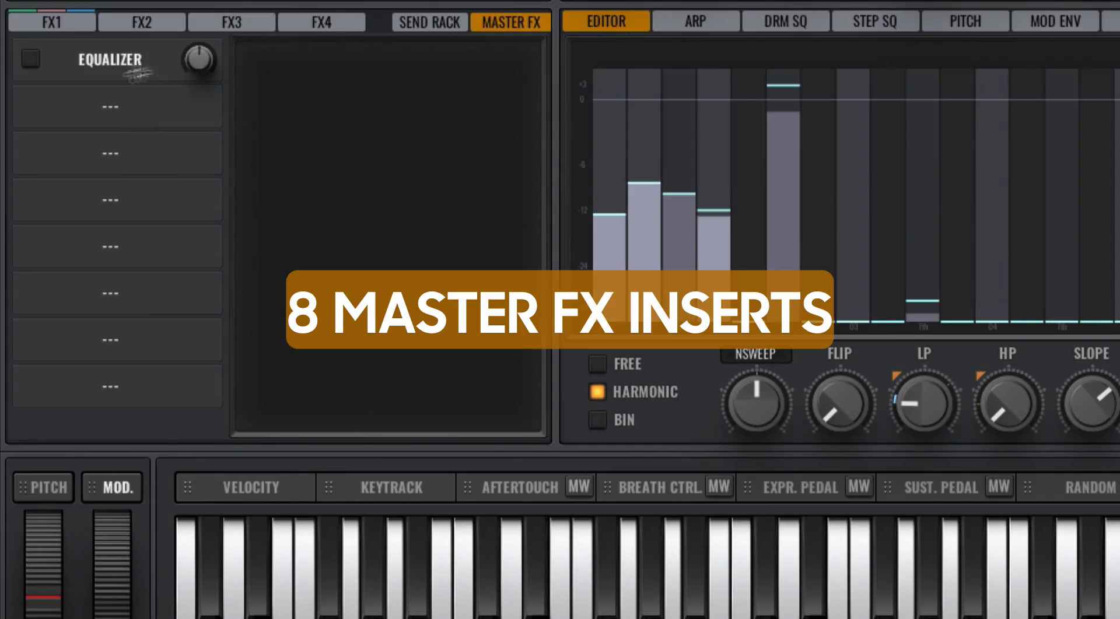
click(76, 27)
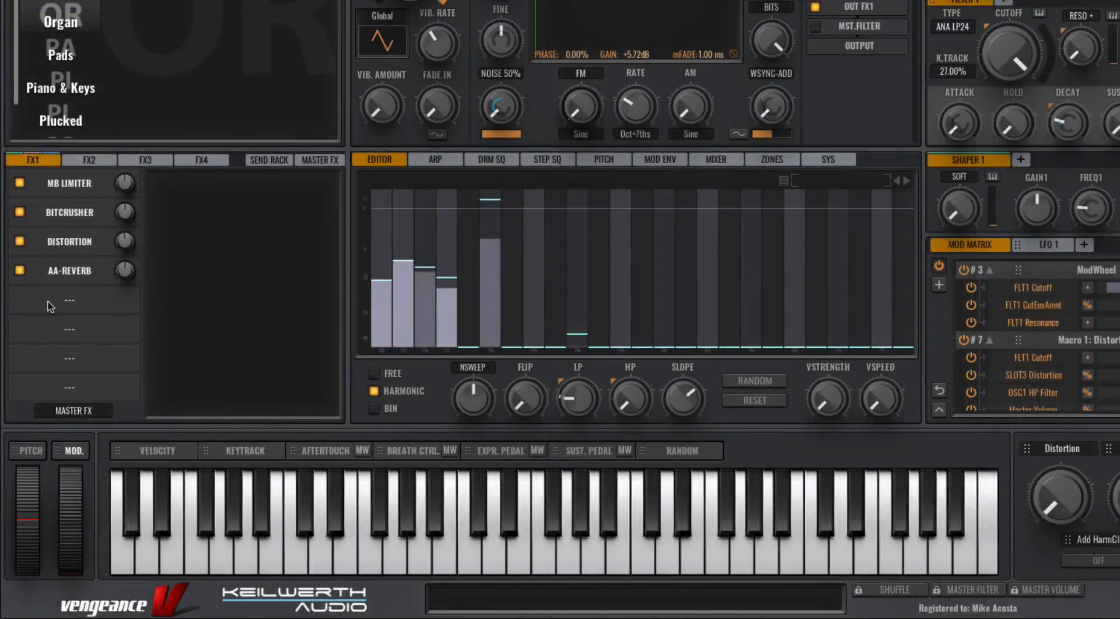
click(47, 302)
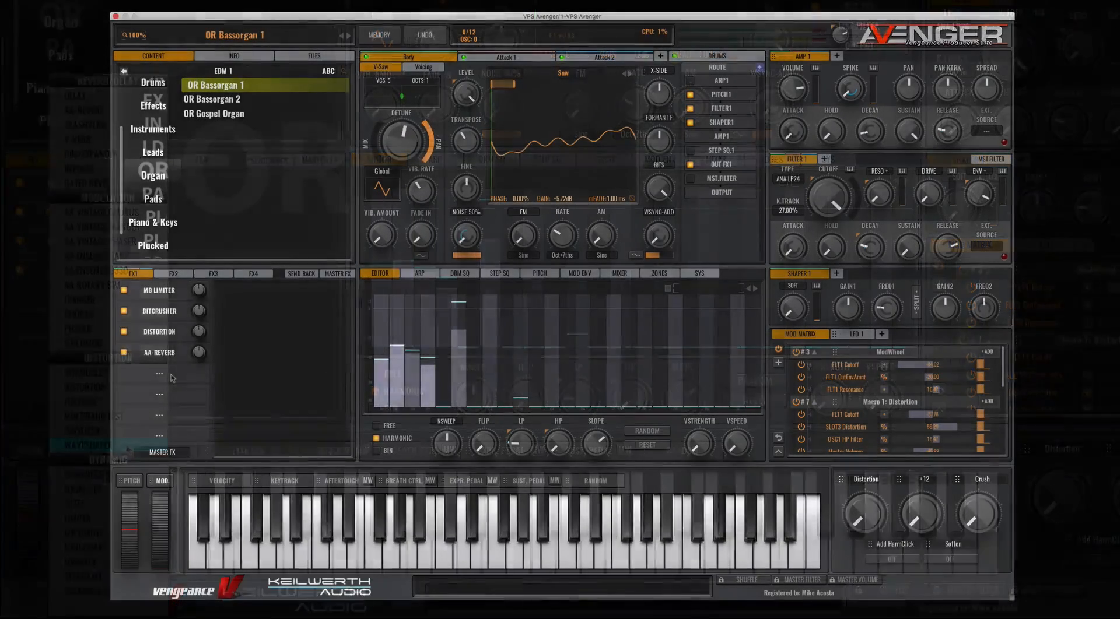
- Review the FX2, FX3, FX4 and FX1 buses, and open the choices for adding a module to the Body oscillator's route
click(176, 275)
click(215, 275)
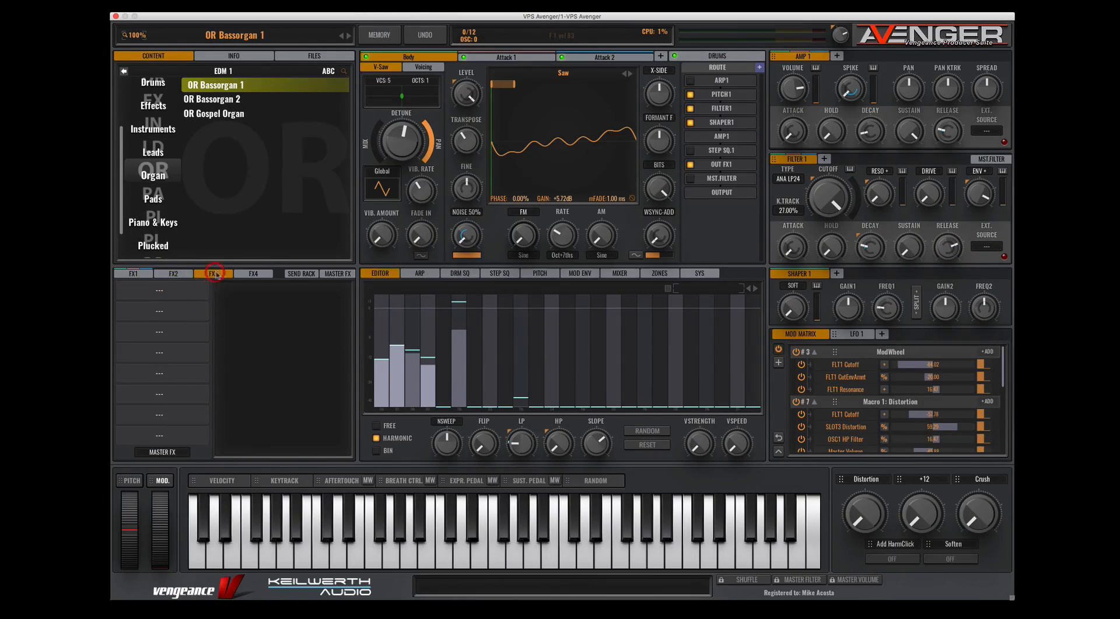
click(248, 275)
click(128, 277)
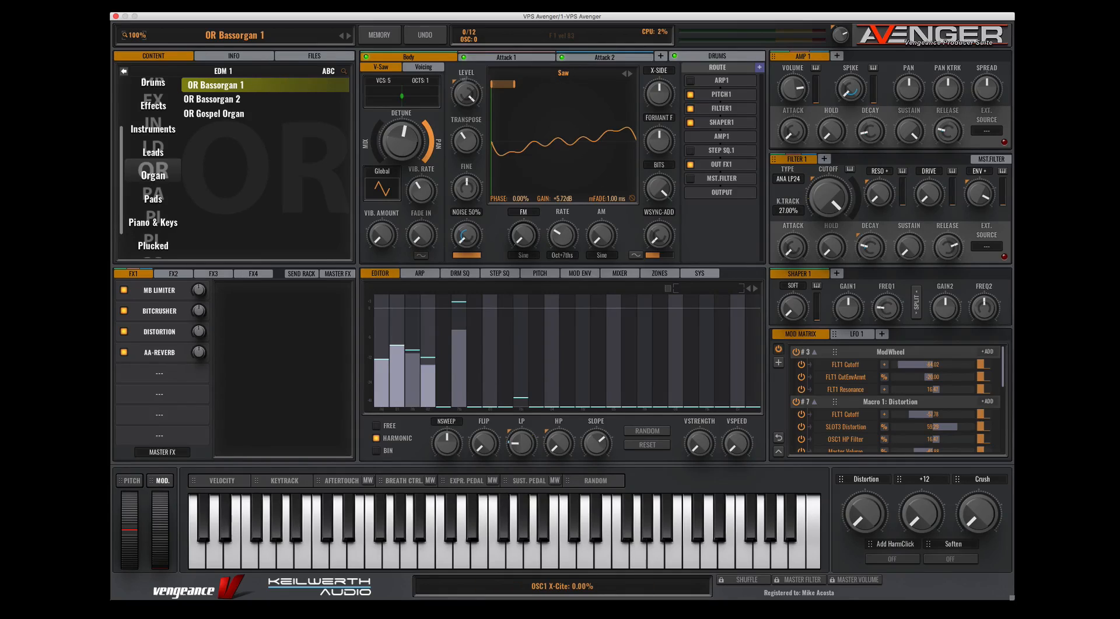
click(439, 48)
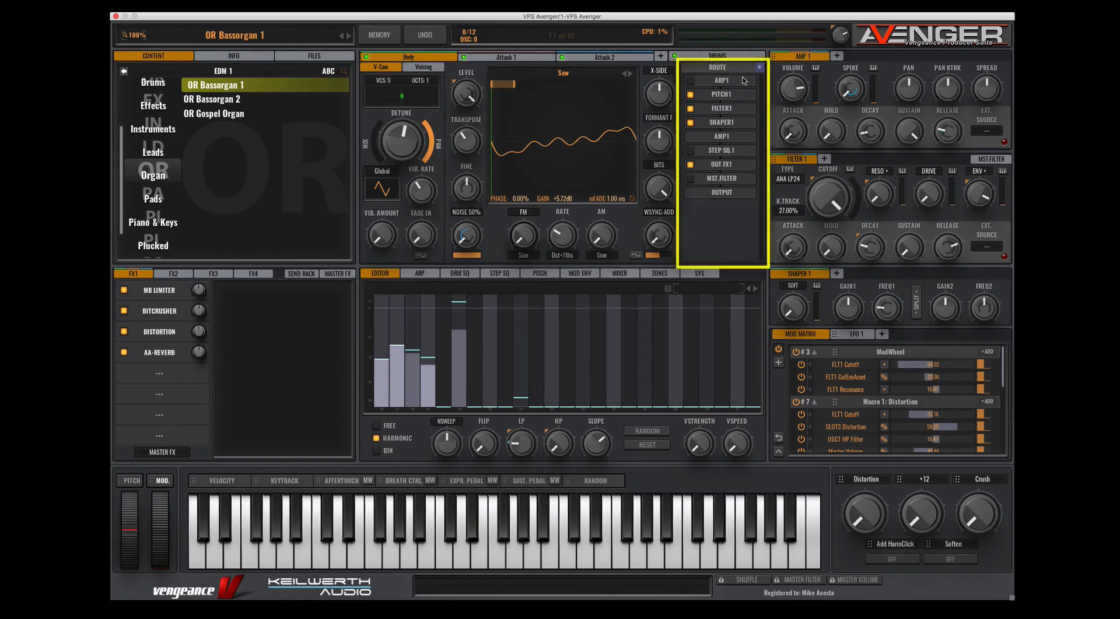
click(759, 68)
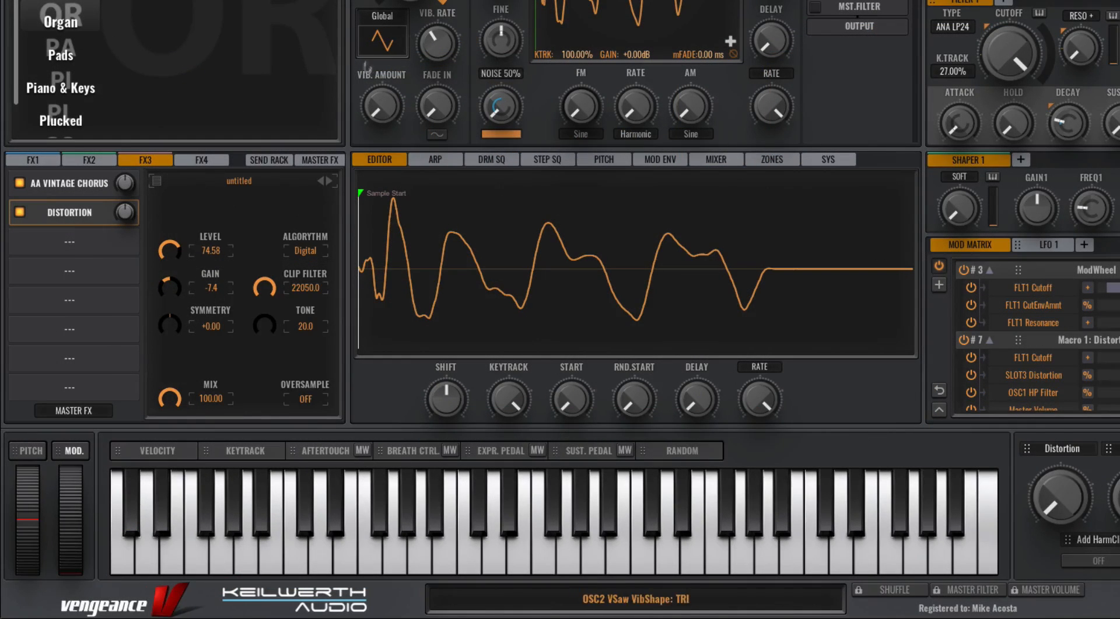
- Add AA-Reverb to the first slot and Delay to the second slot of the Send Rack
click(268, 165)
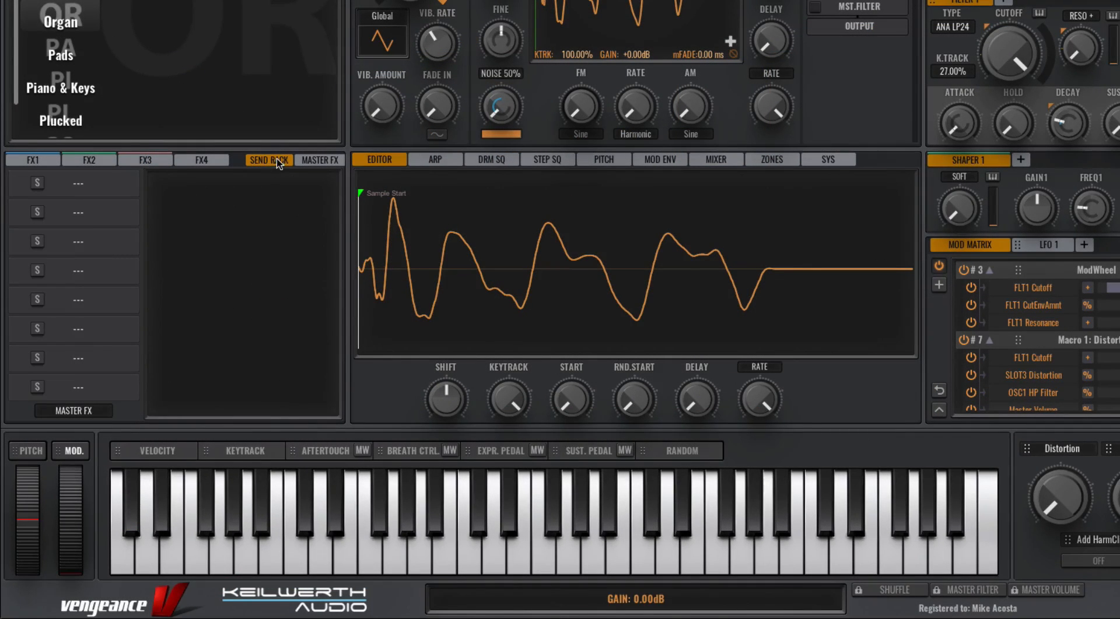
click(83, 186)
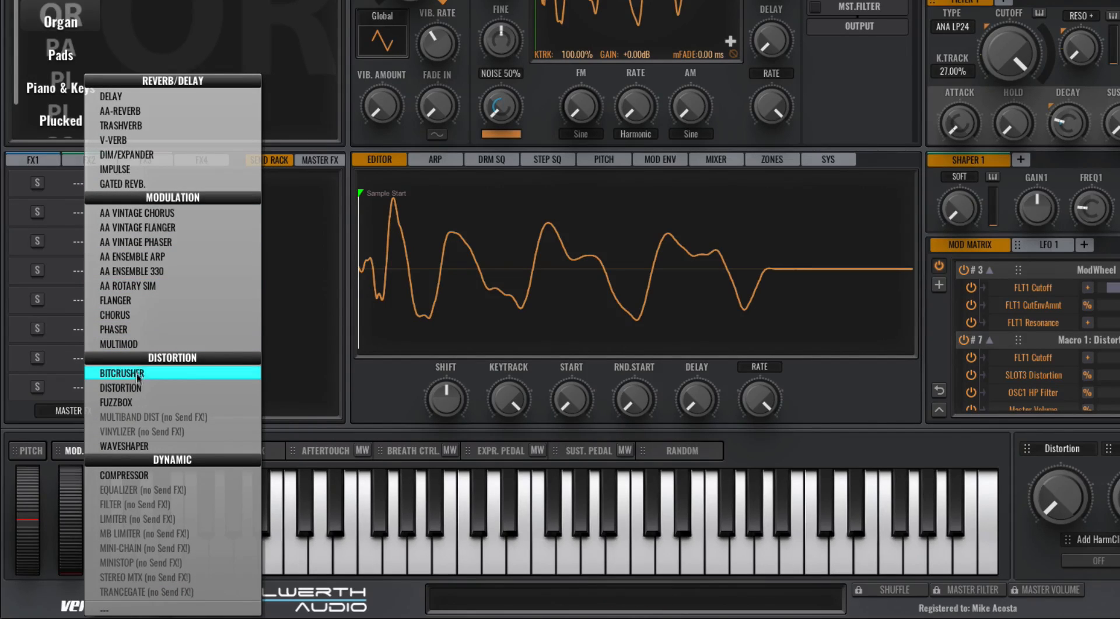
click(138, 116)
click(83, 214)
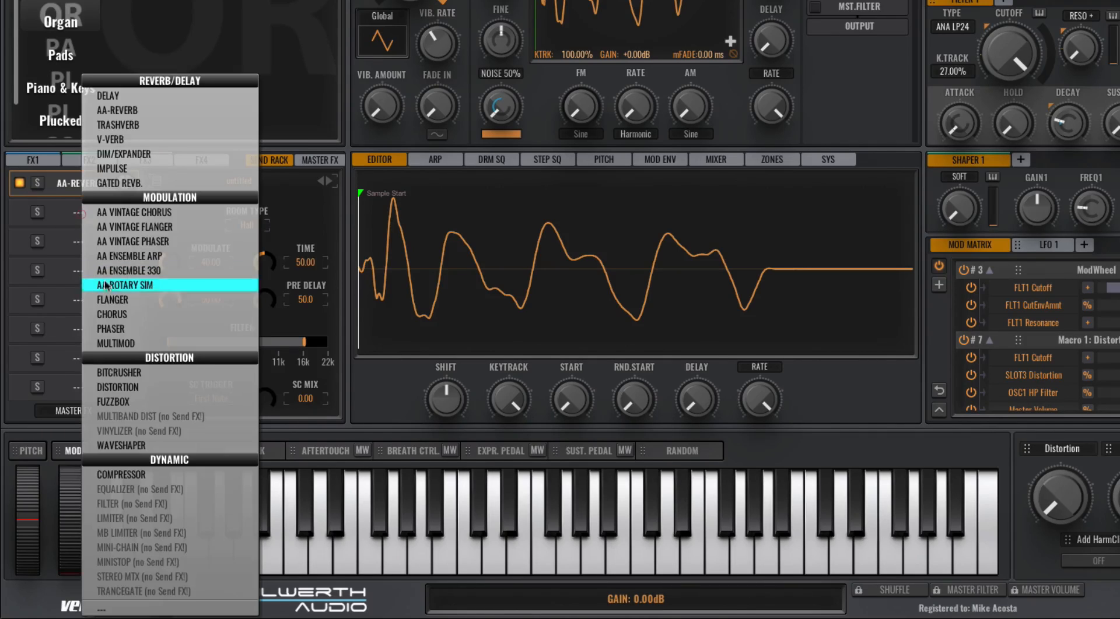
click(111, 96)
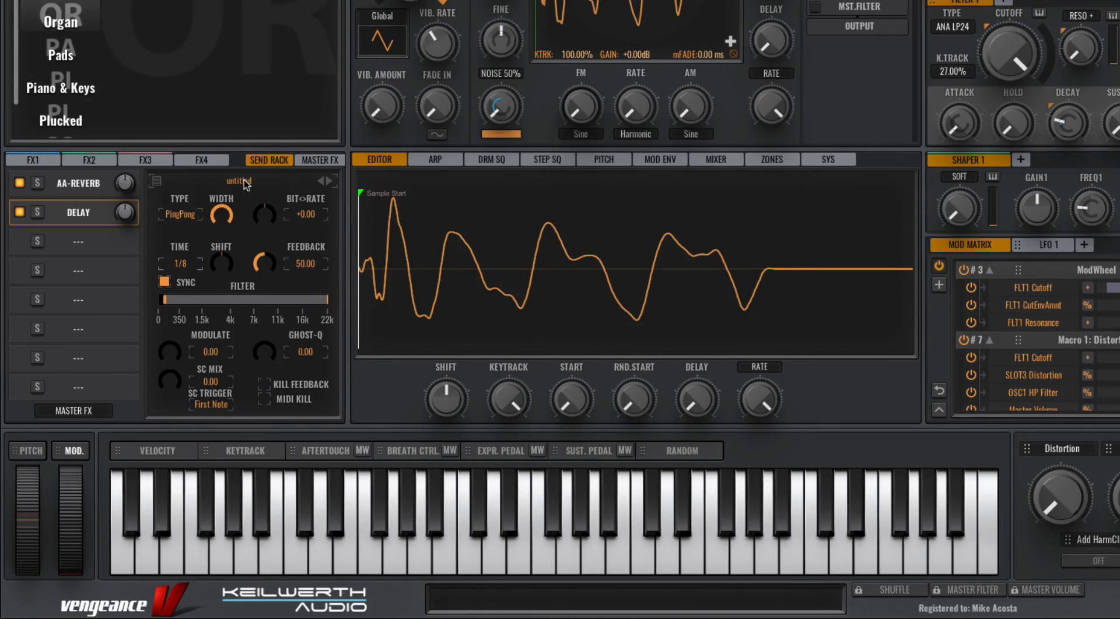
- Load the Chord Quarter Stereo preset for the Delay send effect and open its preset options
click(262, 182)
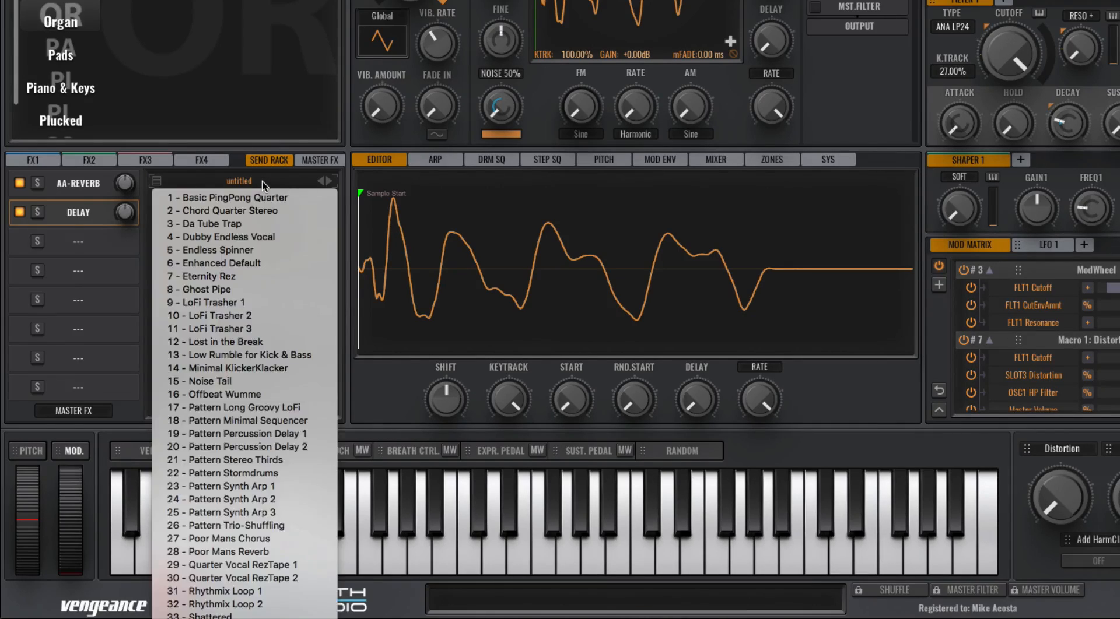
click(247, 211)
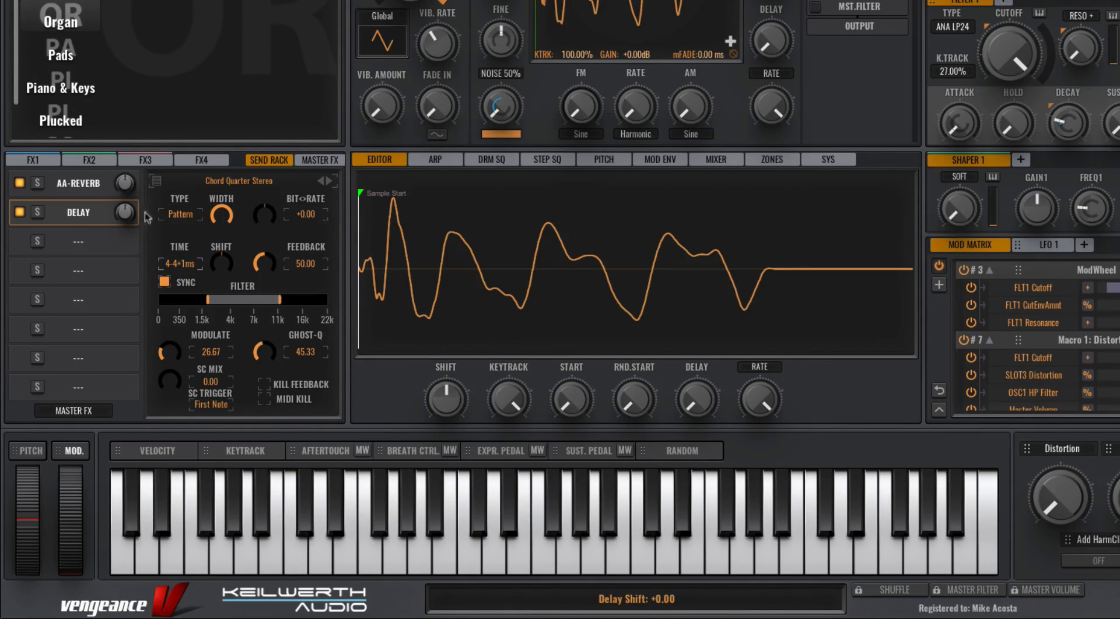
click(156, 182)
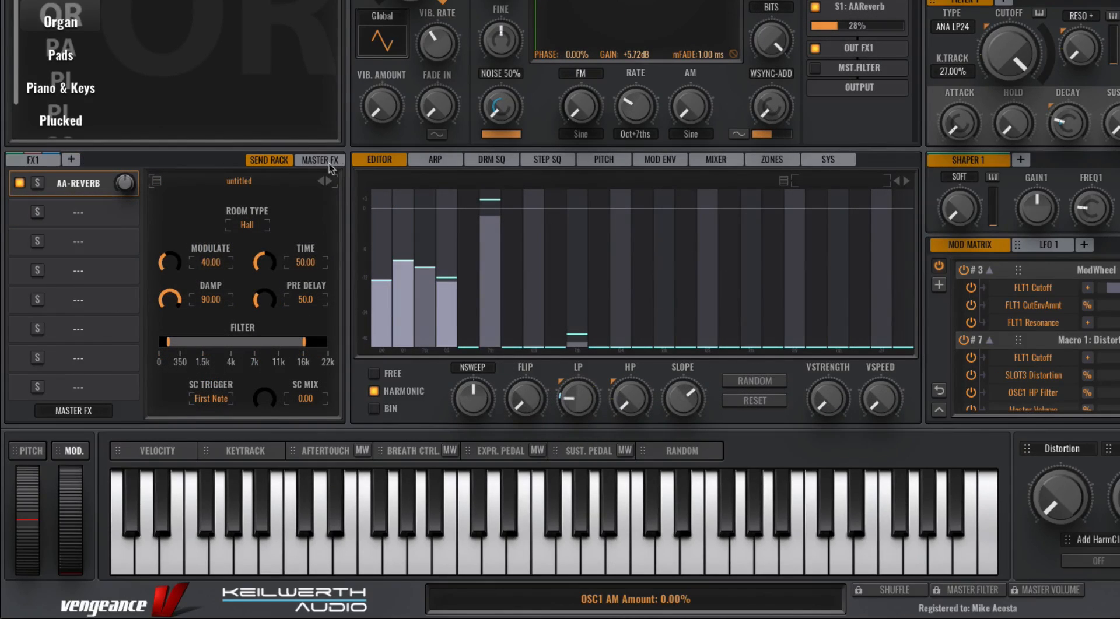
- Replace the Master FX Equalizer with an MB Limiter and move its B2-B3 split frequency to about 9636 Hz
click(325, 164)
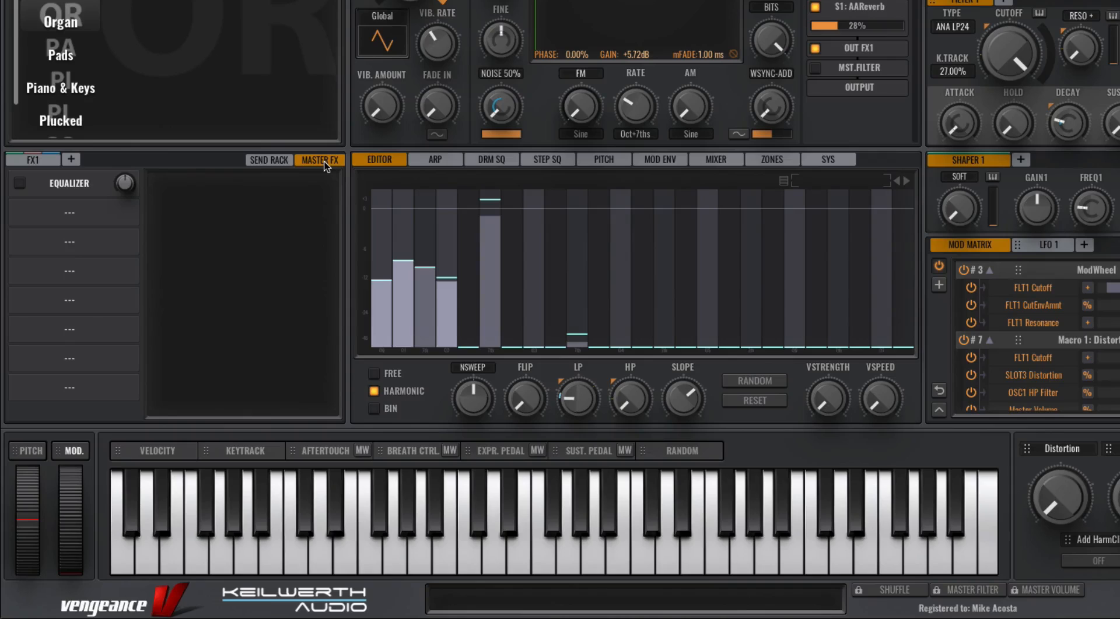
click(75, 187)
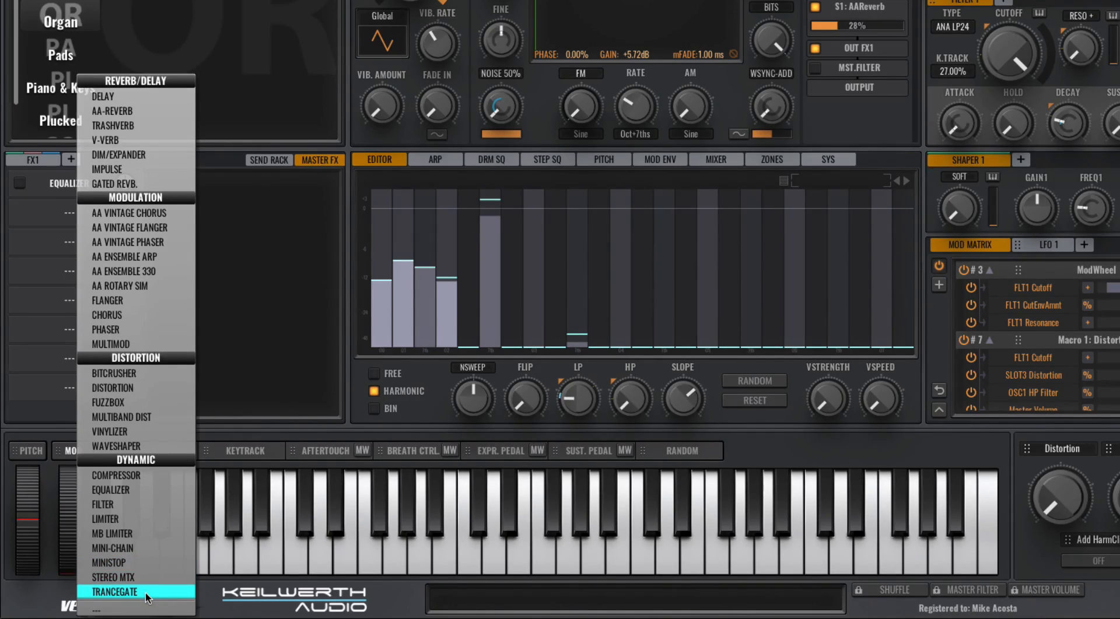
click(138, 534)
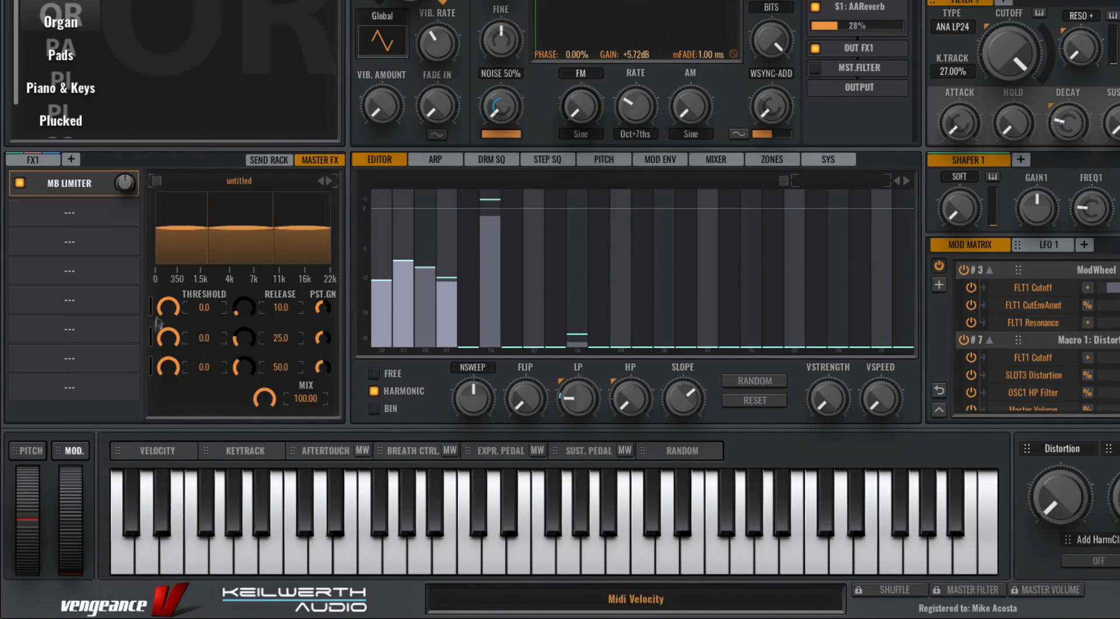
drag(240, 227, 264, 262)
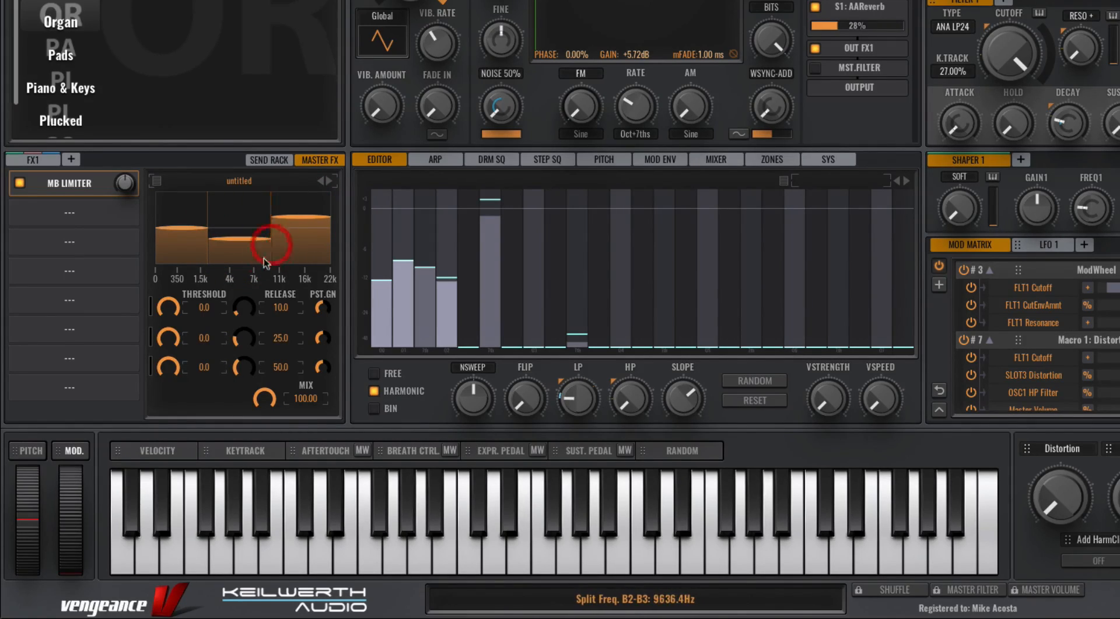
- Load the A Bit Of Mayhem preset for the MB Limiter and open its preset options
click(239, 180)
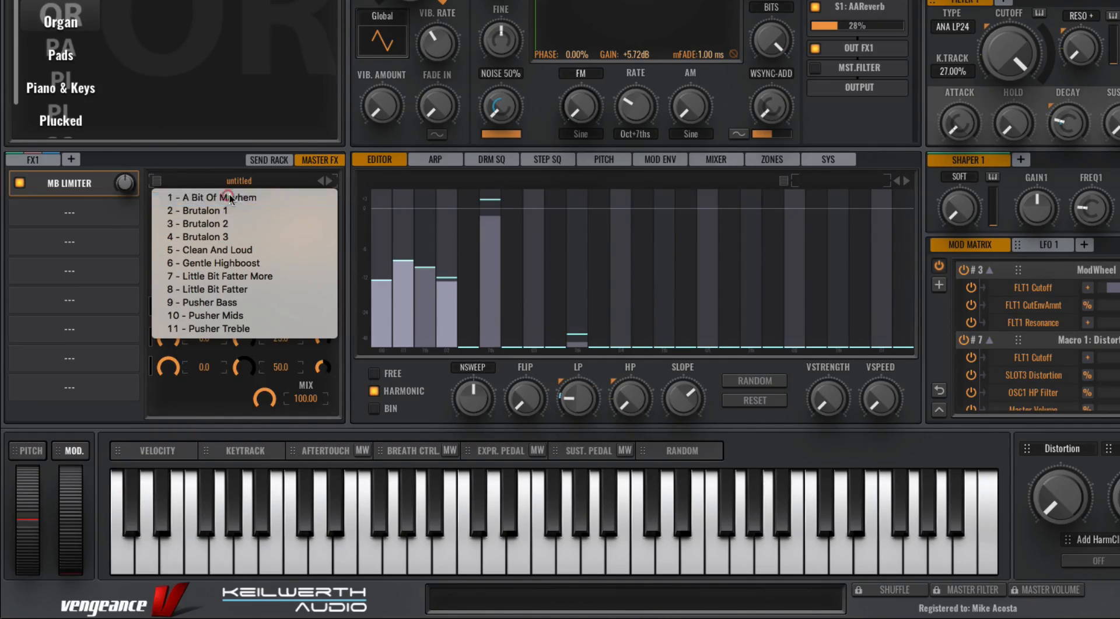
click(229, 196)
click(156, 183)
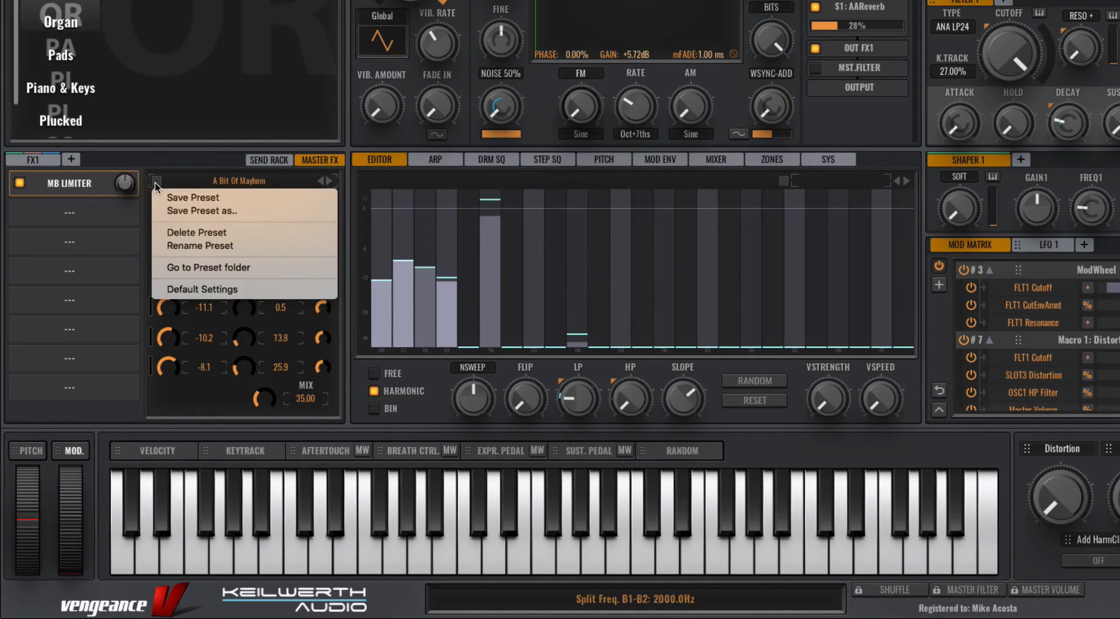
- Restore the MB Limiter's default settings from its preset options
click(155, 183)
click(197, 182)
click(214, 290)
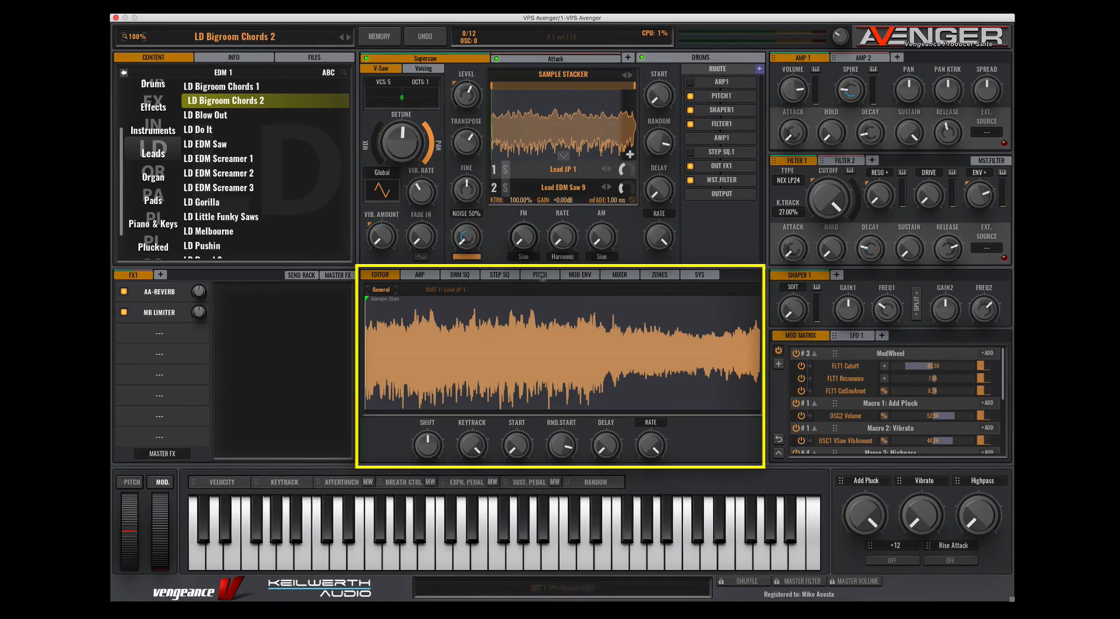
- Look through the arpeggiator, step sequencer, pitch, mod envelope, mixer and zones pages, ending on the system settings
click(421, 276)
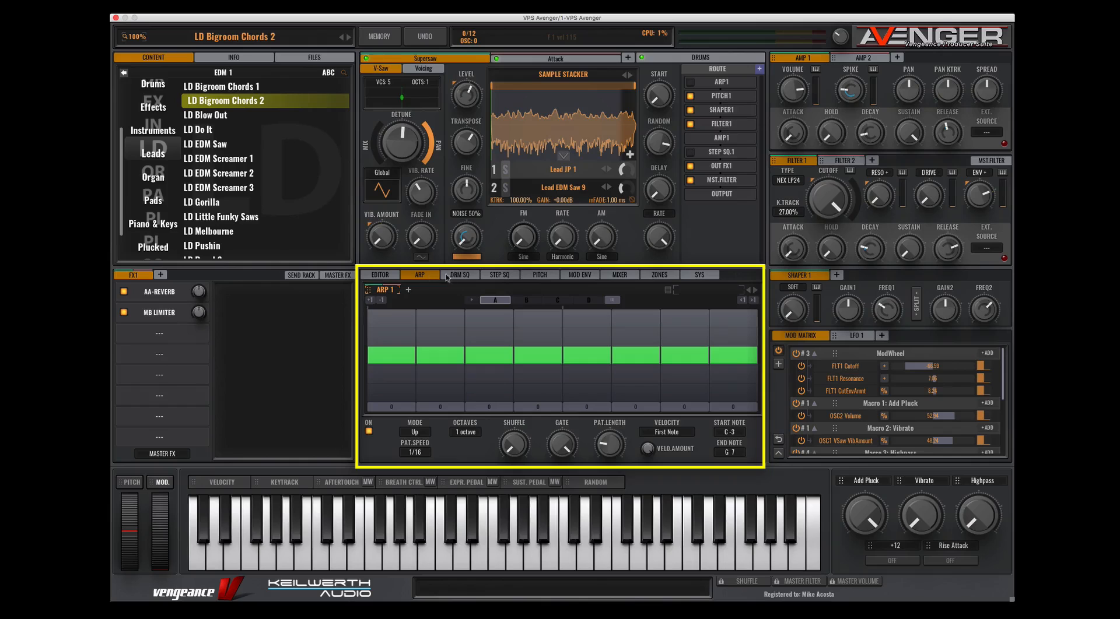
click(499, 275)
click(539, 276)
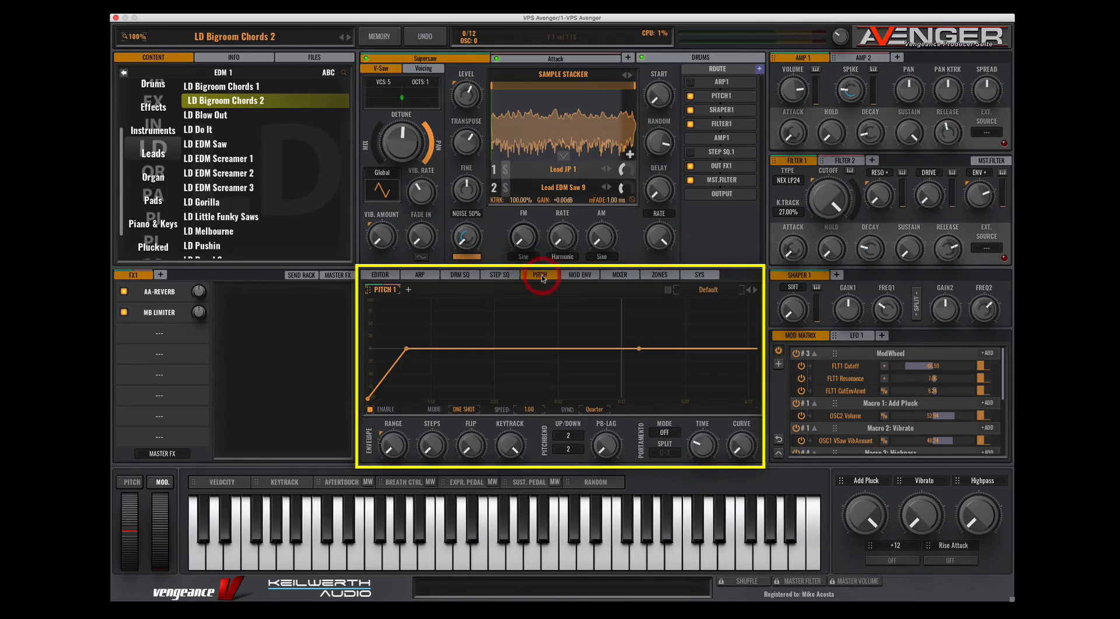
click(585, 276)
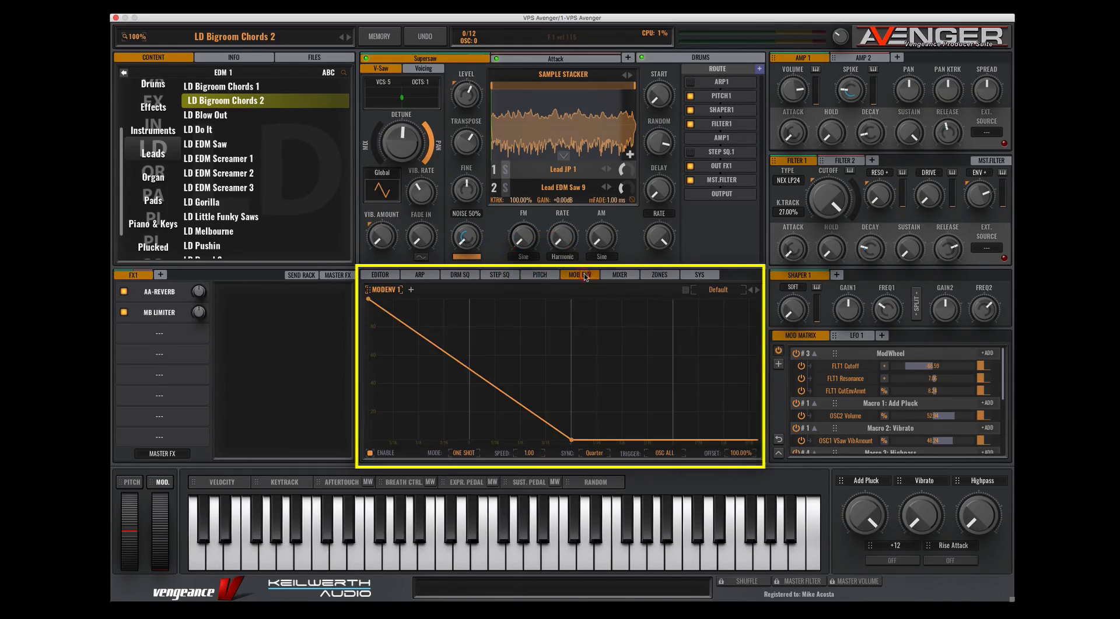
click(620, 275)
click(659, 275)
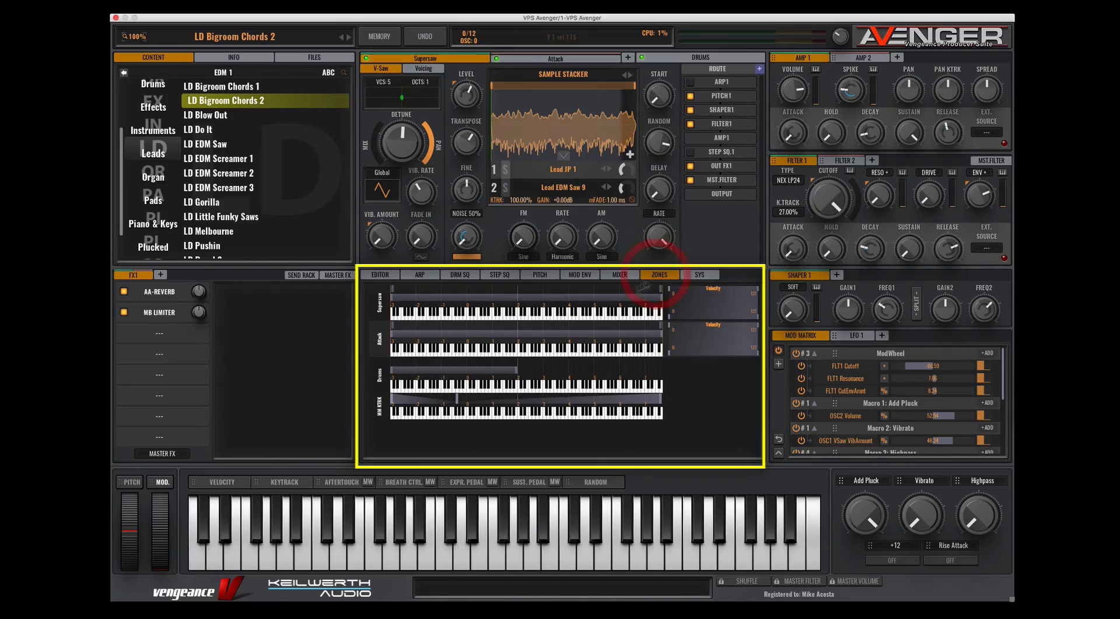
click(697, 276)
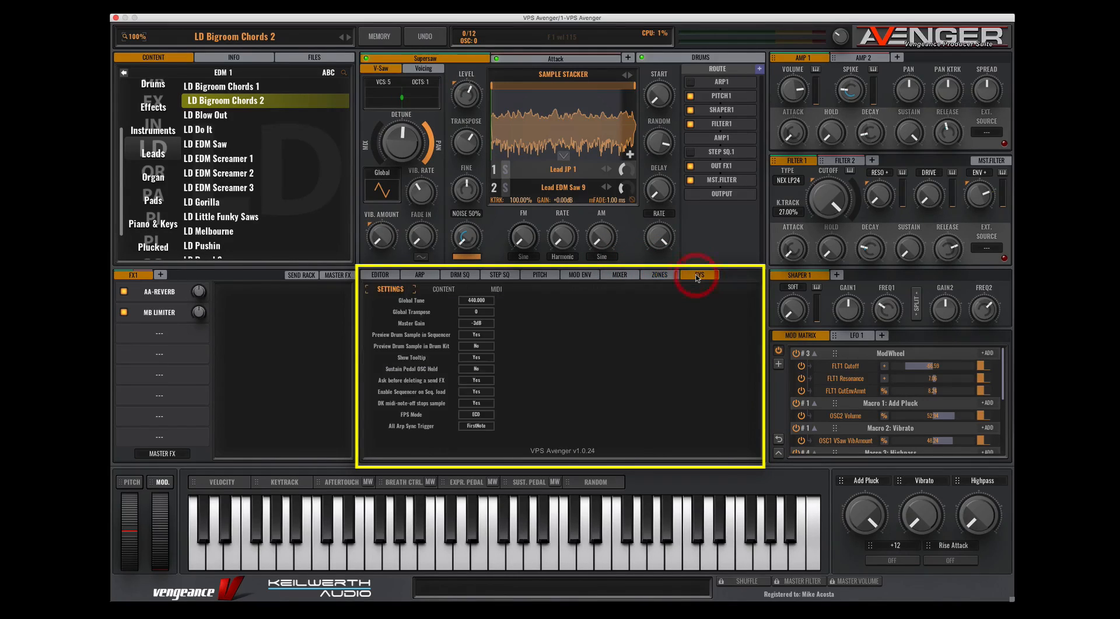
- Return to the arpeggiator page and add arpeggiators ARP 2 through ARP 8
click(418, 275)
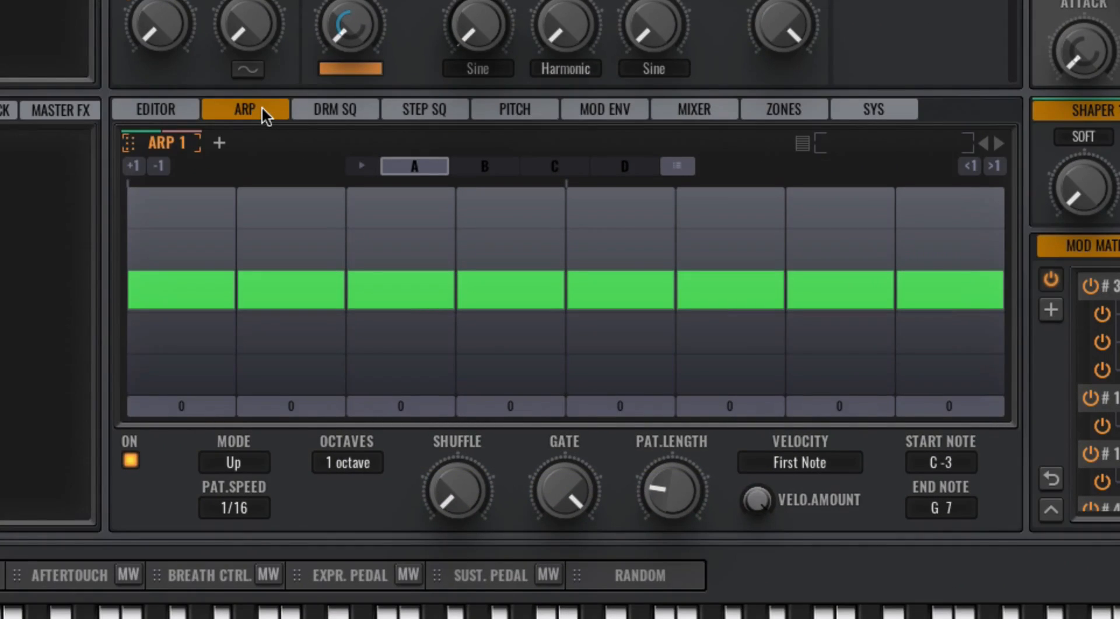
click(219, 144)
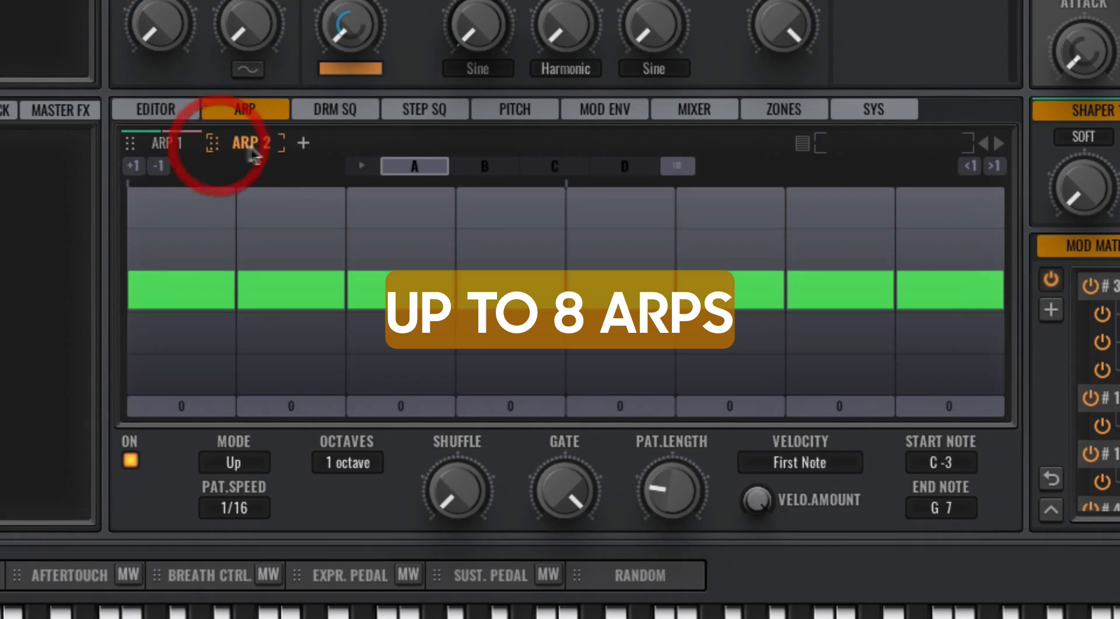
click(300, 144)
click(387, 143)
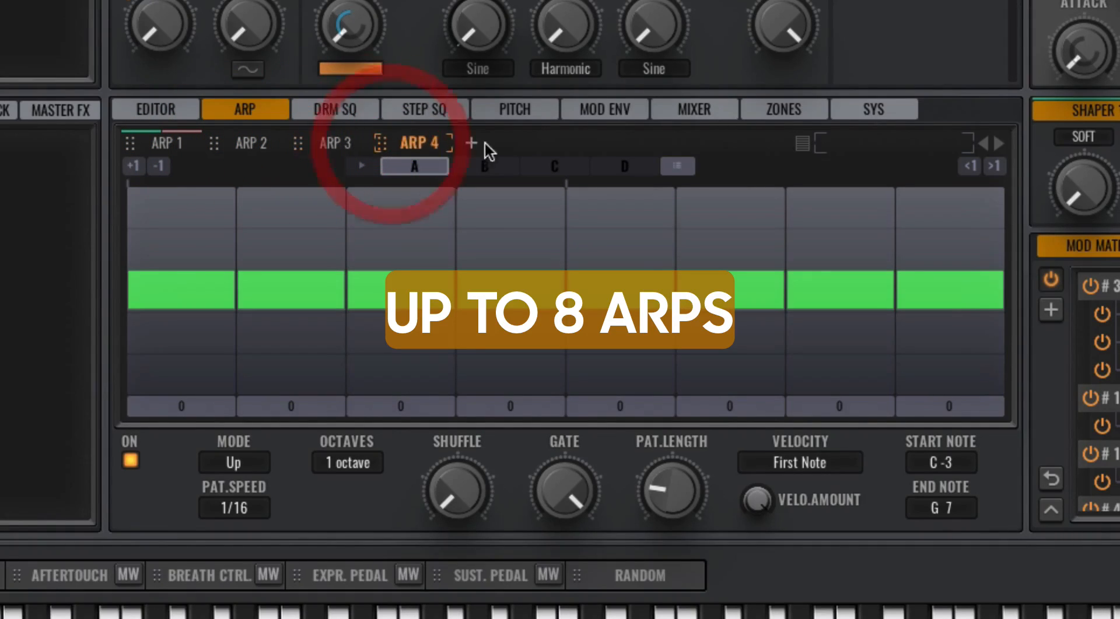
click(470, 143)
click(554, 143)
click(638, 143)
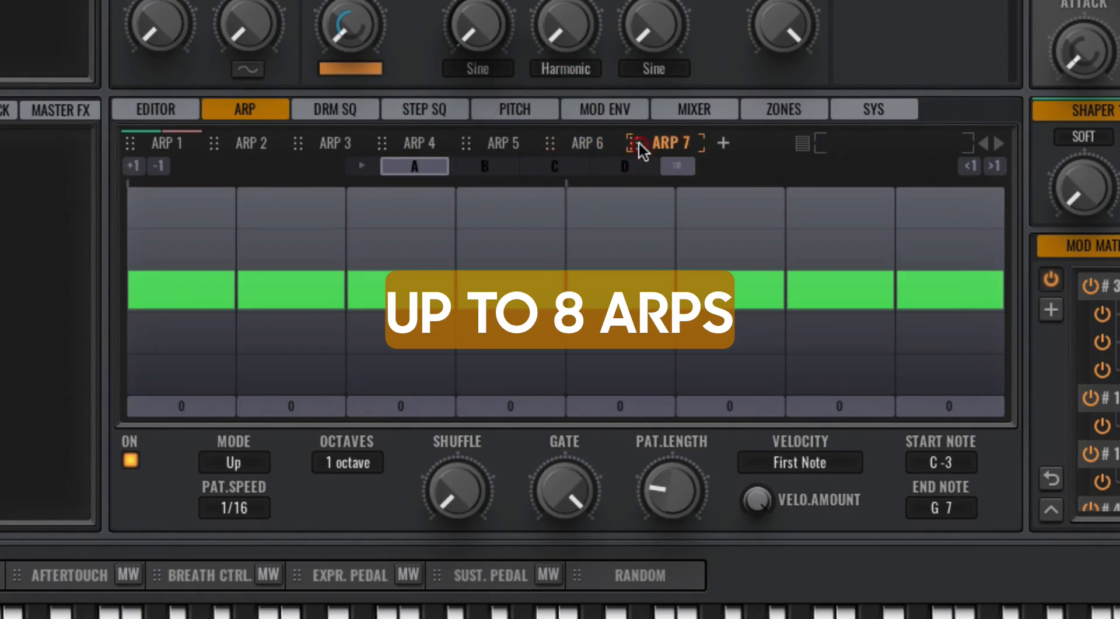
click(723, 143)
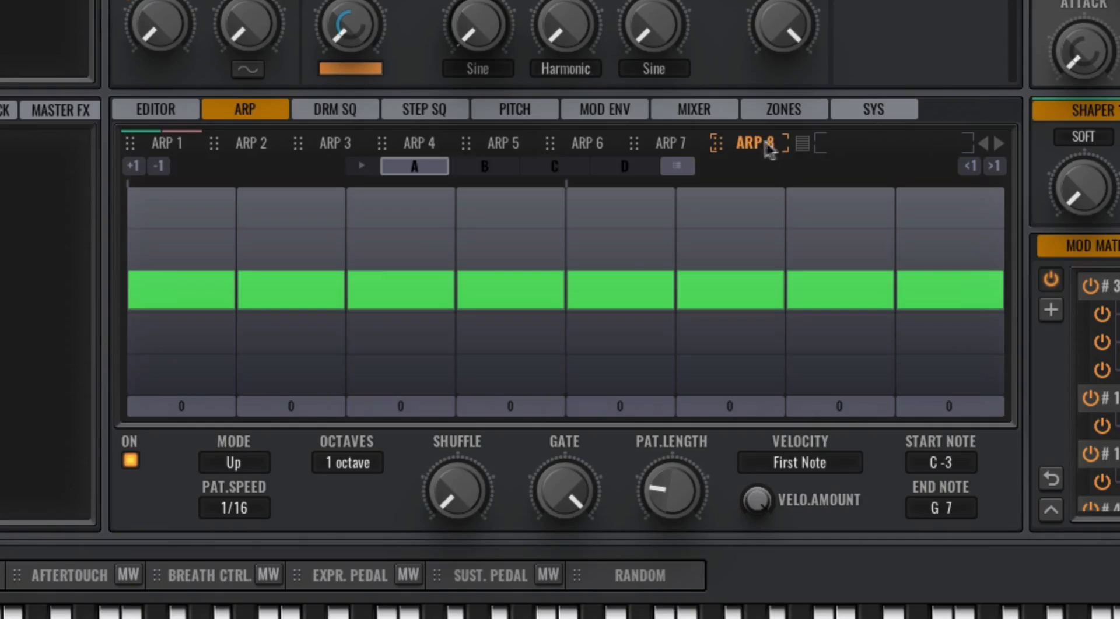
- Look through ARP 1's patterns C, D and A and browse its Synths arpeggiator presets without loading one
click(181, 143)
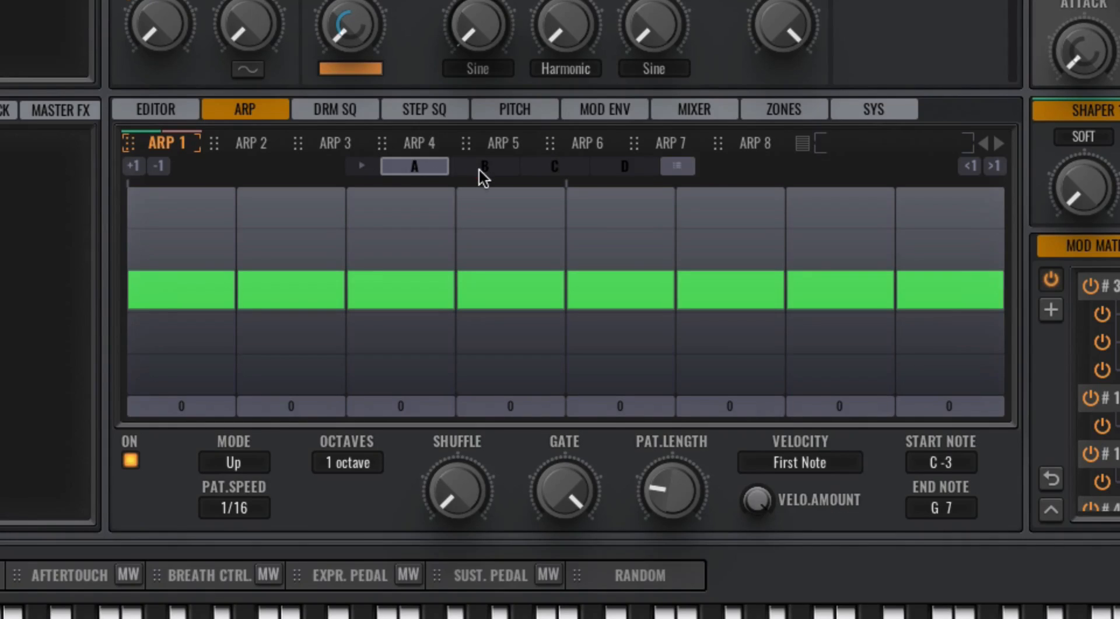
click(554, 167)
click(630, 169)
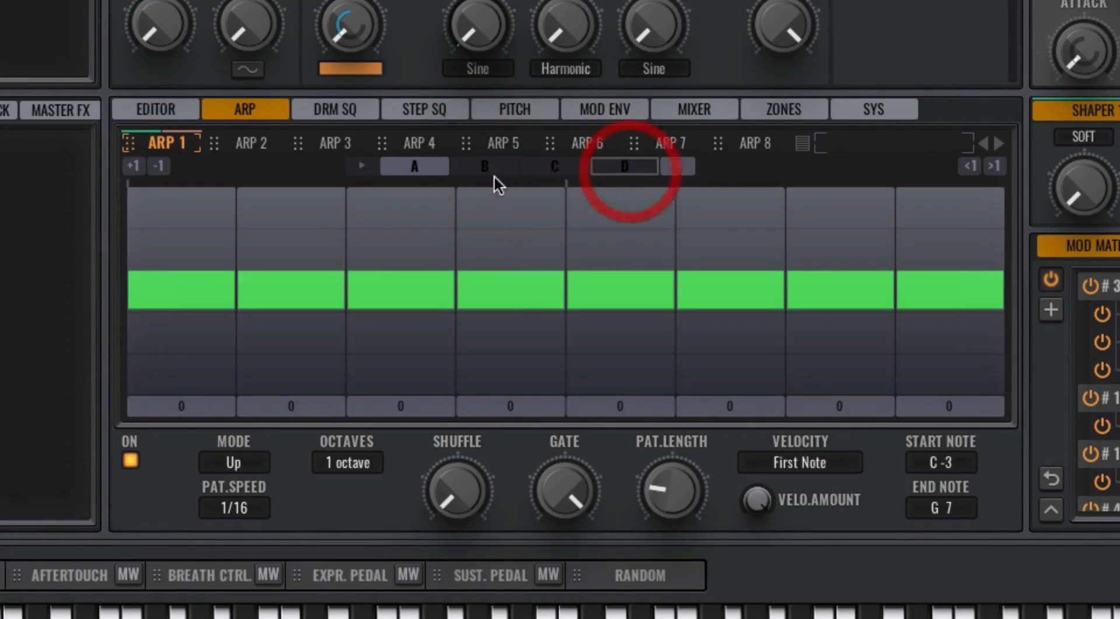
click(433, 171)
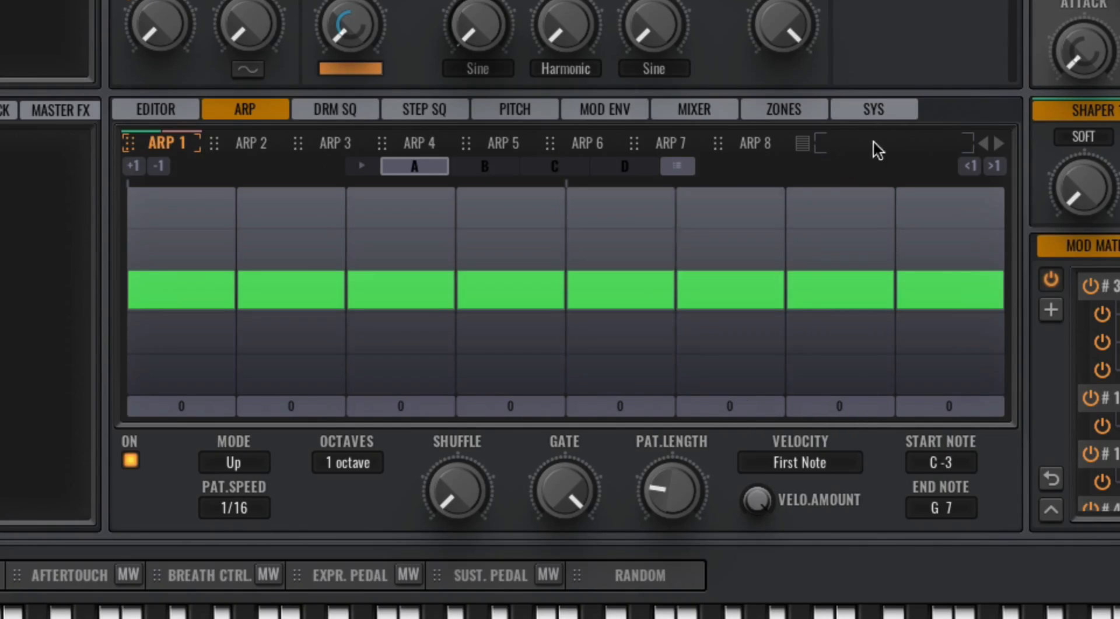
click(802, 143)
mouse_move(883, 257)
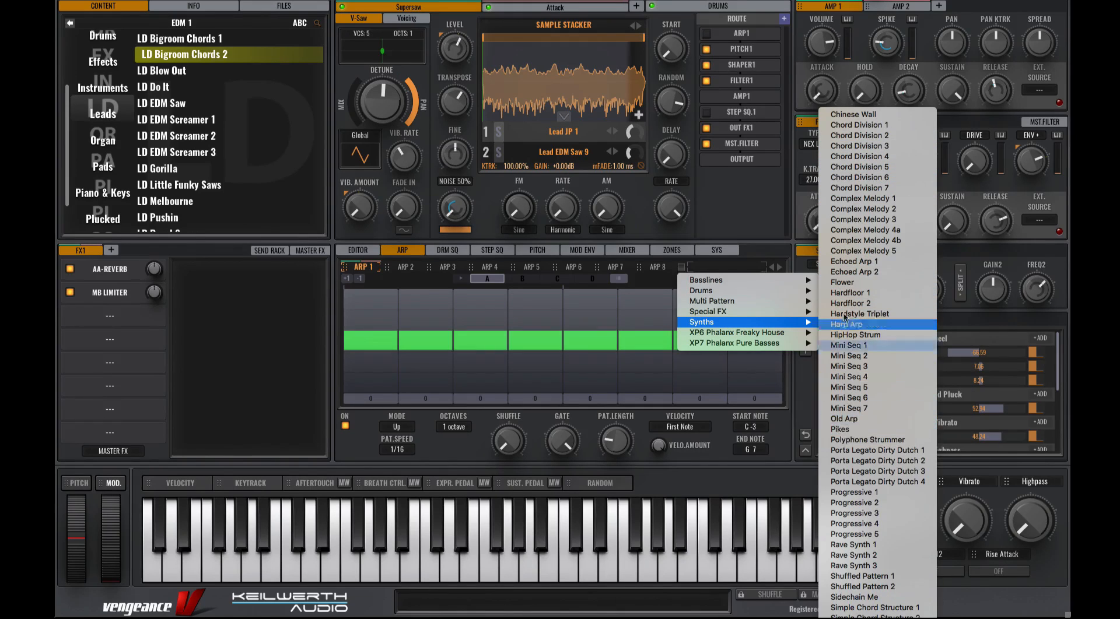
click(636, 284)
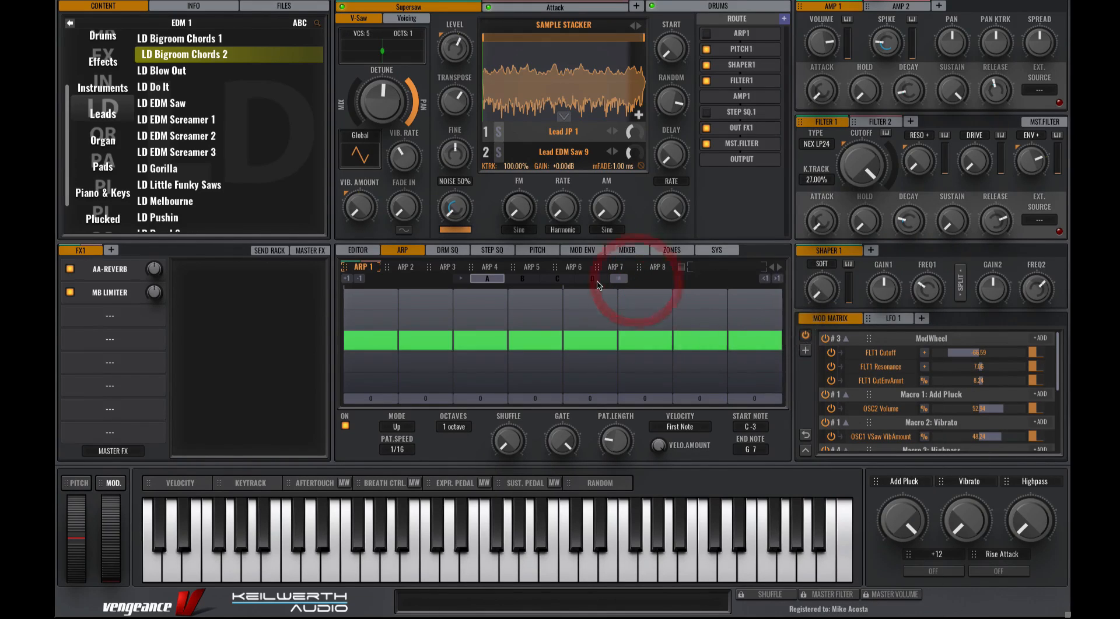
- Try to load the Synths pattern Complex Melody 1 into pattern A of ARP 1
click(494, 280)
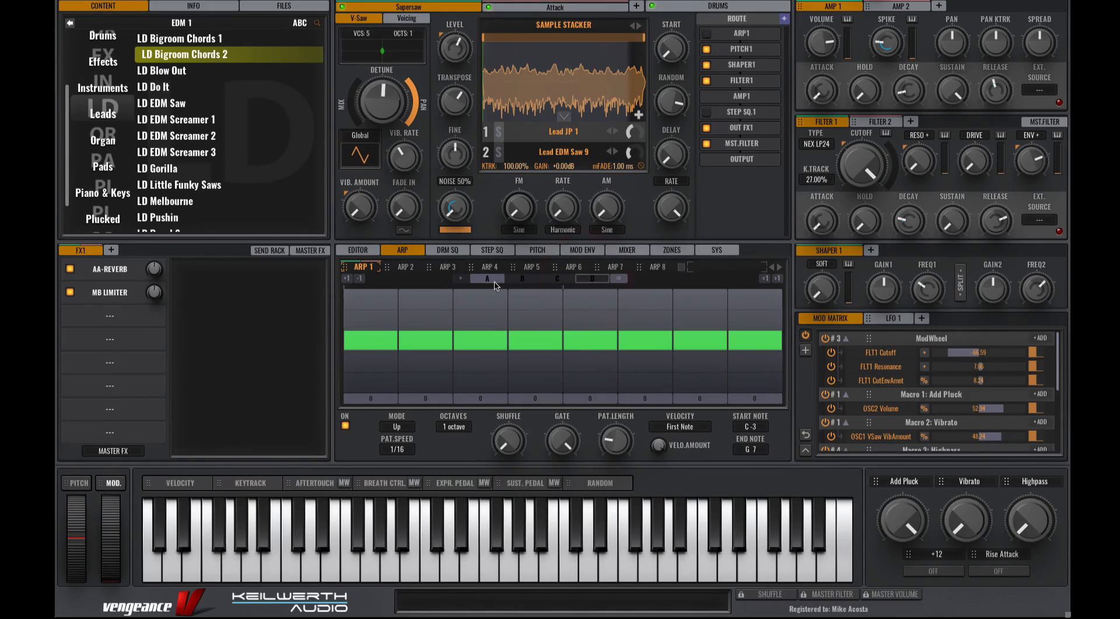
click(497, 284)
right_click(618, 280)
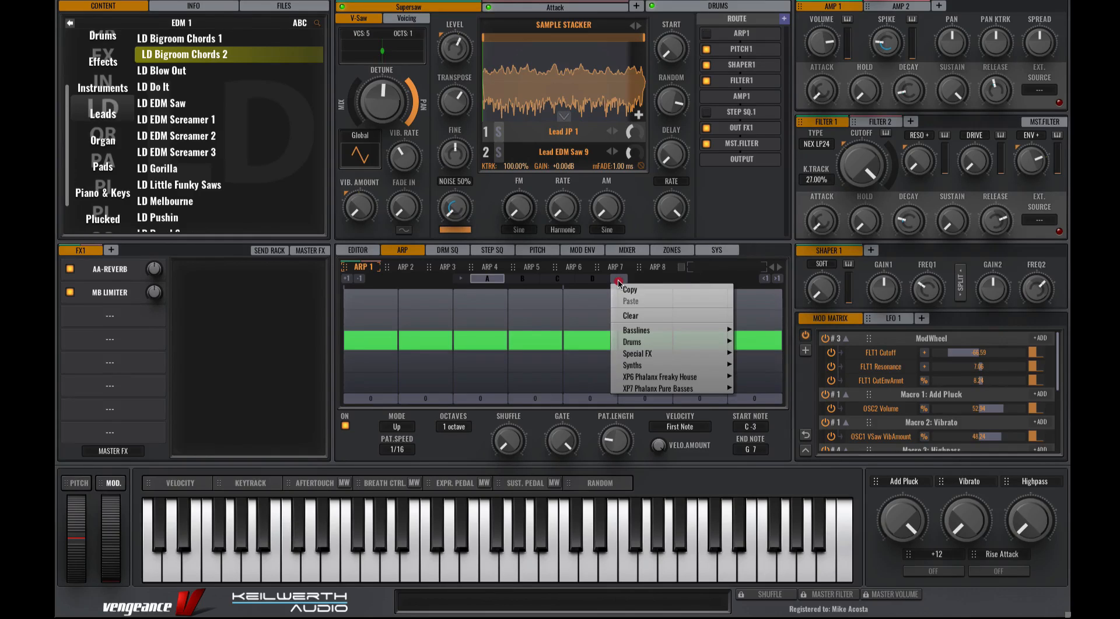
mouse_move(674, 367)
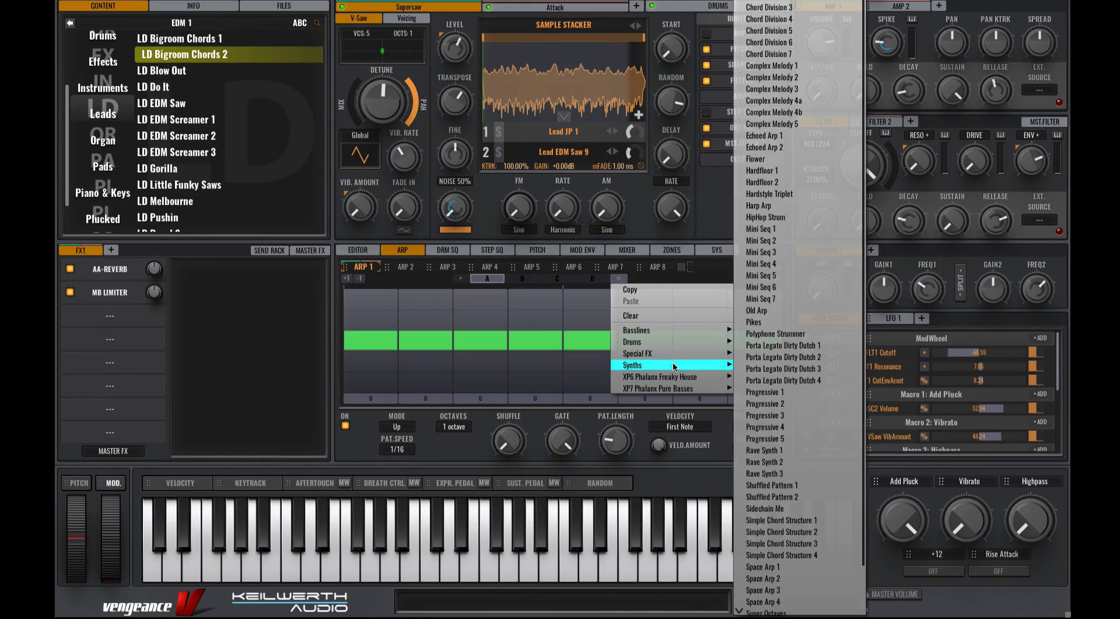
click(772, 66)
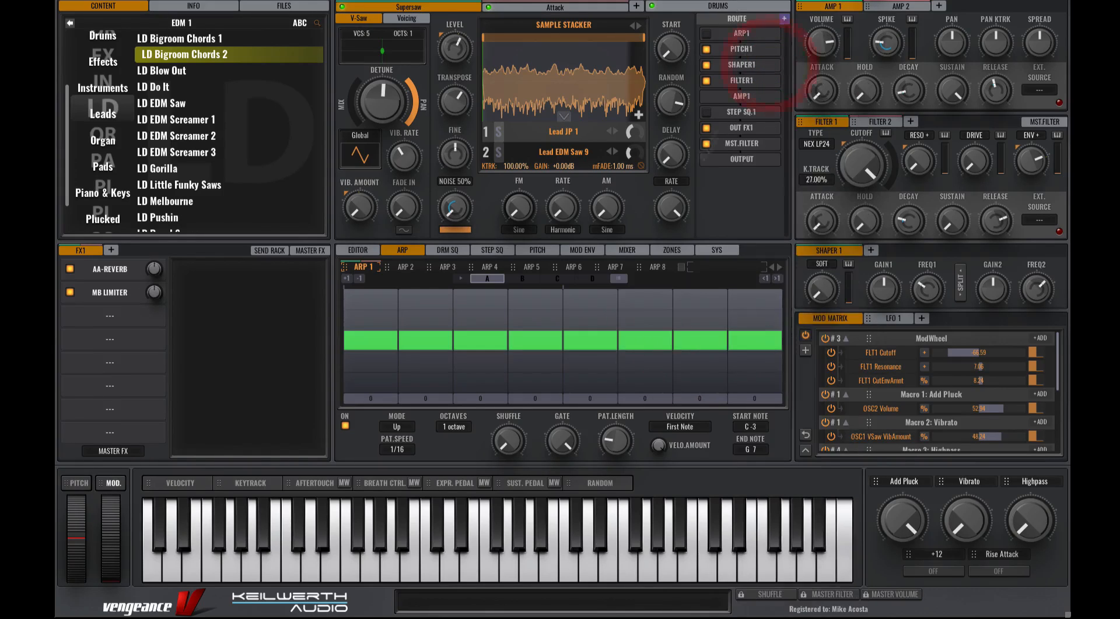
- Load the Synths pattern Complex Melody 2 into pattern B of ARP 1
click(520, 279)
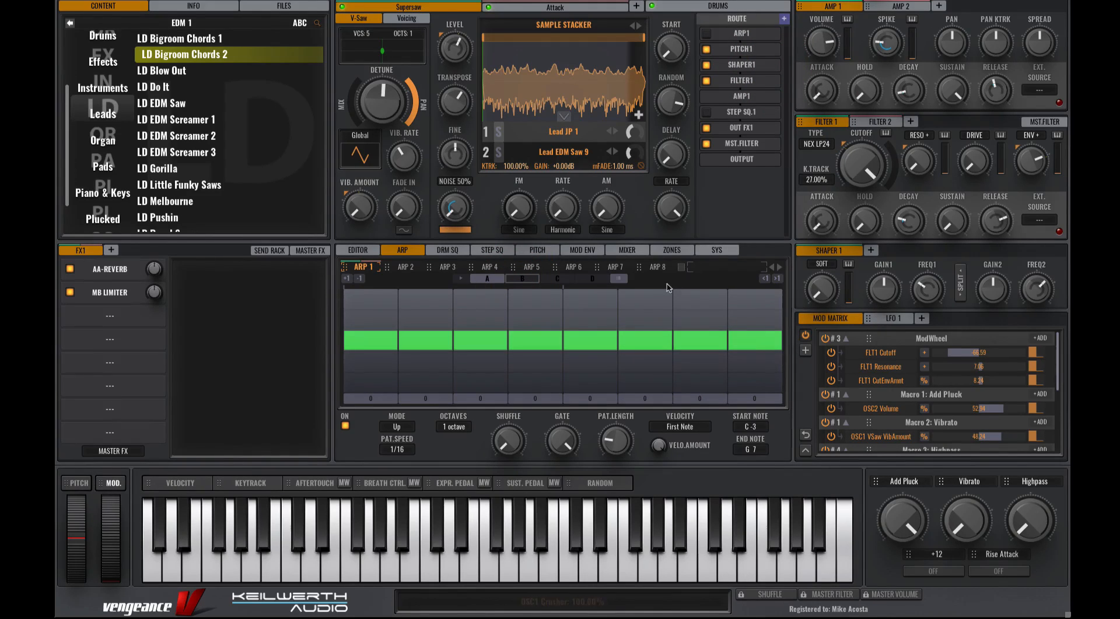
click(622, 279)
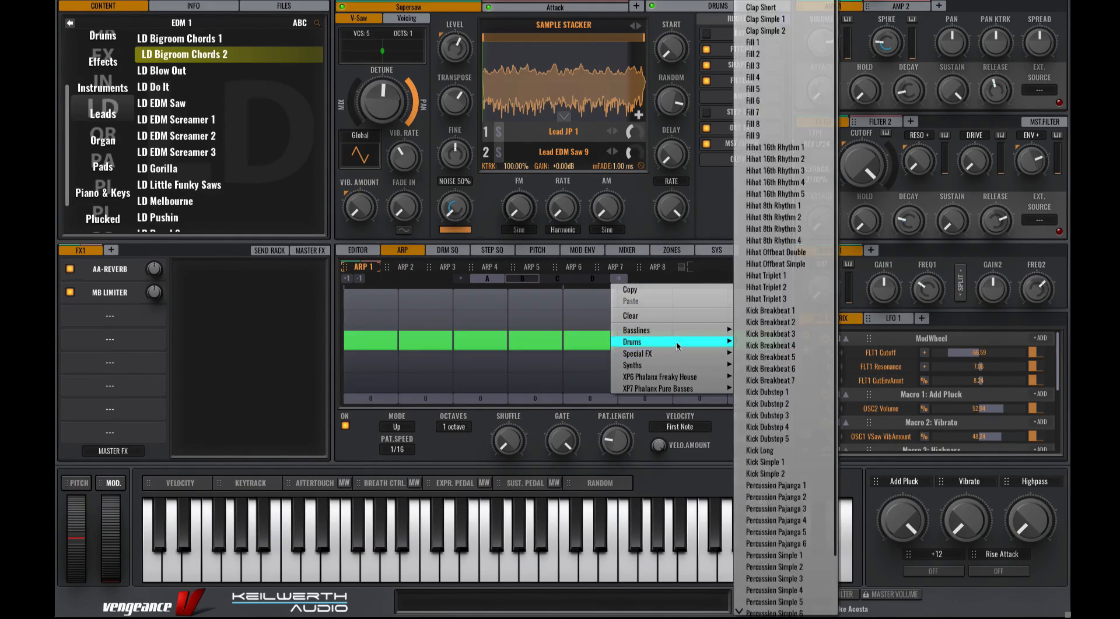
mouse_move(678, 353)
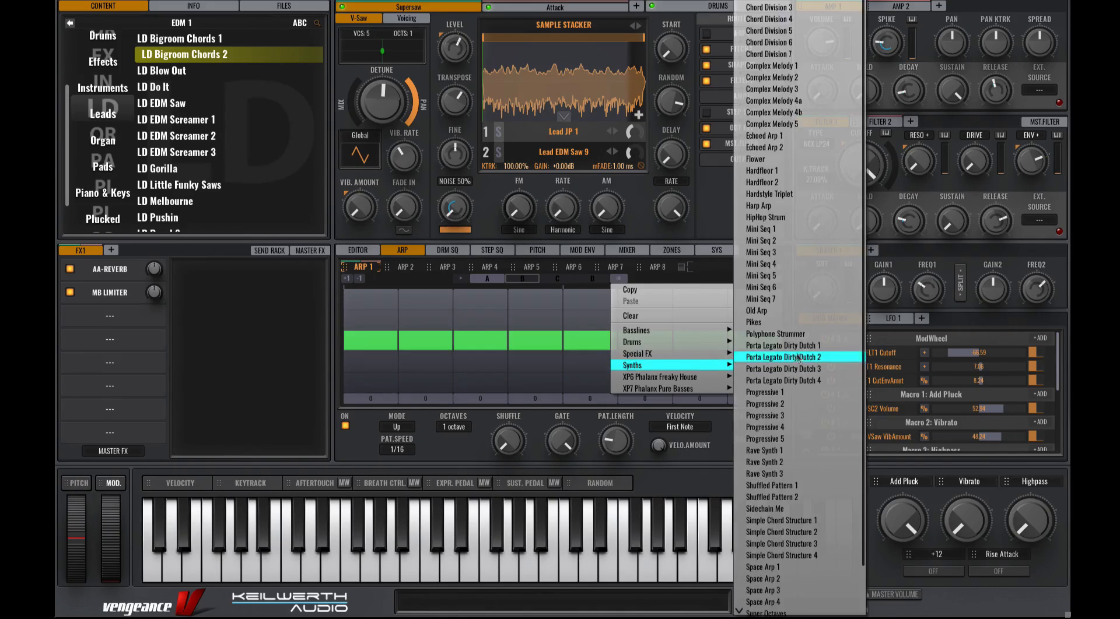
click(775, 77)
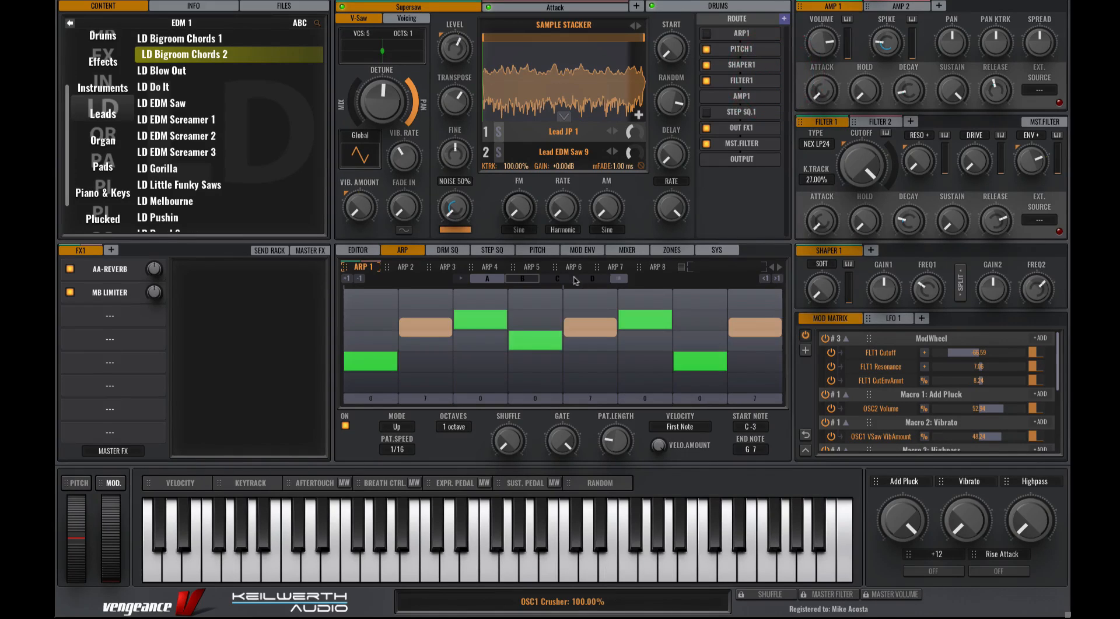
- Load the Synths pattern Complex Melody 3 into pattern C of ARP 1
click(565, 279)
click(612, 281)
mouse_move(671, 365)
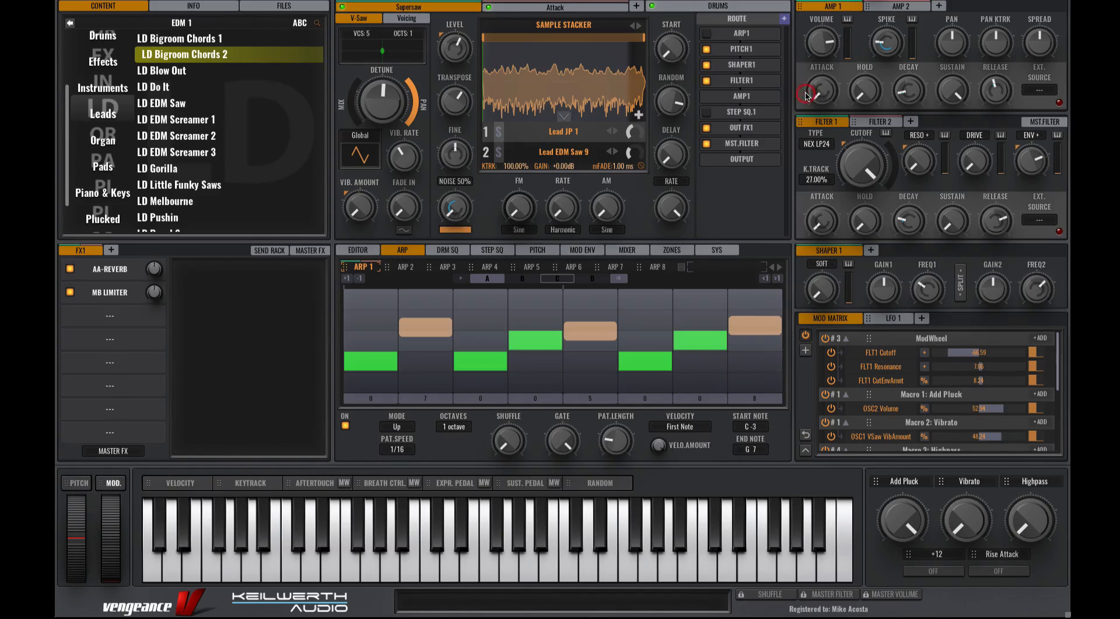
click(781, 89)
- Load the Synths pattern Complex Melody 4a into pattern D of ARP 1
click(601, 280)
click(618, 279)
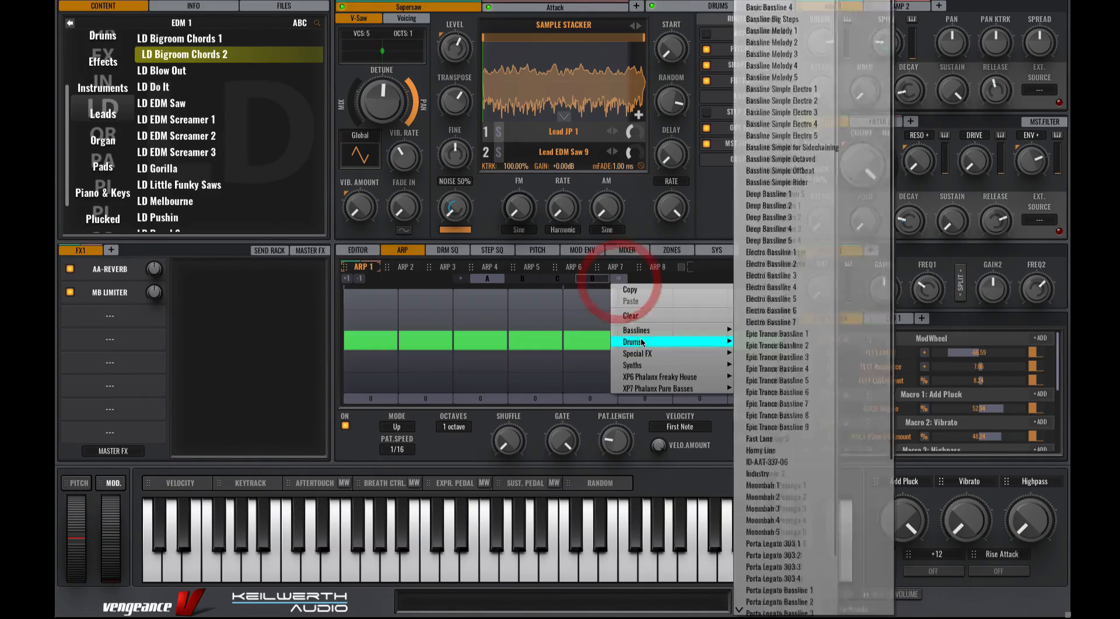
mouse_move(671, 366)
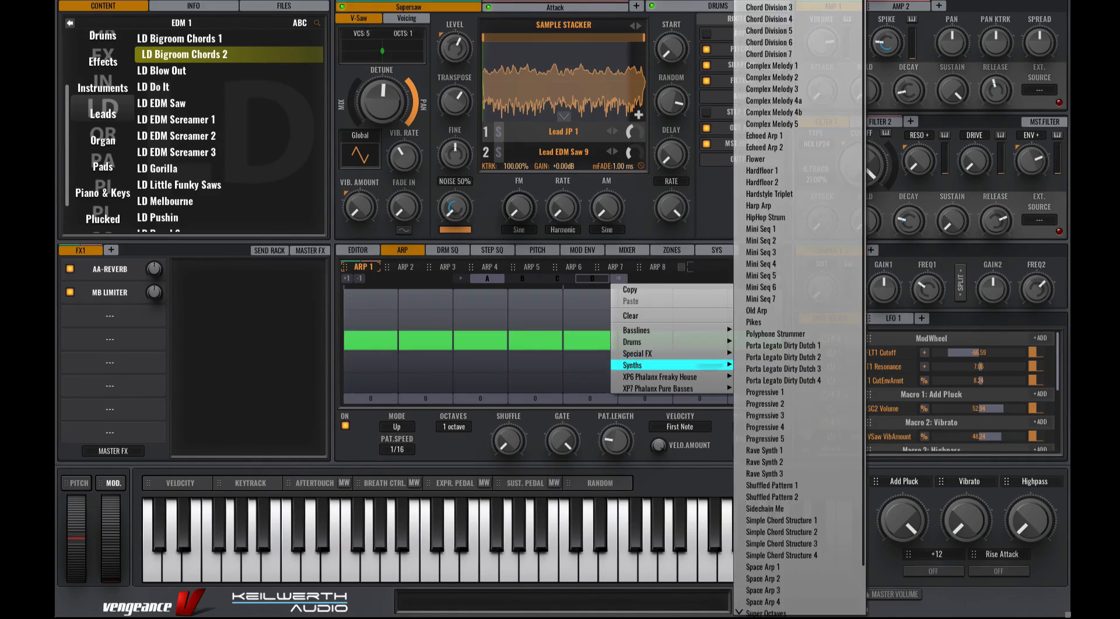
click(782, 104)
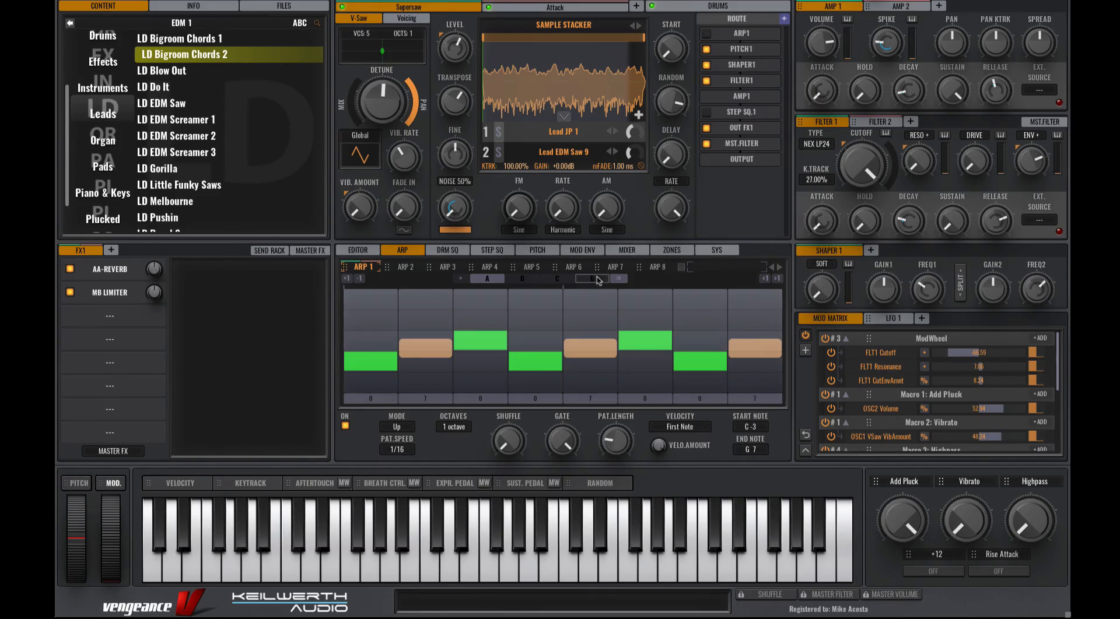
- Review the contents of ARP 1's patterns A, B, C and D by switching between them
click(562, 279)
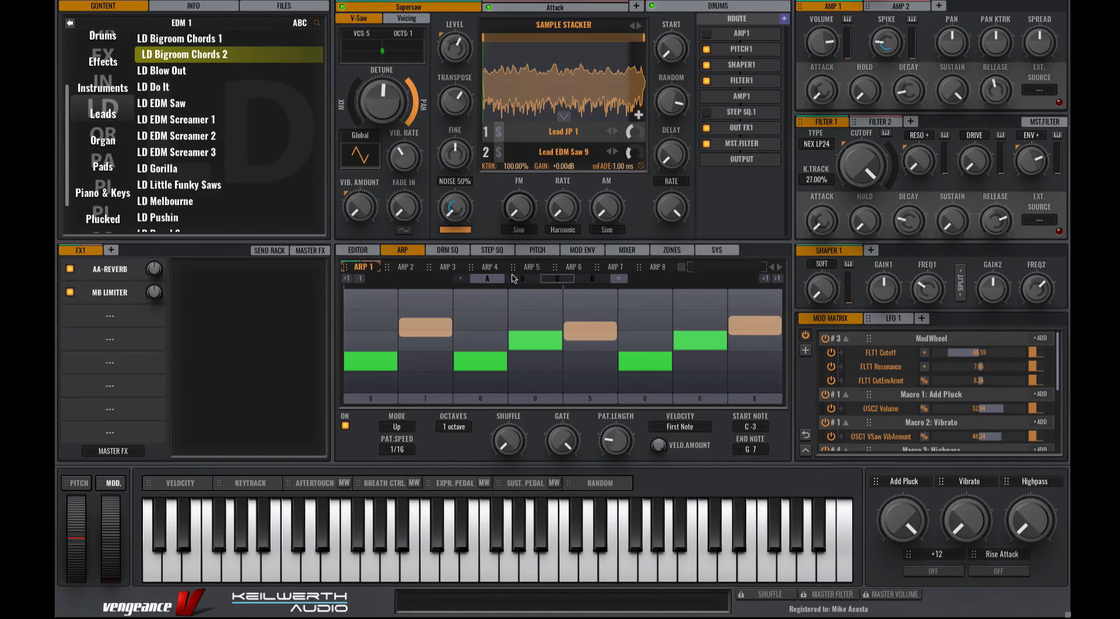
click(526, 279)
click(500, 279)
click(527, 280)
click(557, 279)
click(586, 278)
- Load the Synths pattern Complex Melody 1 into pattern A of ARP 1
click(488, 279)
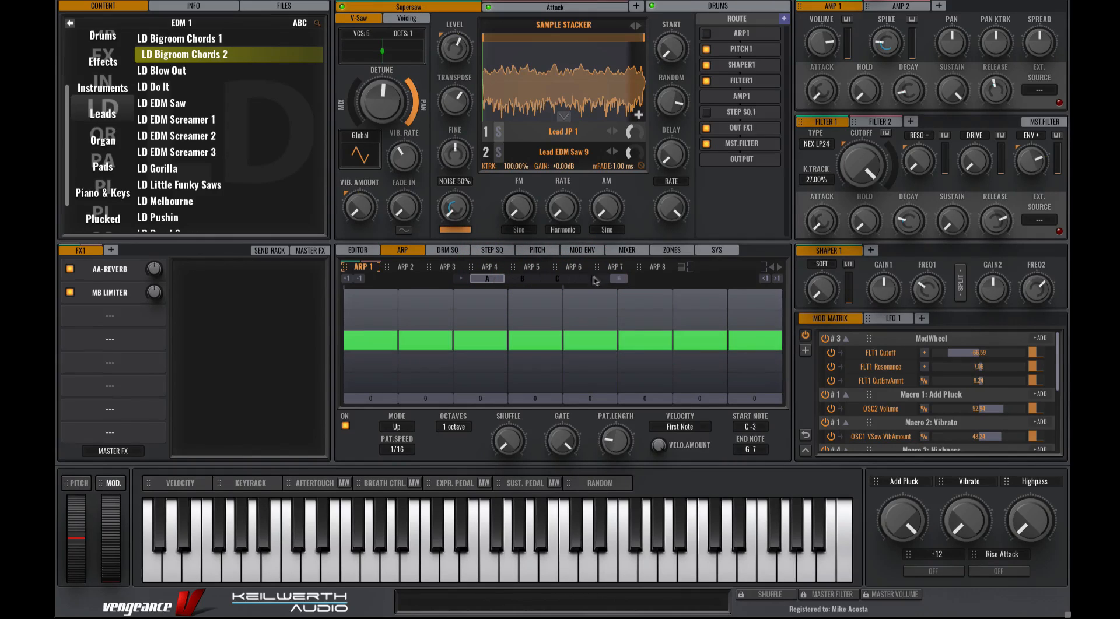
right_click(617, 279)
mouse_move(641, 365)
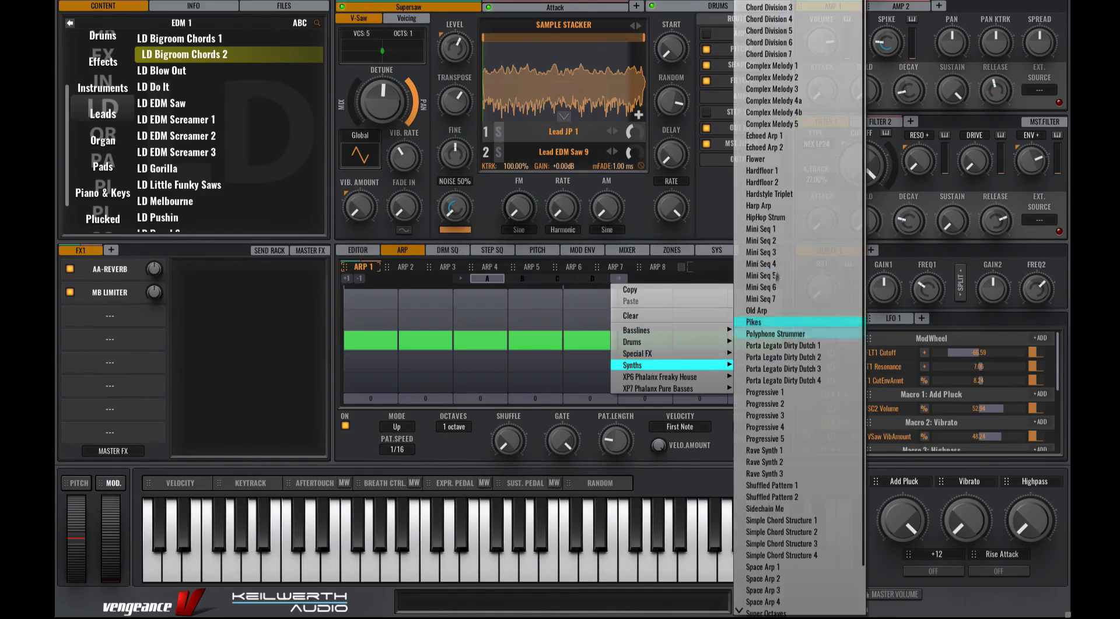
click(773, 65)
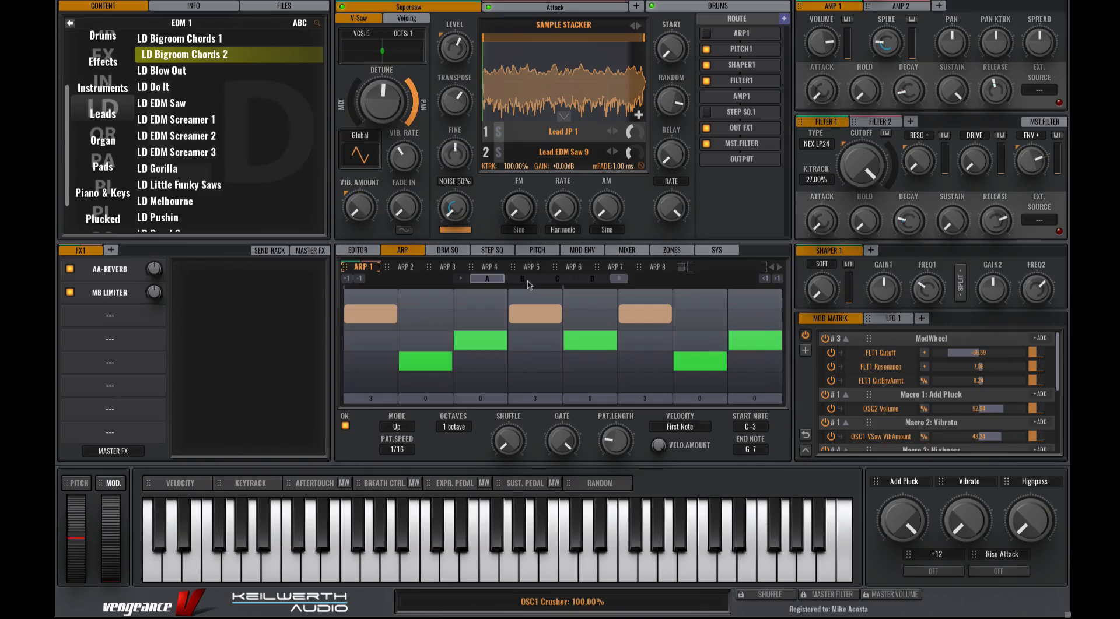
- Step through ARP 1's patterns B, C, D and A, and view ARP 2 before returning to ARP 1
click(523, 279)
click(557, 279)
click(592, 279)
click(487, 279)
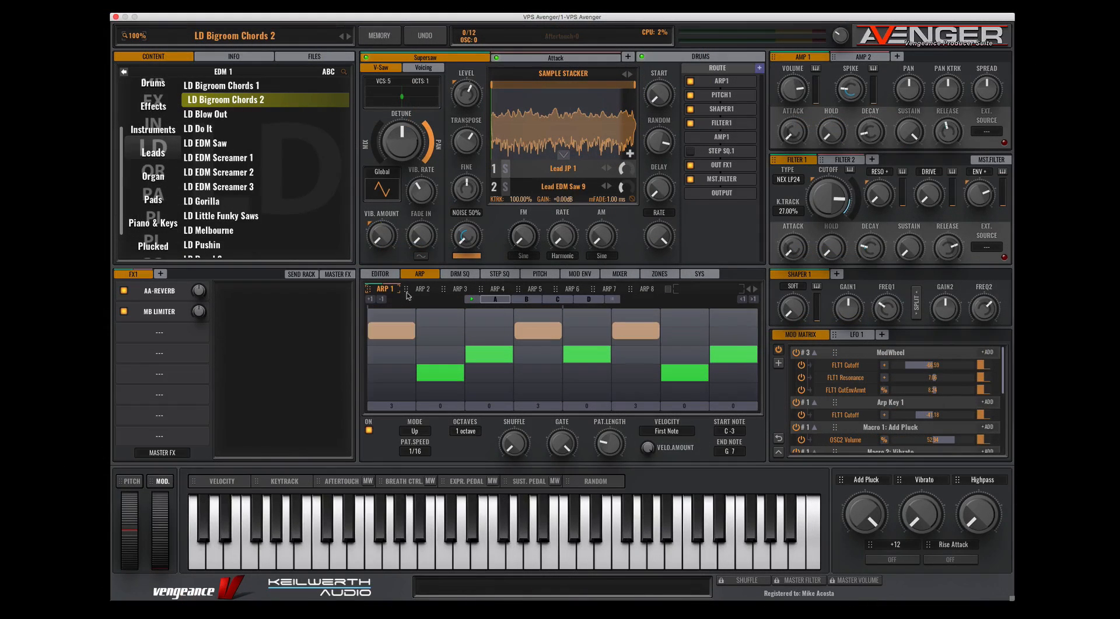
click(408, 291)
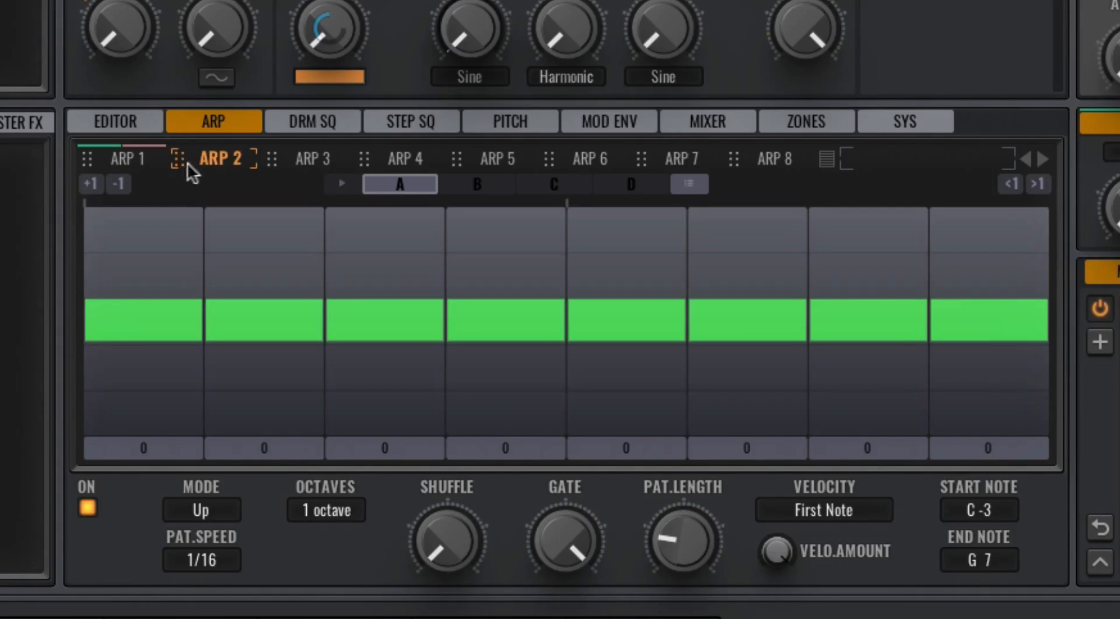
click(103, 159)
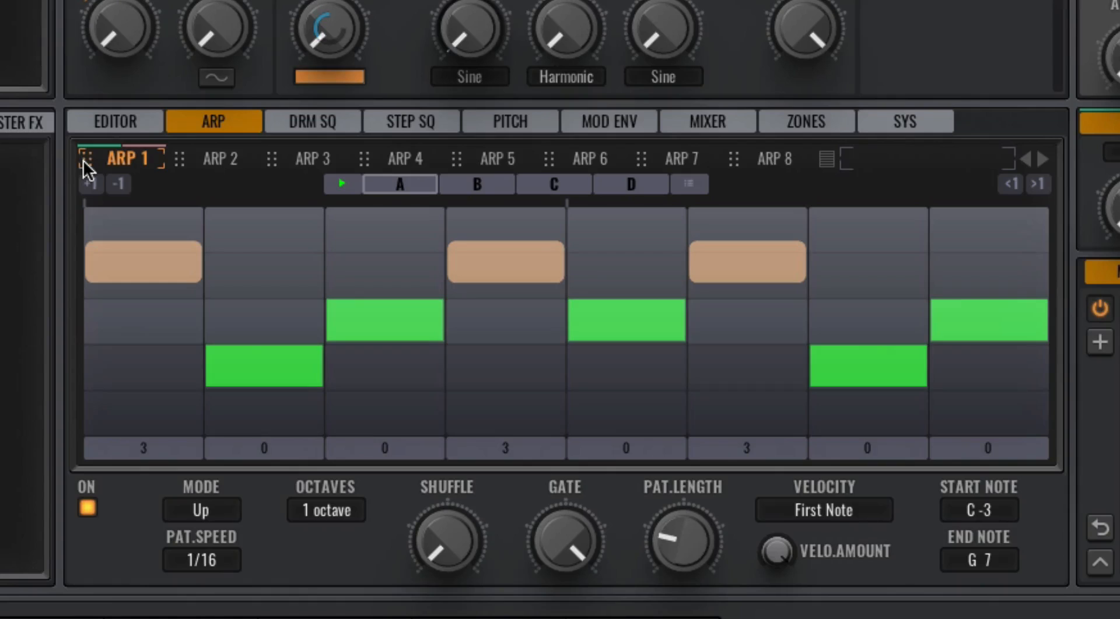
- Assign ARP 1 as a modulation source for Filter 1's cutoff and view the resulting entry in the modulation matrix
drag(83, 160, 412, 338)
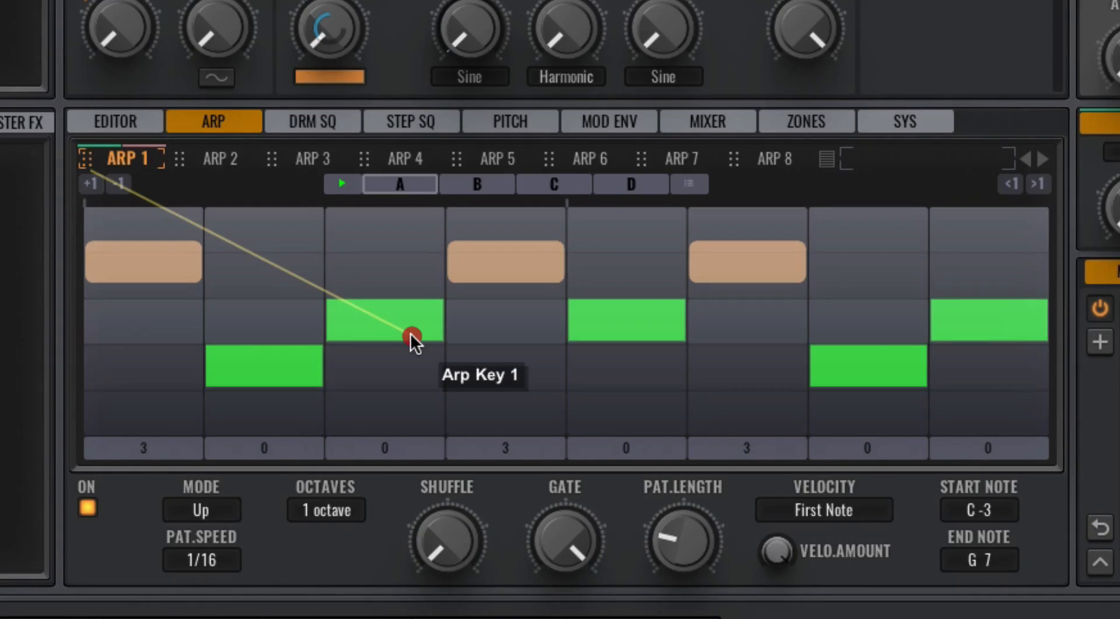
drag(411, 334, 1119, 0)
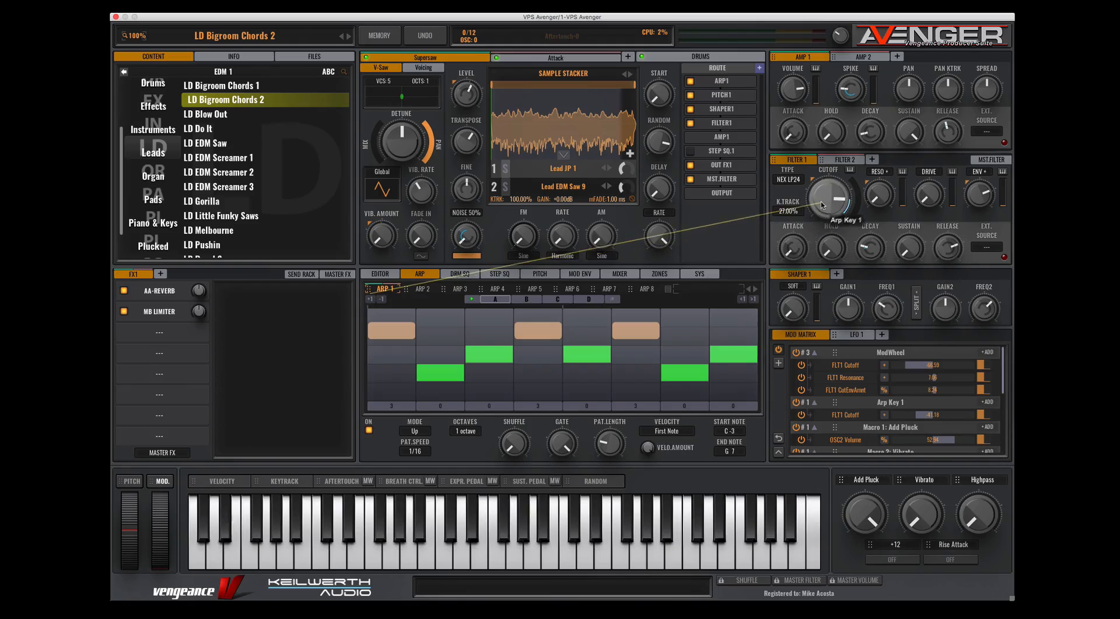
drag(823, 205, 823, 206)
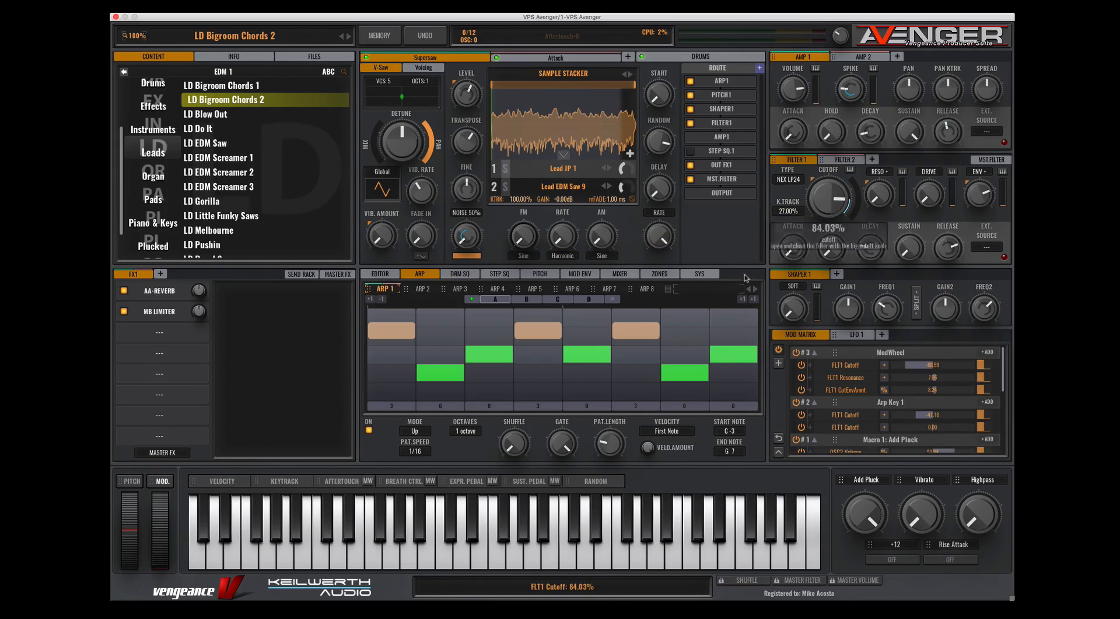
scroll(876, 422, down, 4)
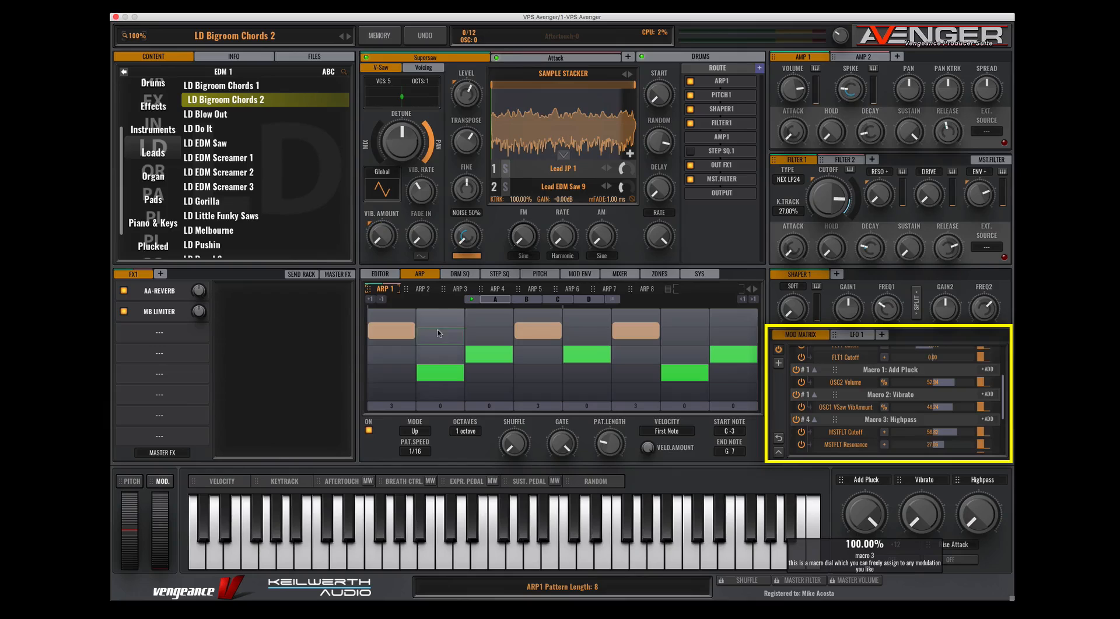
- Assign ARP 2 as a modulation source for AMP 1's volume and adjust its modulation range at the knob
click(421, 290)
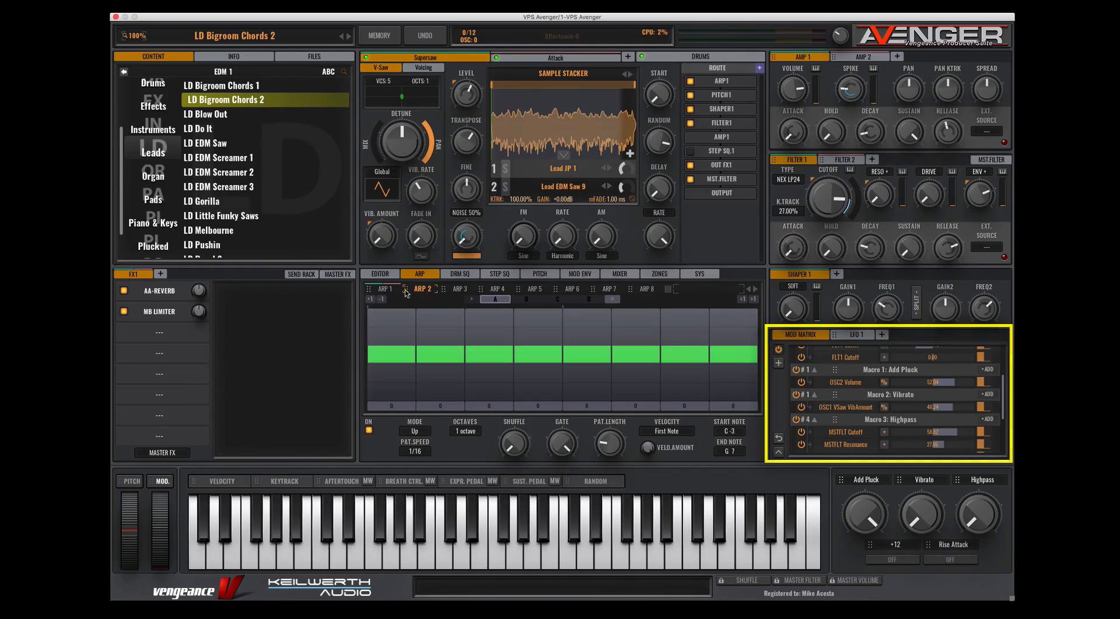
drag(405, 290, 794, 96)
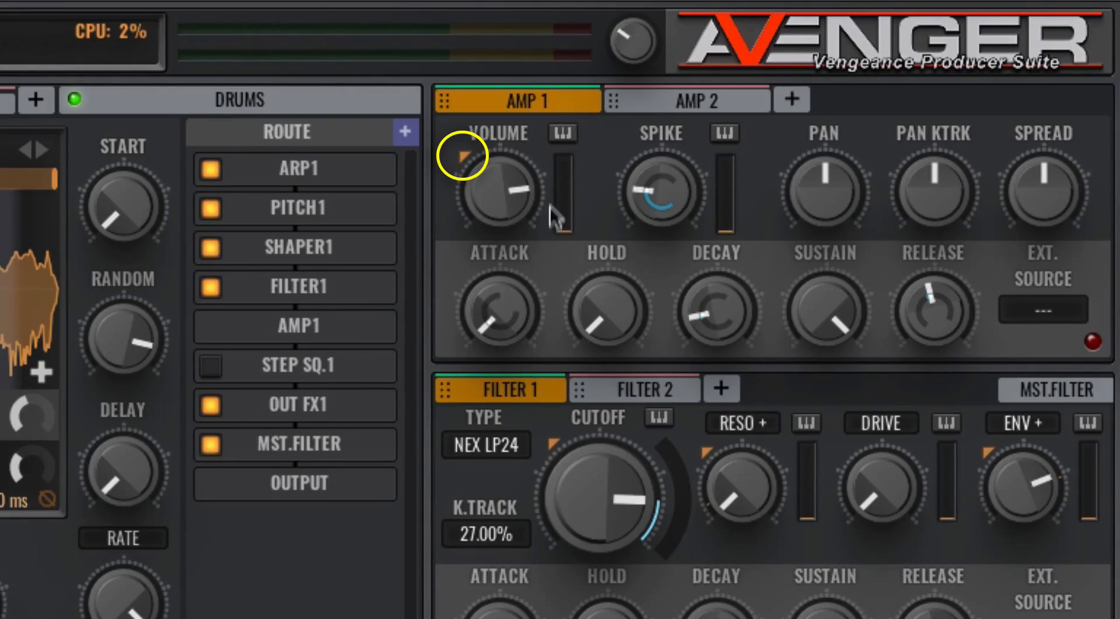
drag(464, 153, 461, 172)
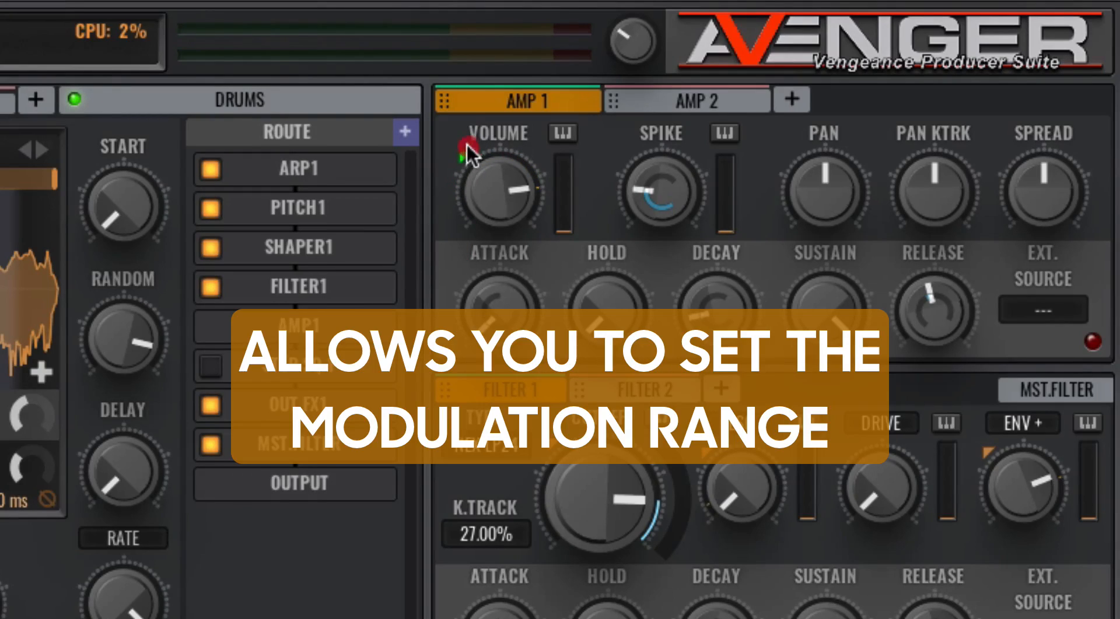
drag(462, 241, 454, 196)
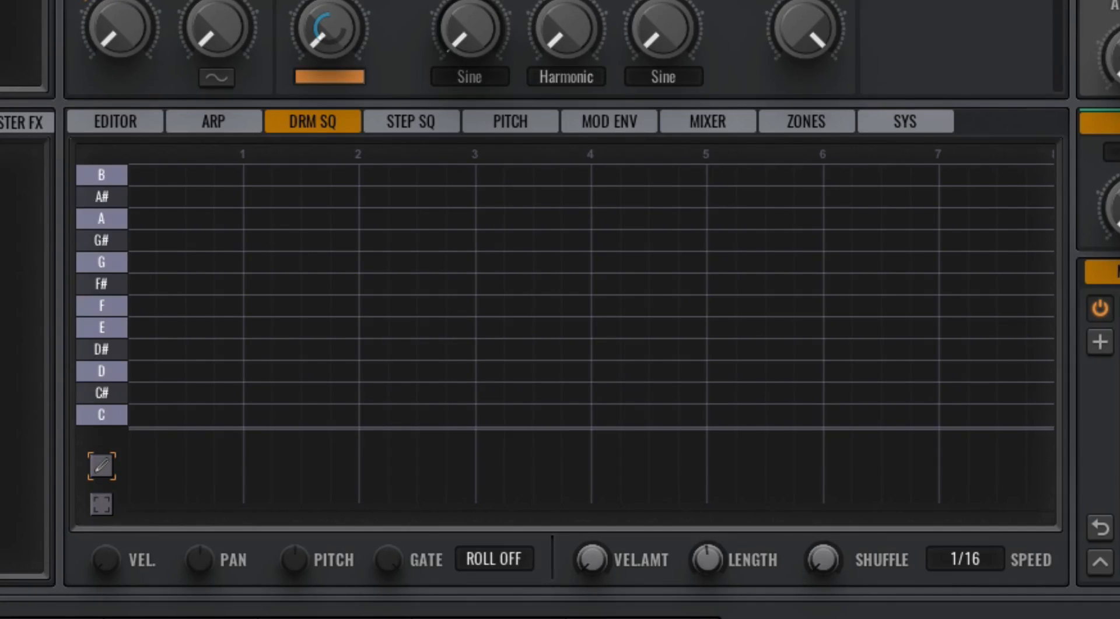
- Show the drum kit with its sequencer and place three notes in the D# row between beats 1 and 3
click(528, 2)
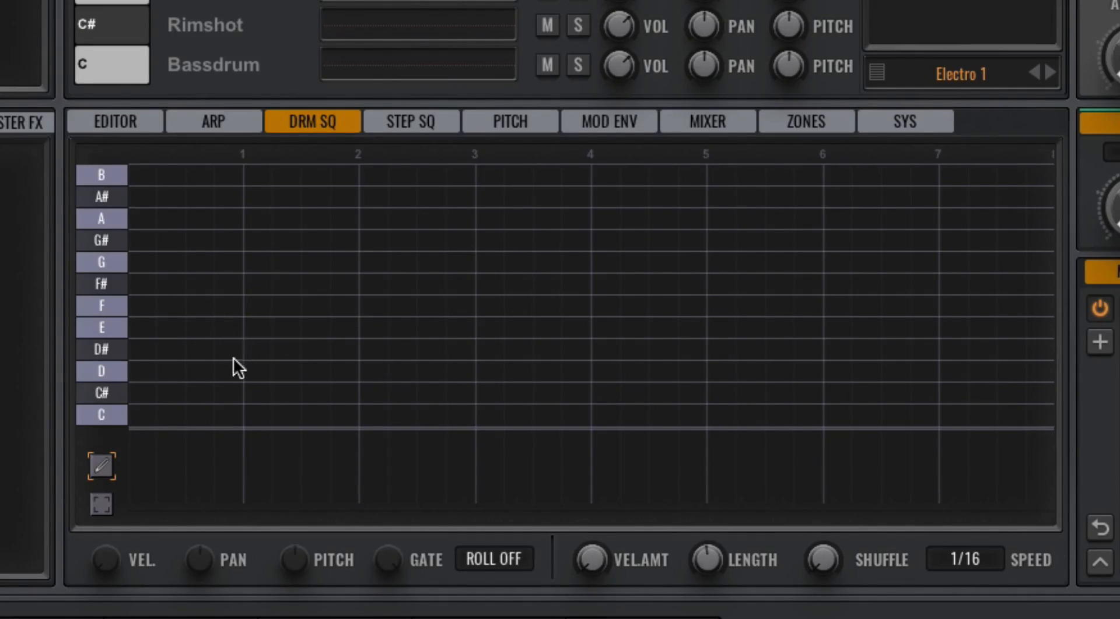
click(257, 349)
click(315, 349)
click(431, 350)
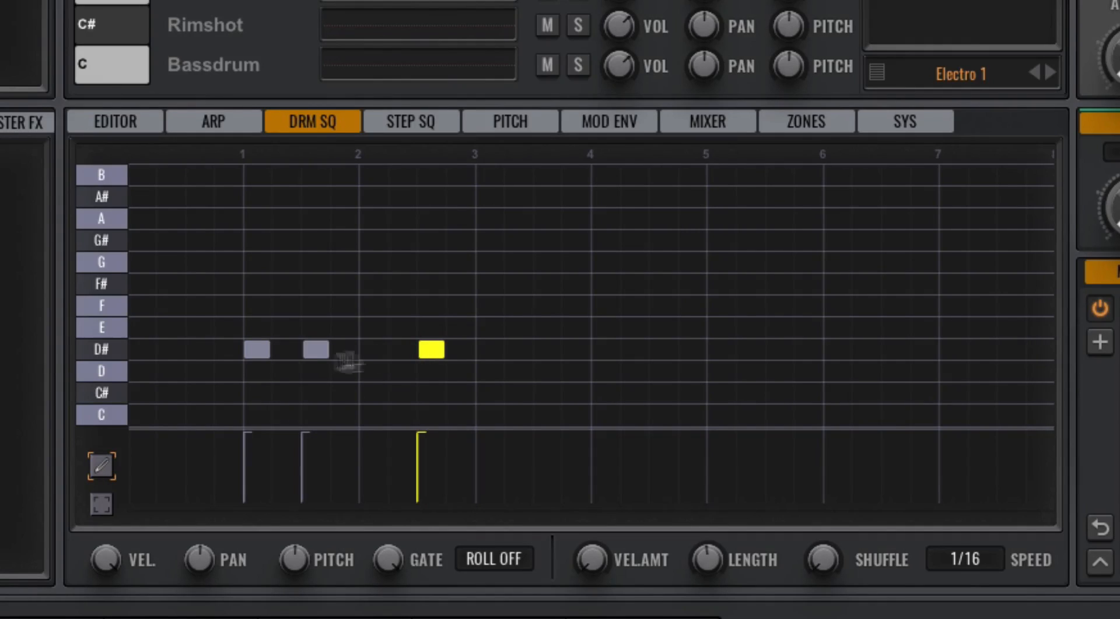
- Delete the three D# notes from the drum sequencer and look over its note gate and pitch settings
click(320, 350)
click(245, 350)
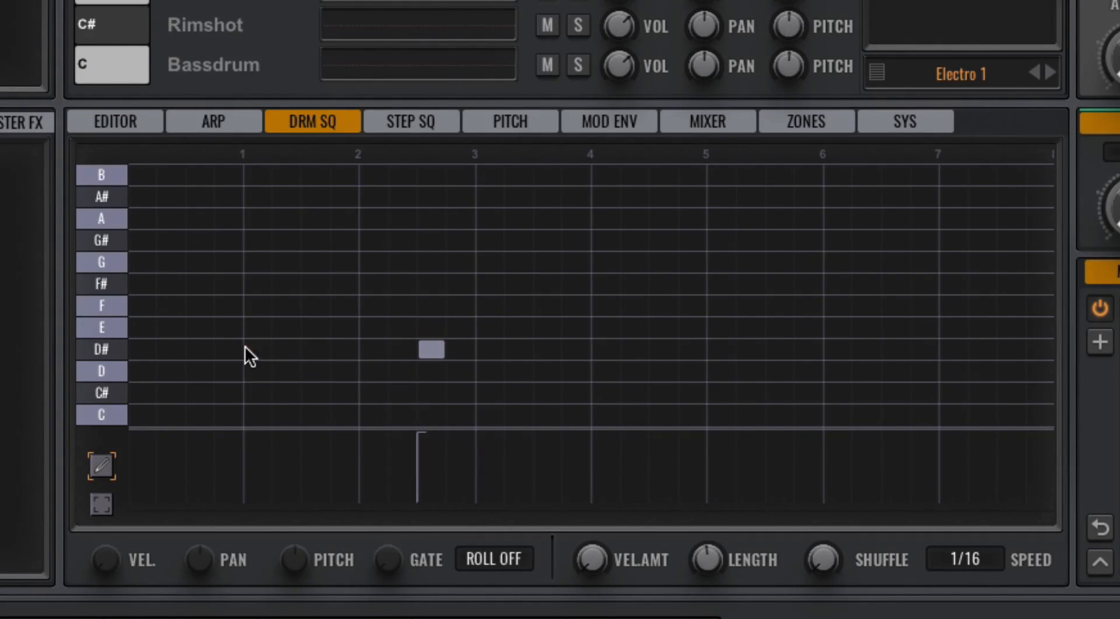
click(438, 351)
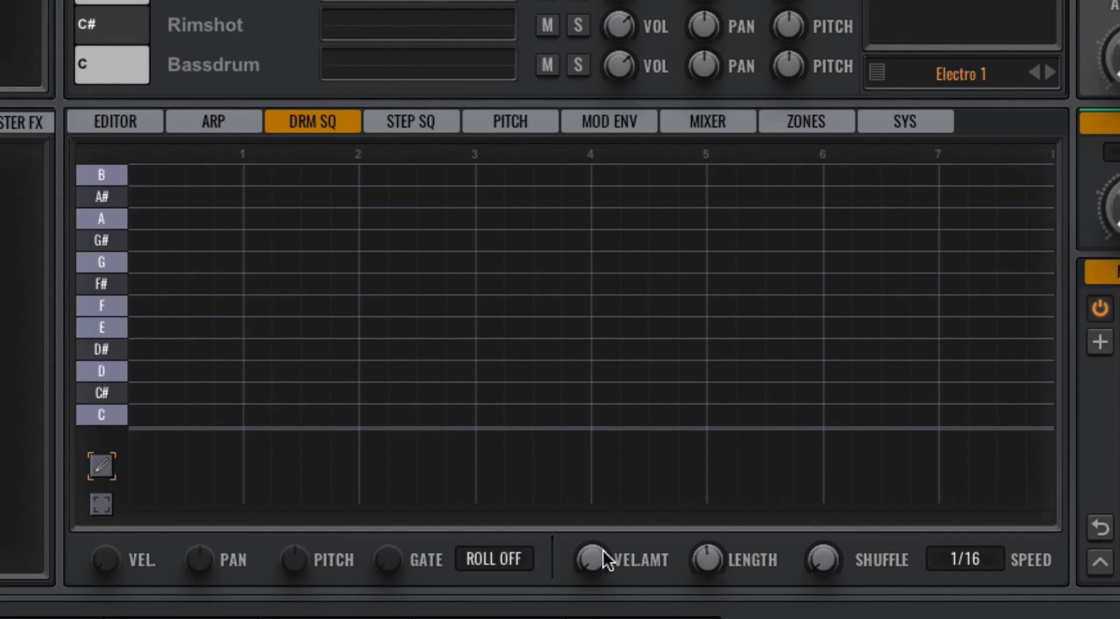
mouse_move(392, 560)
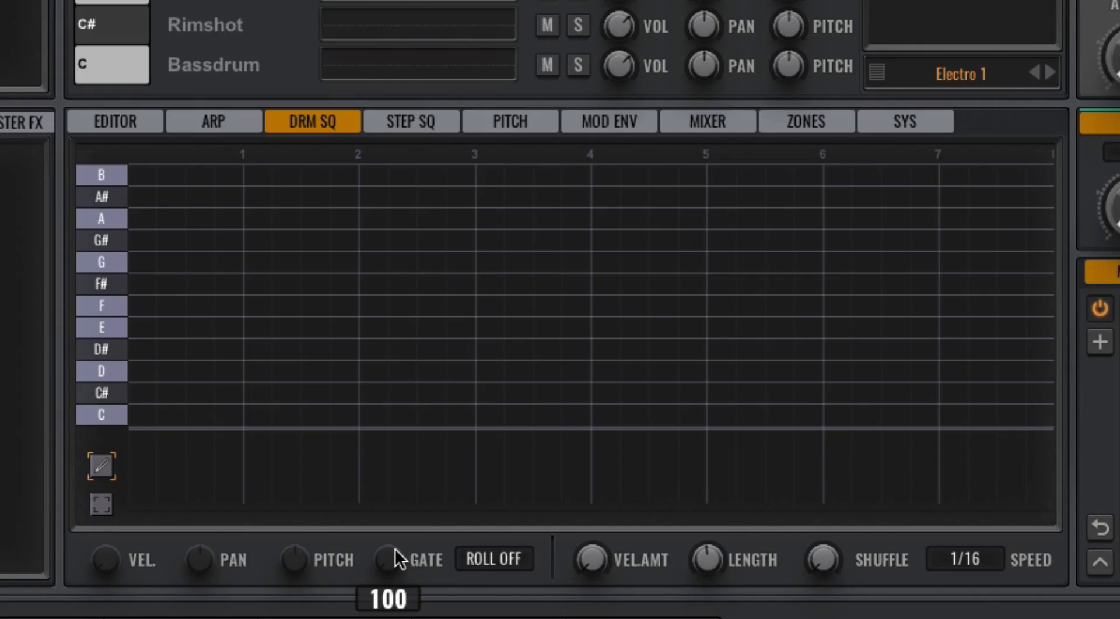
mouse_move(295, 563)
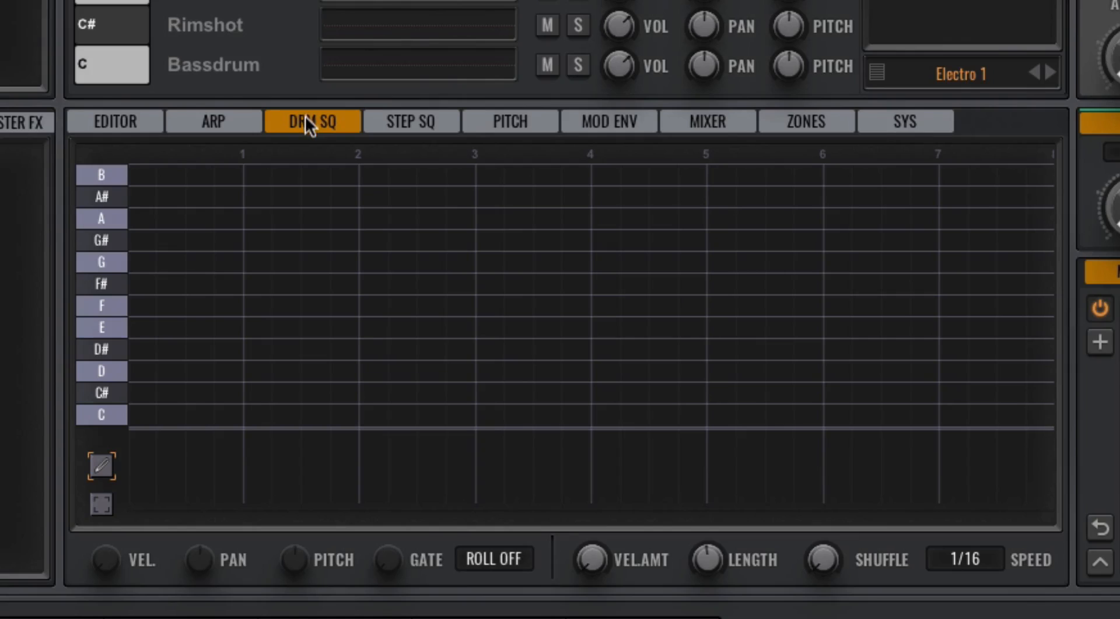
- Add step sequencers 2 through 8 and return to STP SQ1
click(432, 122)
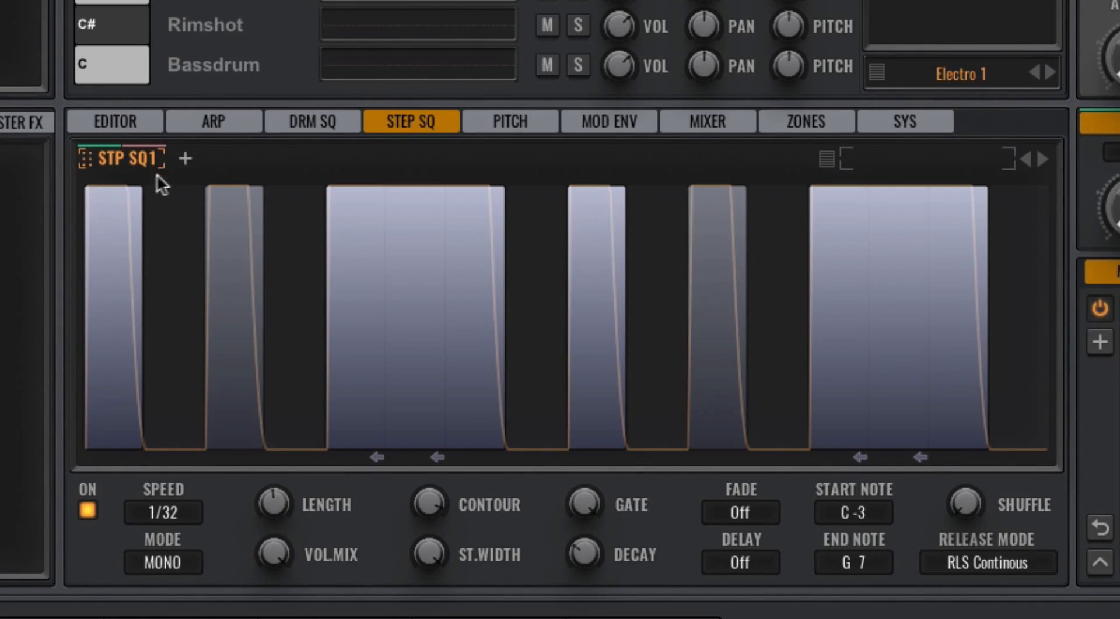
click(184, 158)
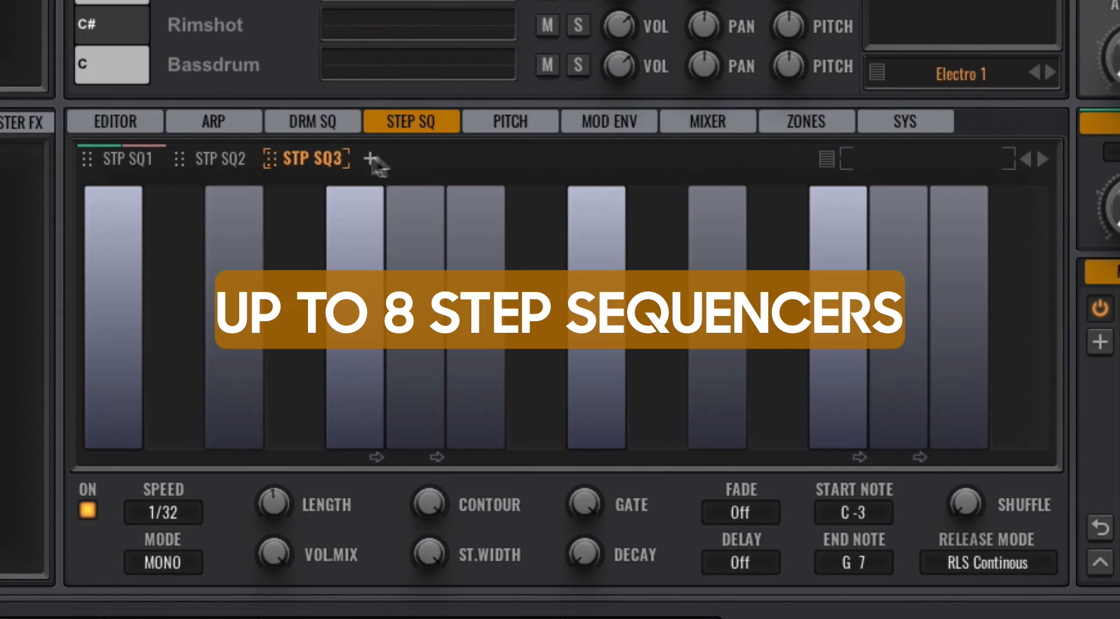
click(374, 159)
click(460, 158)
click(560, 159)
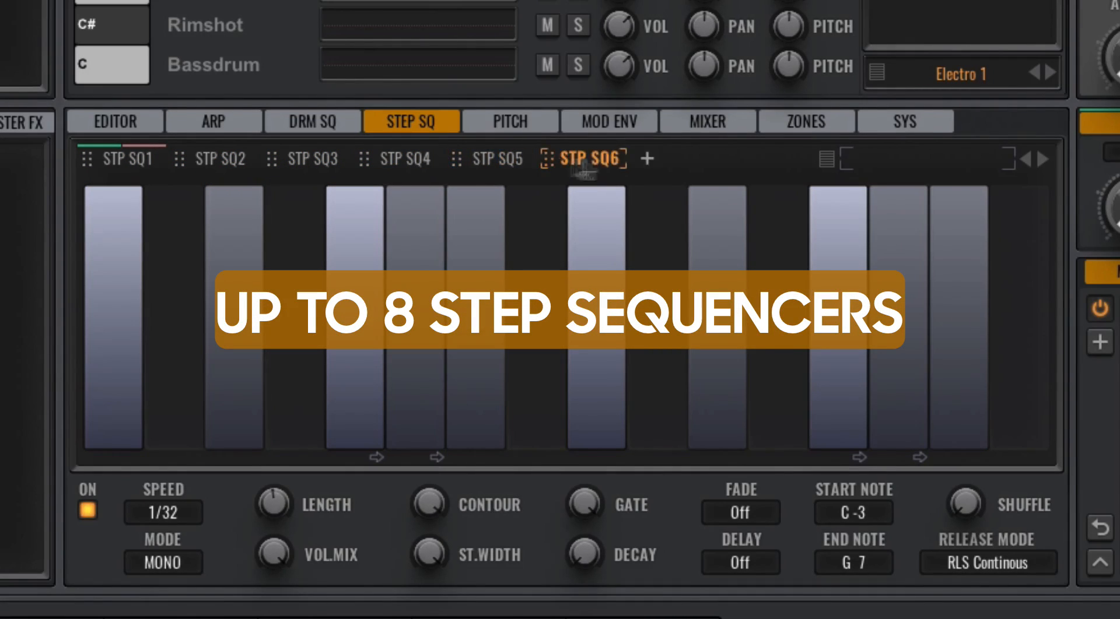
click(648, 160)
click(738, 160)
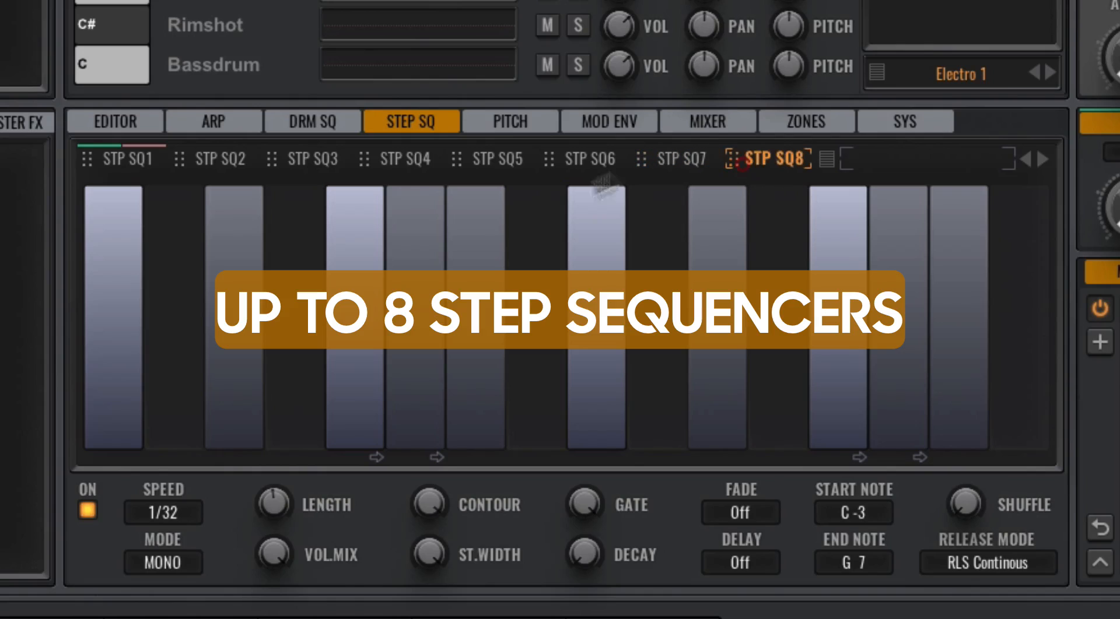
click(205, 160)
click(120, 159)
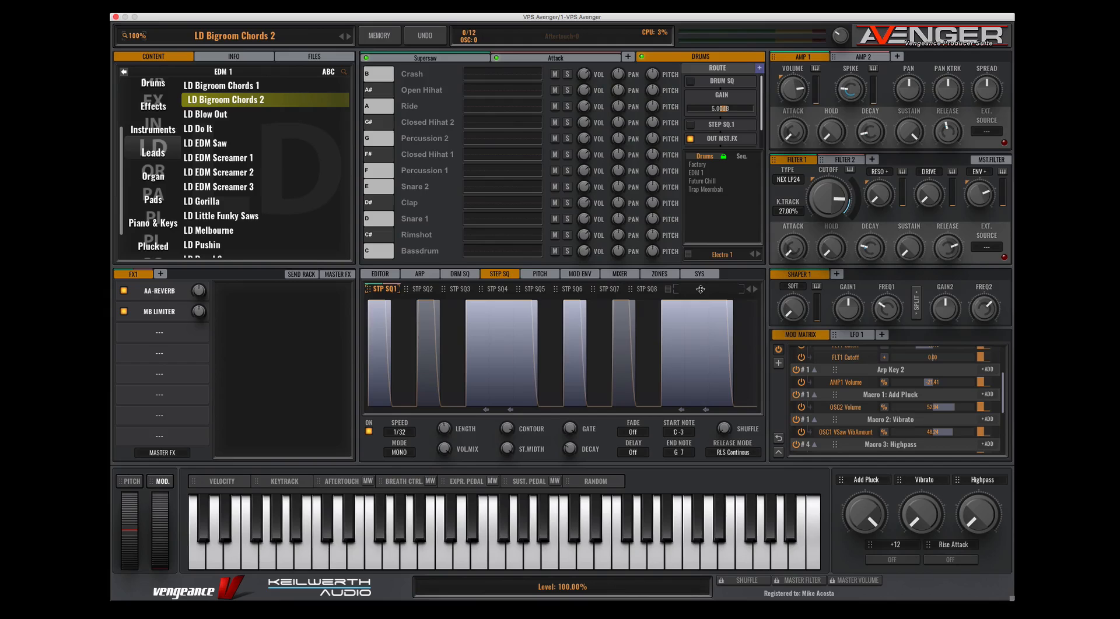
- Load the Rhythmic Complex pattern Chord Rhythmics 1 into STP SQ1 and assign that sequencer to modulate Shaper 1's drive
click(905, 160)
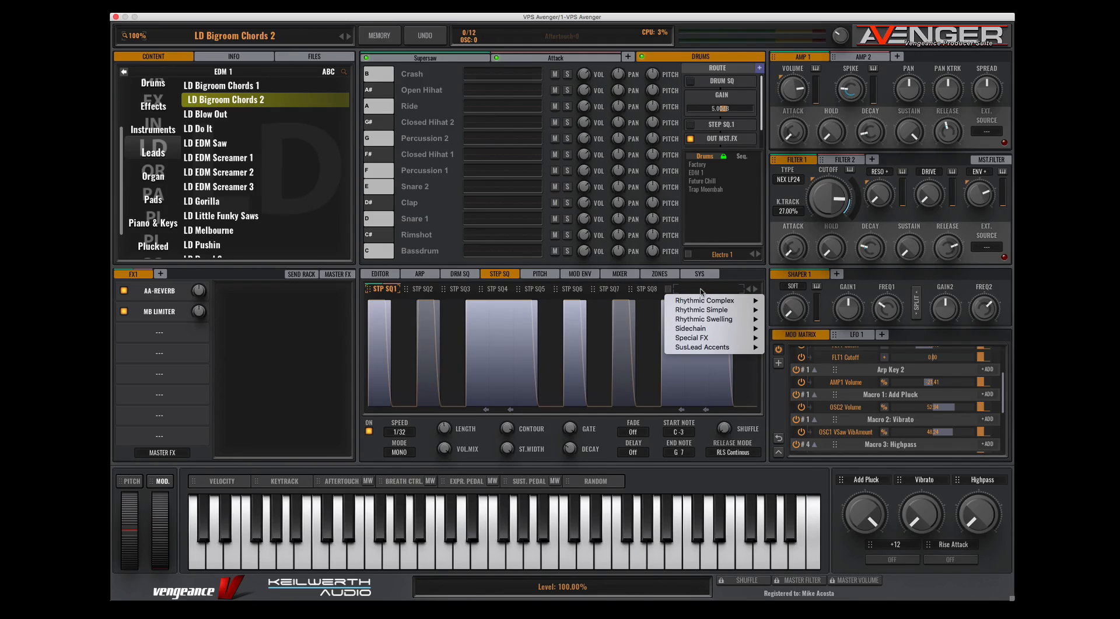
mouse_move(694, 303)
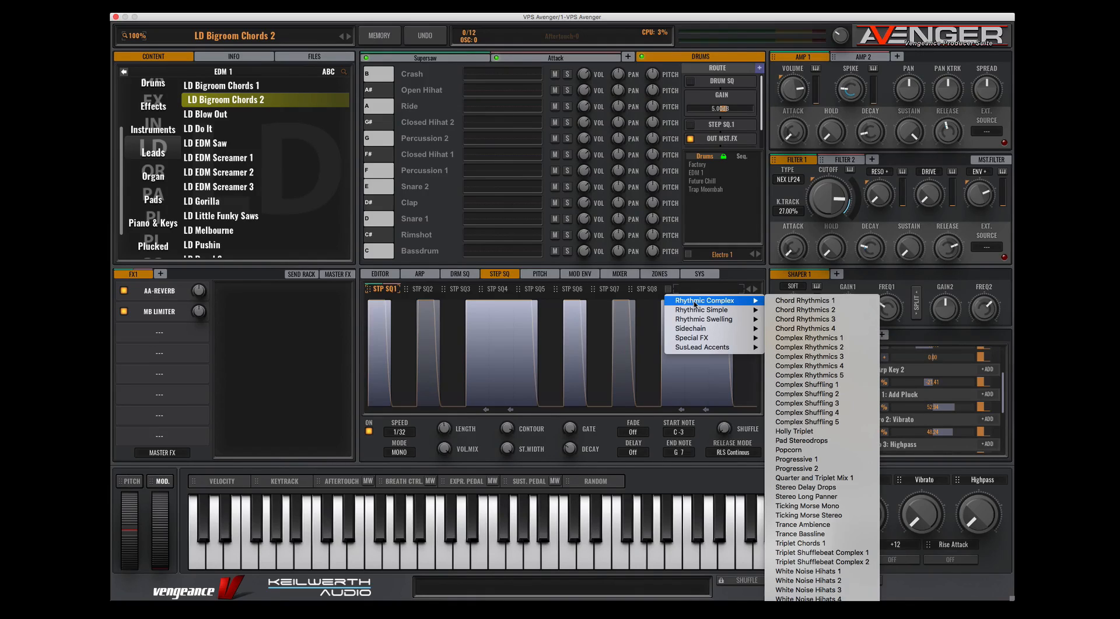
click(802, 301)
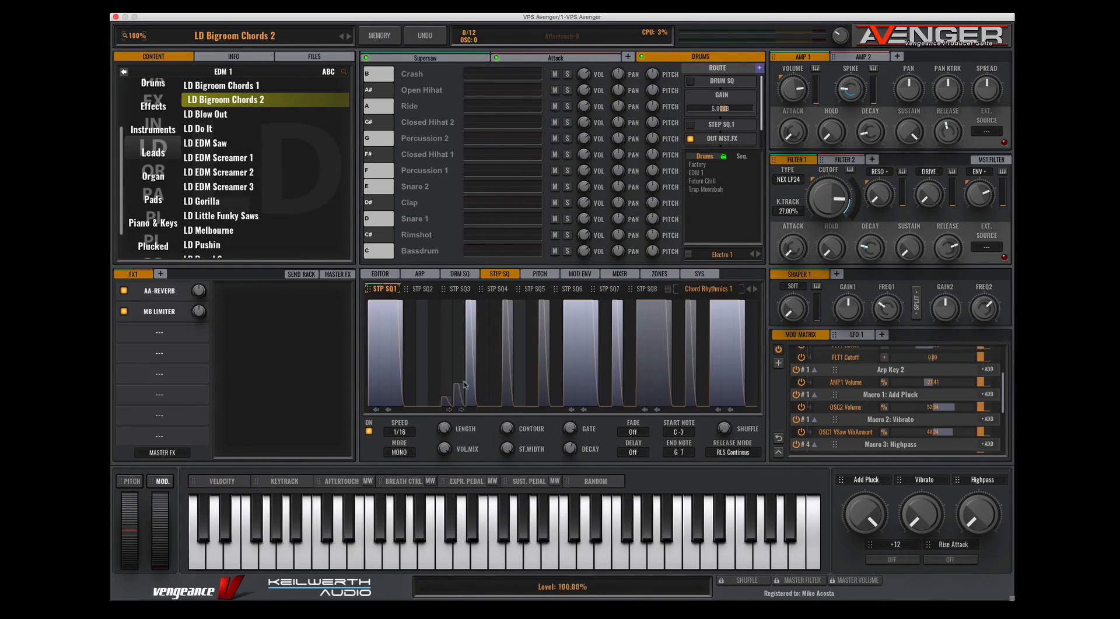
mouse_move(581, 432)
drag(368, 290, 802, 310)
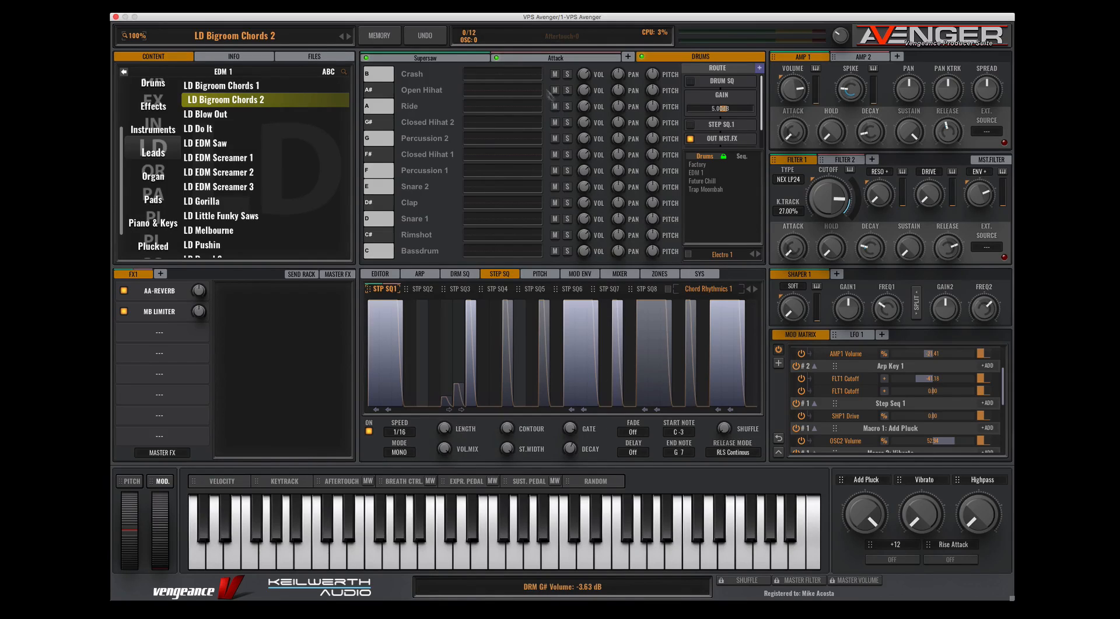
- Show the Supersaw oscillator and add an AA-Reverb to the first slot of the send rack
click(425, 57)
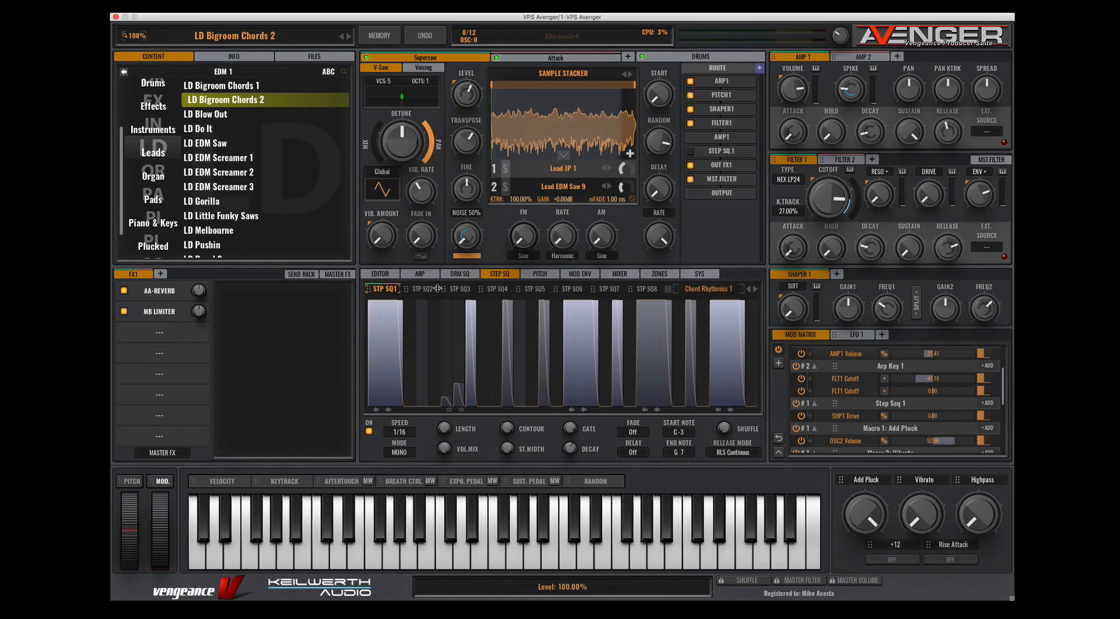
drag(373, 288, 724, 211)
click(301, 274)
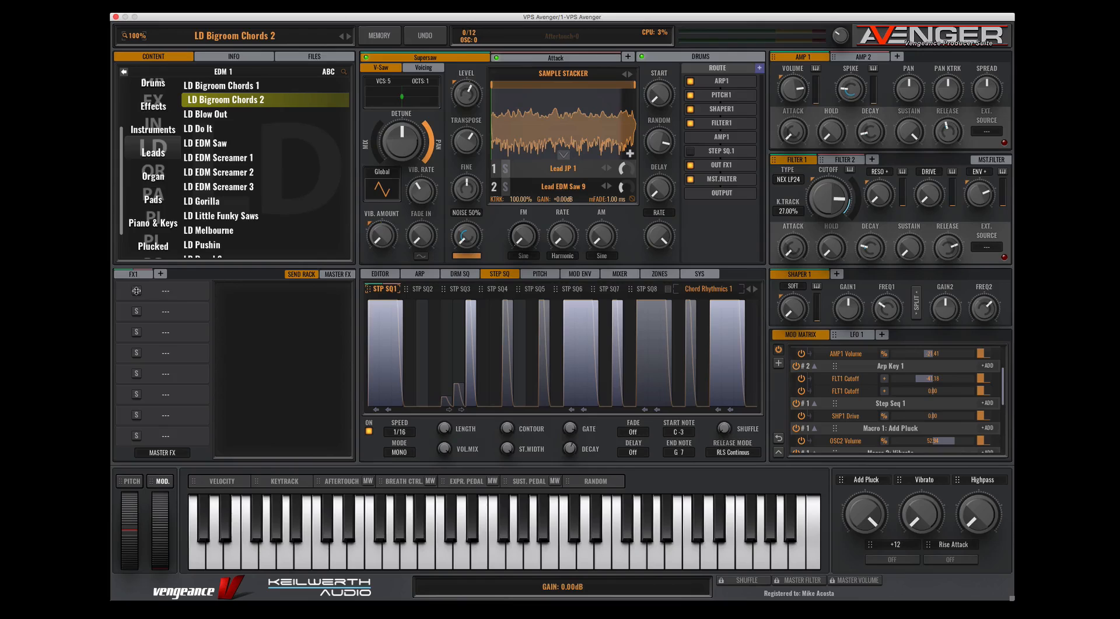
click(170, 292)
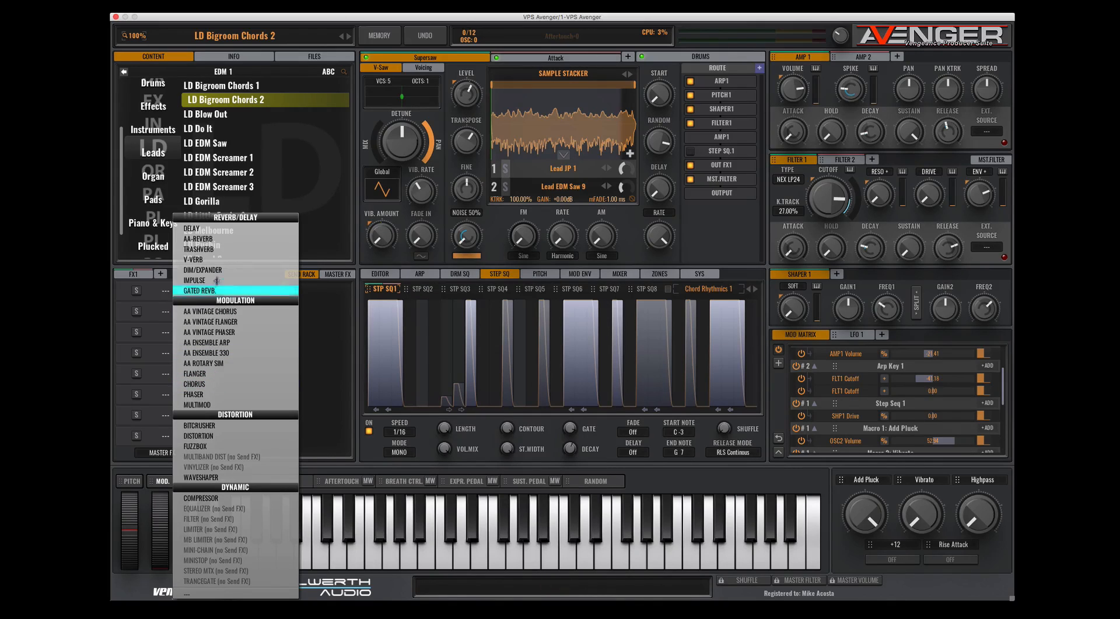
click(217, 239)
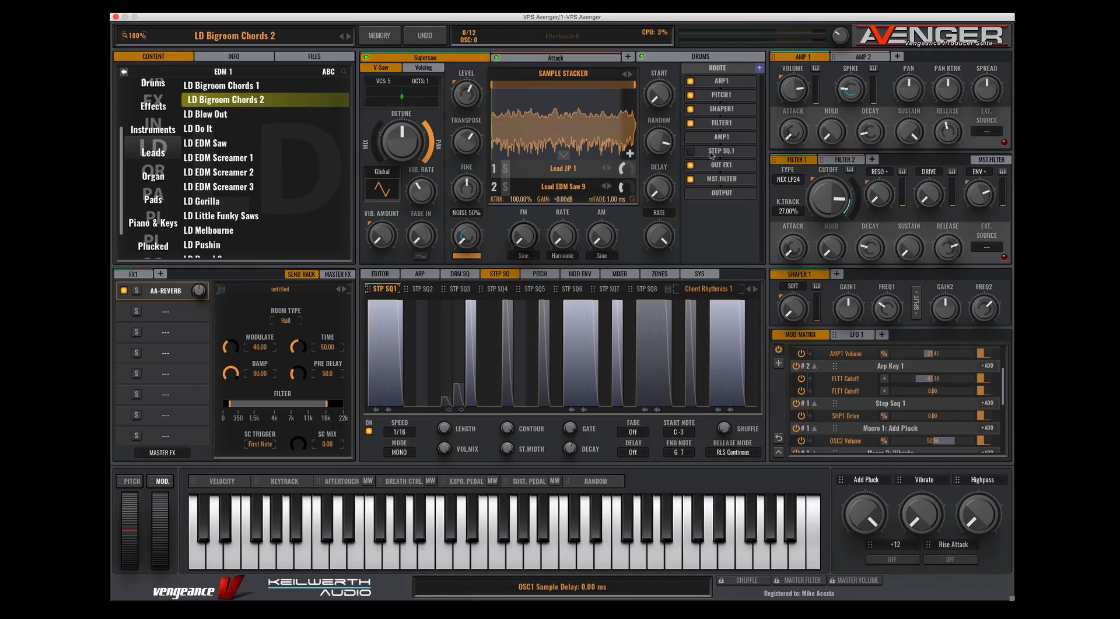
- Route the Supersaw oscillator to the AA-Reverb send and modulate the send strength with STP SQ1 by about 62
click(759, 69)
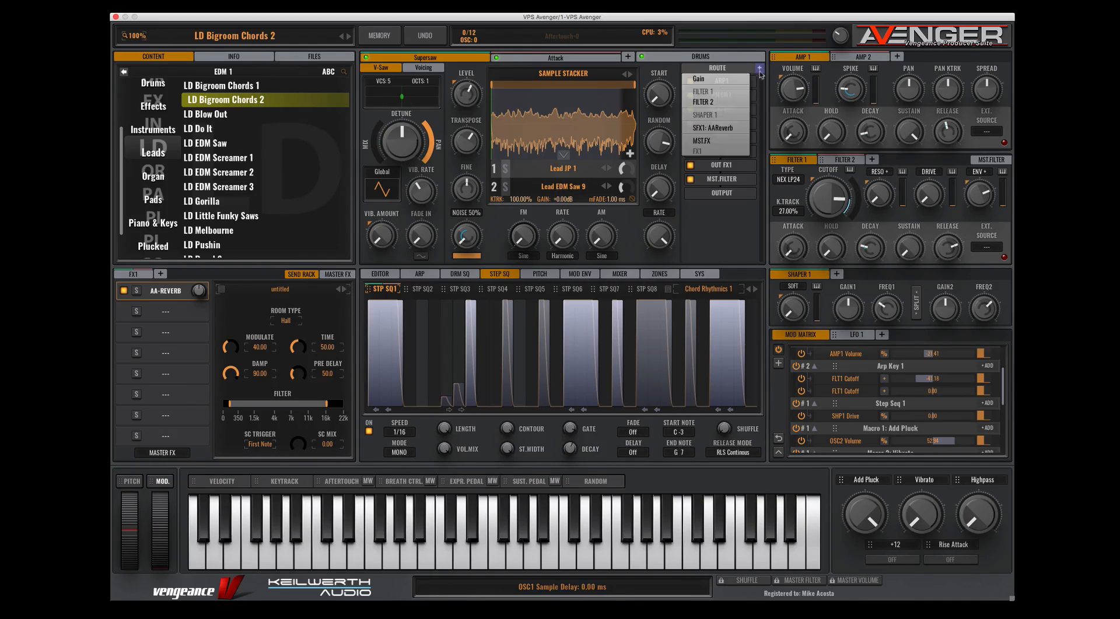
click(723, 128)
drag(706, 179, 740, 180)
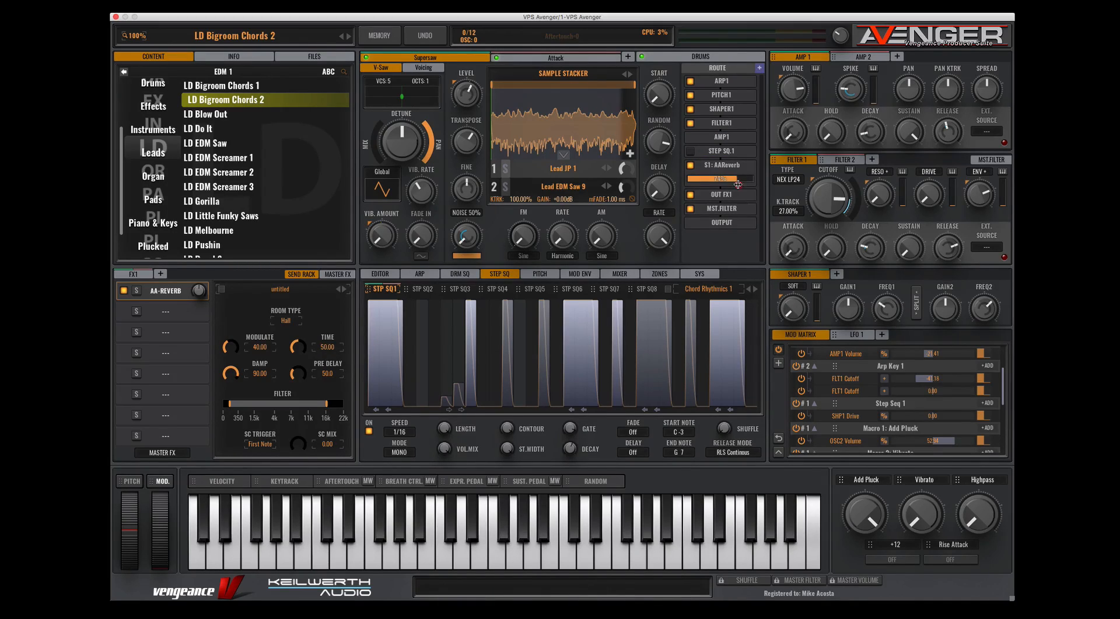
drag(368, 293, 703, 169)
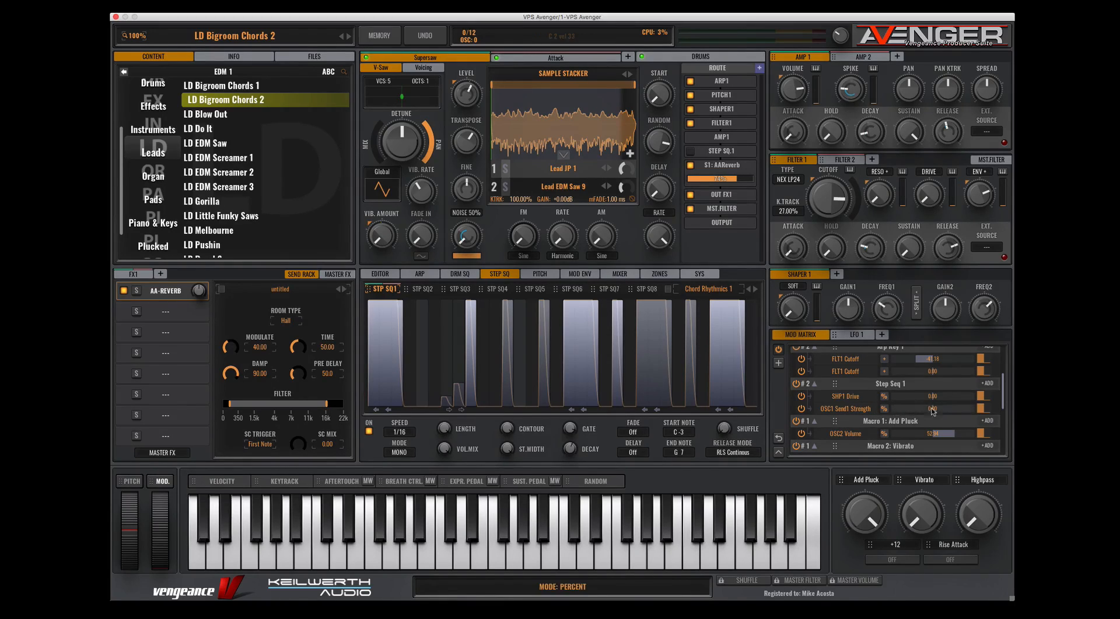
drag(932, 411, 958, 410)
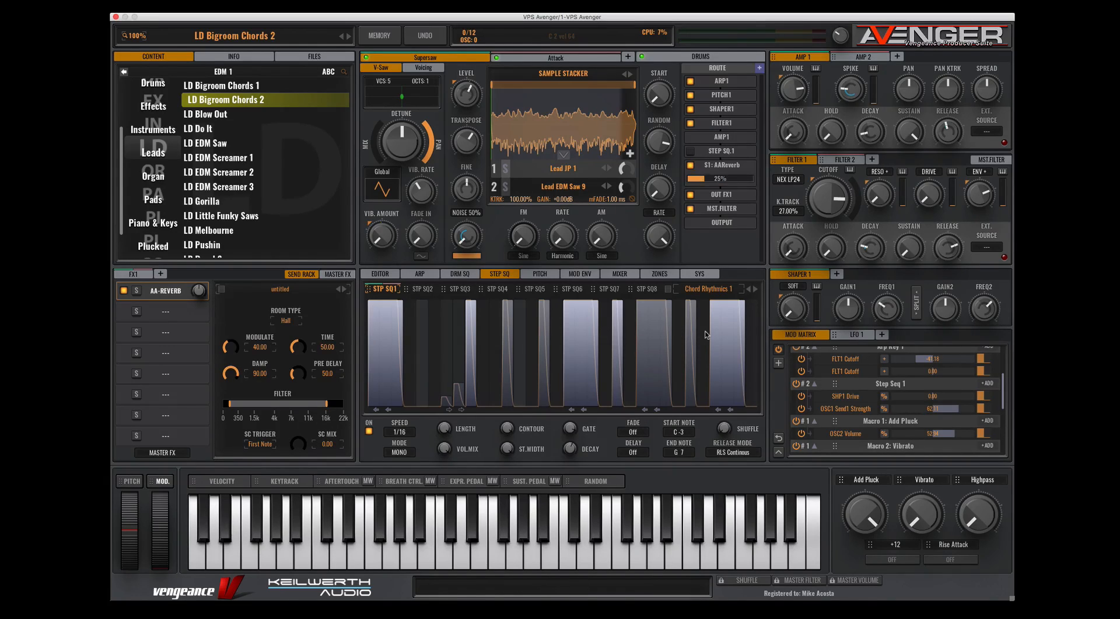
click(709, 289)
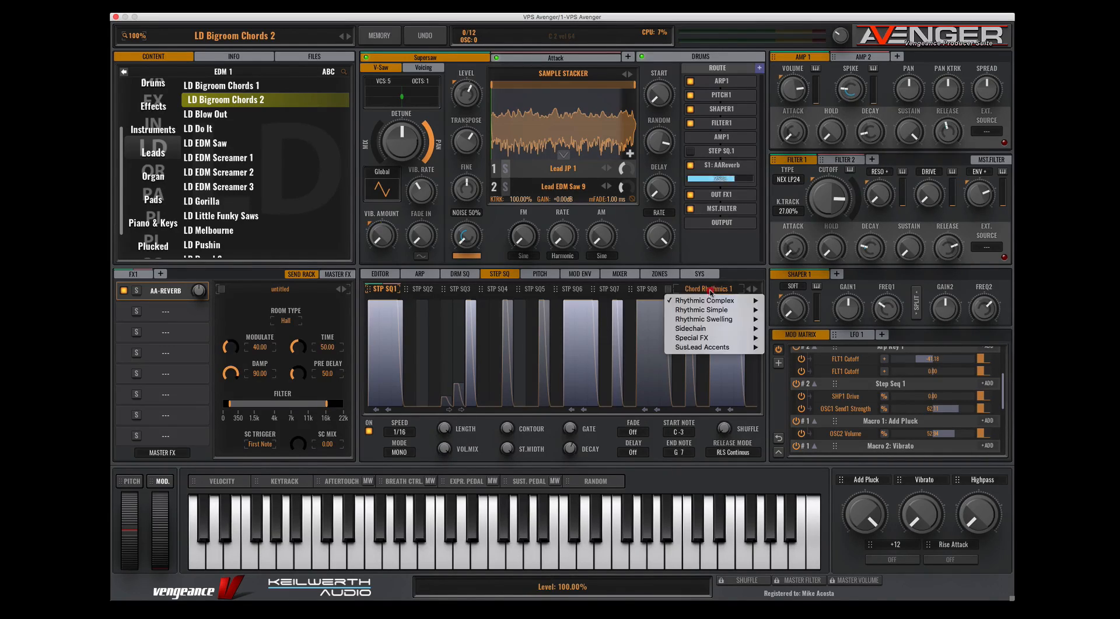
mouse_move(718, 303)
click(552, 296)
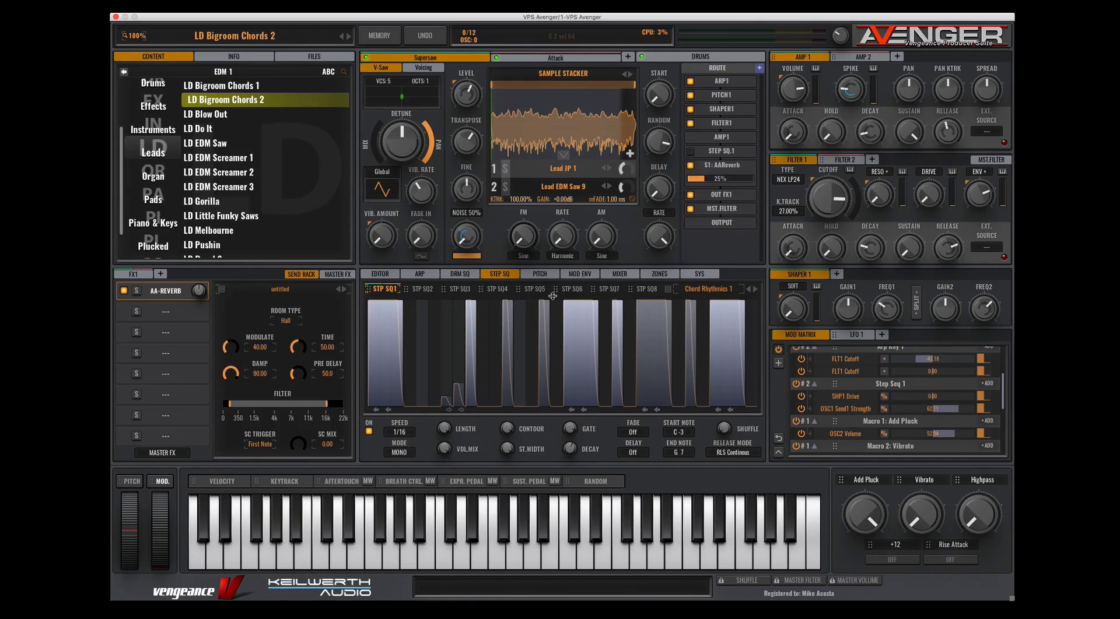
- Show the pitch envelope page and add Pitch 2 and Pitch 3
click(549, 276)
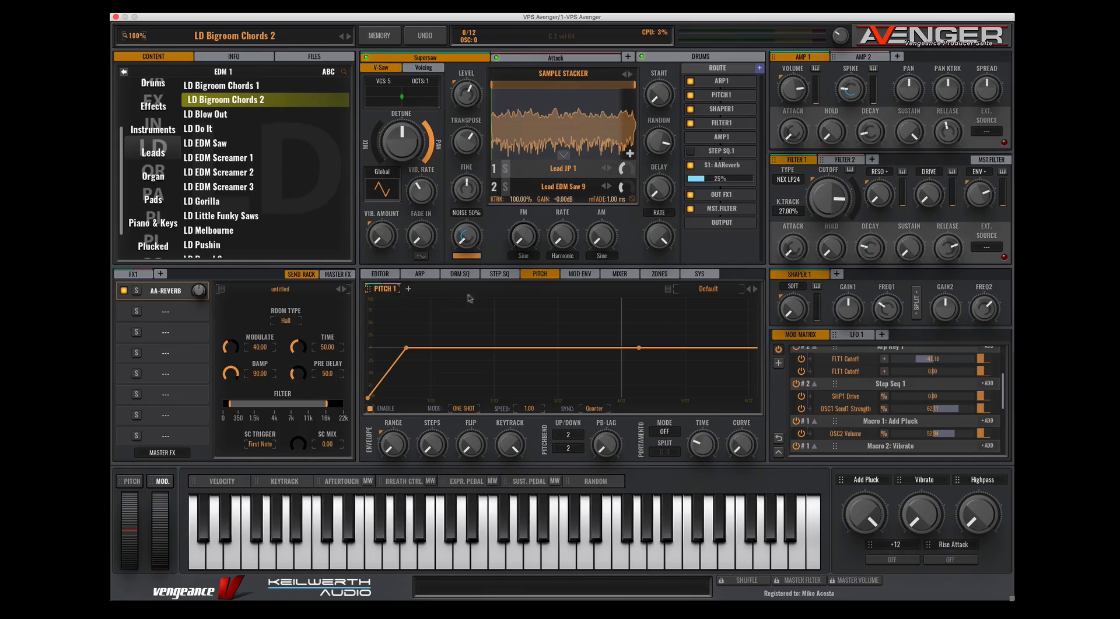
click(409, 288)
click(445, 289)
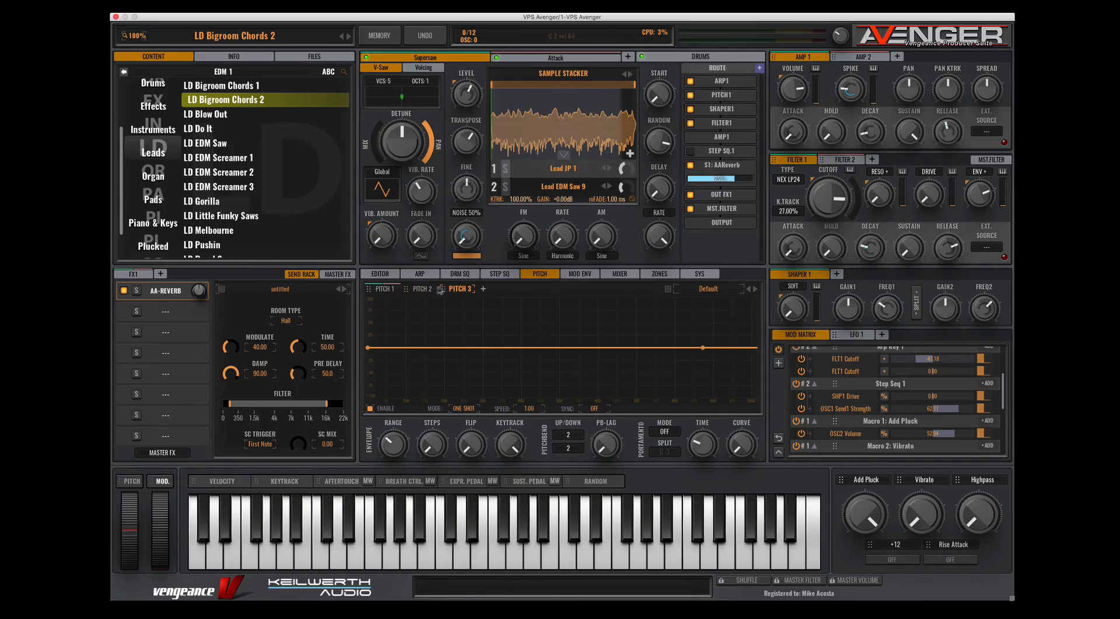
- Load the Kick Generator preset into the Pitch 1 envelope, and open the modulation envelope page
click(388, 290)
drag(368, 293, 686, 312)
click(709, 290)
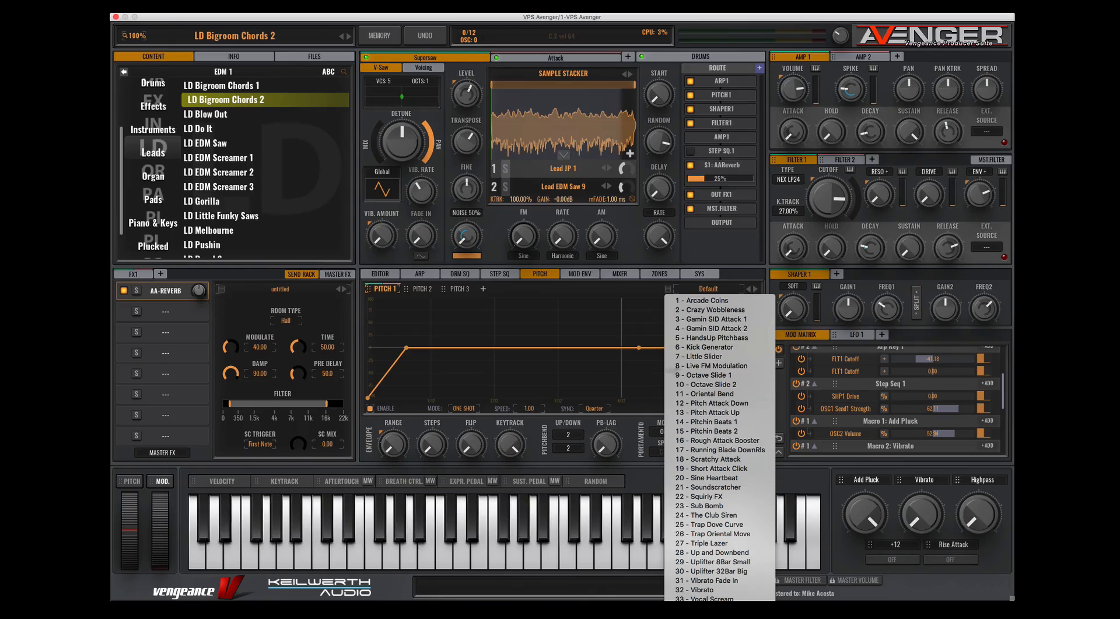
click(740, 348)
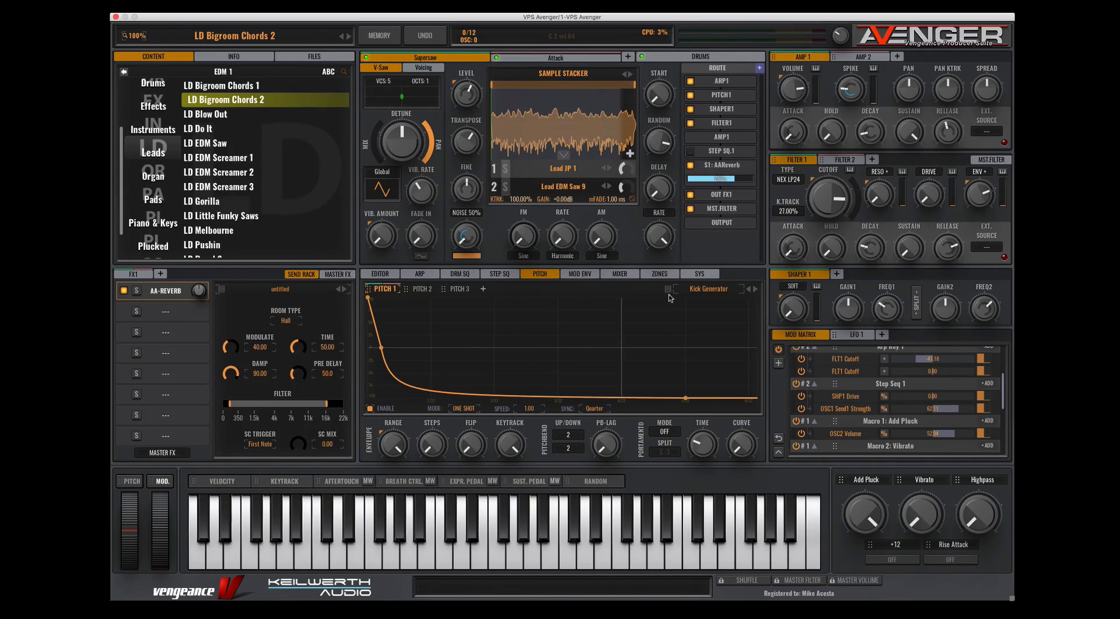
click(575, 277)
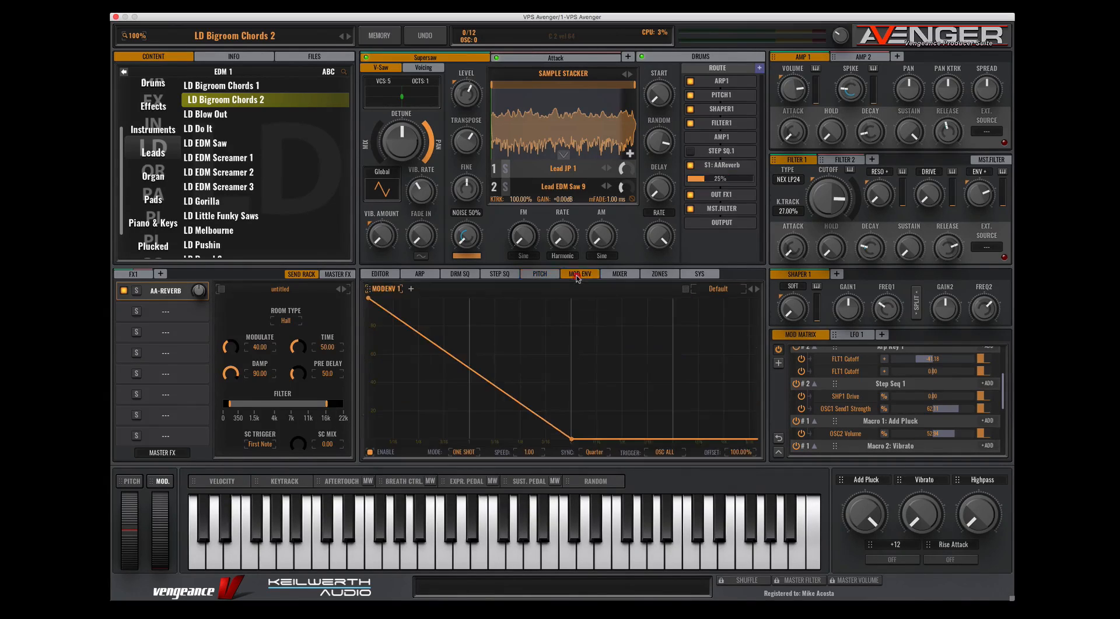
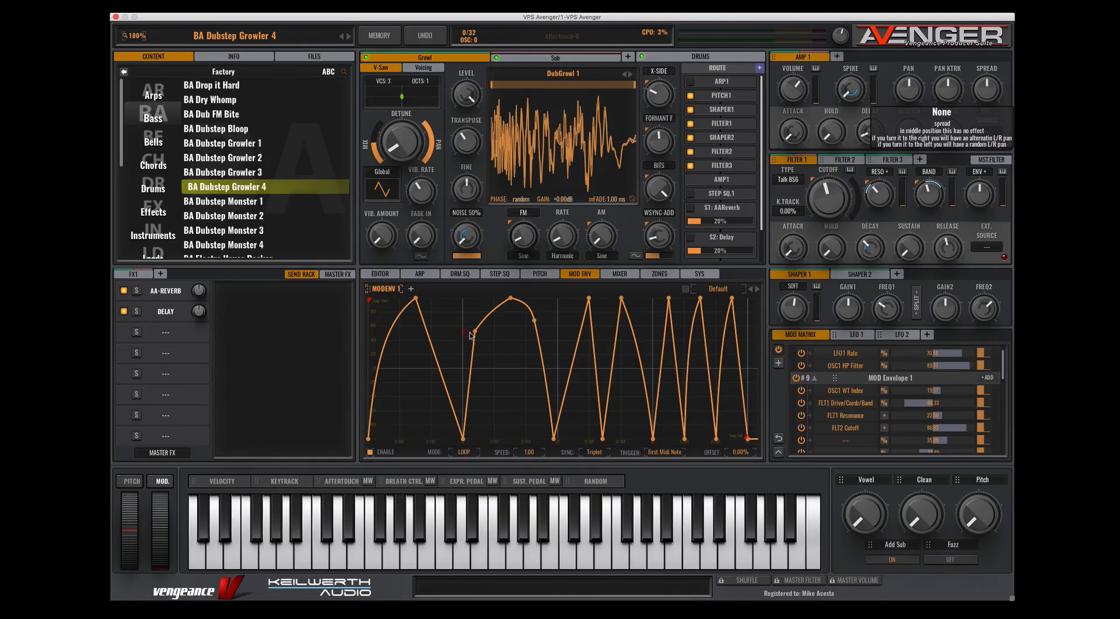
- Reshape the MODENV 1 curve between its first two peaks, adding a narrow peak that rises to maximum
drag(475, 333, 435, 343)
double_click(433, 354)
double_click(435, 440)
drag(437, 440, 436, 299)
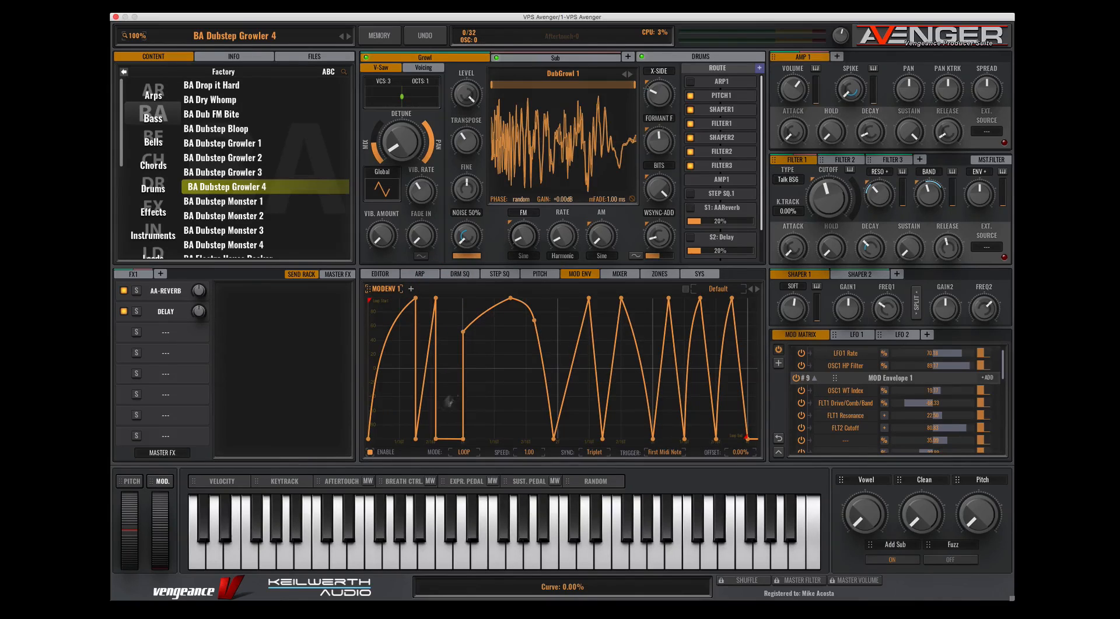
- Try Dubstep Growl 2, Dubstep Growl 3 and EDM Kick Env in MODENV 1, and finally load Triplet Stairs
click(720, 290)
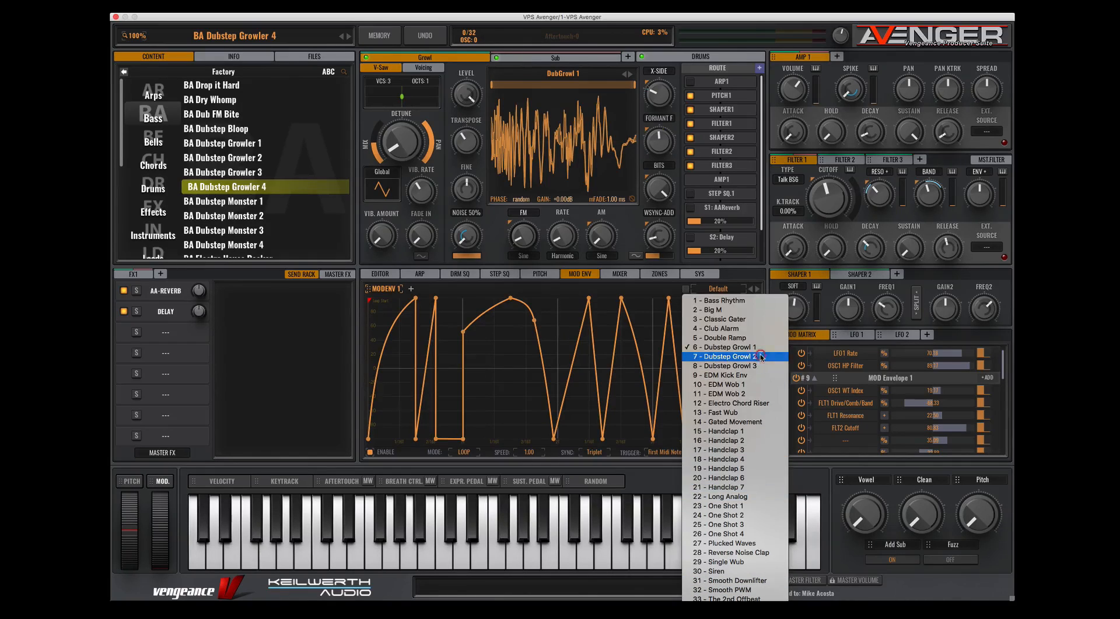
click(723, 356)
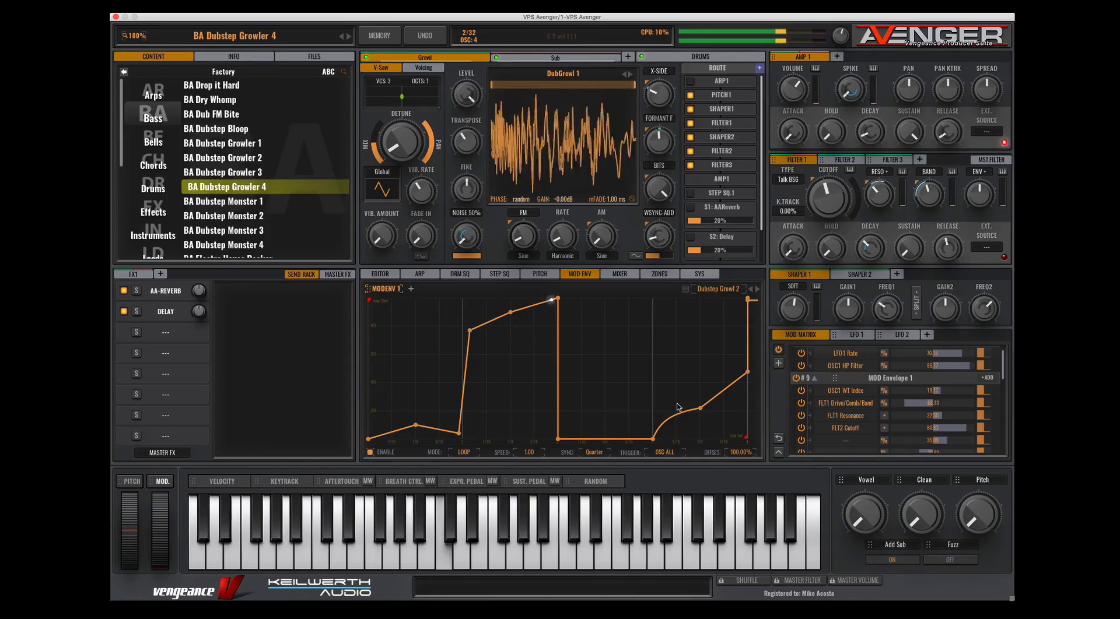
click(757, 289)
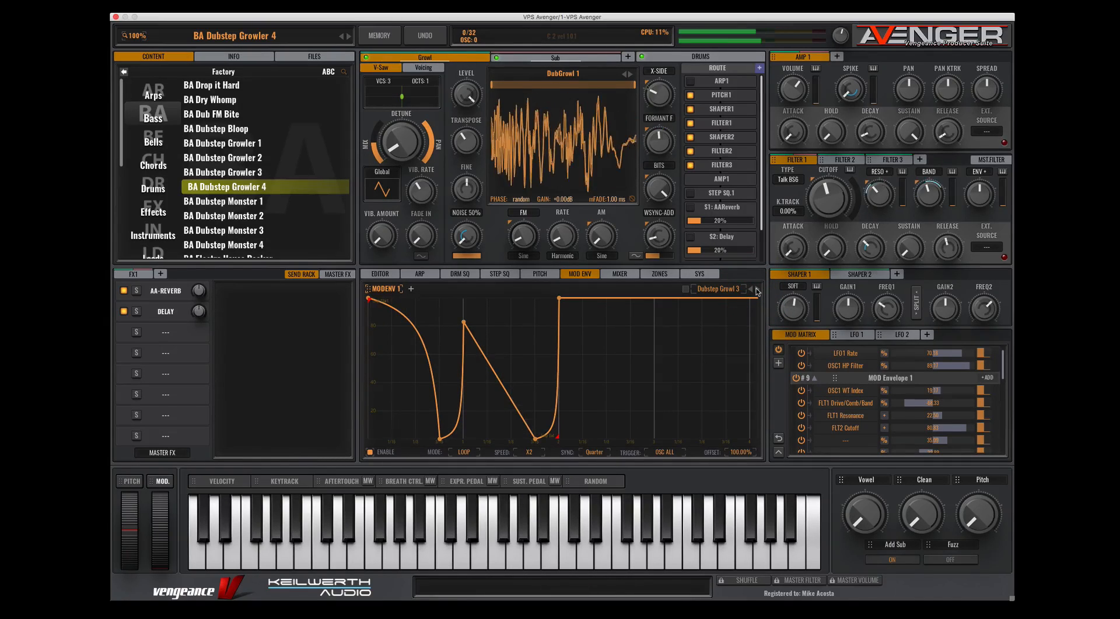
click(756, 290)
click(739, 289)
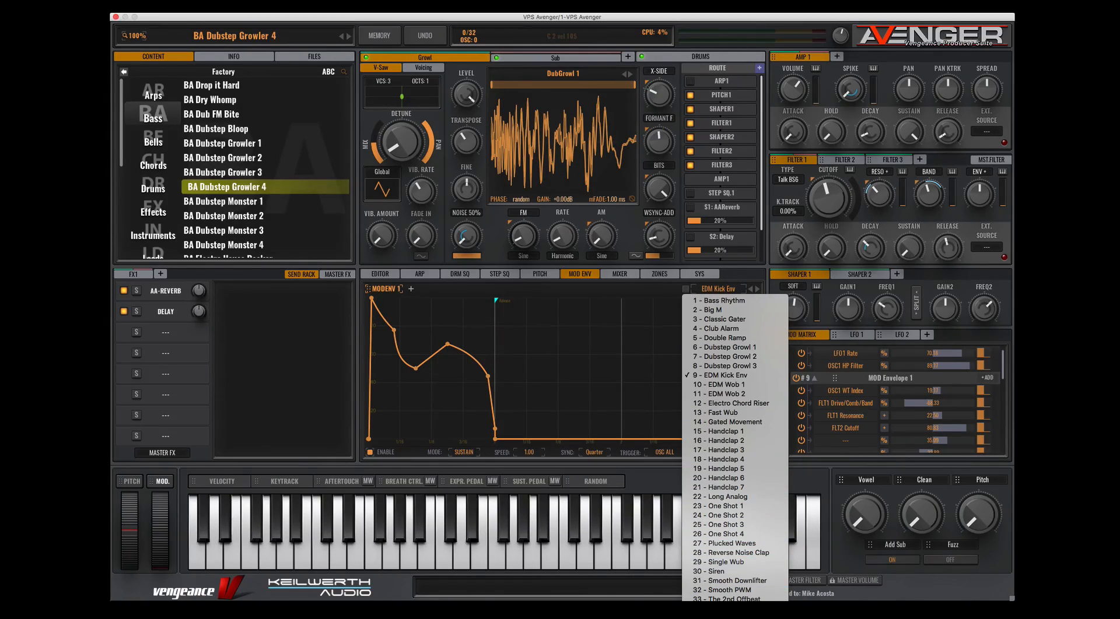
click(729, 608)
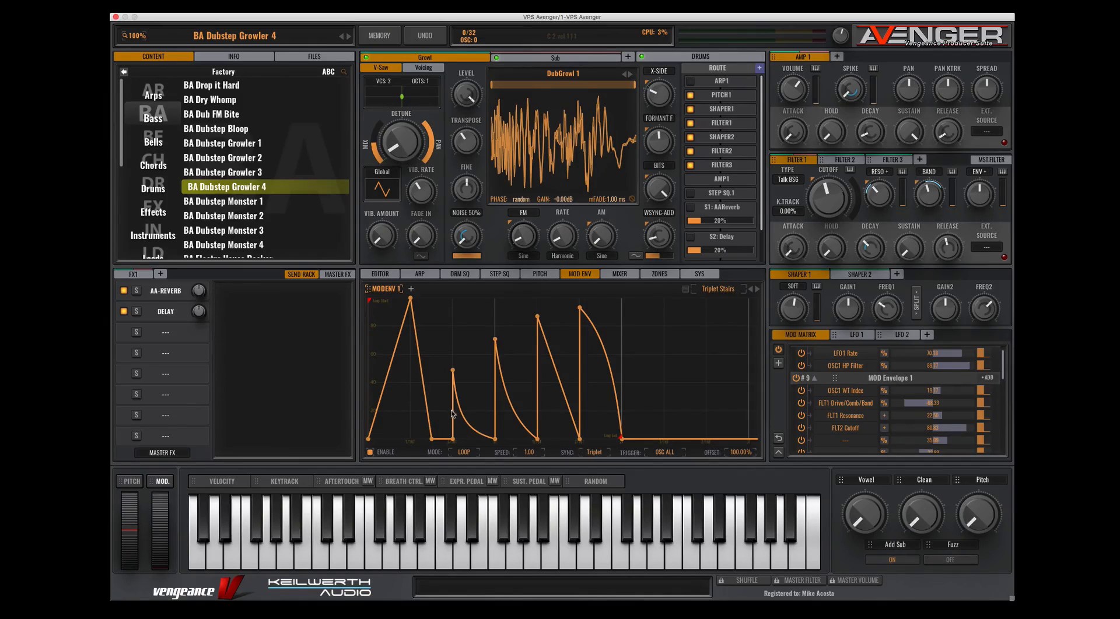
- Show the mixer's amplifier channels and its general oscillator channels
click(626, 274)
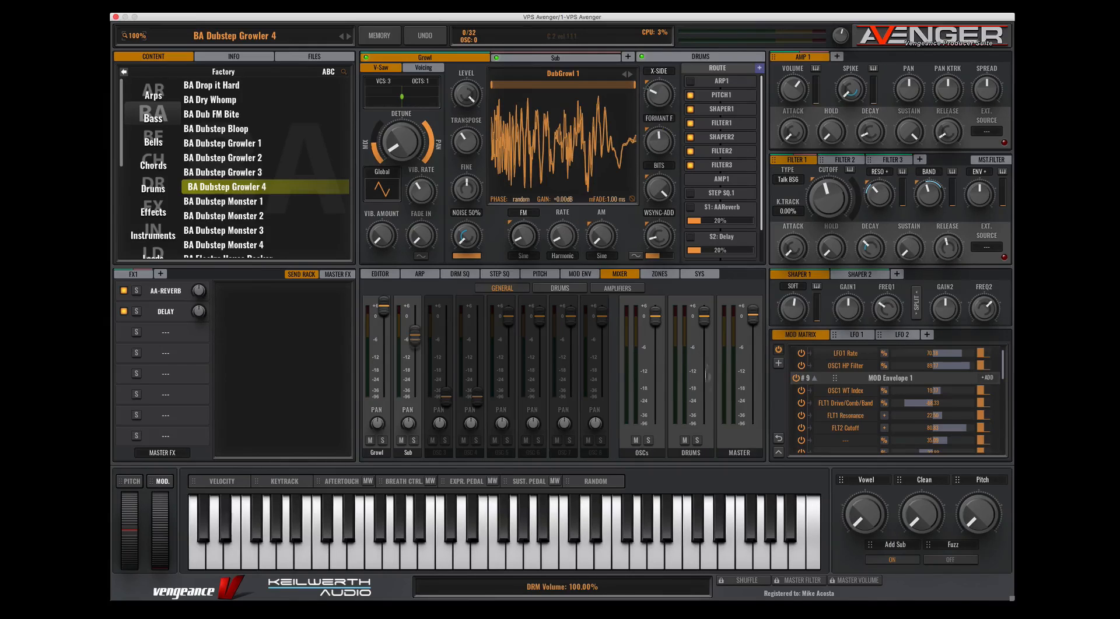
click(617, 288)
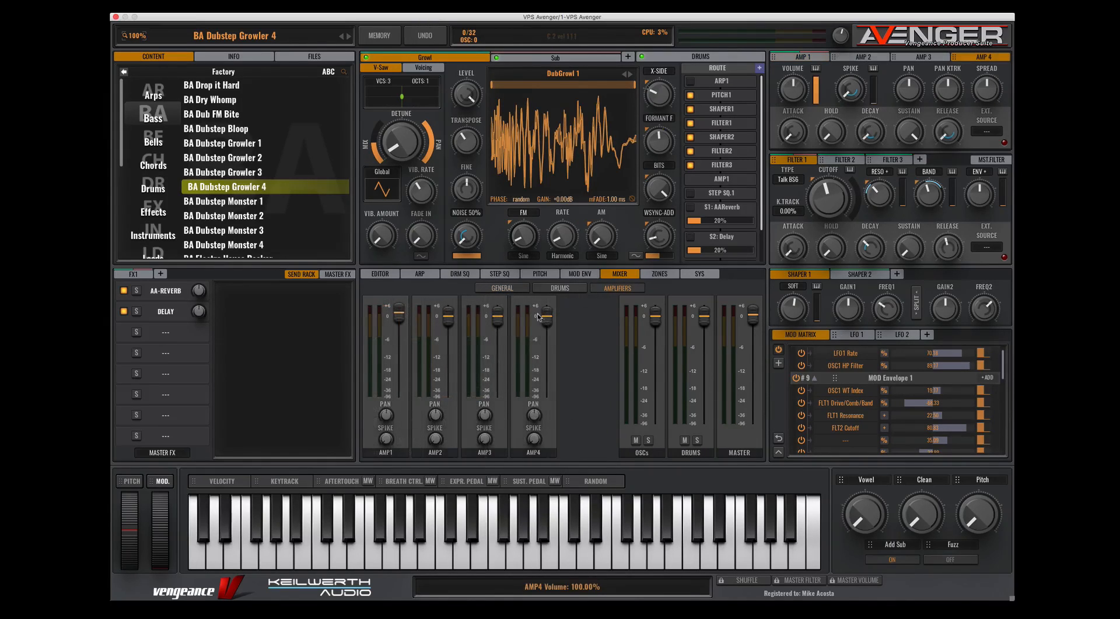
click(503, 288)
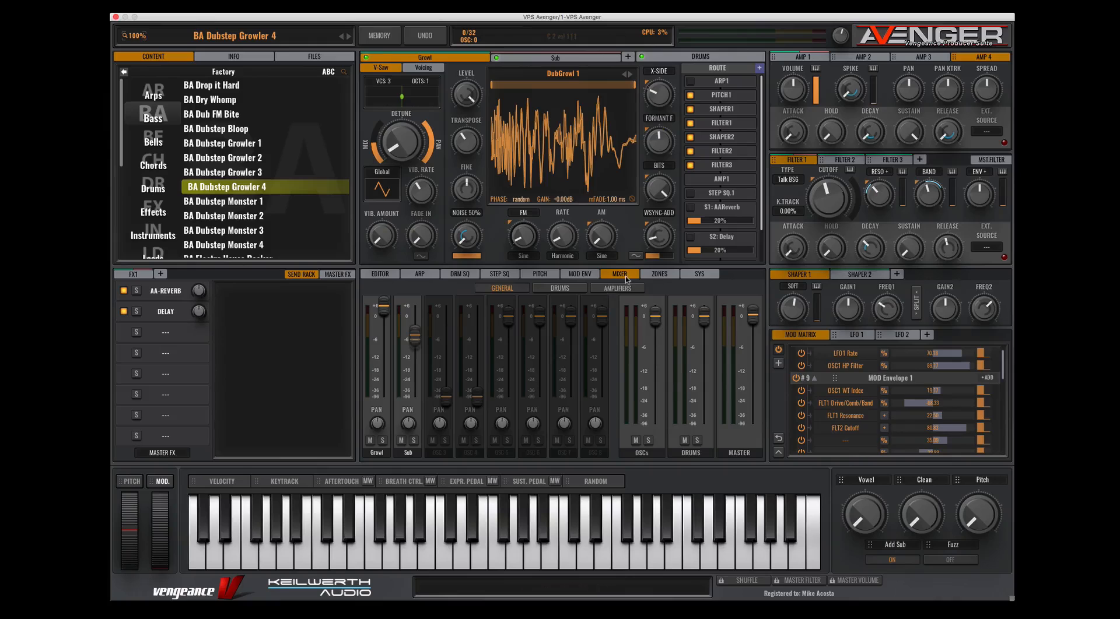
- Split the keyboard zones: Growl on the highest keys, Sub on the range just below, and Drums on a shortened low range
click(660, 274)
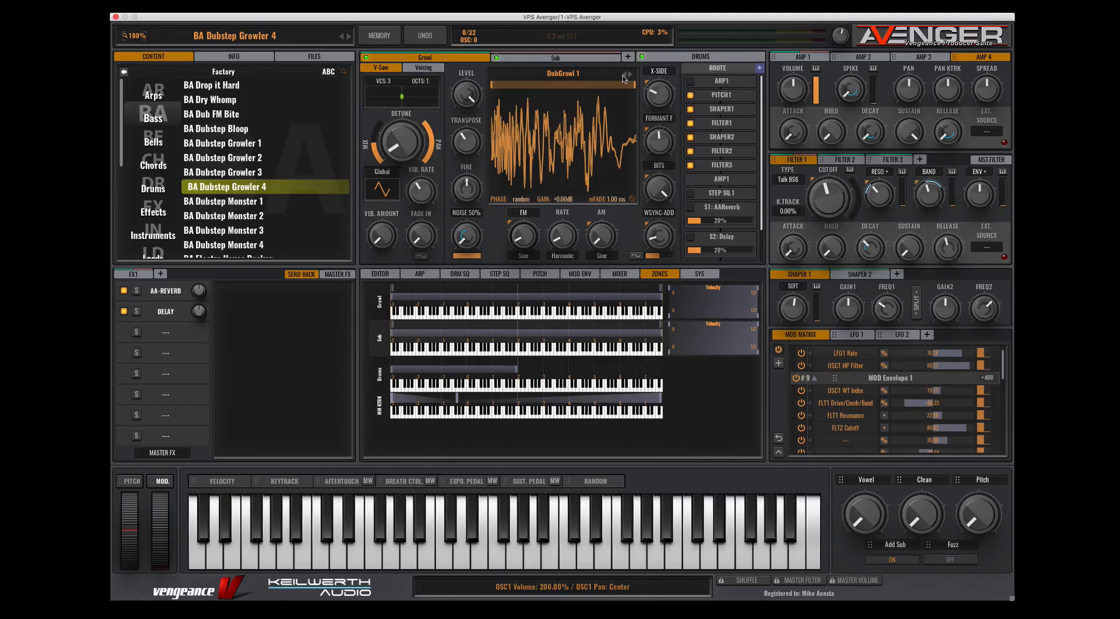
drag(400, 299, 620, 316)
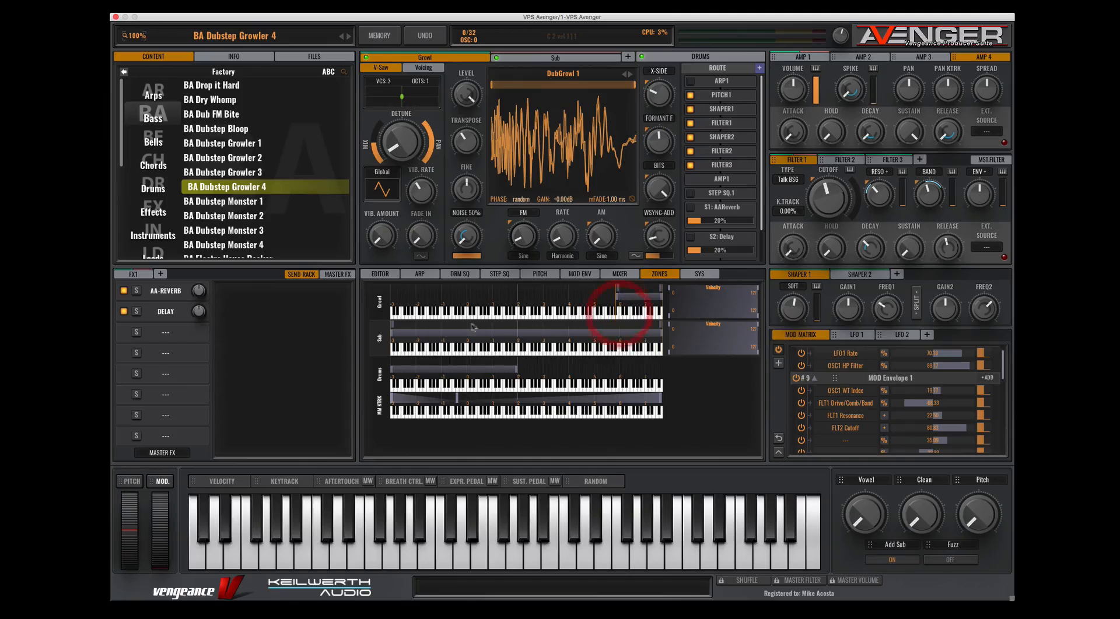
drag(392, 337, 543, 345)
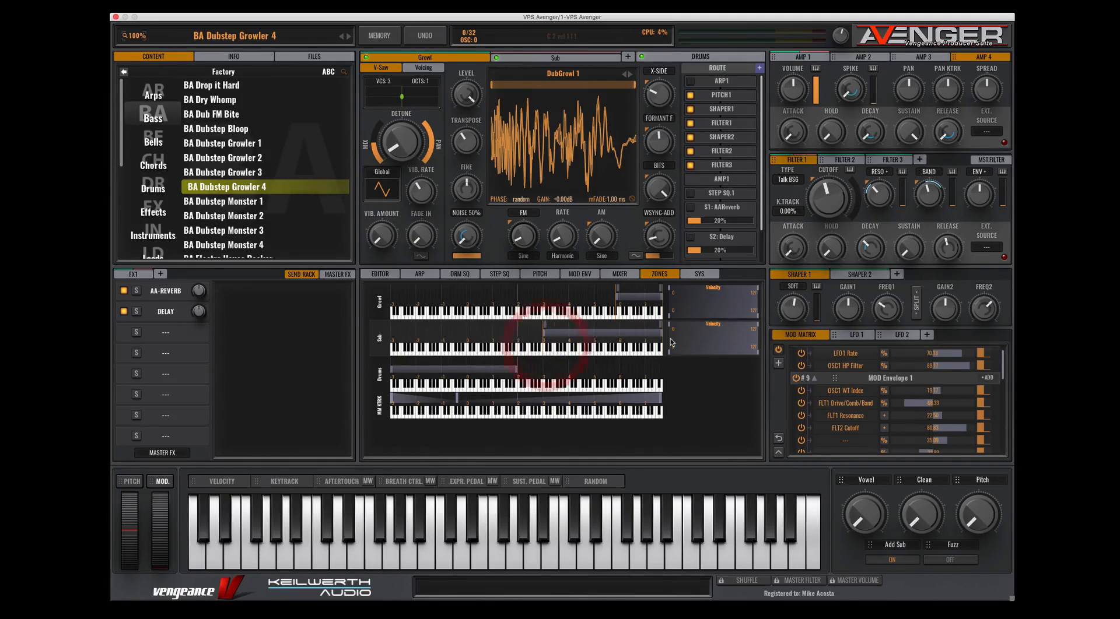
drag(662, 334, 620, 336)
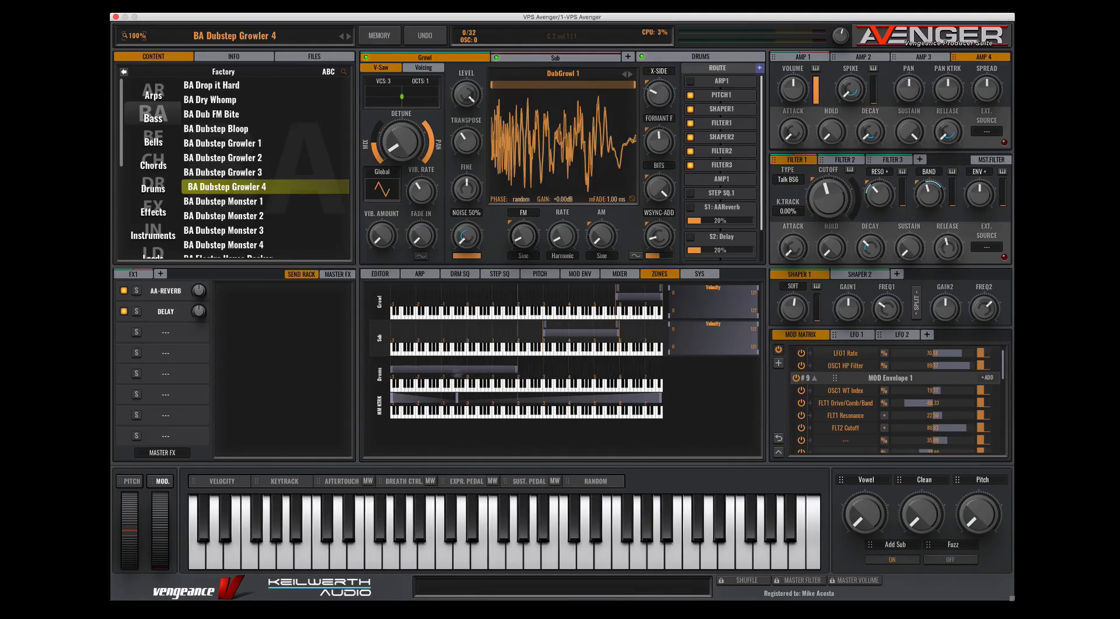
drag(515, 370, 442, 373)
- Show the system page's general settings, content import options and MIDI controller list
click(704, 276)
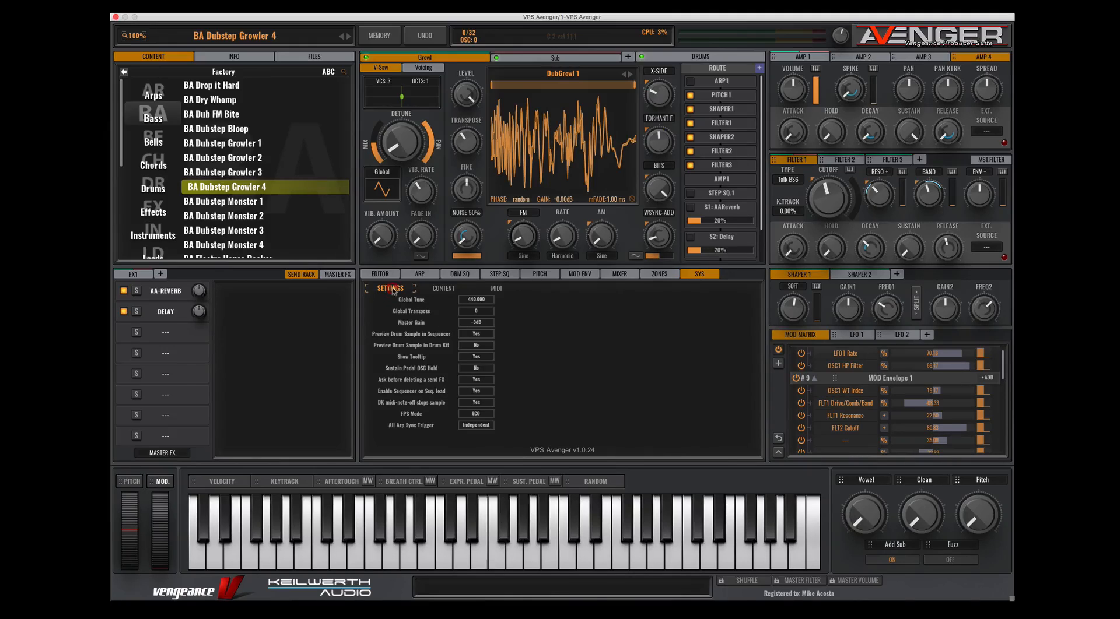
click(443, 288)
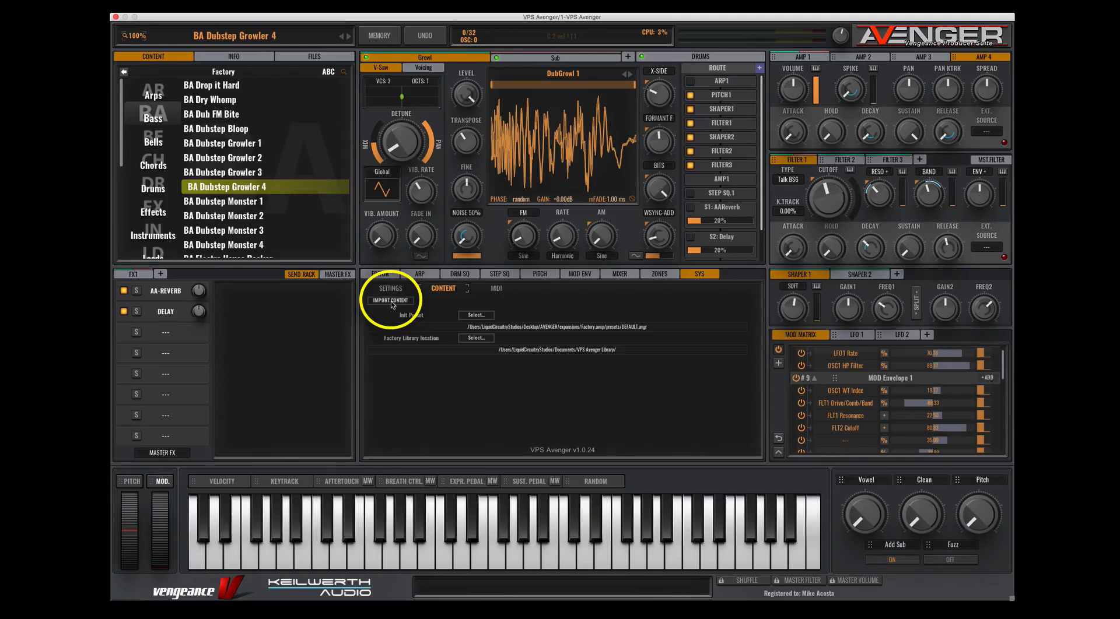
click(496, 288)
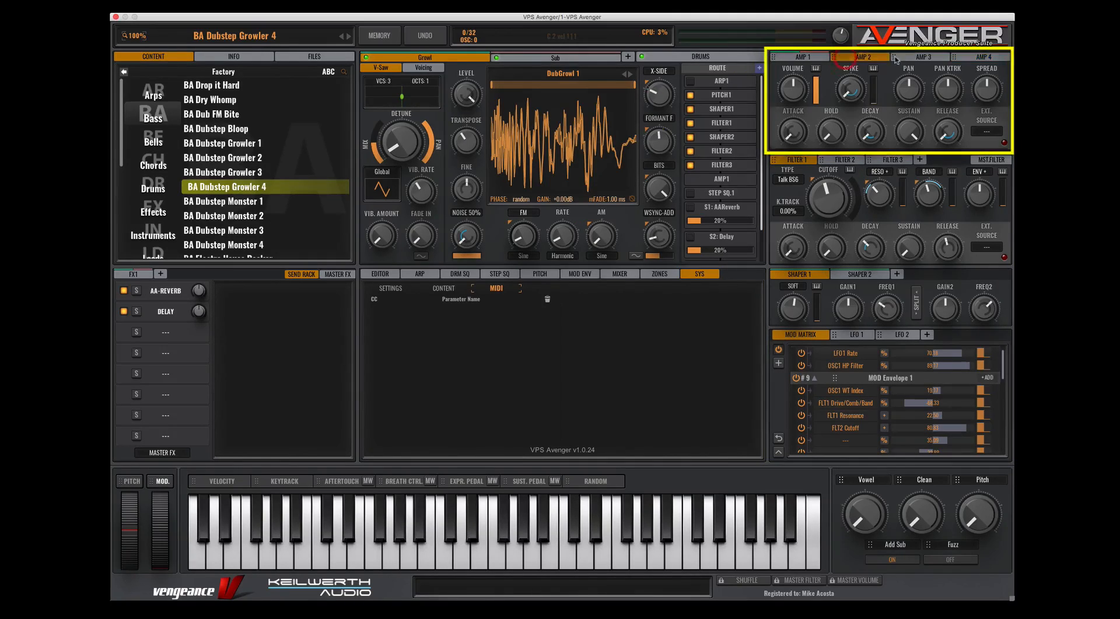
- Assign the AMP 2 envelope as a modulation source for Filter 1's cutoff
click(976, 57)
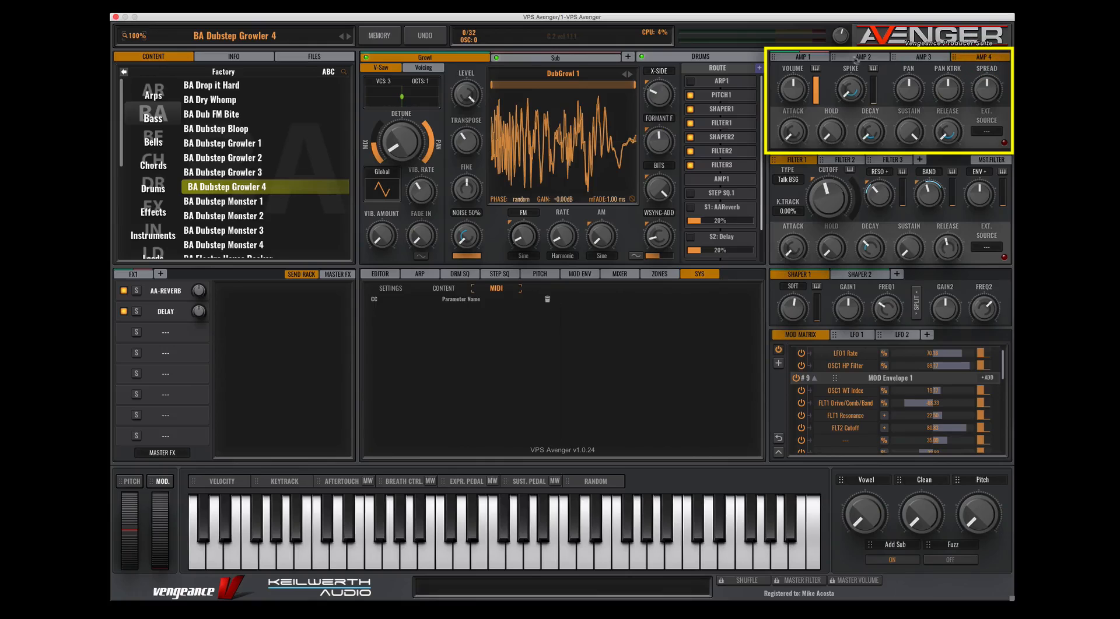
drag(836, 58, 831, 201)
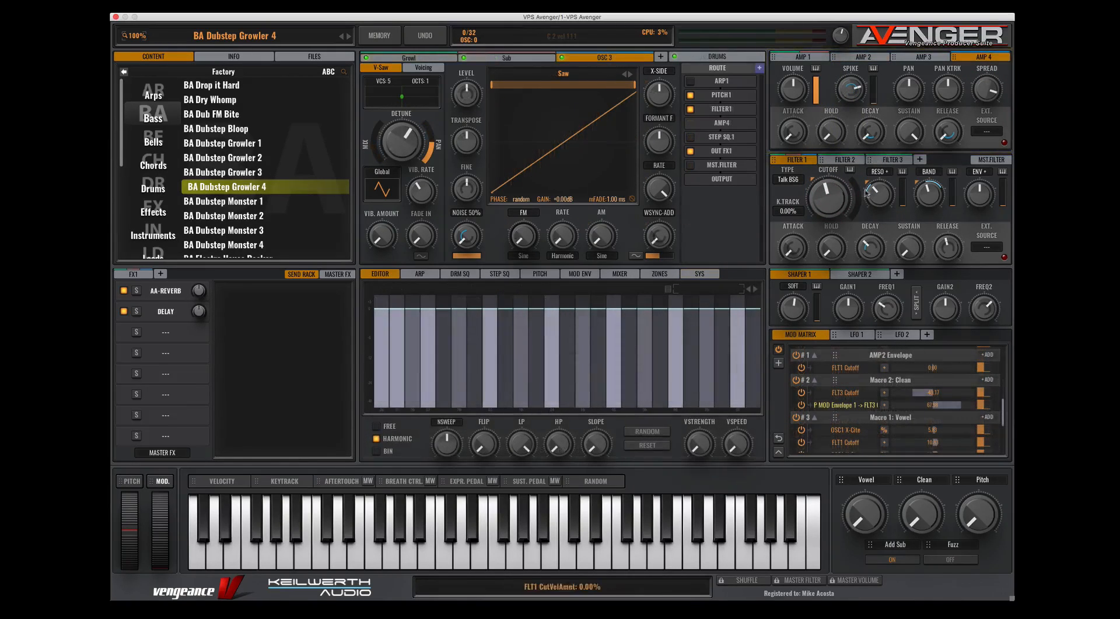
click(800, 163)
- Add Filter 4 and browse its filter types, including the Special group, leaving the type as it is
click(919, 159)
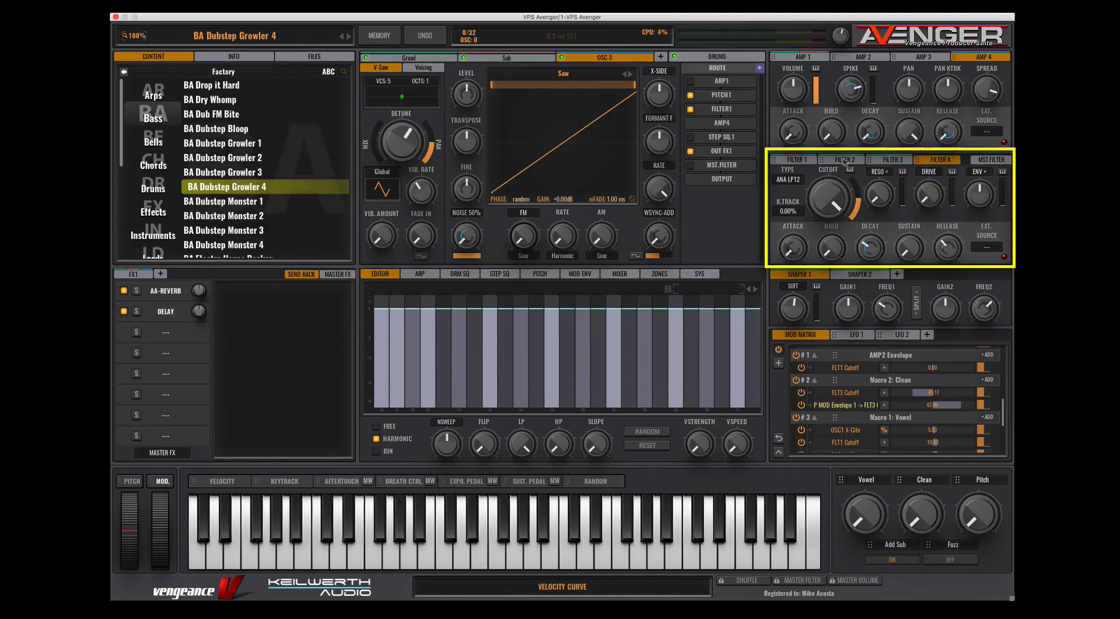
click(937, 159)
click(790, 180)
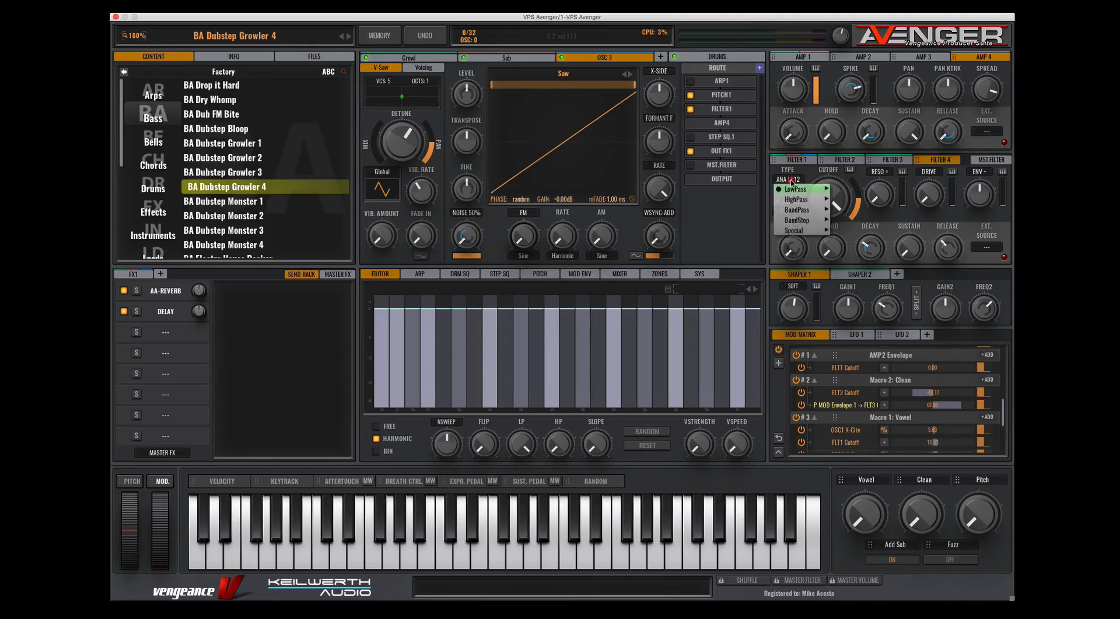
mouse_move(794, 231)
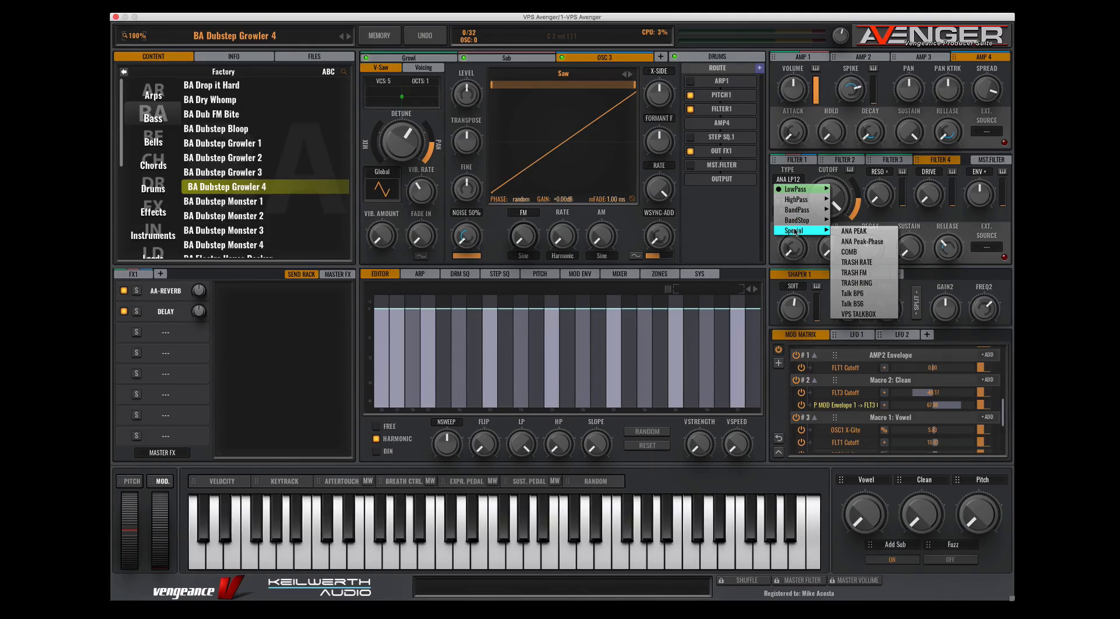
click(987, 174)
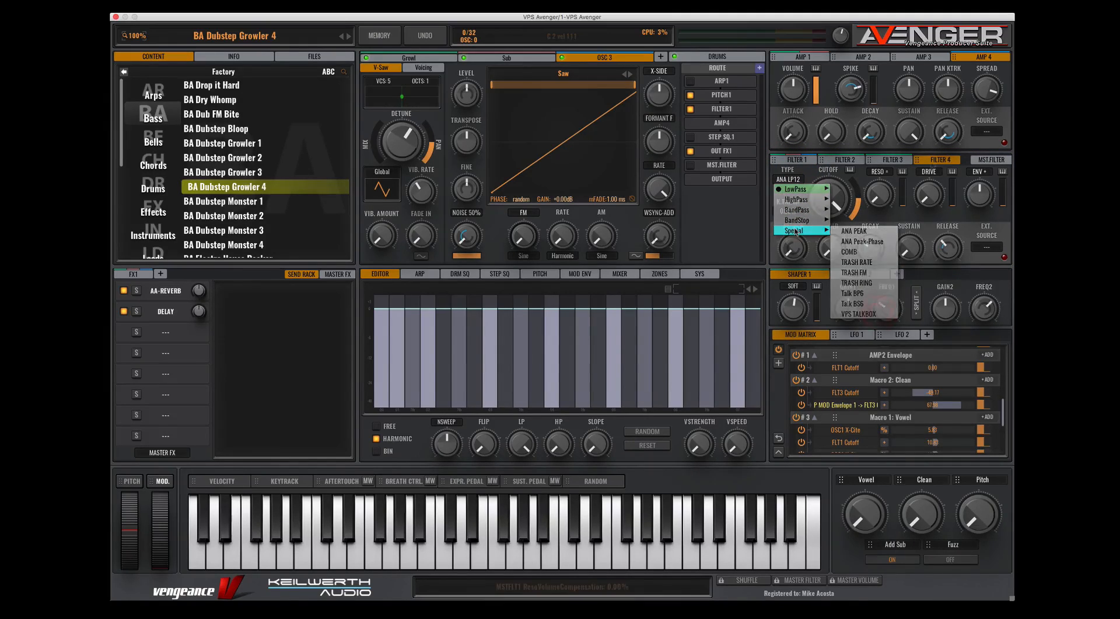
- Enable the master filter and browse its BandPass, HighPass and LowPass types
click(991, 161)
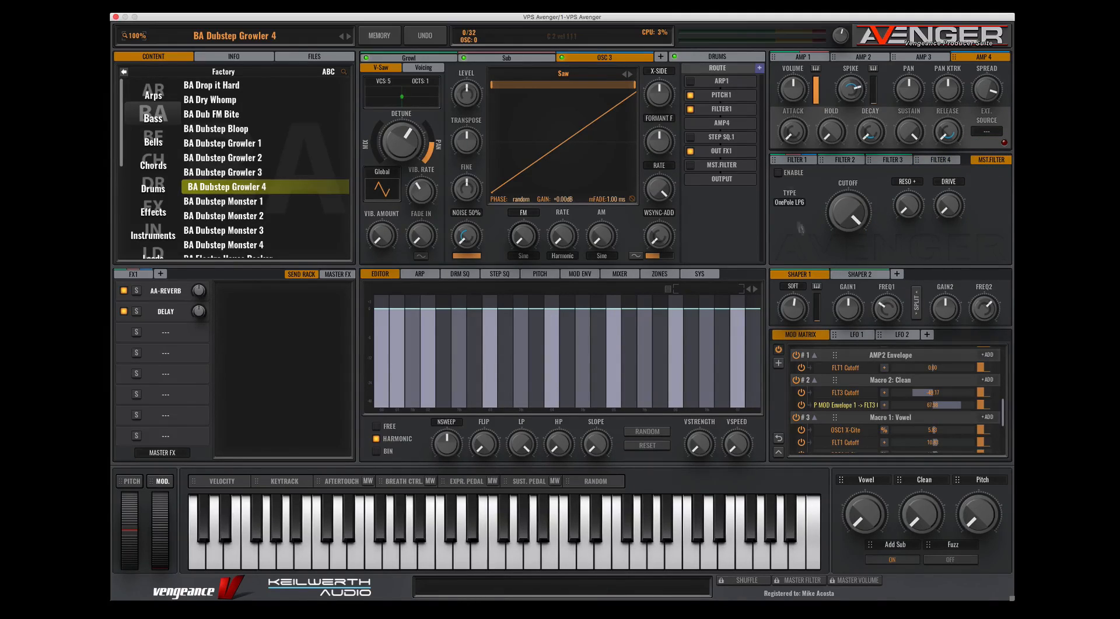
click(778, 173)
click(798, 204)
mouse_move(801, 244)
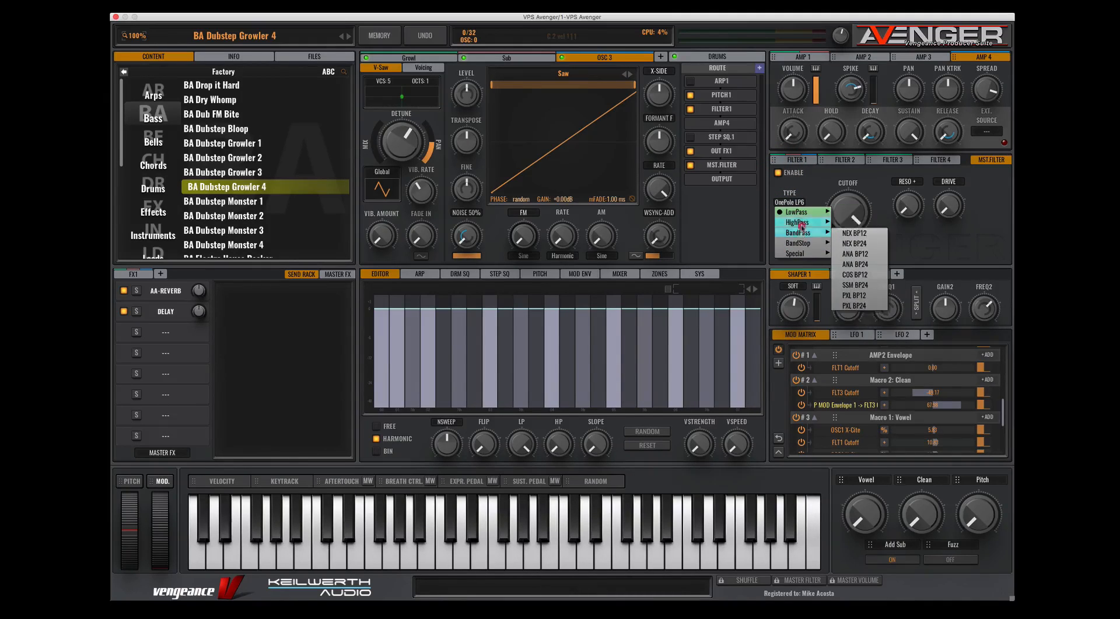
mouse_move(804, 223)
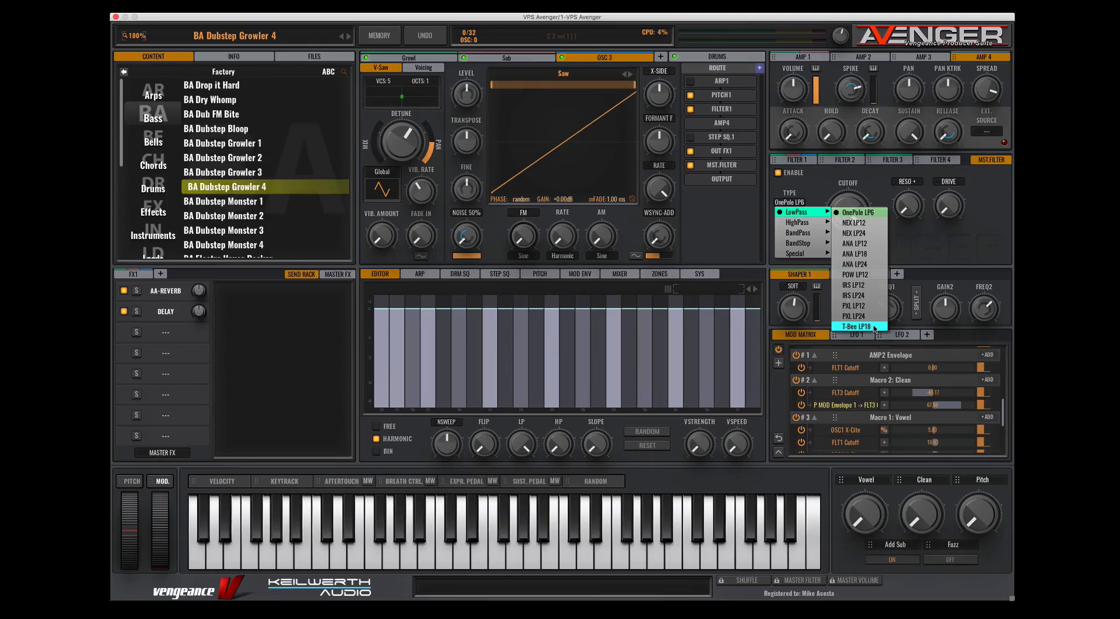
- Add Shaper 3 and Shaper 4, and return to Shaper 1's controls
click(813, 278)
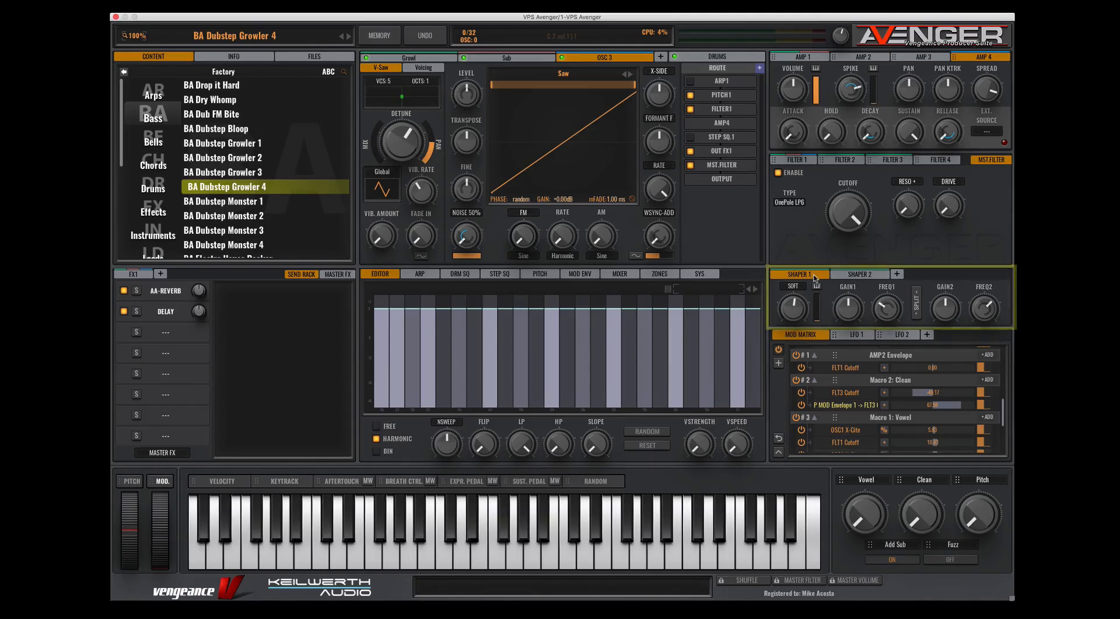
click(897, 274)
click(957, 274)
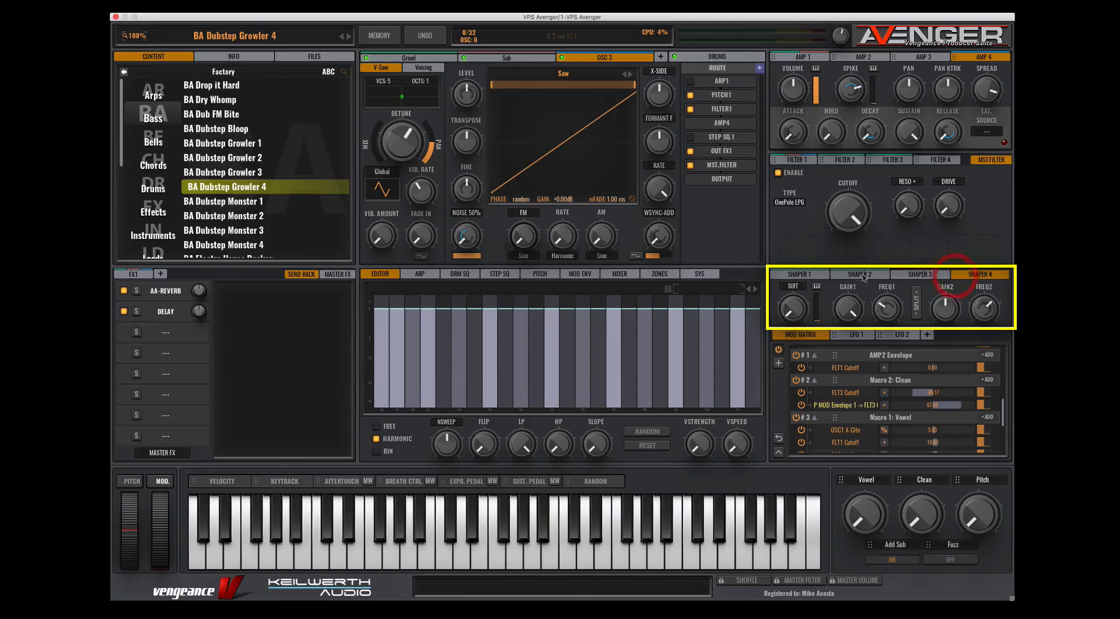
click(798, 274)
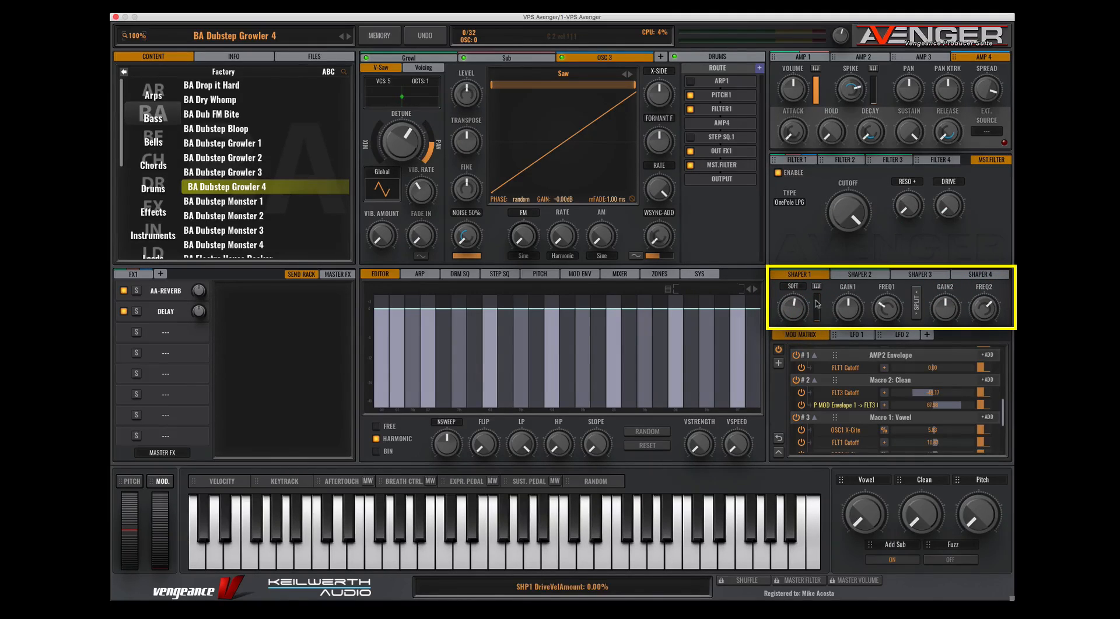
- Sweep Shaper 1's drive up to 100% and raise its first equalizer band's gain to about 74%
mouse_move(791, 325)
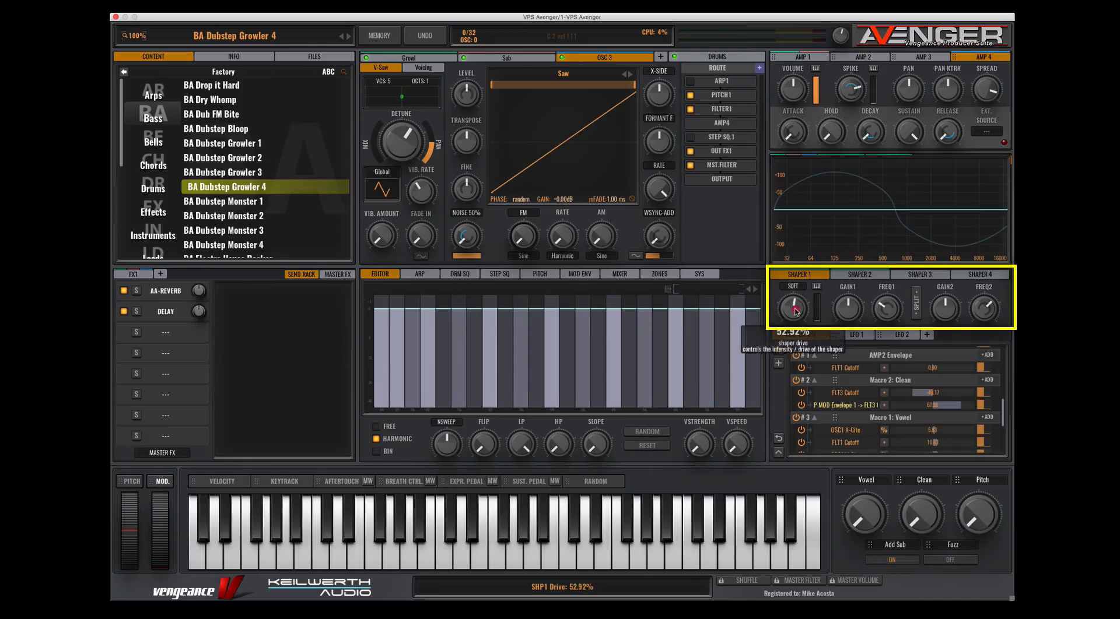
scroll(791, 325, up, 2)
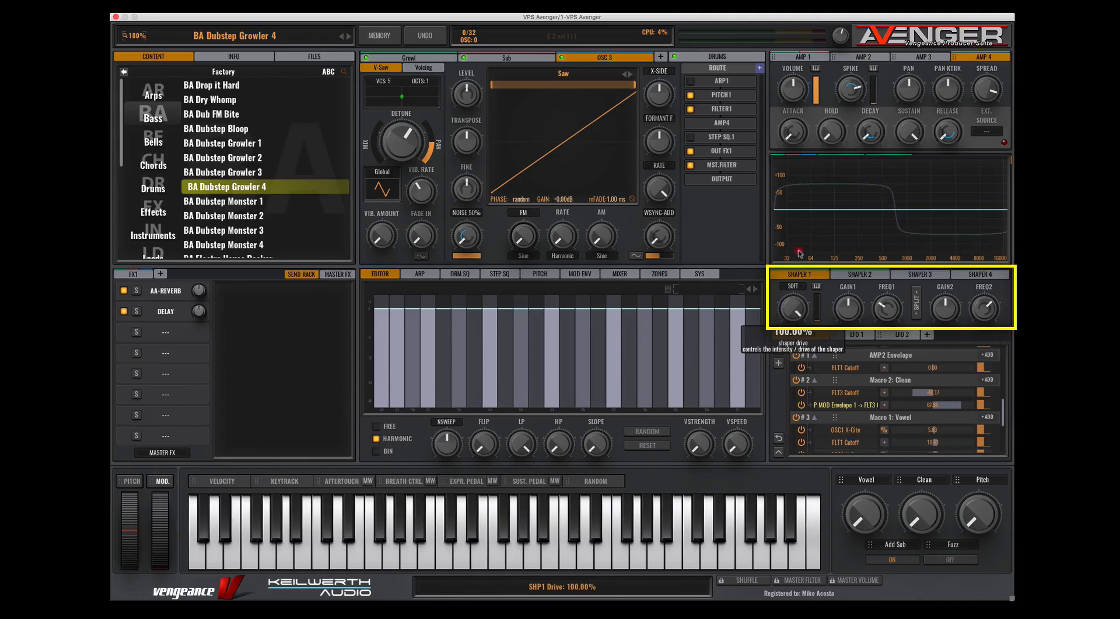
scroll(847, 308, up, 5)
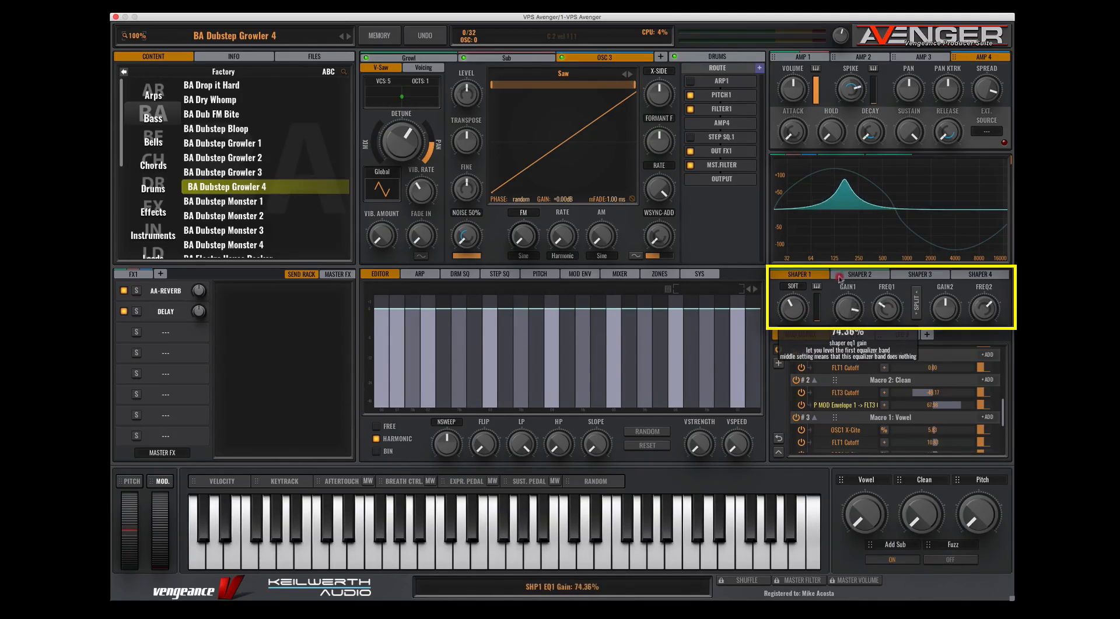
- Set Shaper 1's first equalizer frequency to about 1126 Hz and change its distortion type to DEVIL1
scroll(882, 290, up, 2)
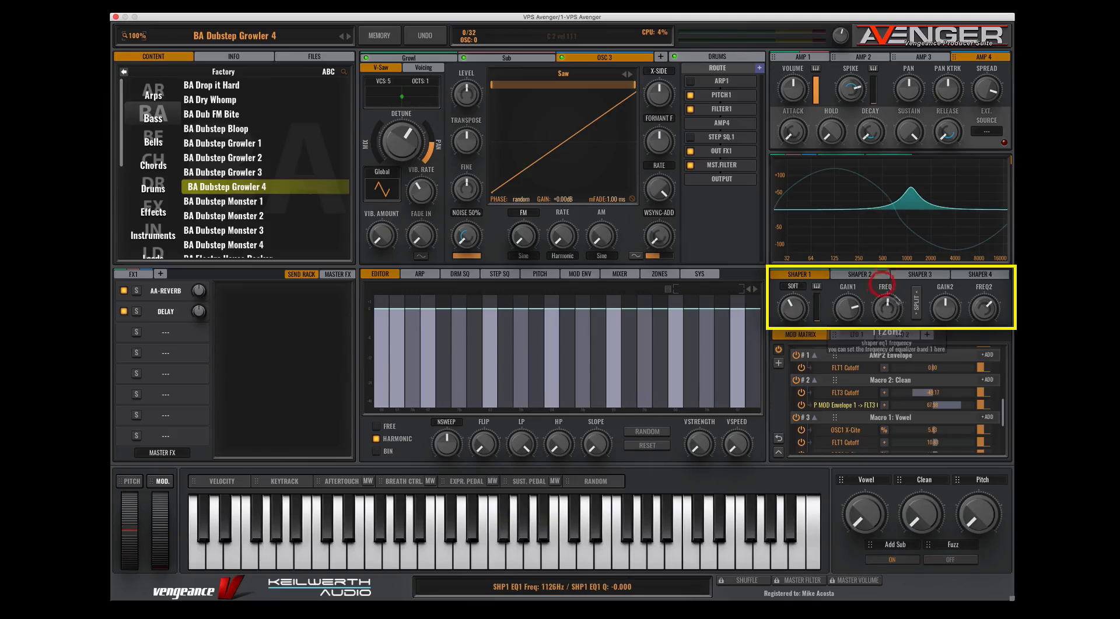
click(794, 286)
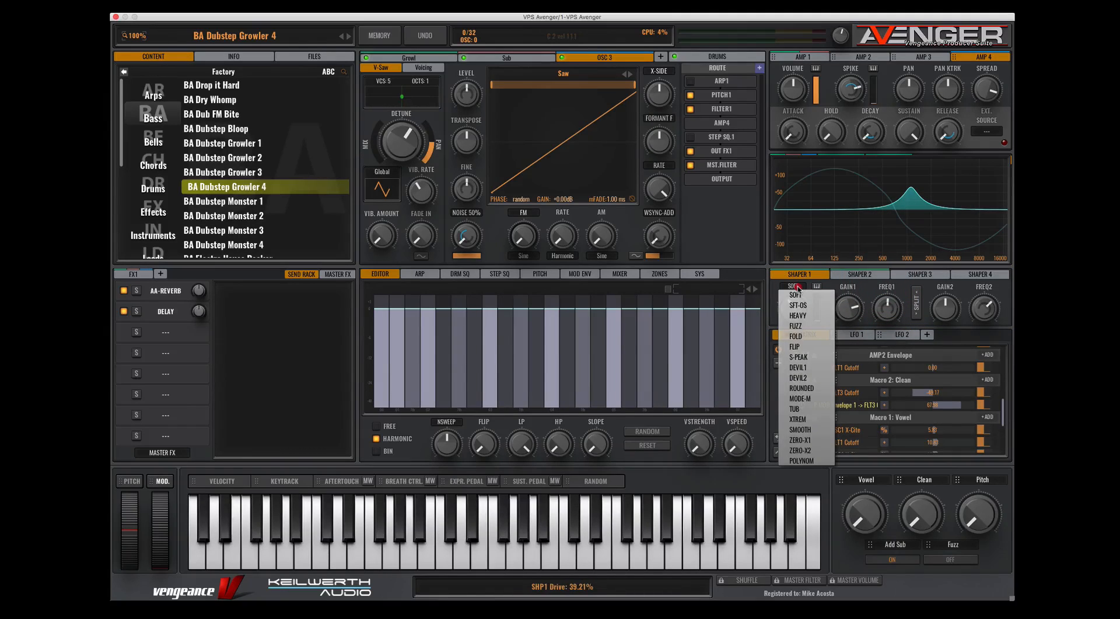
click(815, 368)
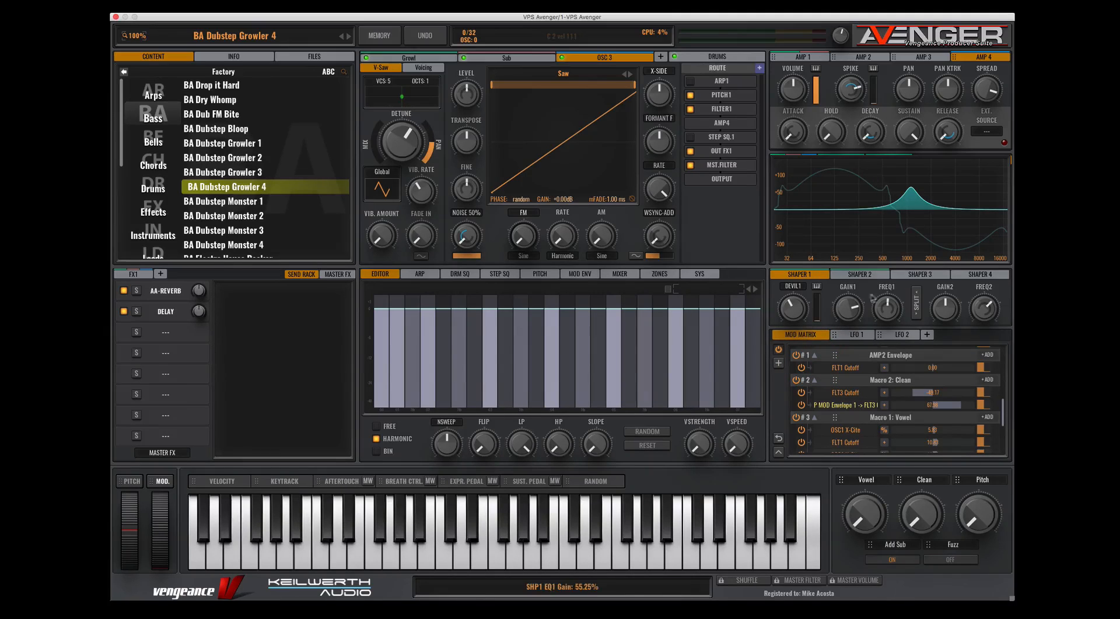
- Raise Shaper 1's drive, set its first equalizer gain to about 88%, and enable the split
click(789, 193)
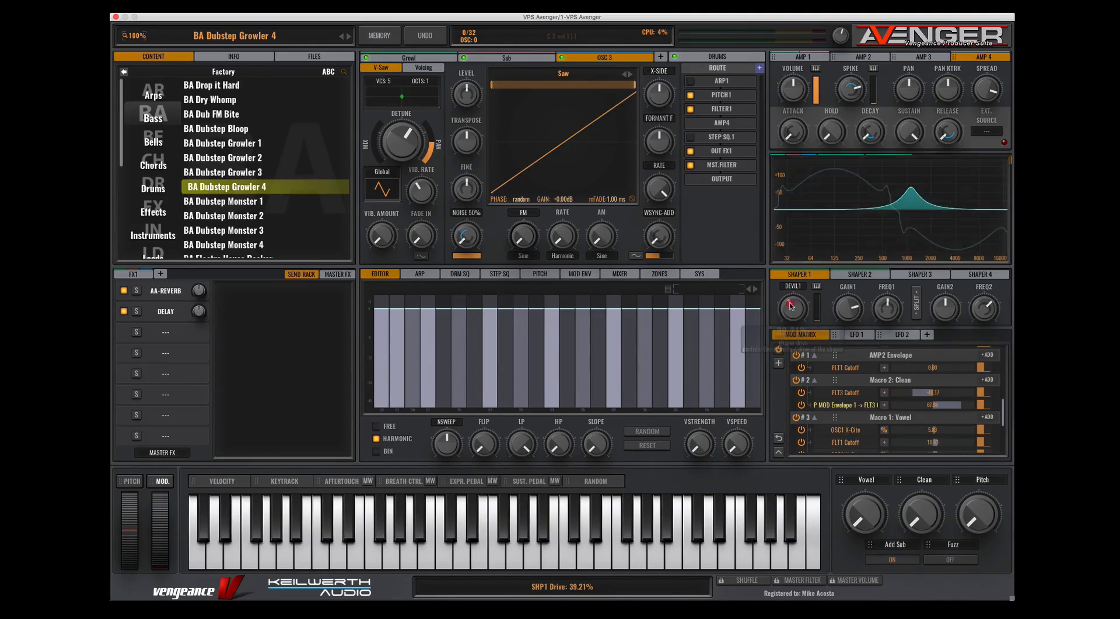
mouse_move(792, 301)
drag(847, 305, 940, 305)
click(915, 303)
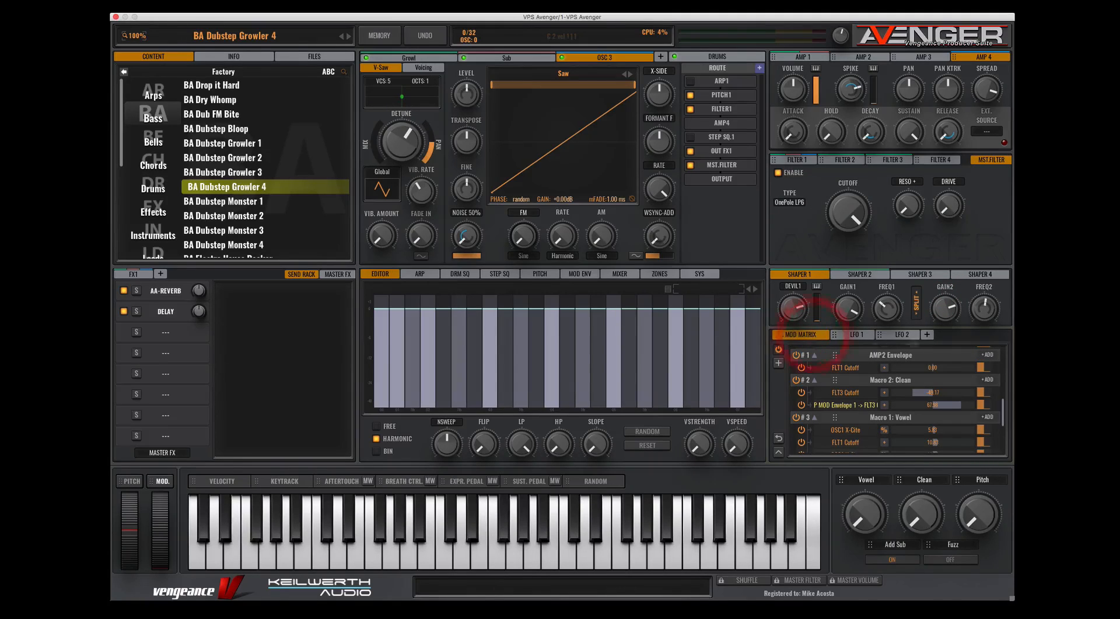
- Add LFO 3 and LFO 4, and go through the controls of LFO 1, LFO 2 and LFO 3
click(927, 335)
click(970, 335)
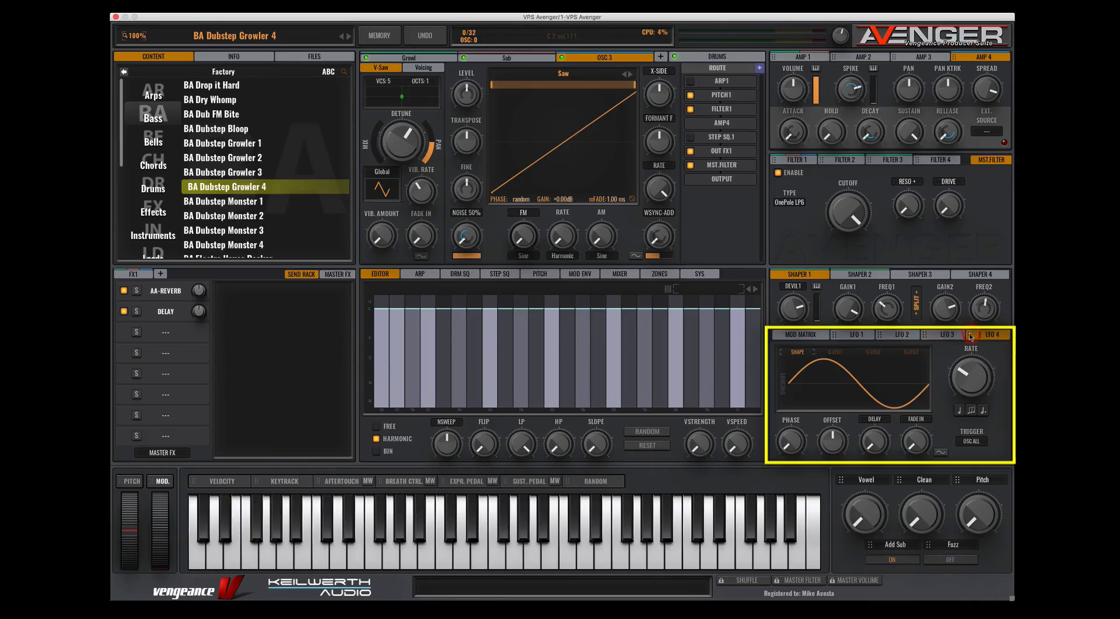
click(855, 335)
click(899, 336)
click(945, 336)
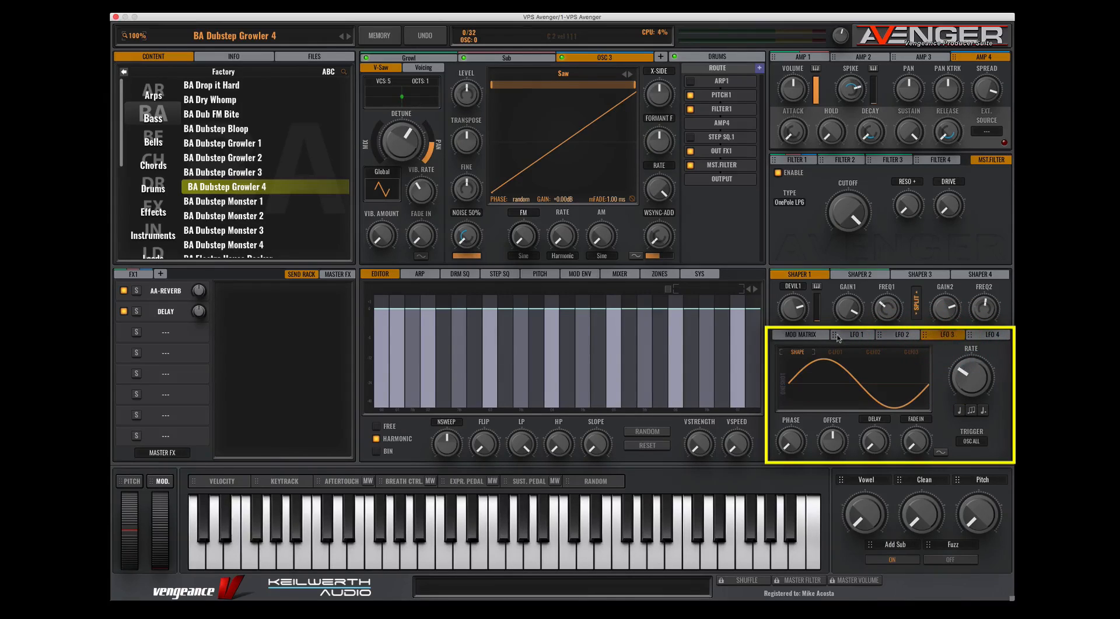
- Assign LFO 1 to the master filter's cutoff and show the new assignment in the modulation matrix
mouse_move(835, 335)
mouse_down()
mouse_move(832, 248)
mouse_move(846, 215)
mouse_up()
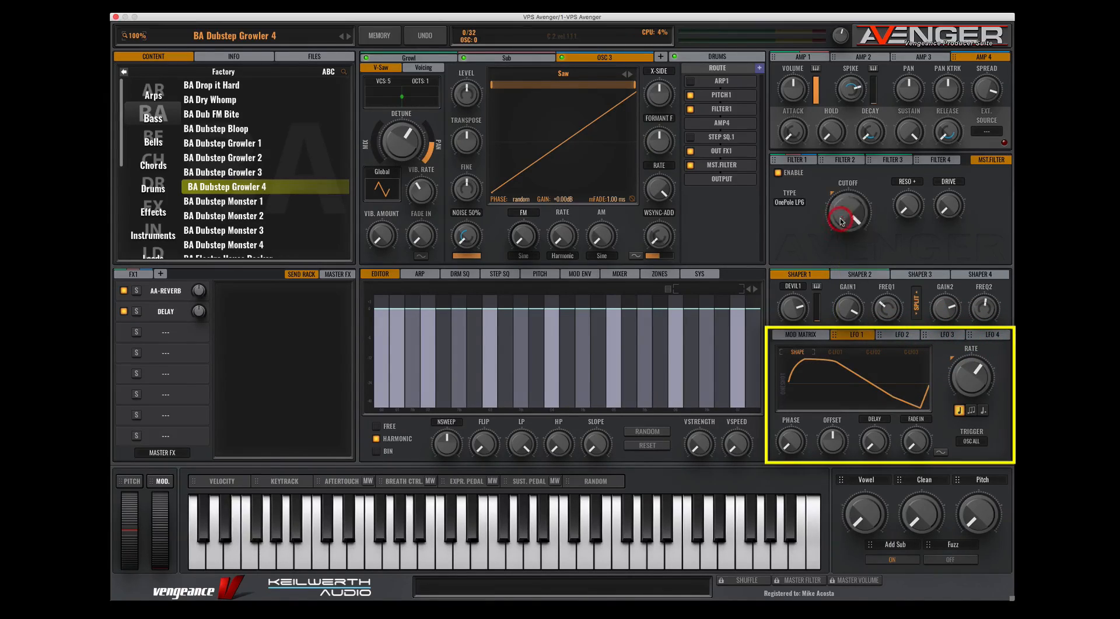
click(800, 335)
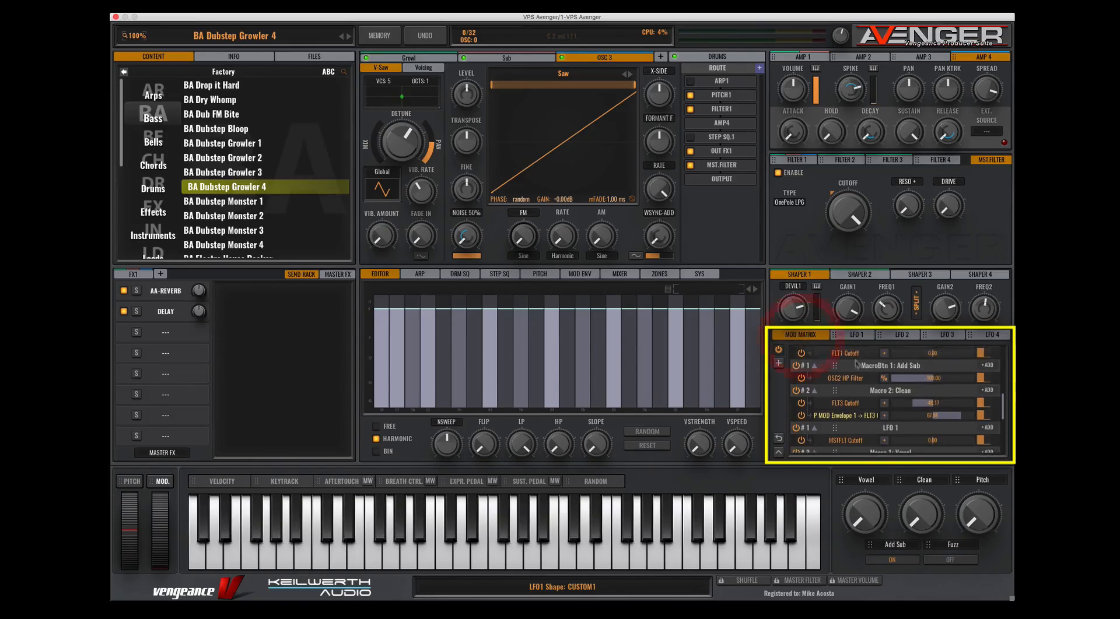
scroll(854, 378, down, 4)
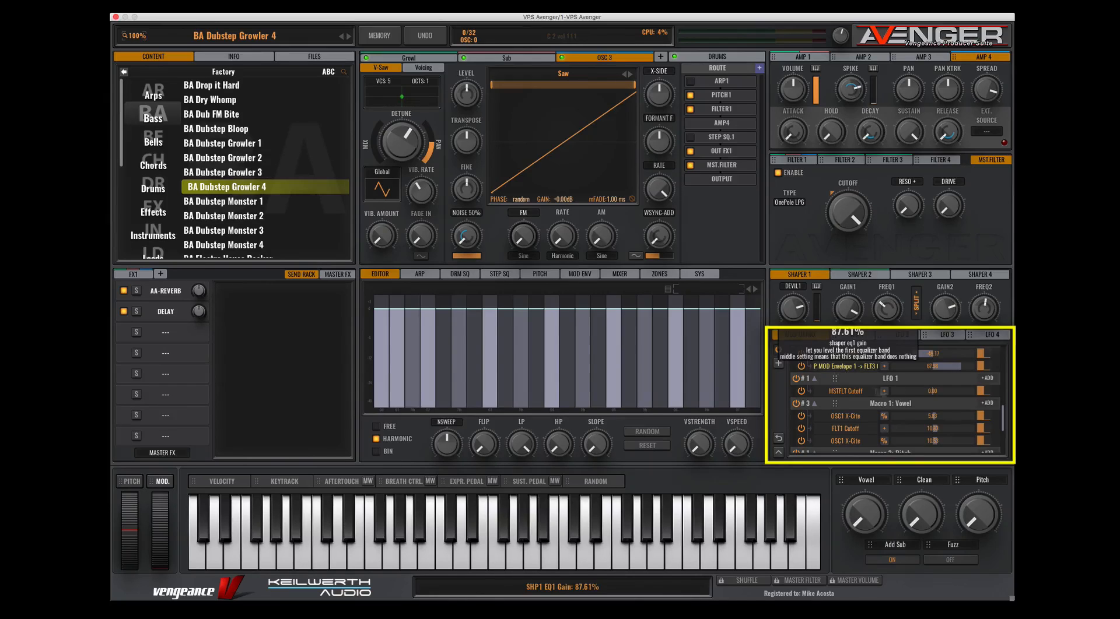
- Browse the modulation sources available for a new matrix entry, including the Pitch Module group, without adding one
click(779, 365)
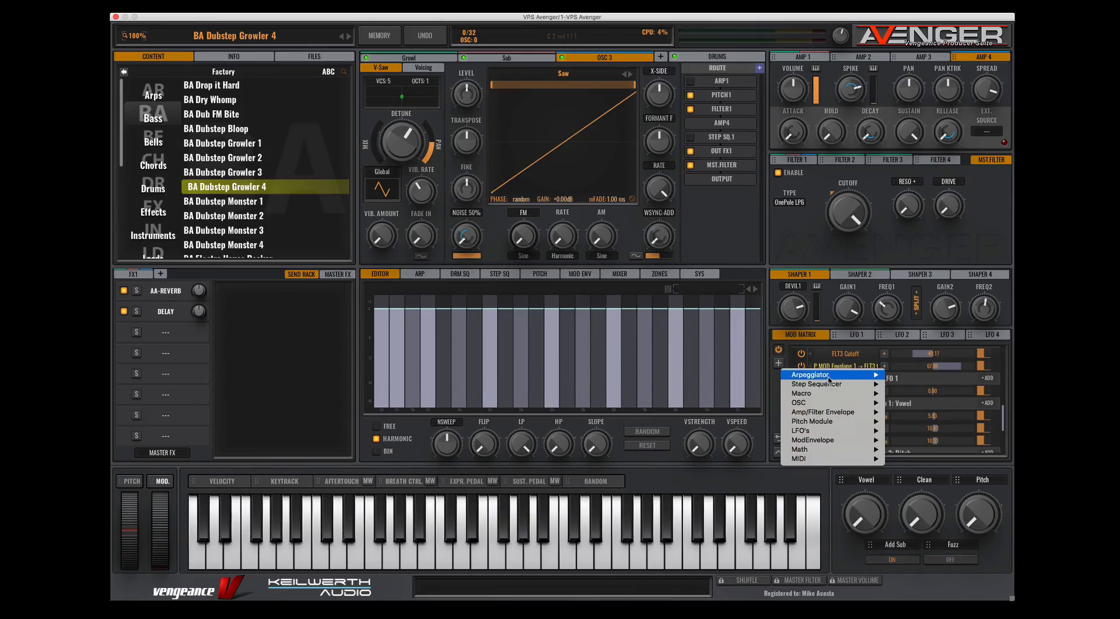
mouse_move(829, 387)
mouse_move(828, 423)
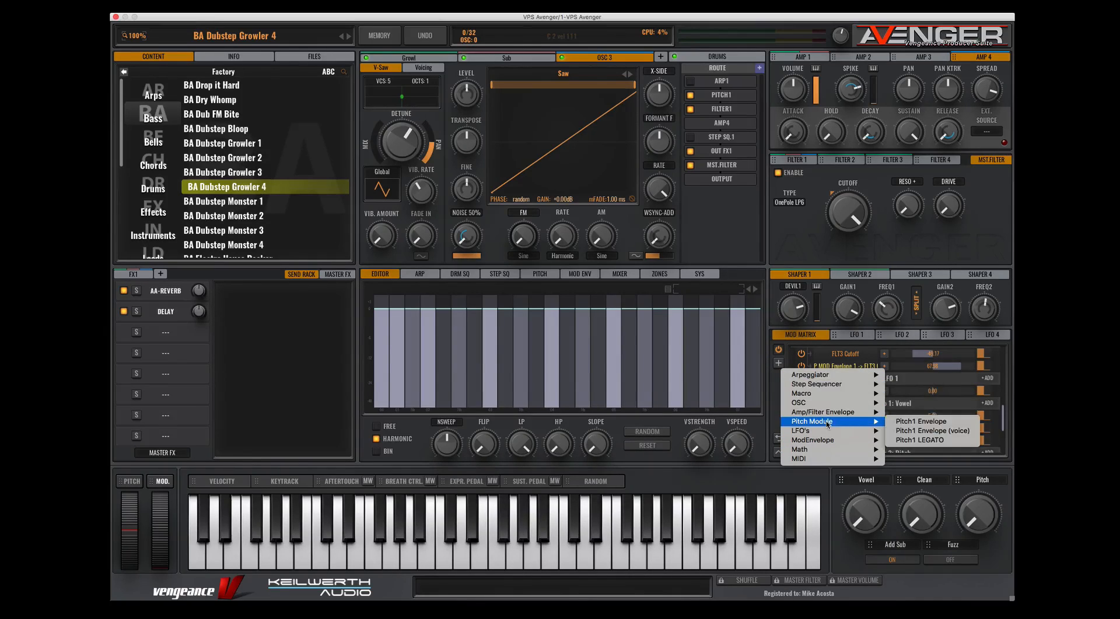
click(808, 344)
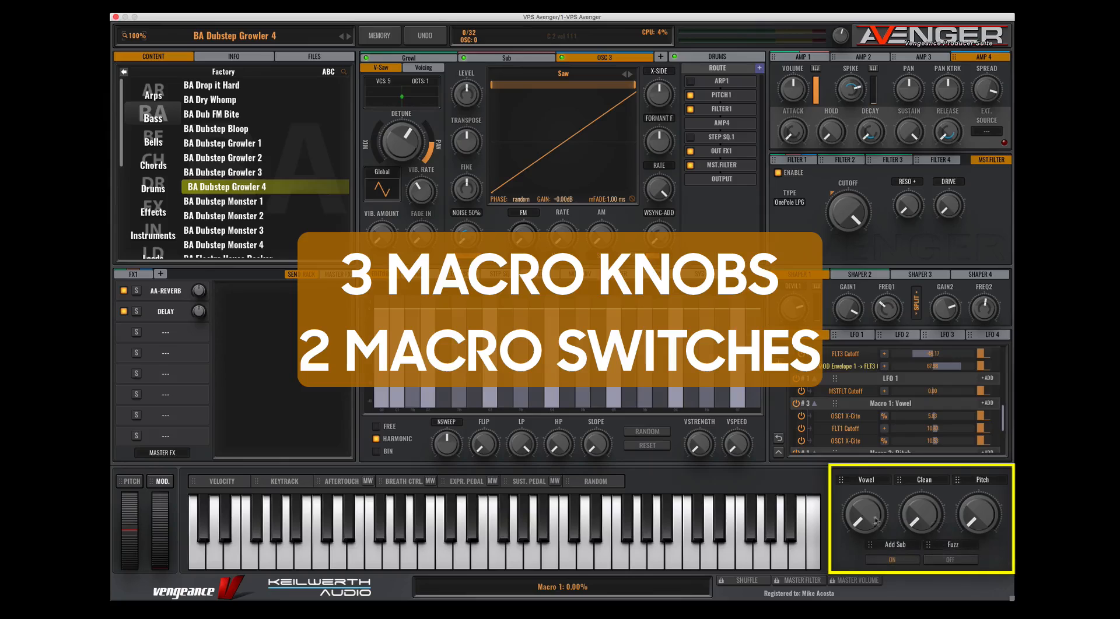
- Assign the Vowel macro to oscillator 3's vibrato amount
mouse_move(992, 527)
drag(869, 517, 852, 534)
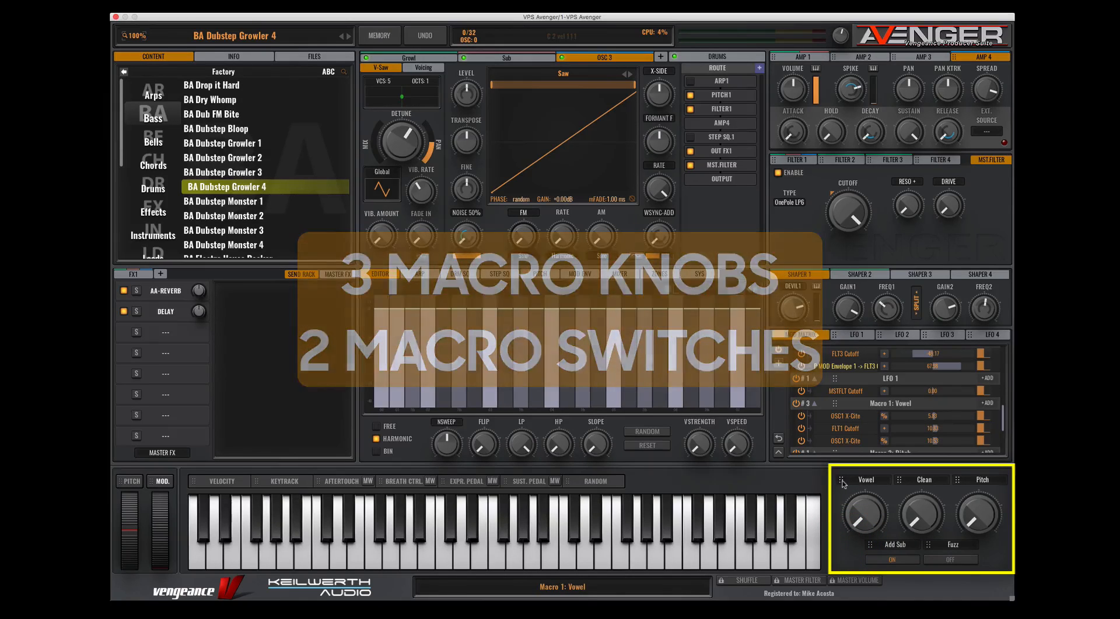
drag(856, 484, 383, 238)
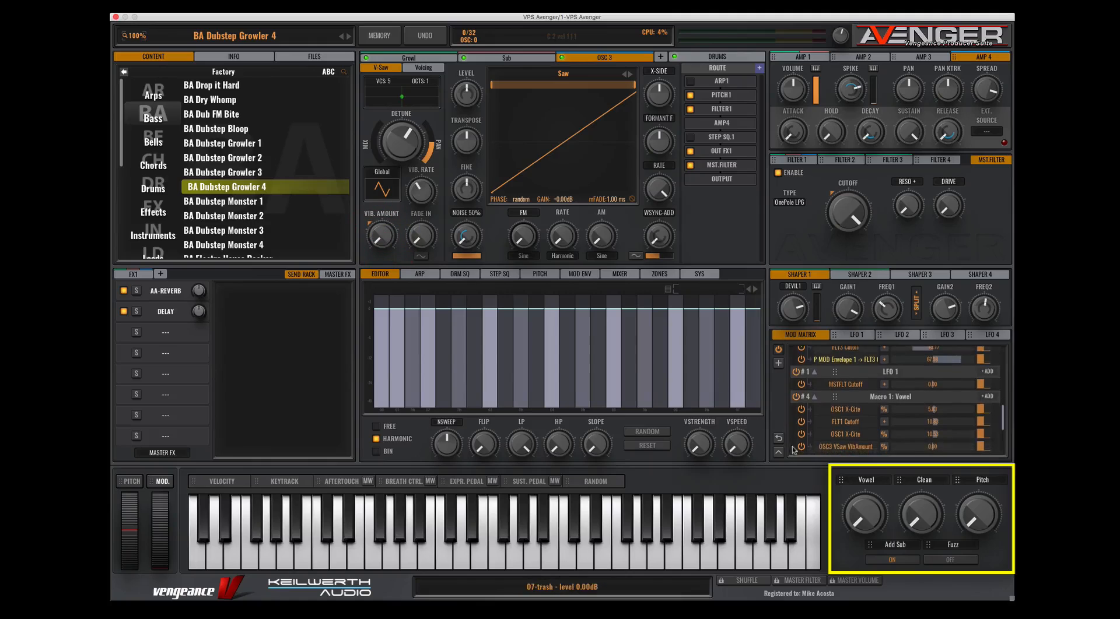
- Toggle the Add Sub macro switch off and back on, and turn the Vowel macro knob, ending at 0%
click(899, 561)
click(892, 561)
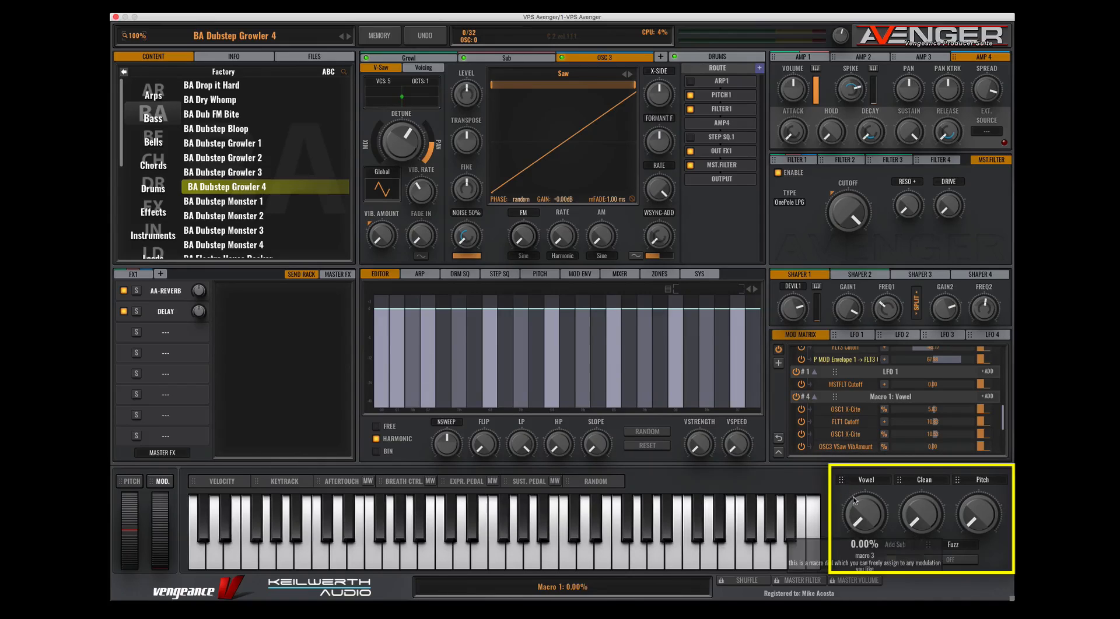
mouse_move(867, 520)
mouse_down()
mouse_move(866, 494)
mouse_move(853, 547)
mouse_up()
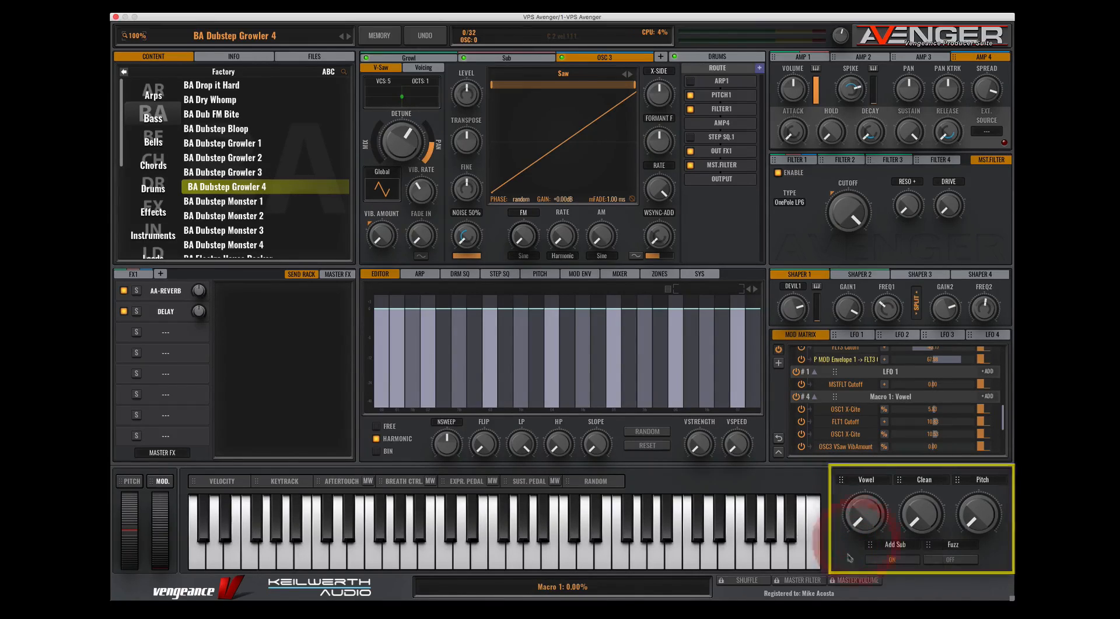